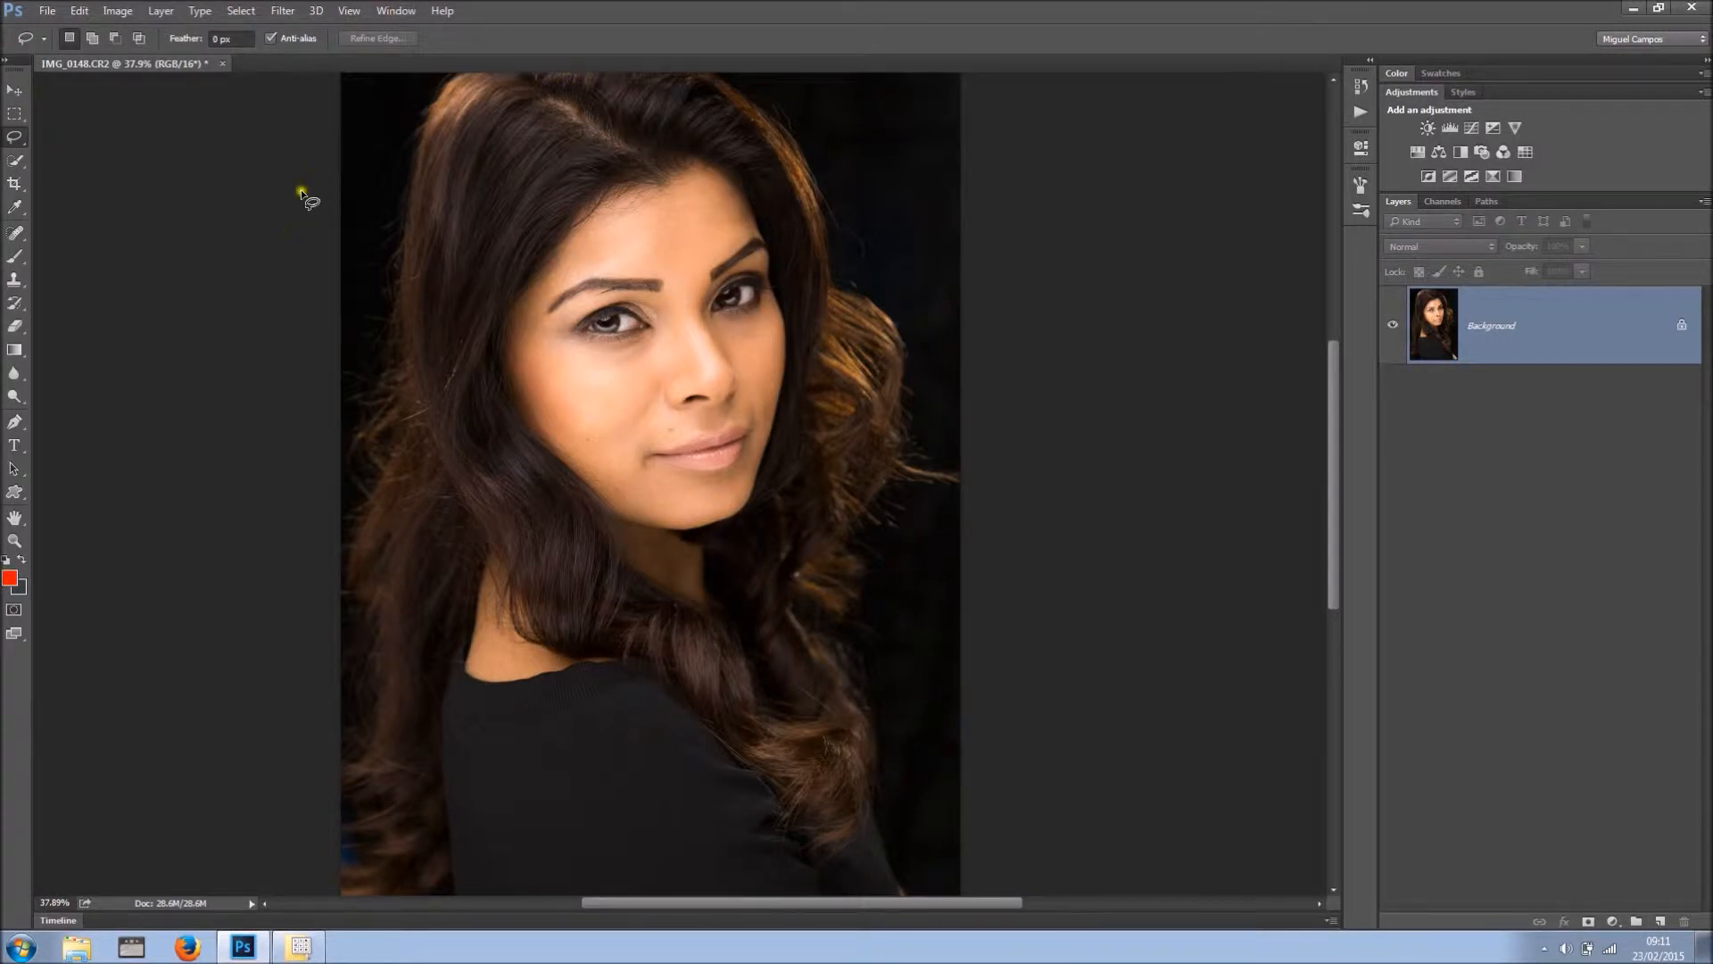
# - Show the Actions panel, enlarge it and collapse the tutorial action set
pyautogui.click(397, 10)
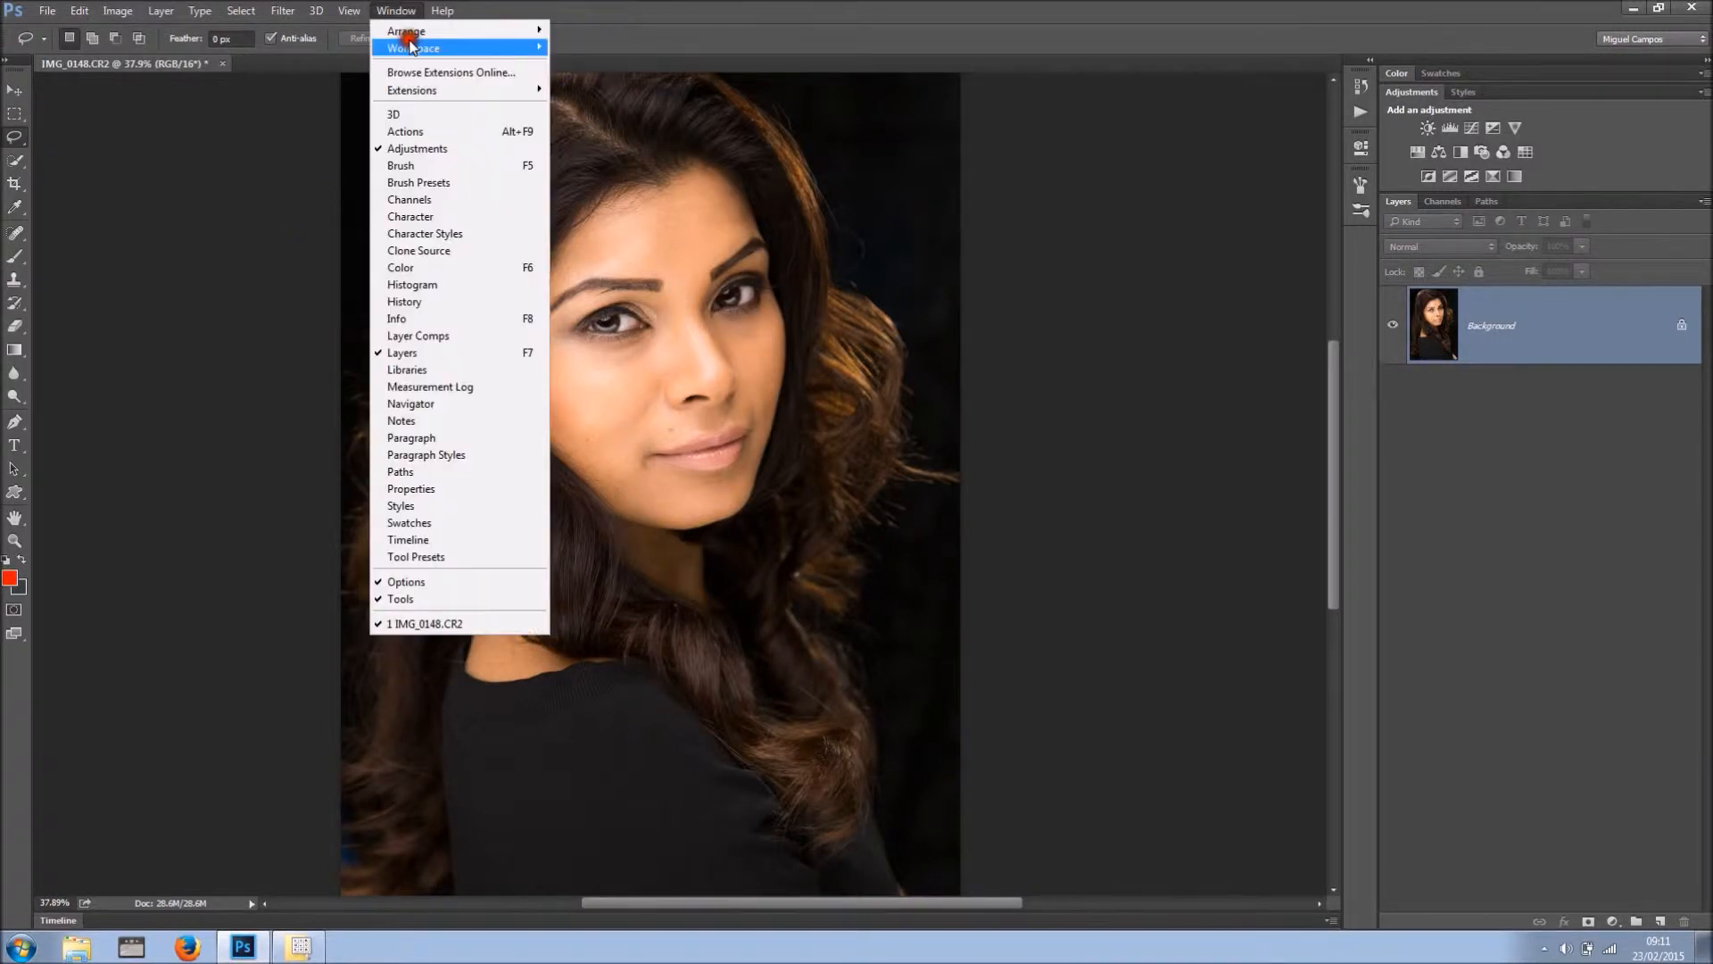
pyautogui.click(419, 135)
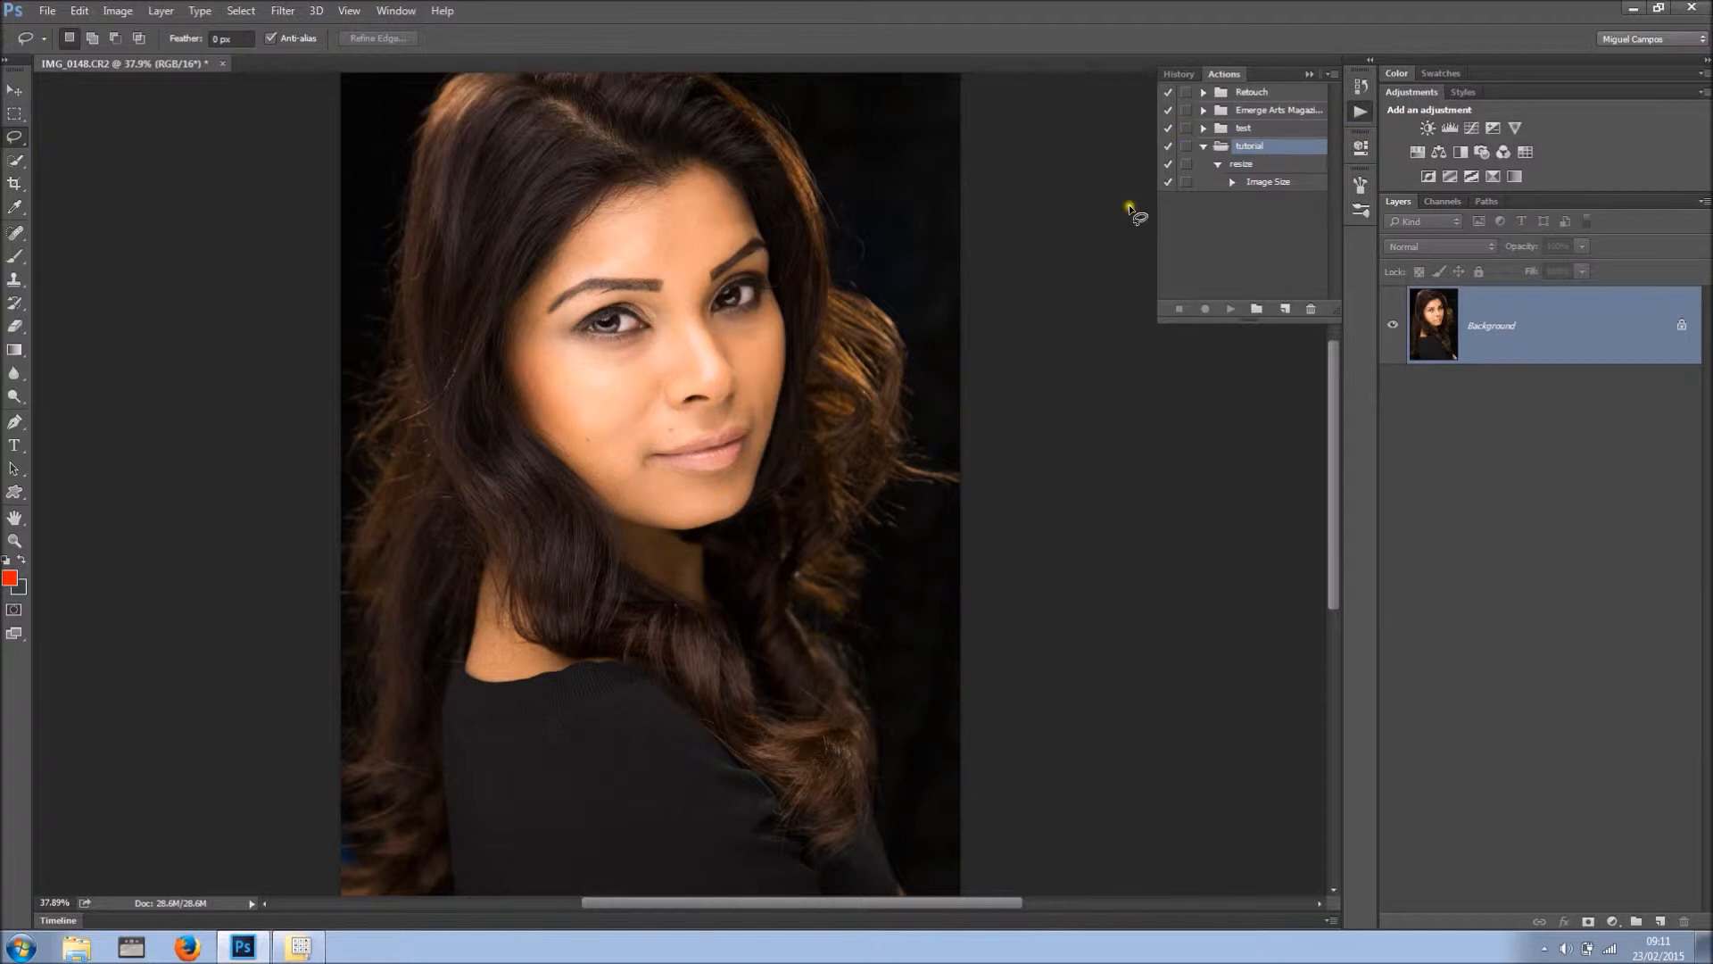
pyautogui.moveTo(1246, 324); pyautogui.dragTo(1256, 361)
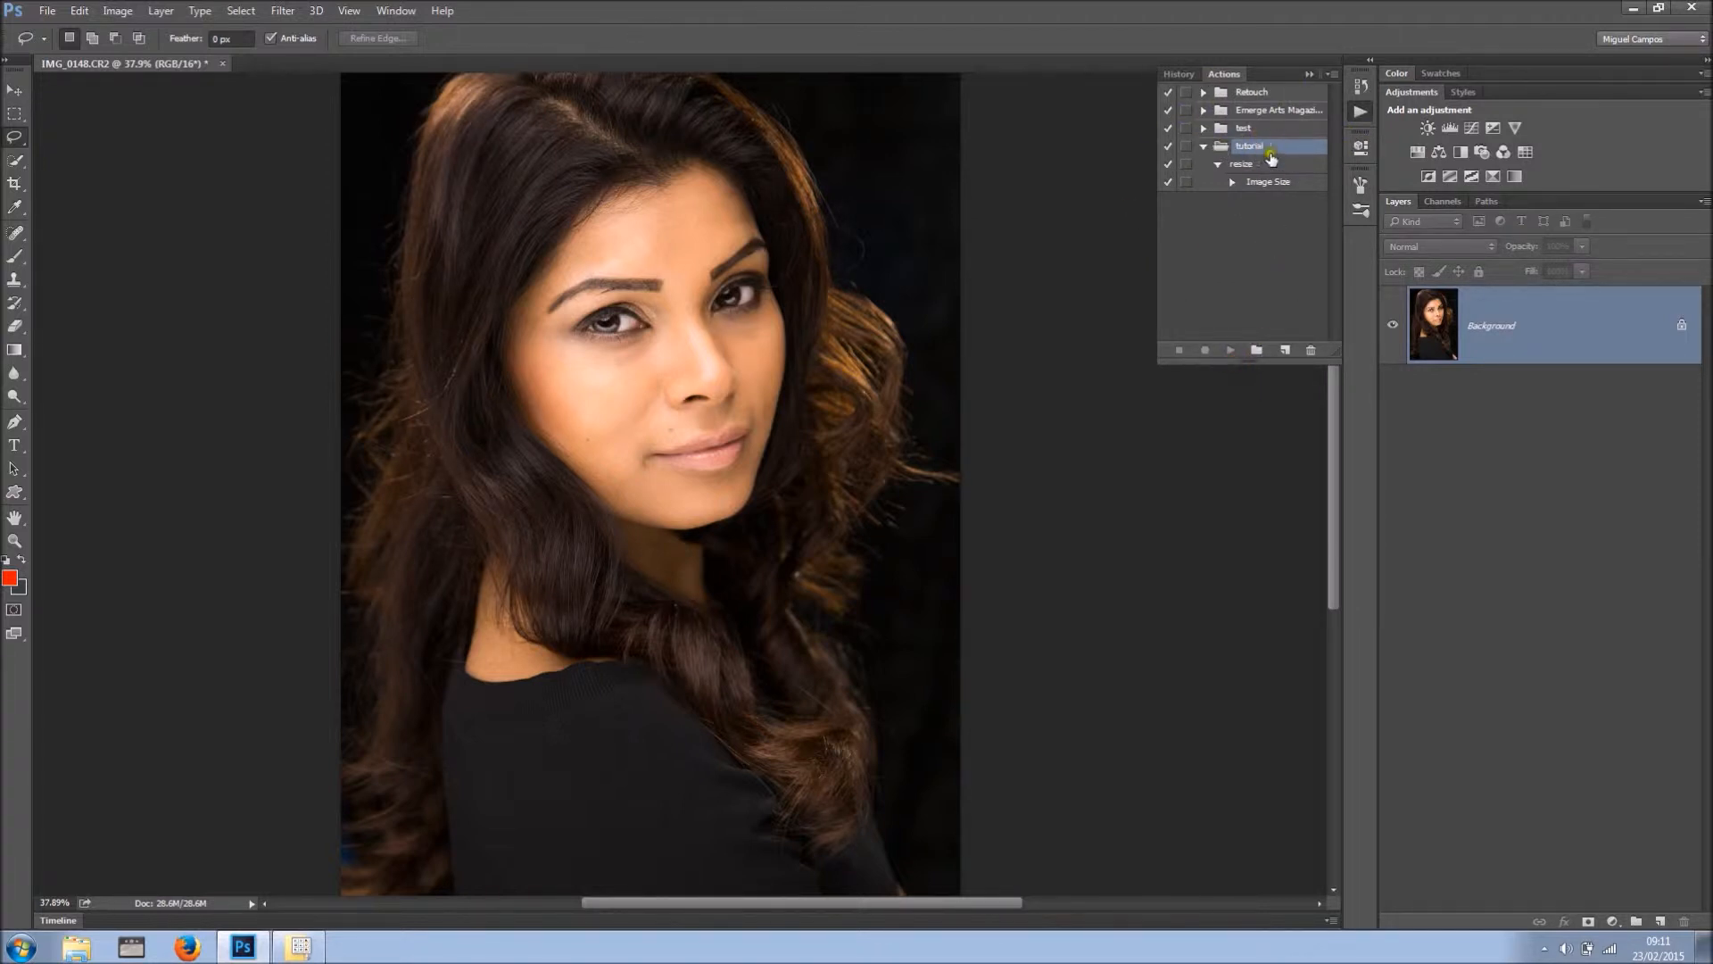
pyautogui.click(1205, 147)
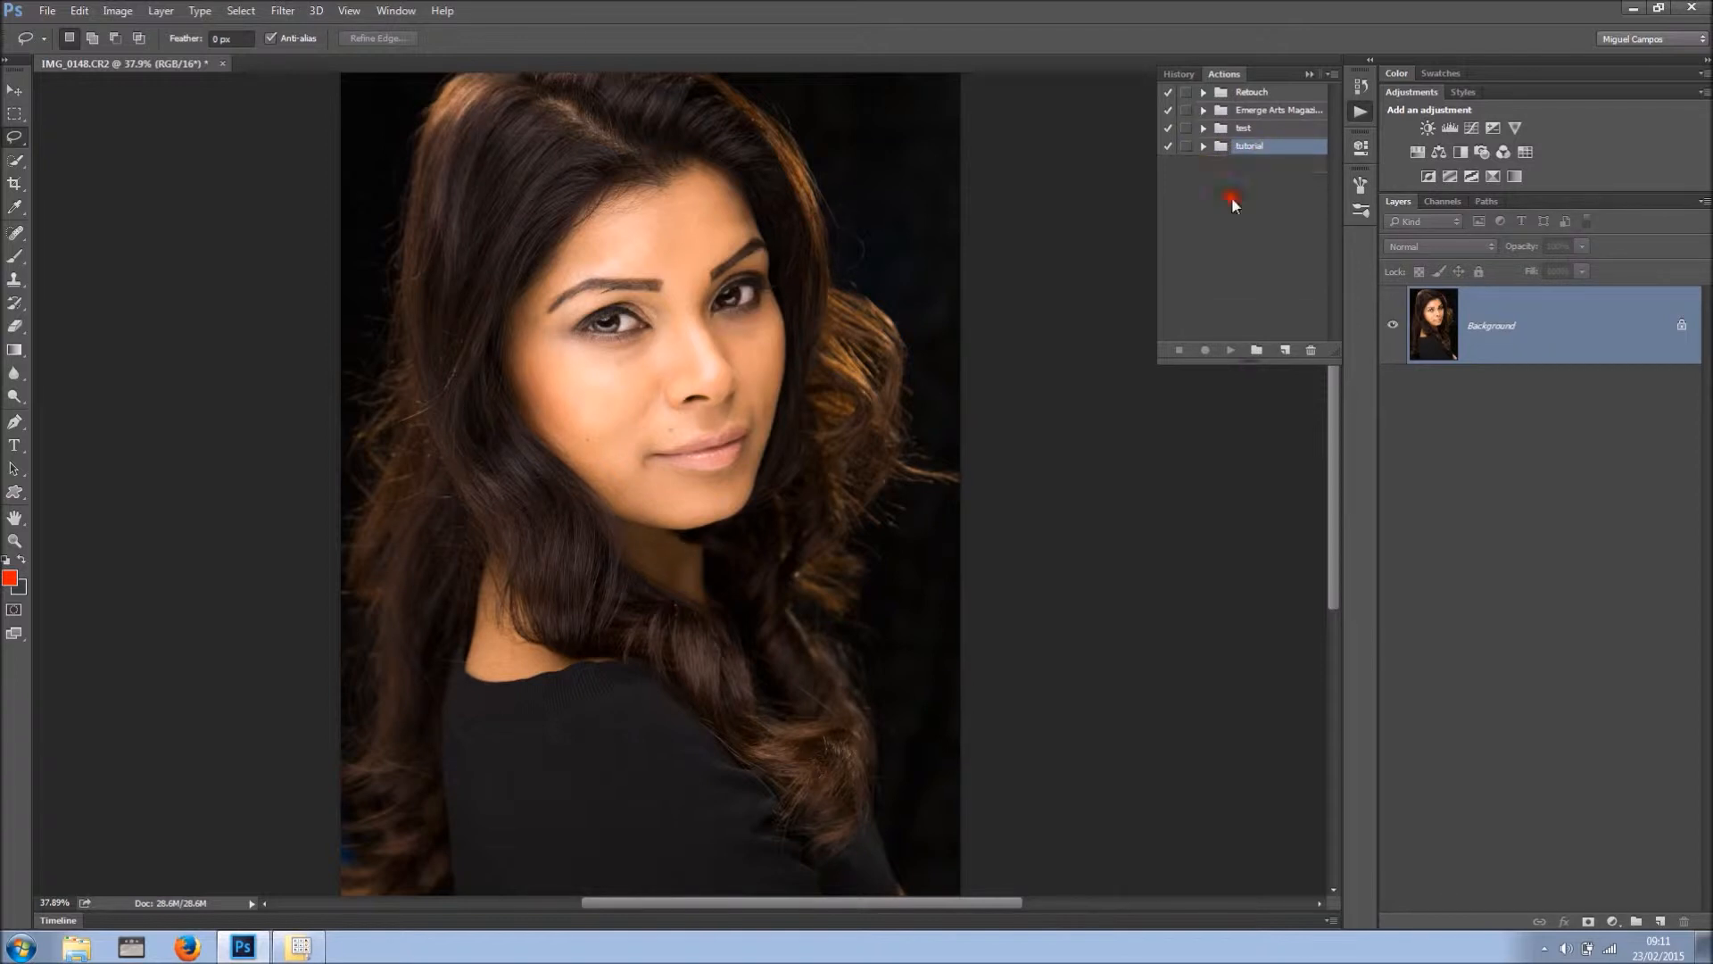
# - Create a new action set named tutorial2
pyautogui.click(1257, 351)
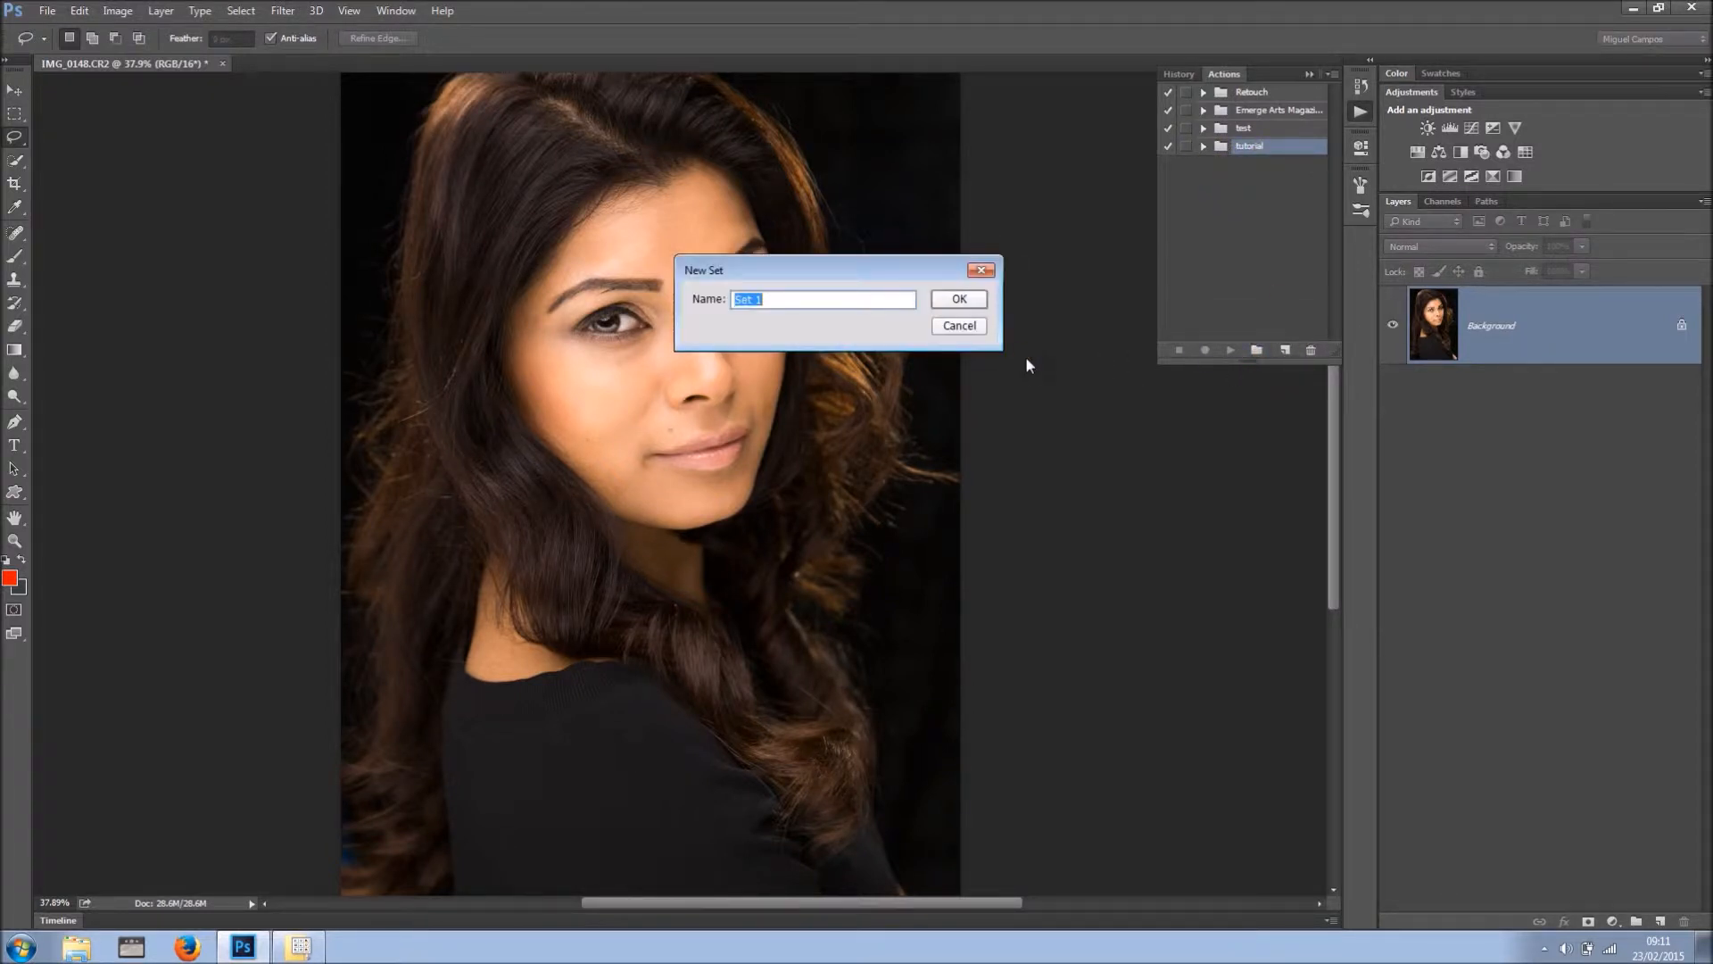
pyautogui.press('BackSpace')
pyautogui.write('tutorial2')
pyautogui.click(958, 299)
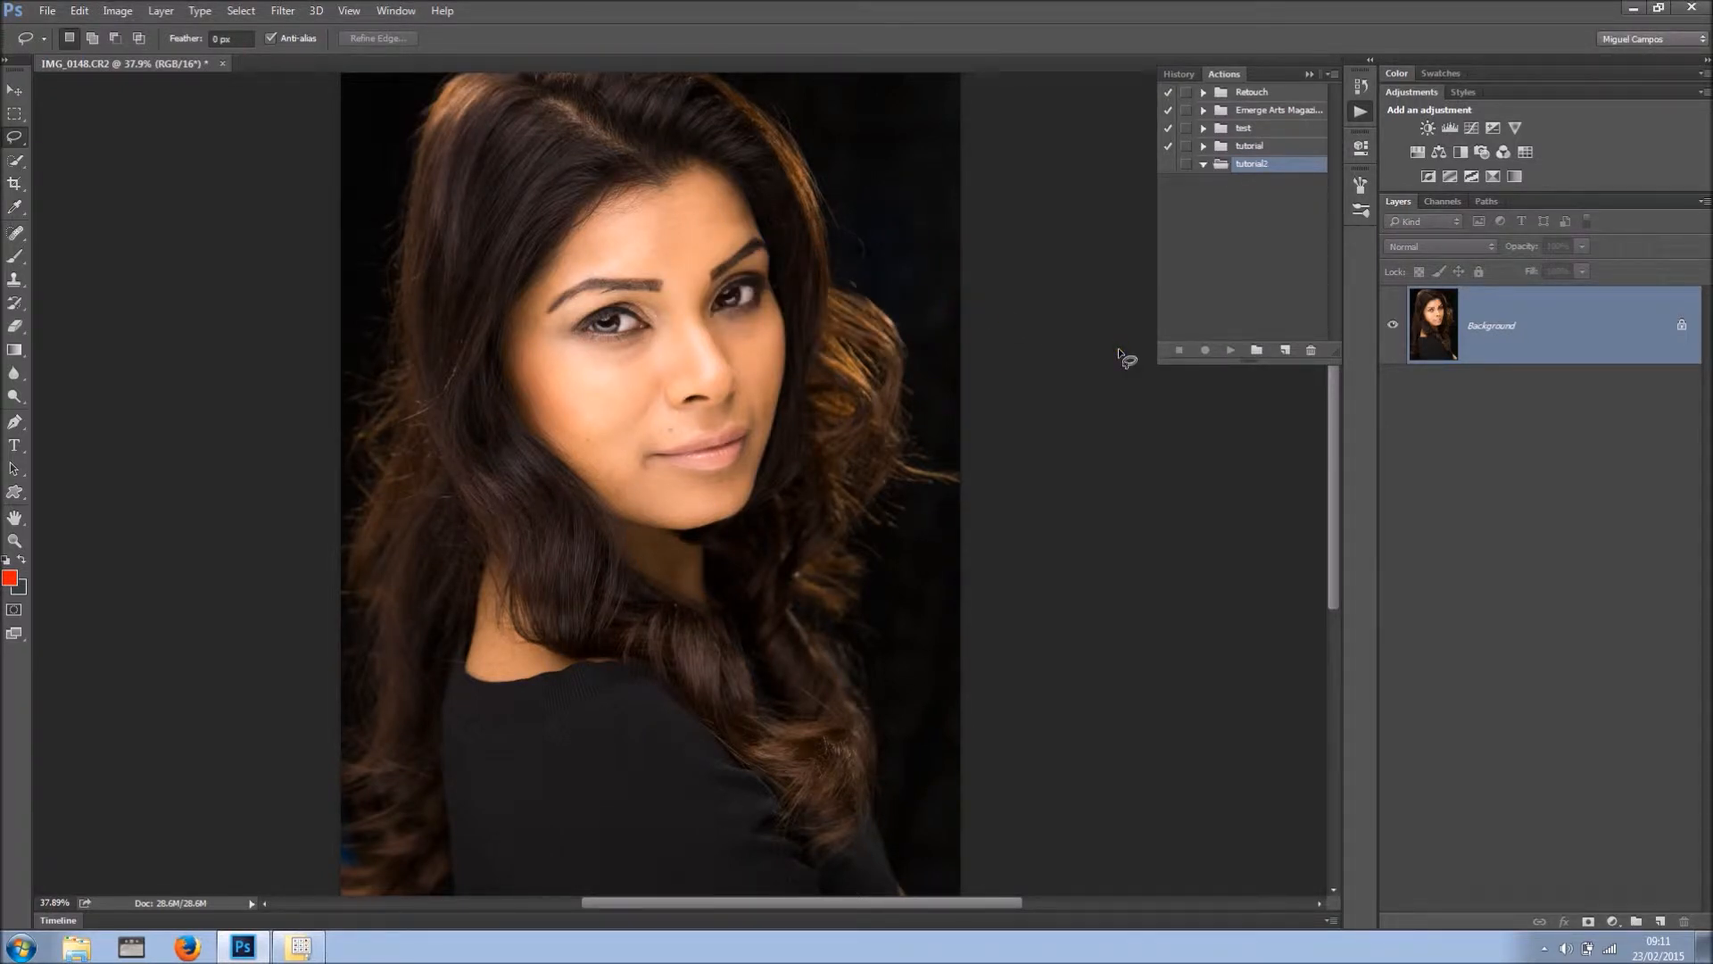
# - Create an action named retouch in the tutorial2 set with the colour Blue and no function key, and start recording it
pyautogui.click(1285, 350)
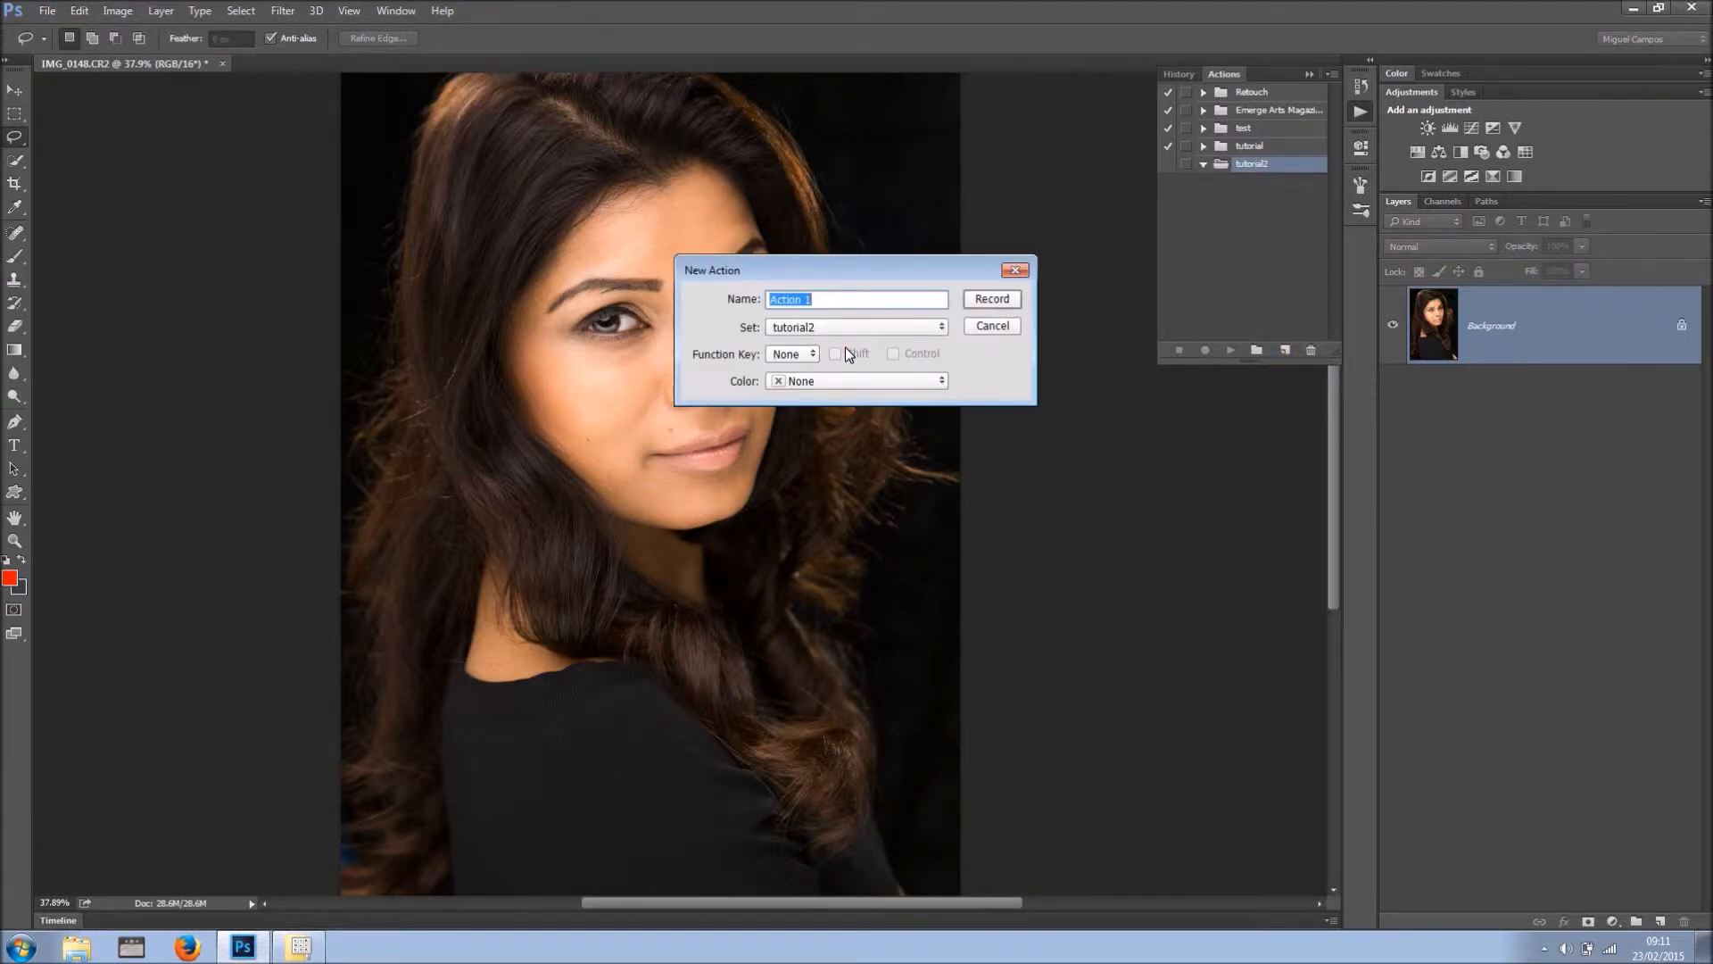
pyautogui.write('retouch')
pyautogui.click(811, 348)
pyautogui.click(1239, 166)
pyautogui.click(810, 355)
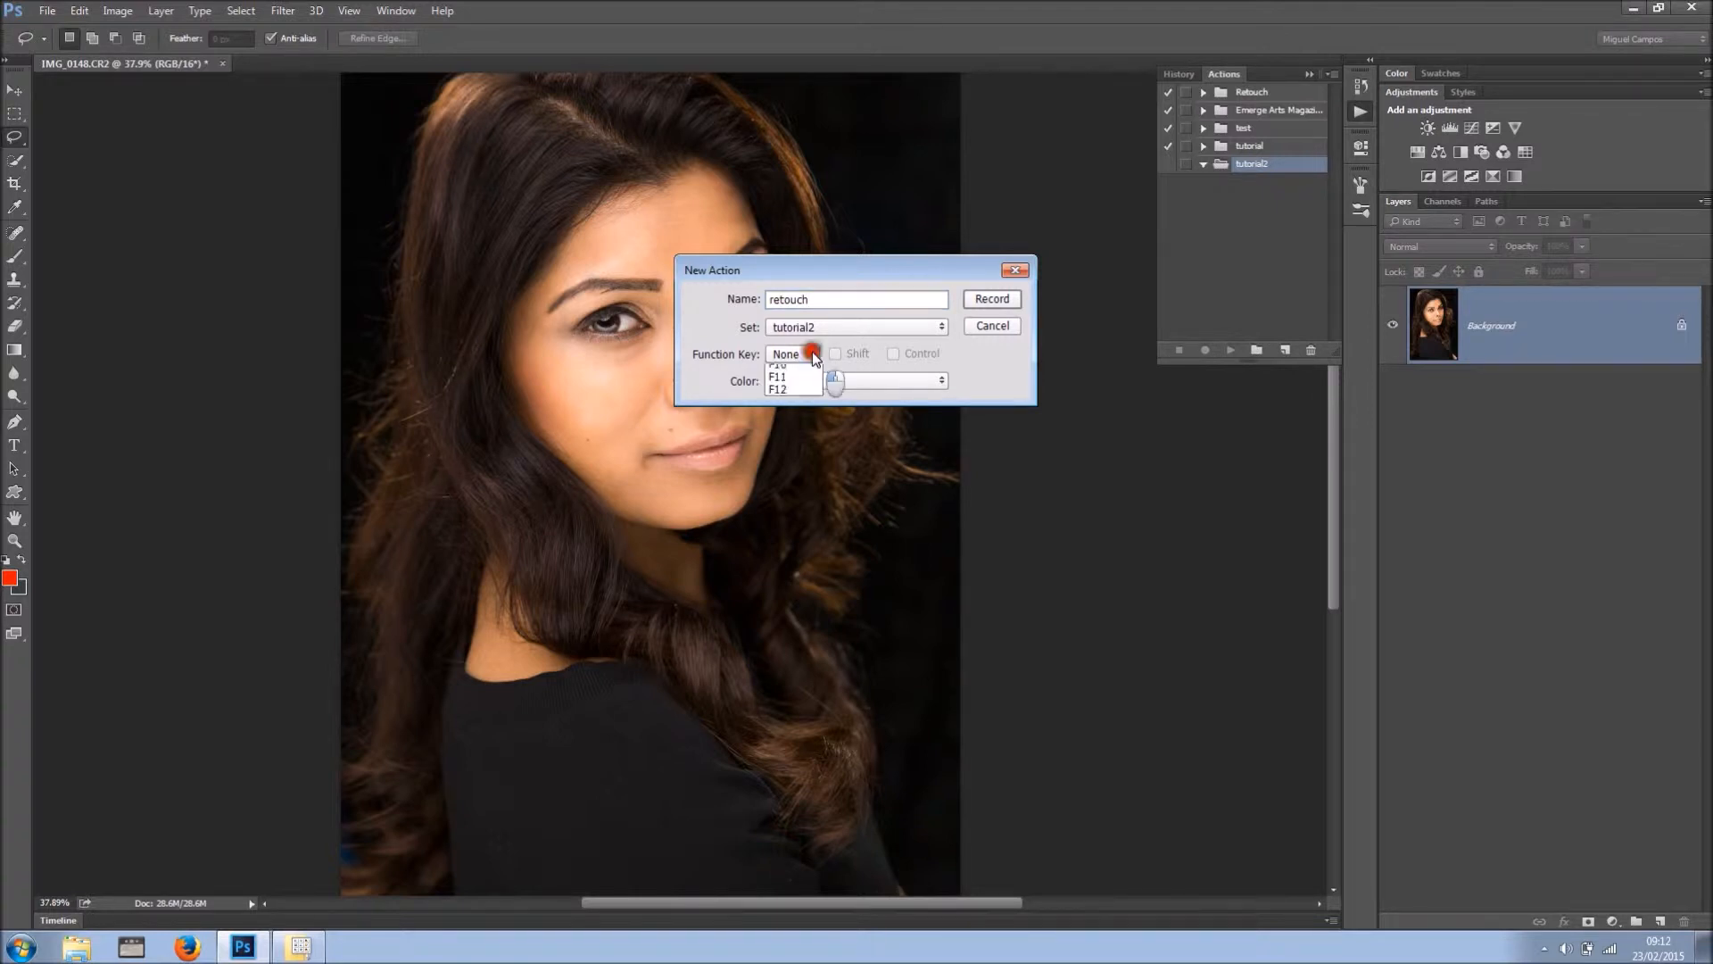
pyautogui.click(811, 355)
pyautogui.click(928, 382)
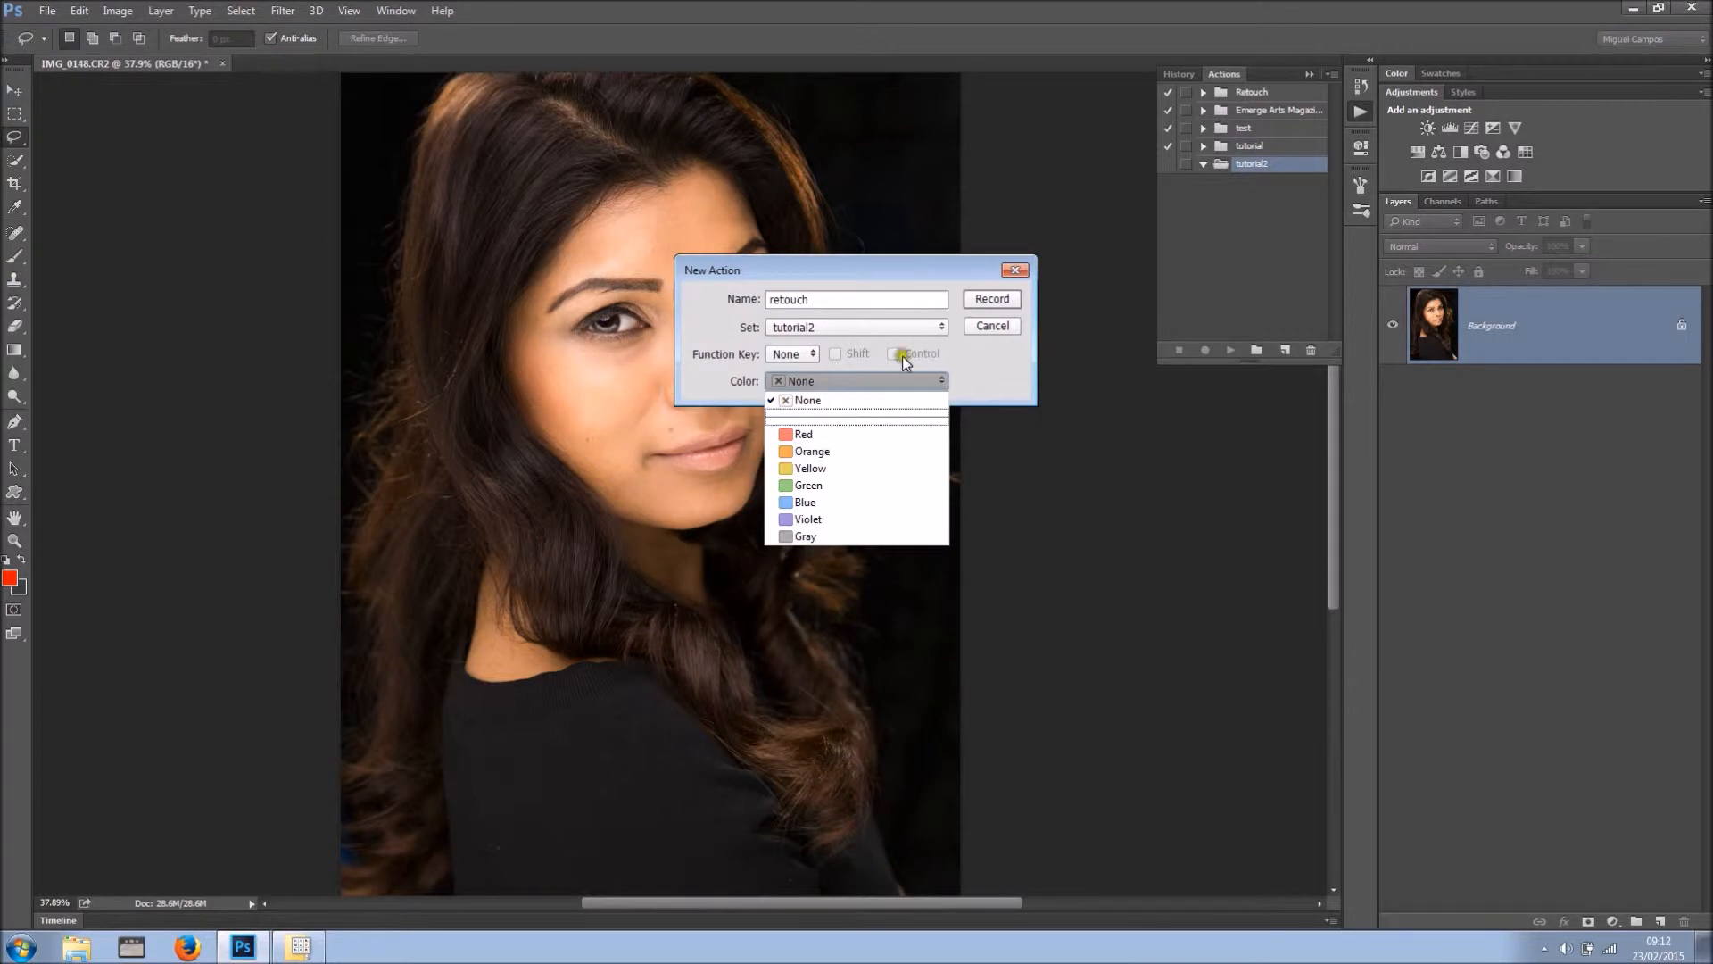
pyautogui.click(830, 501)
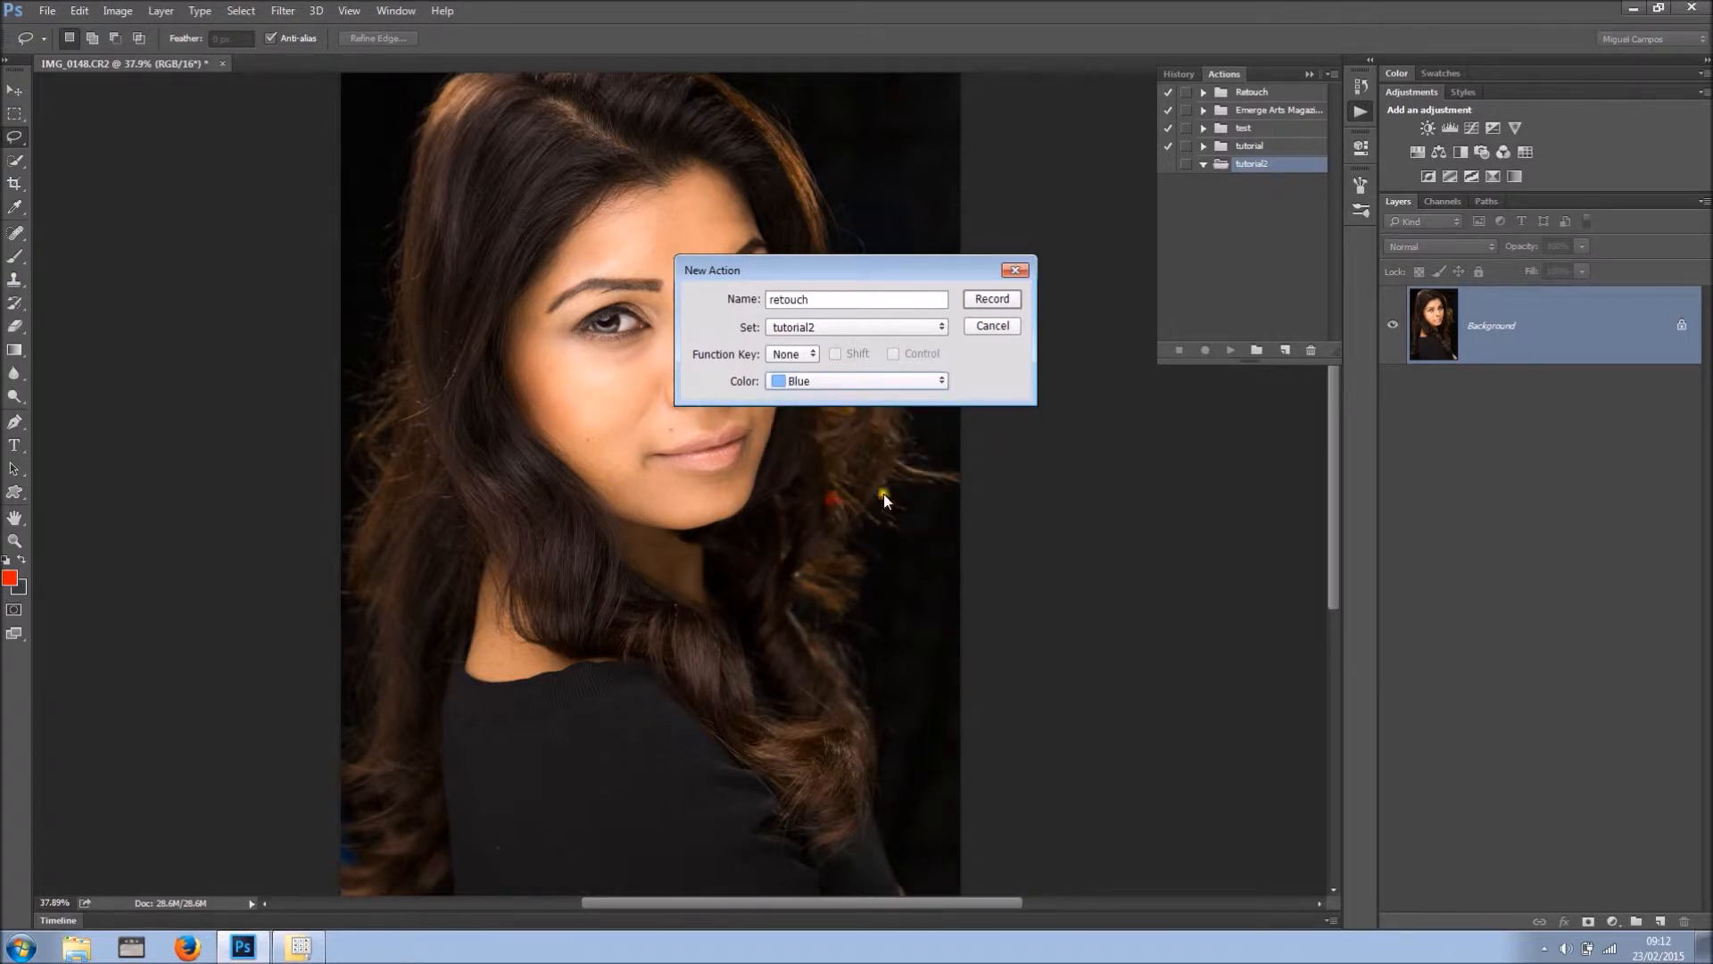
pyautogui.click(998, 304)
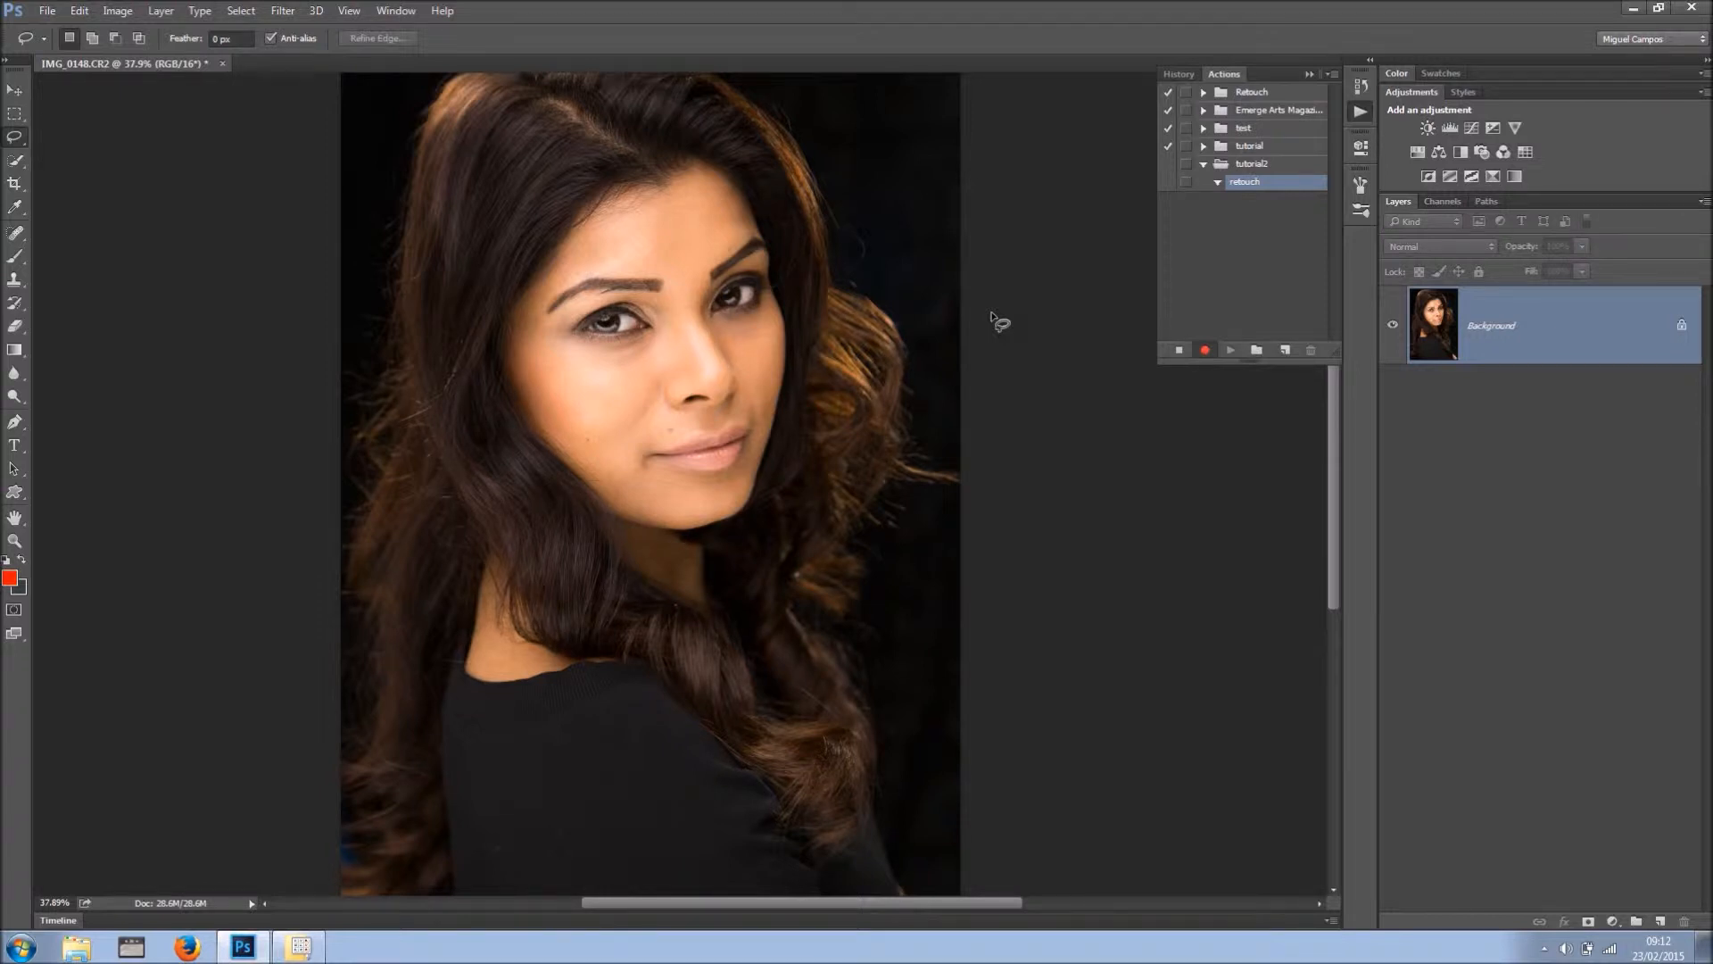
# - Duplicate the Background layer twice and hide the upper copy
pyautogui.hotkey('ctrl', 'j')
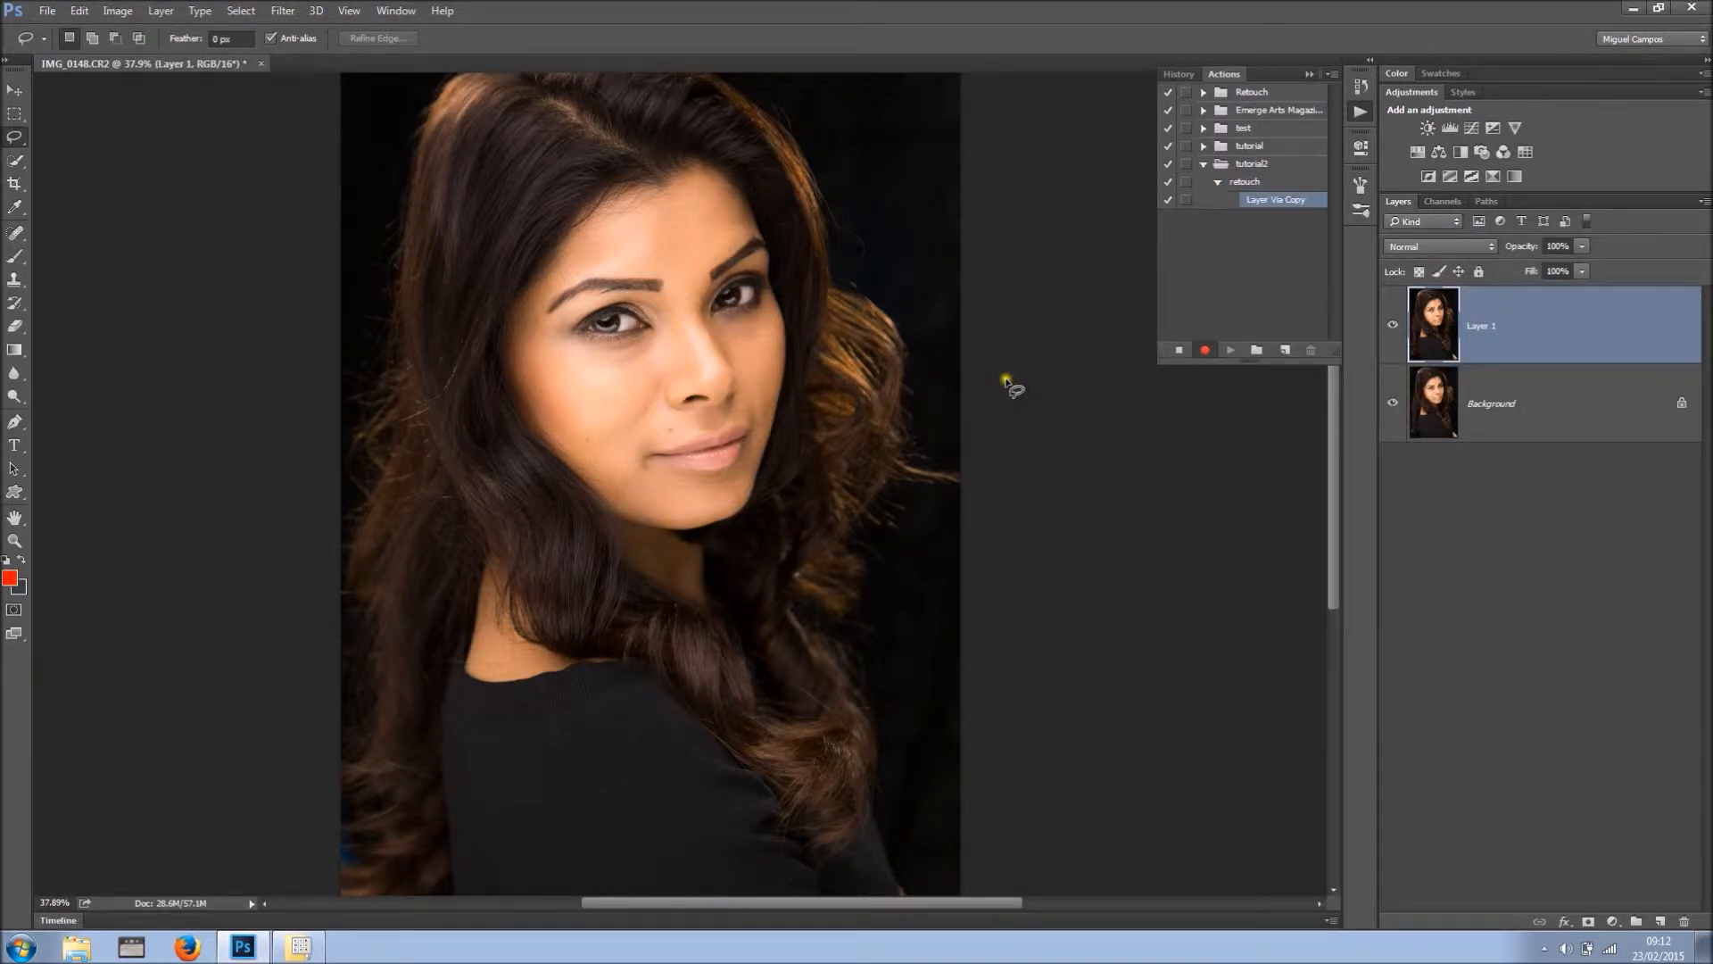
pyautogui.hotkey('ctrl', 'j')
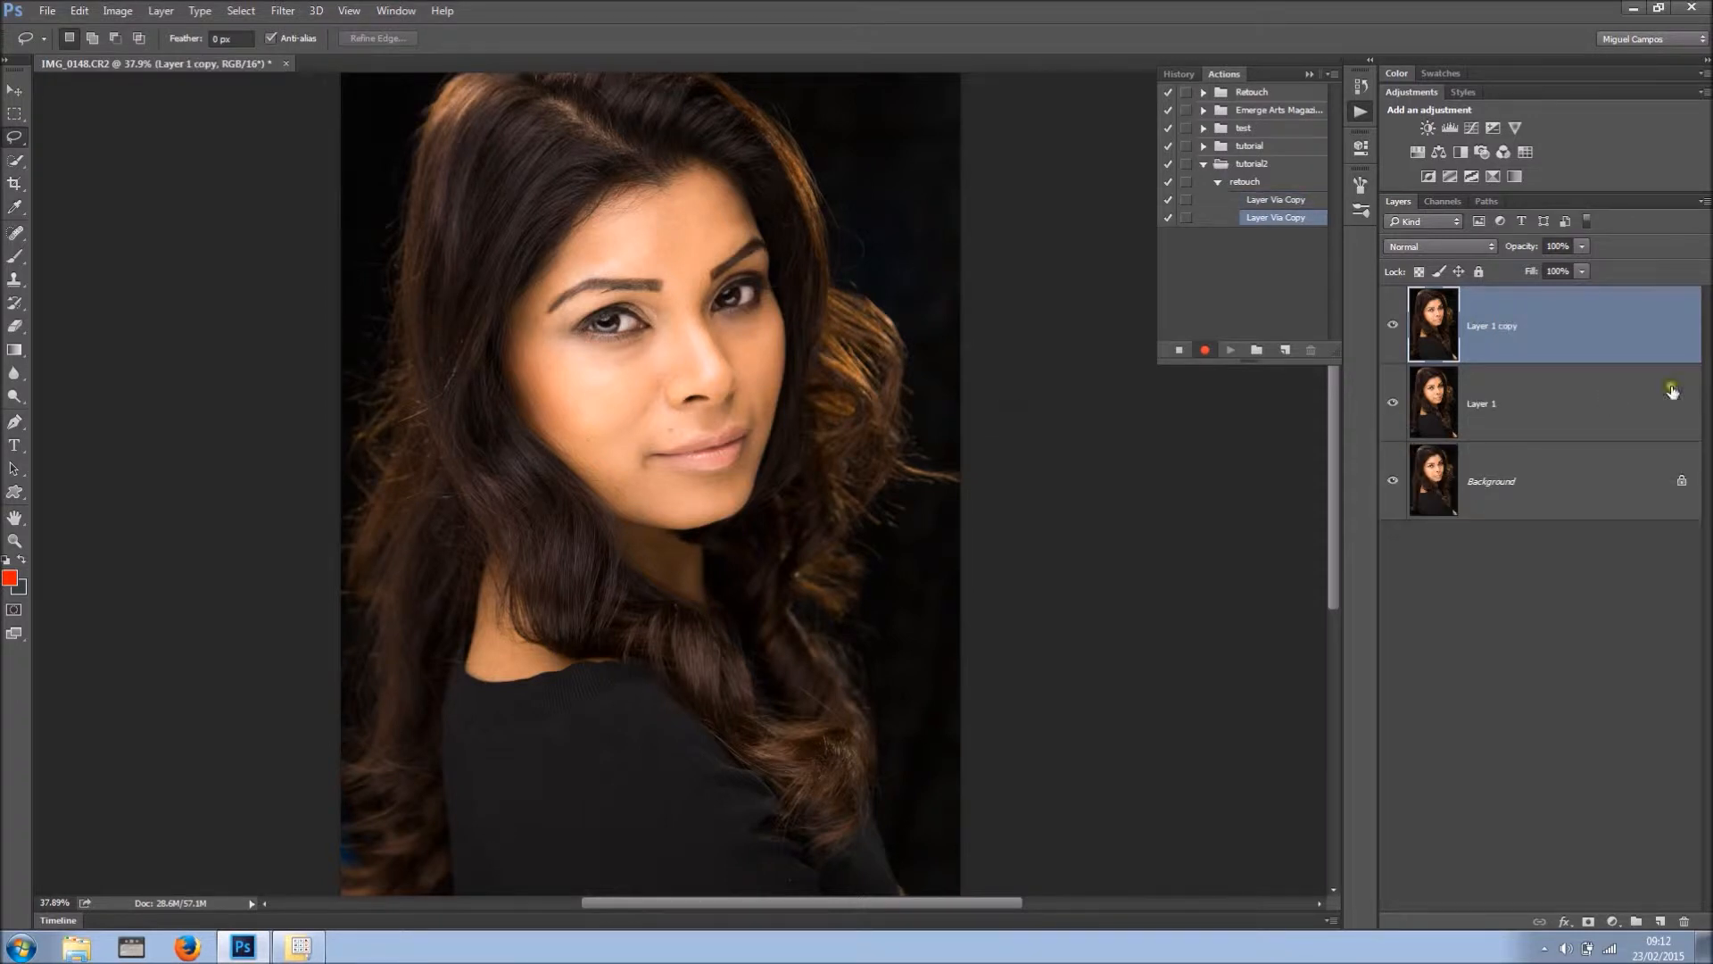
pyautogui.click(1393, 324)
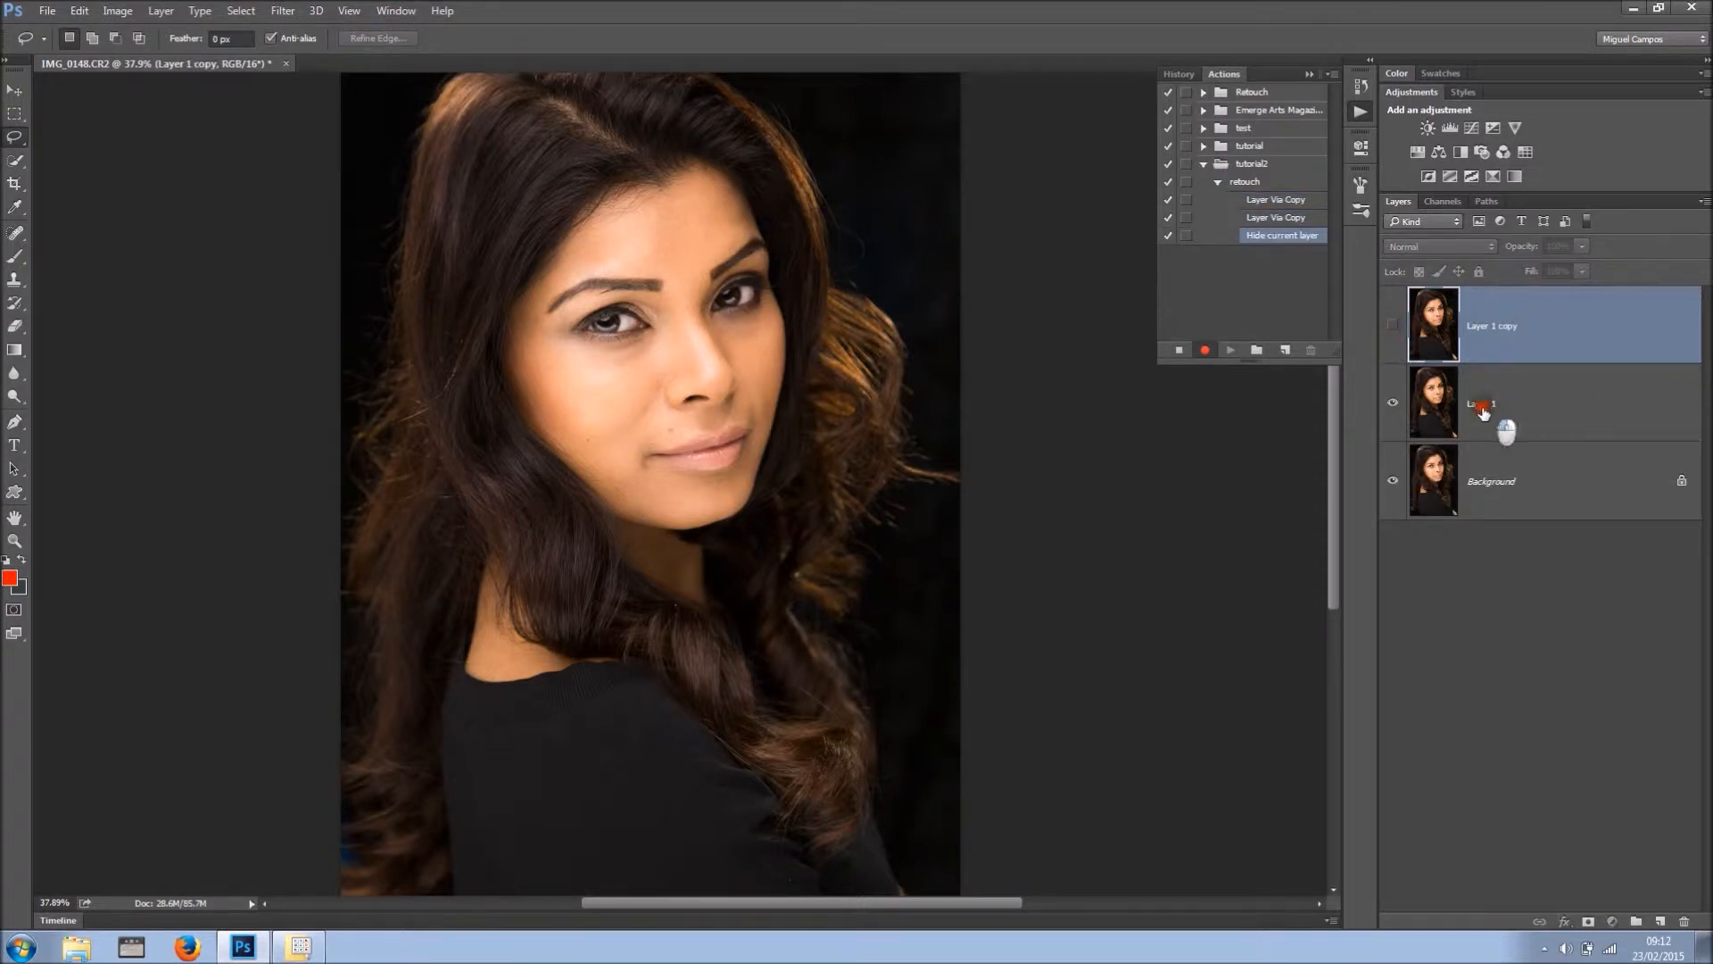
# - Rename the lower copy colour, then show the upper copy and rename it texture
pyautogui.doubleClick(1508, 423)
pyautogui.write('colour')
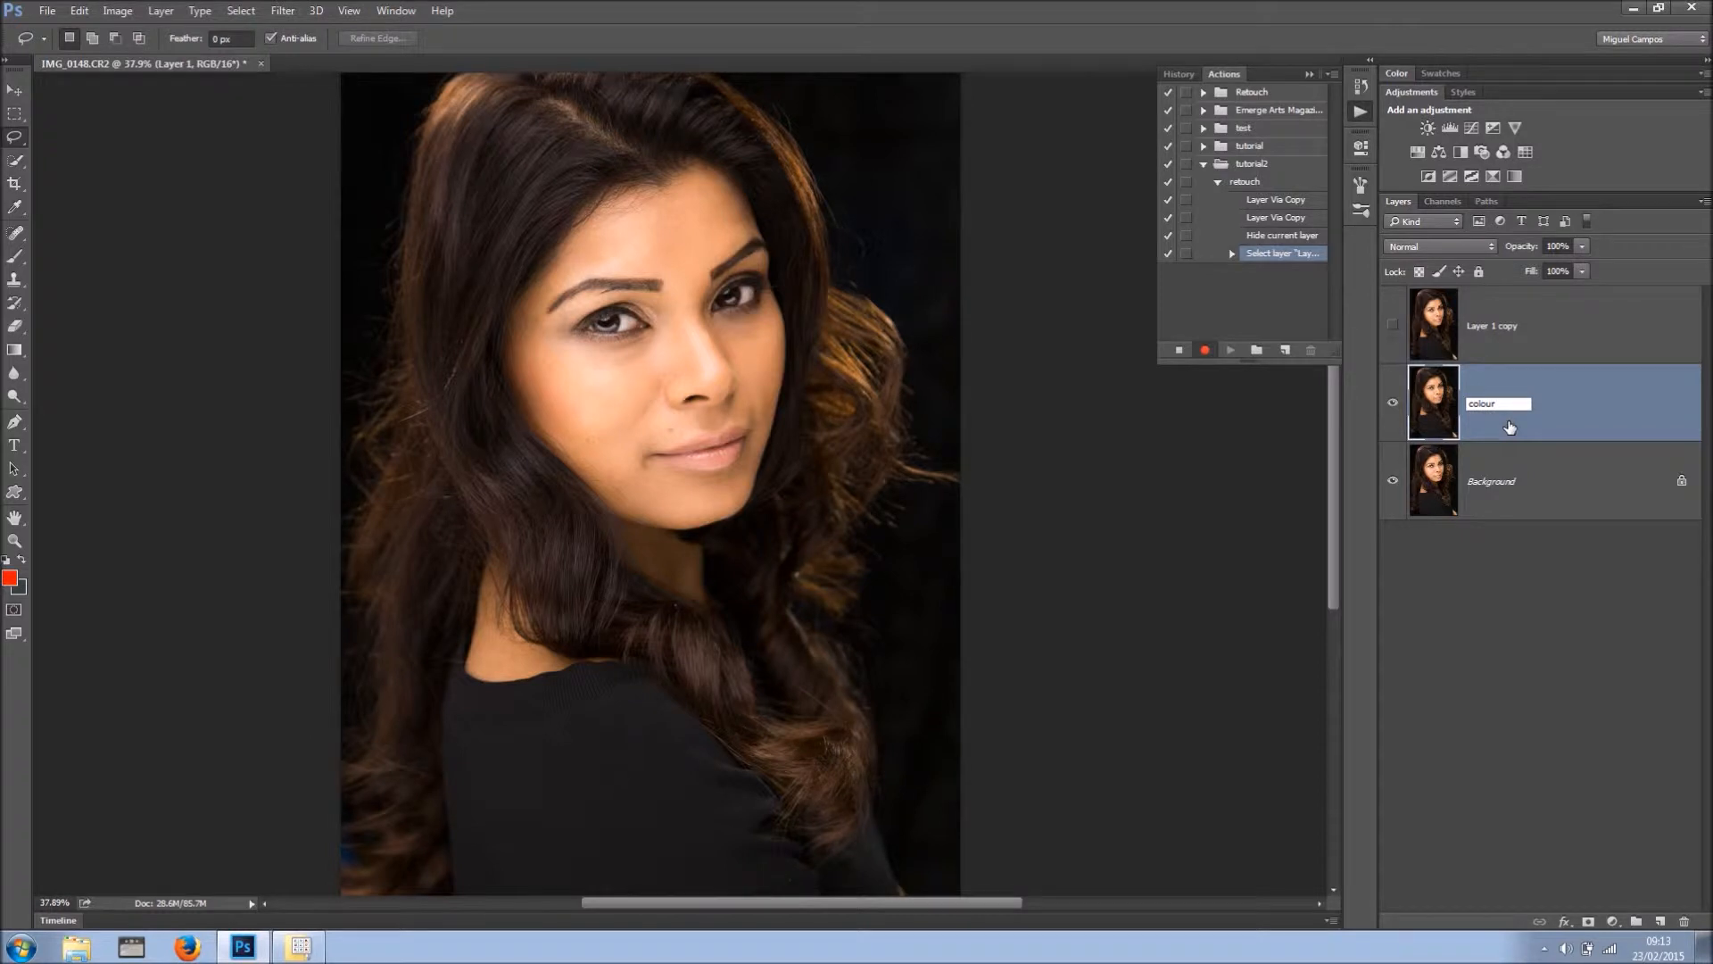
pyautogui.click(1393, 325)
pyautogui.doubleClick(1490, 327)
pyautogui.write('texture')
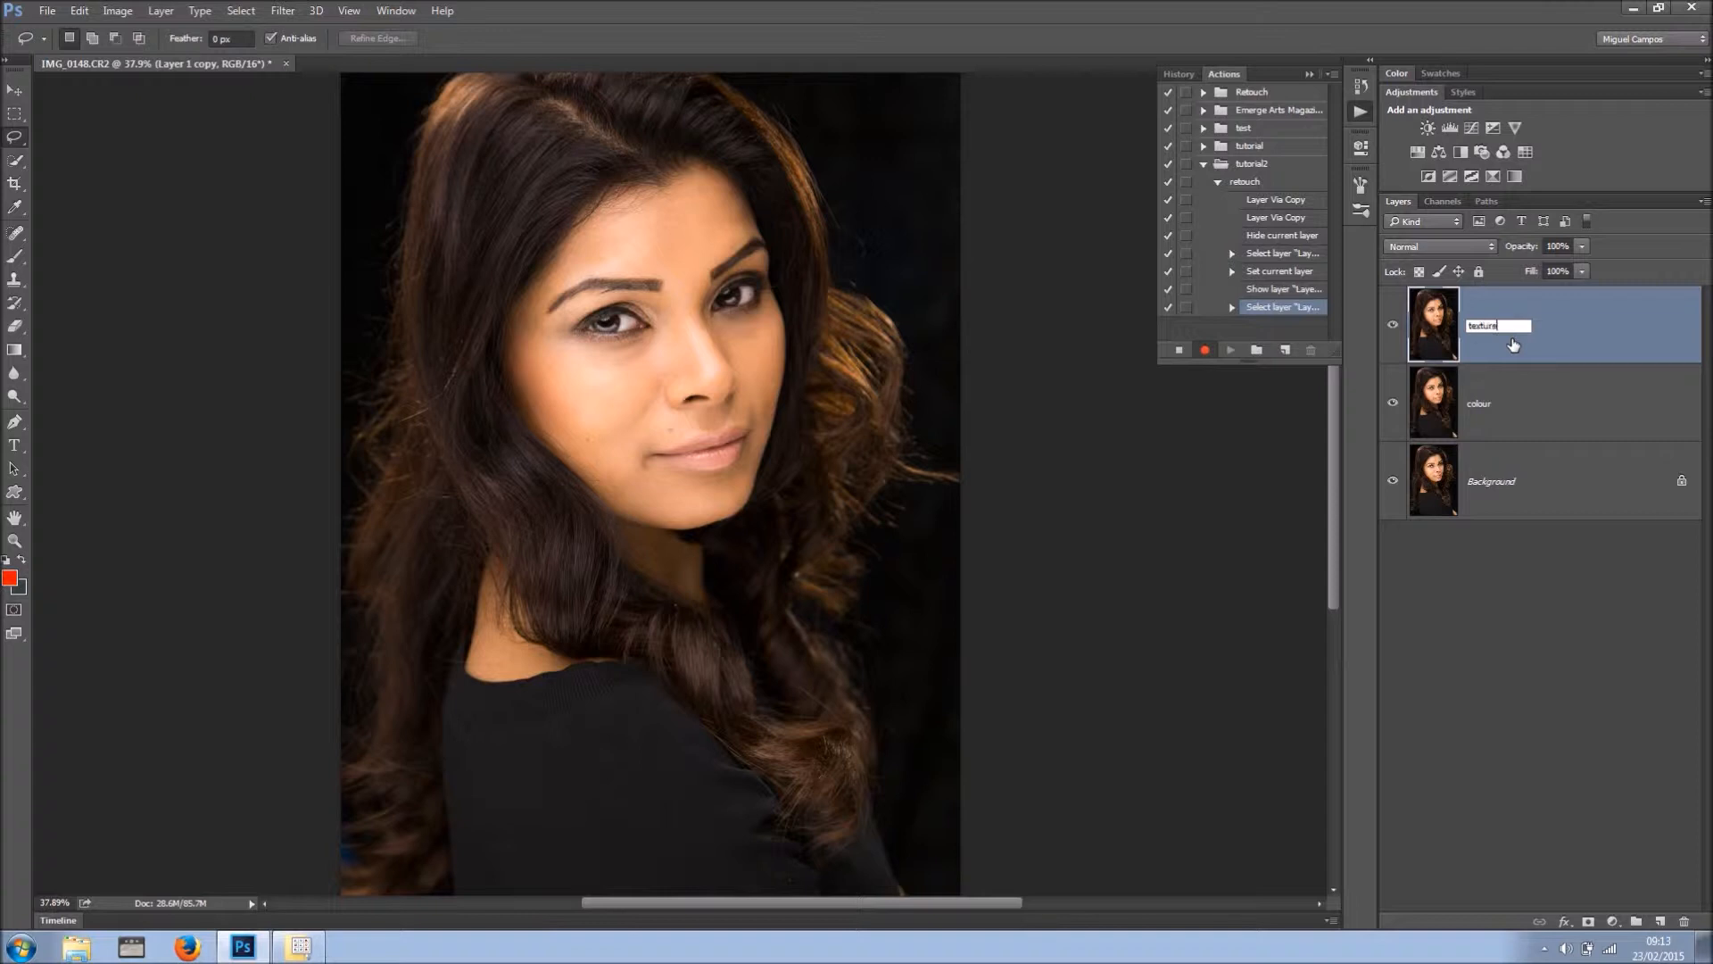
pyautogui.press('Return')
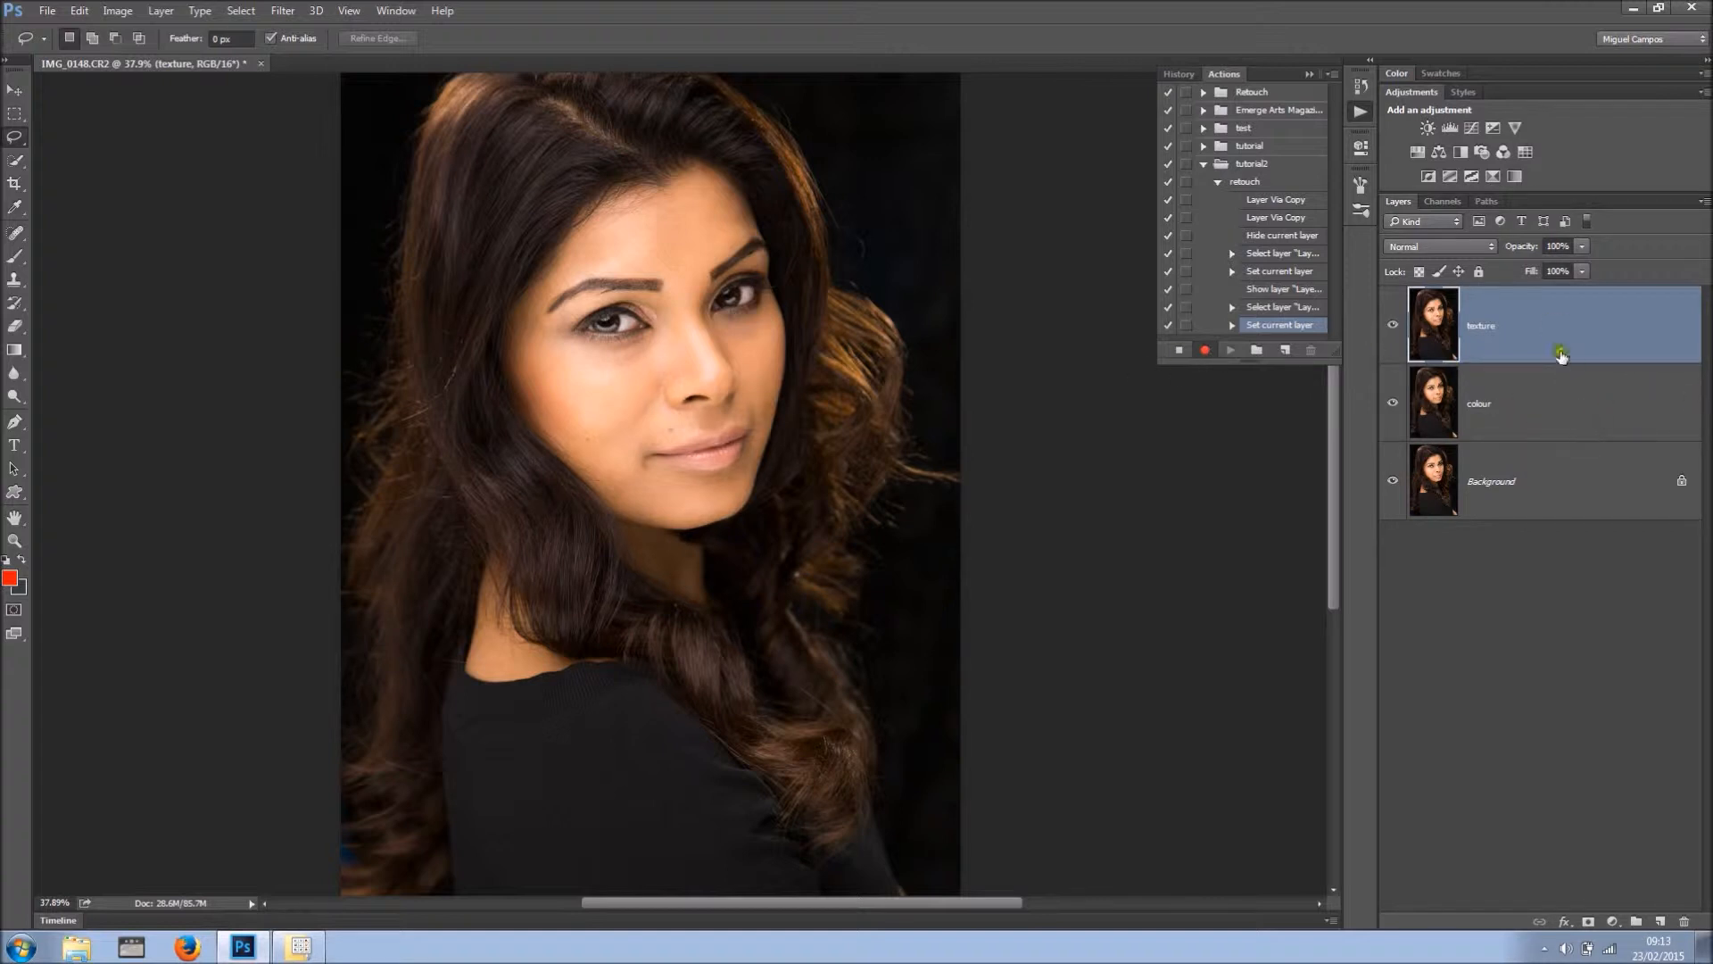
# - Group the texture and colour layers and name the group Frequency separation
pyautogui.keyDown('shift'); pyautogui.click(1572, 416); pyautogui.keyUp('shift')
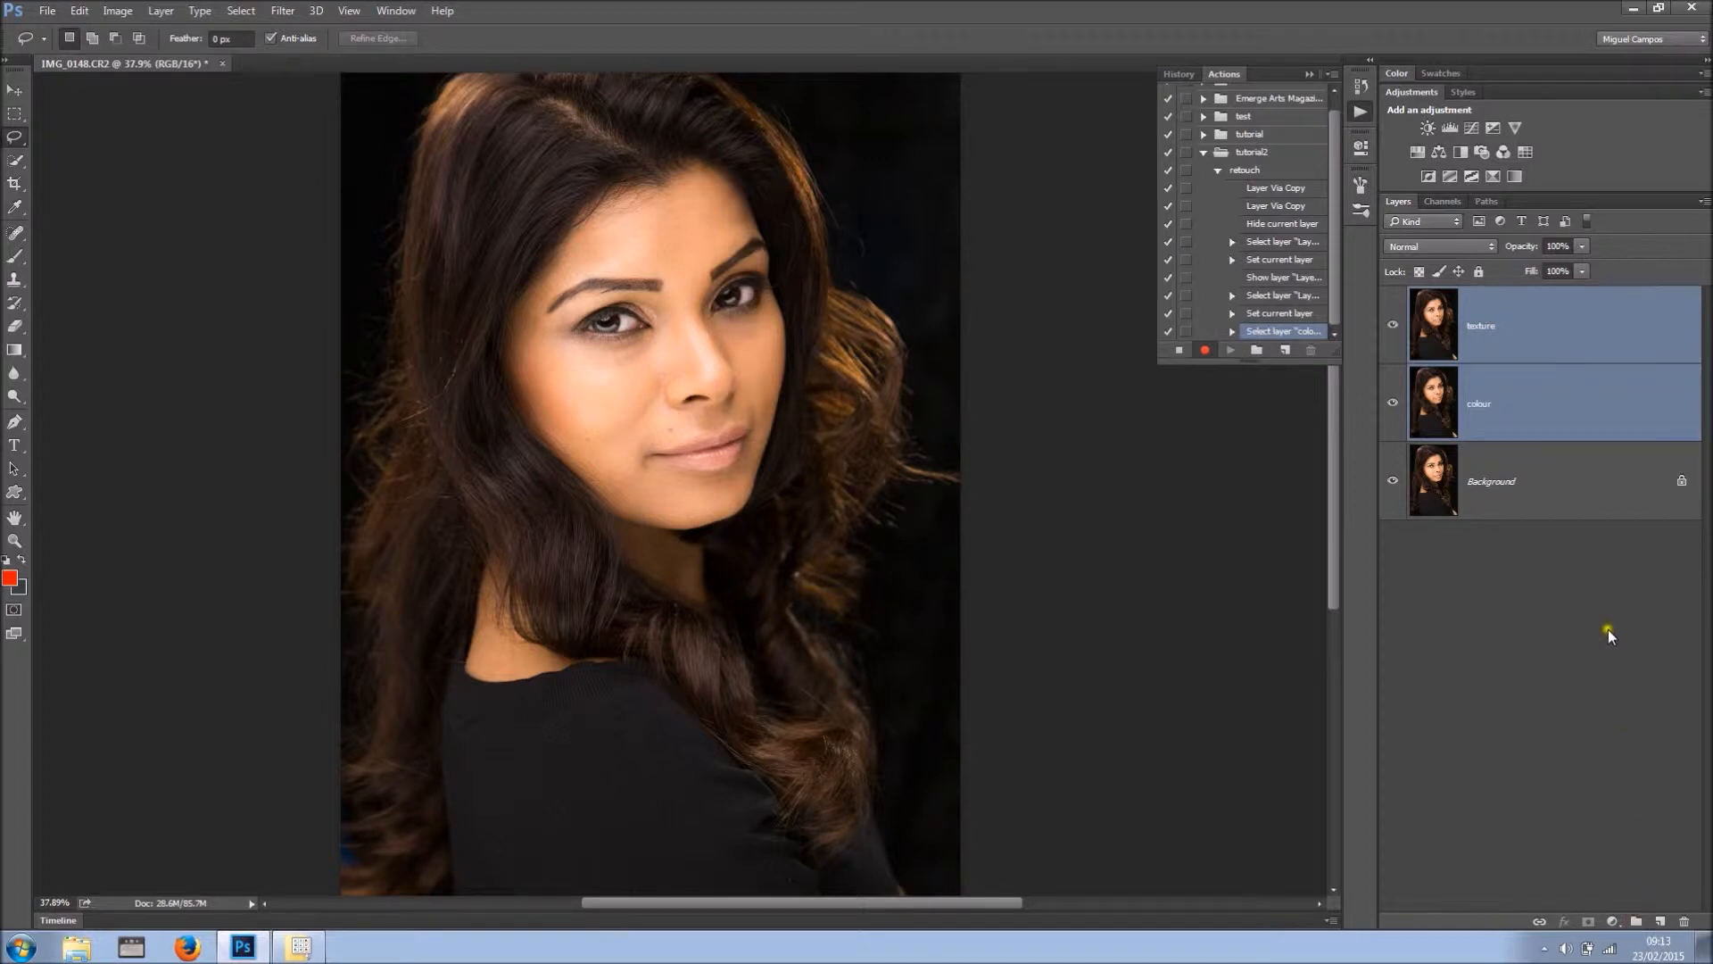
pyautogui.click(1635, 919)
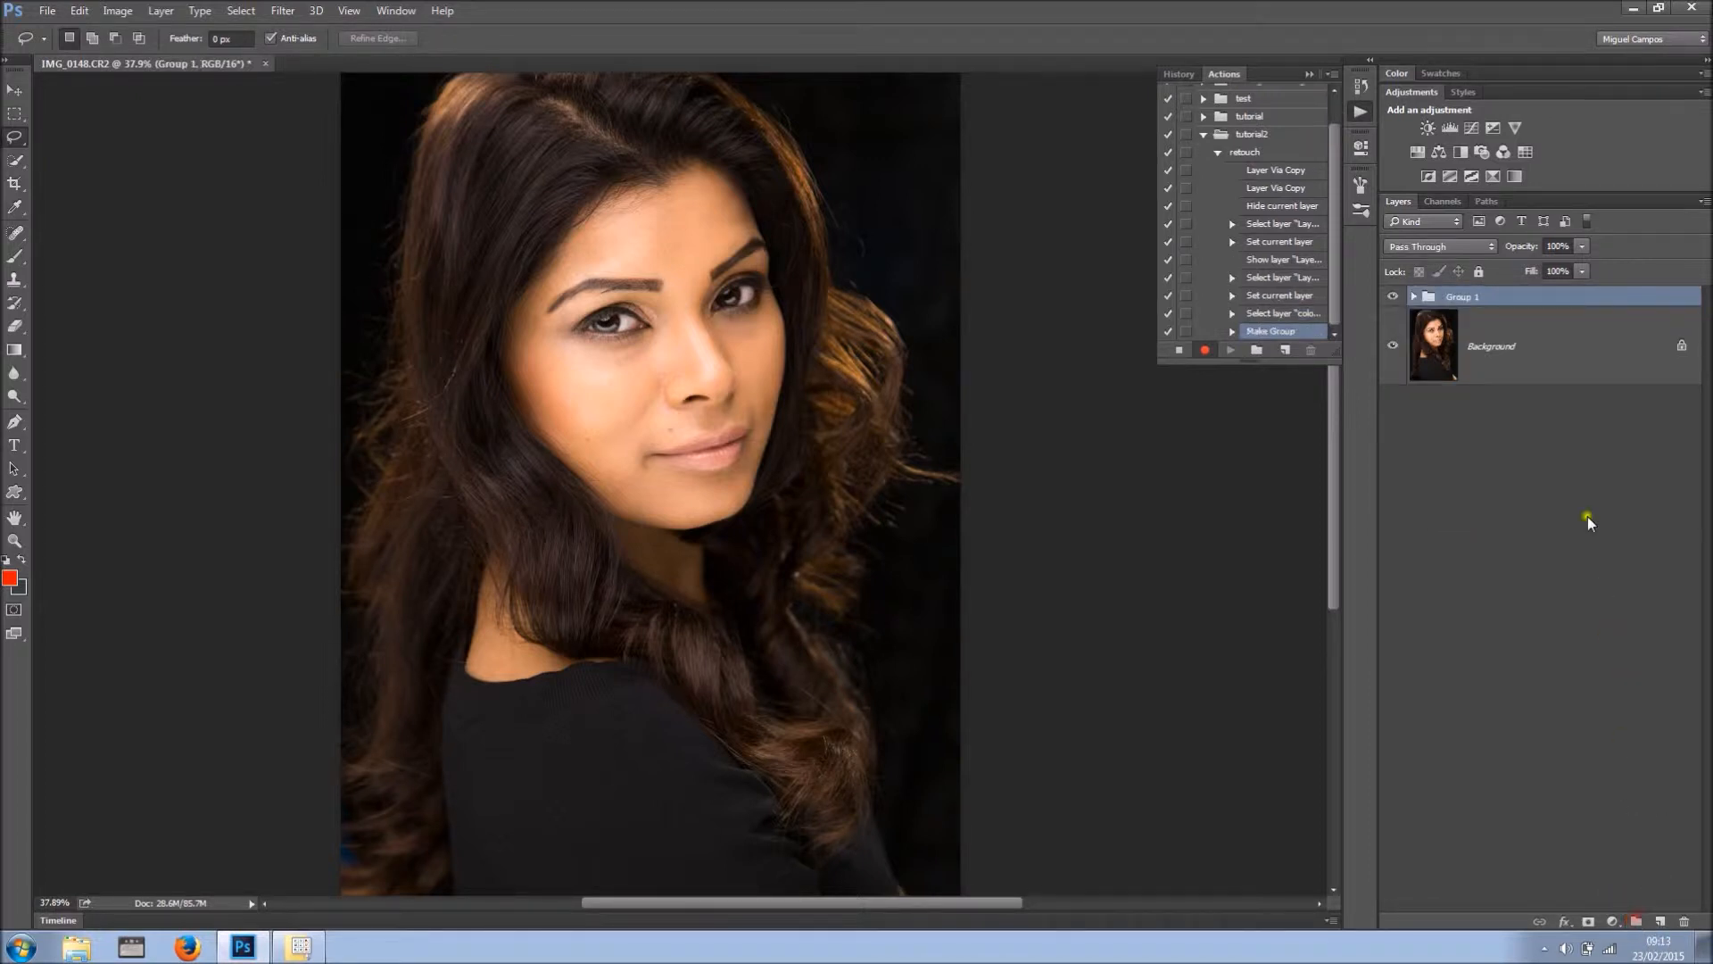
pyautogui.doubleClick(1456, 296)
pyautogui.write('Frequency seP')
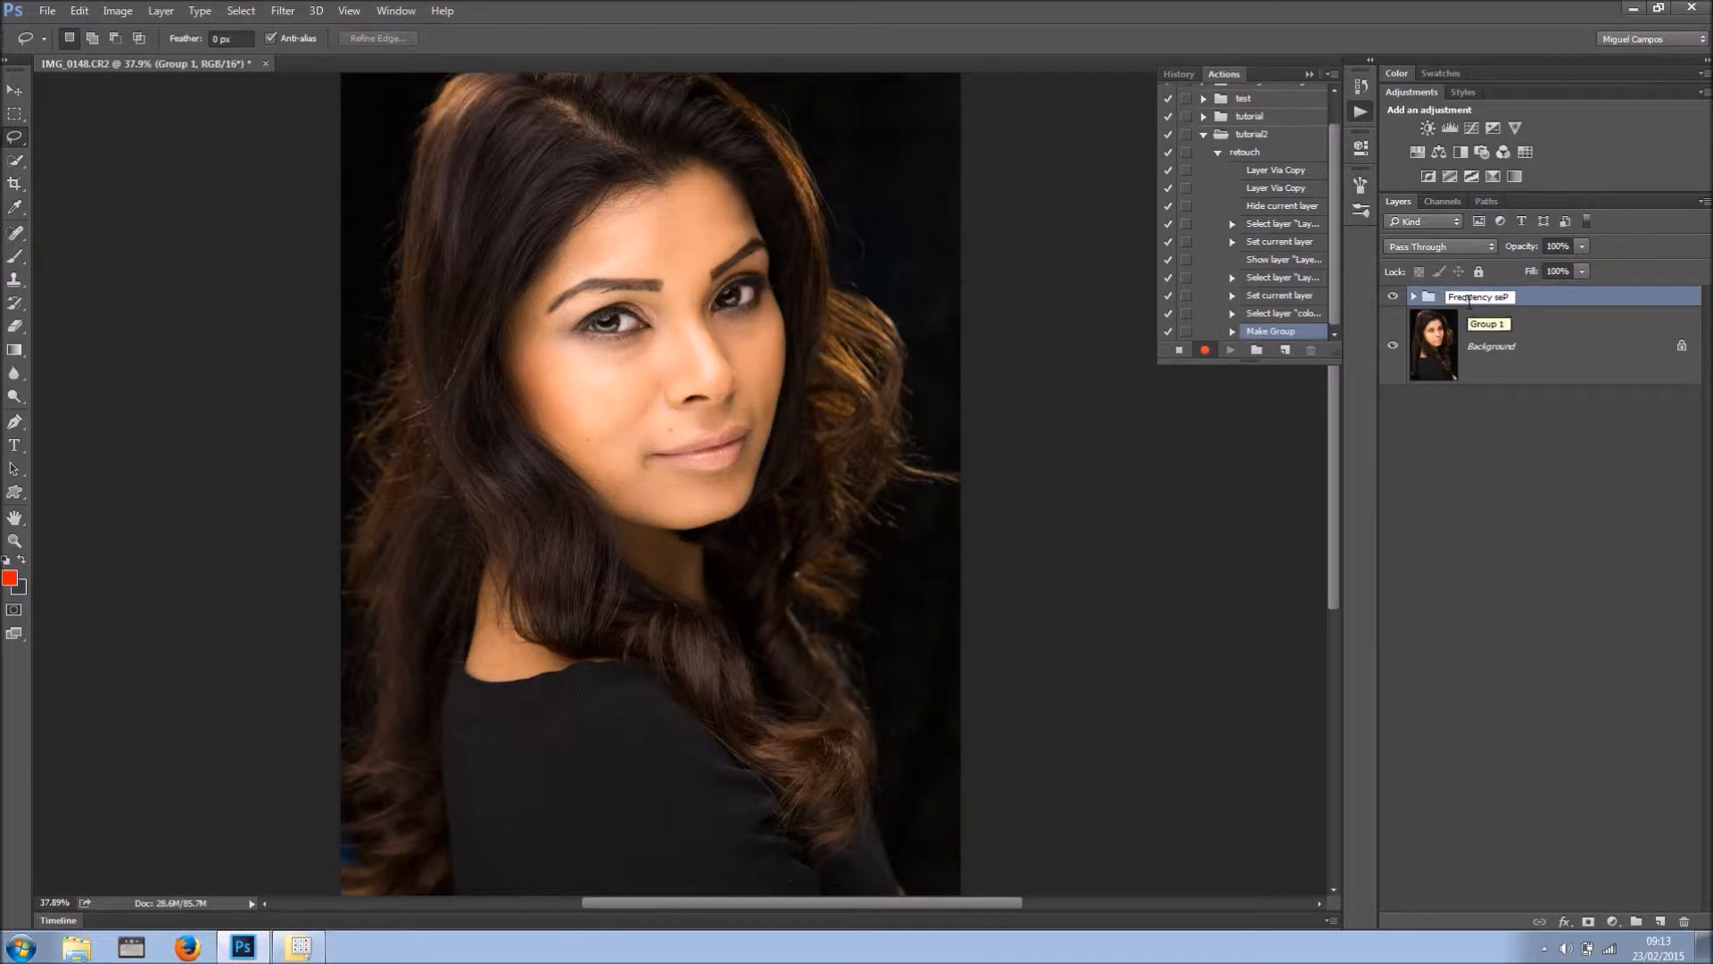
pyautogui.press('BackSpace')
pyautogui.write('paration')
pyautogui.press('BackSpace')
pyautogui.press('BackSpace')
pyautogui.press('BackSpace')
pyautogui.press('BackSpace')
pyautogui.press('BackSpace')
pyautogui.press('BackSpace')
pyautogui.press('BackSpace')
pyautogui.write('paration')
pyautogui.click(1549, 479)
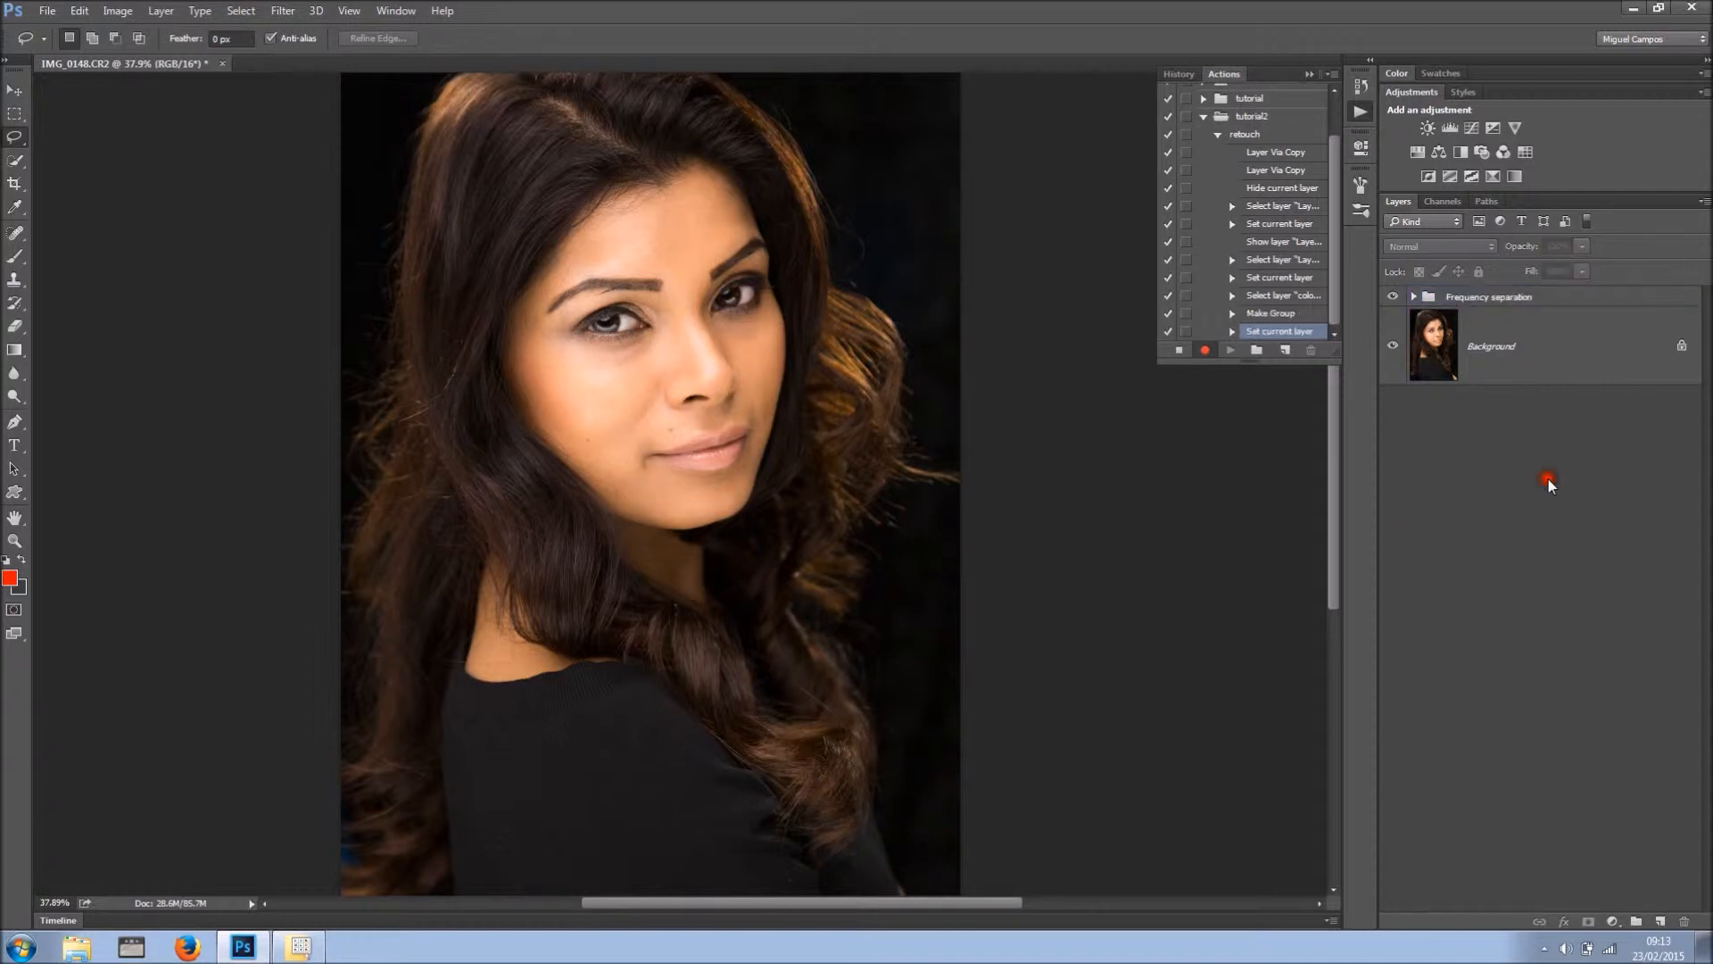
# - Hide the texture layer and apply a Gaussian Blur with the preset radius to the colour layer
pyautogui.click(1412, 298)
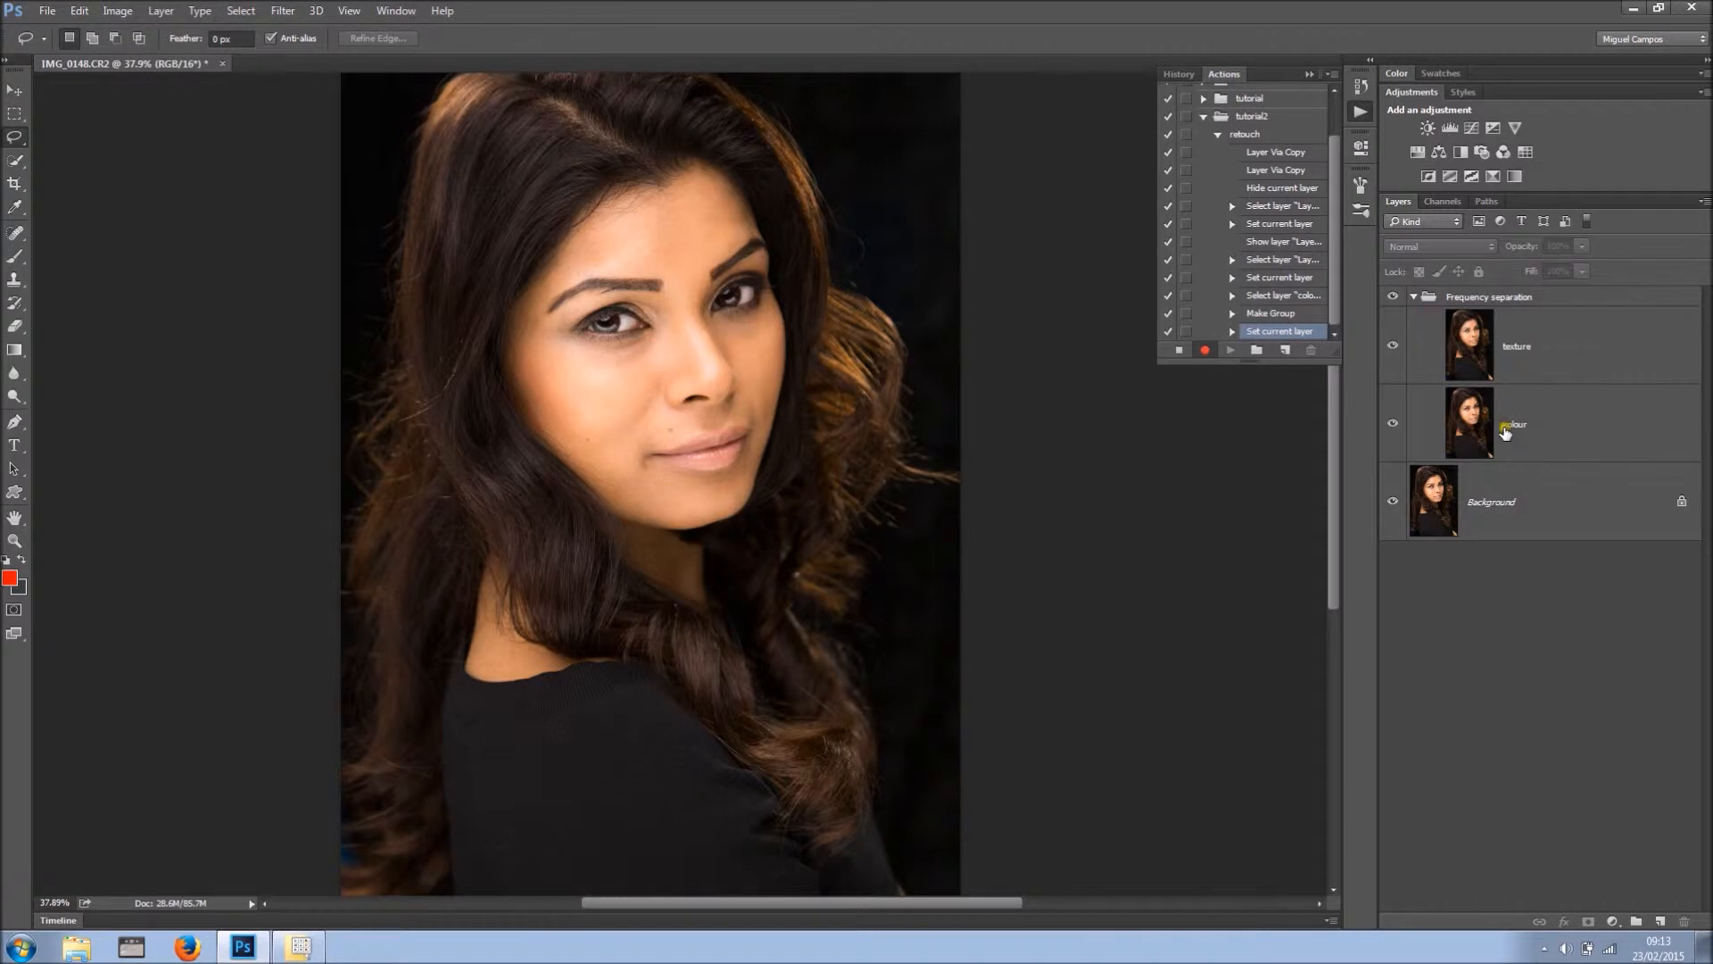
pyautogui.click(1474, 450)
pyautogui.click(1391, 343)
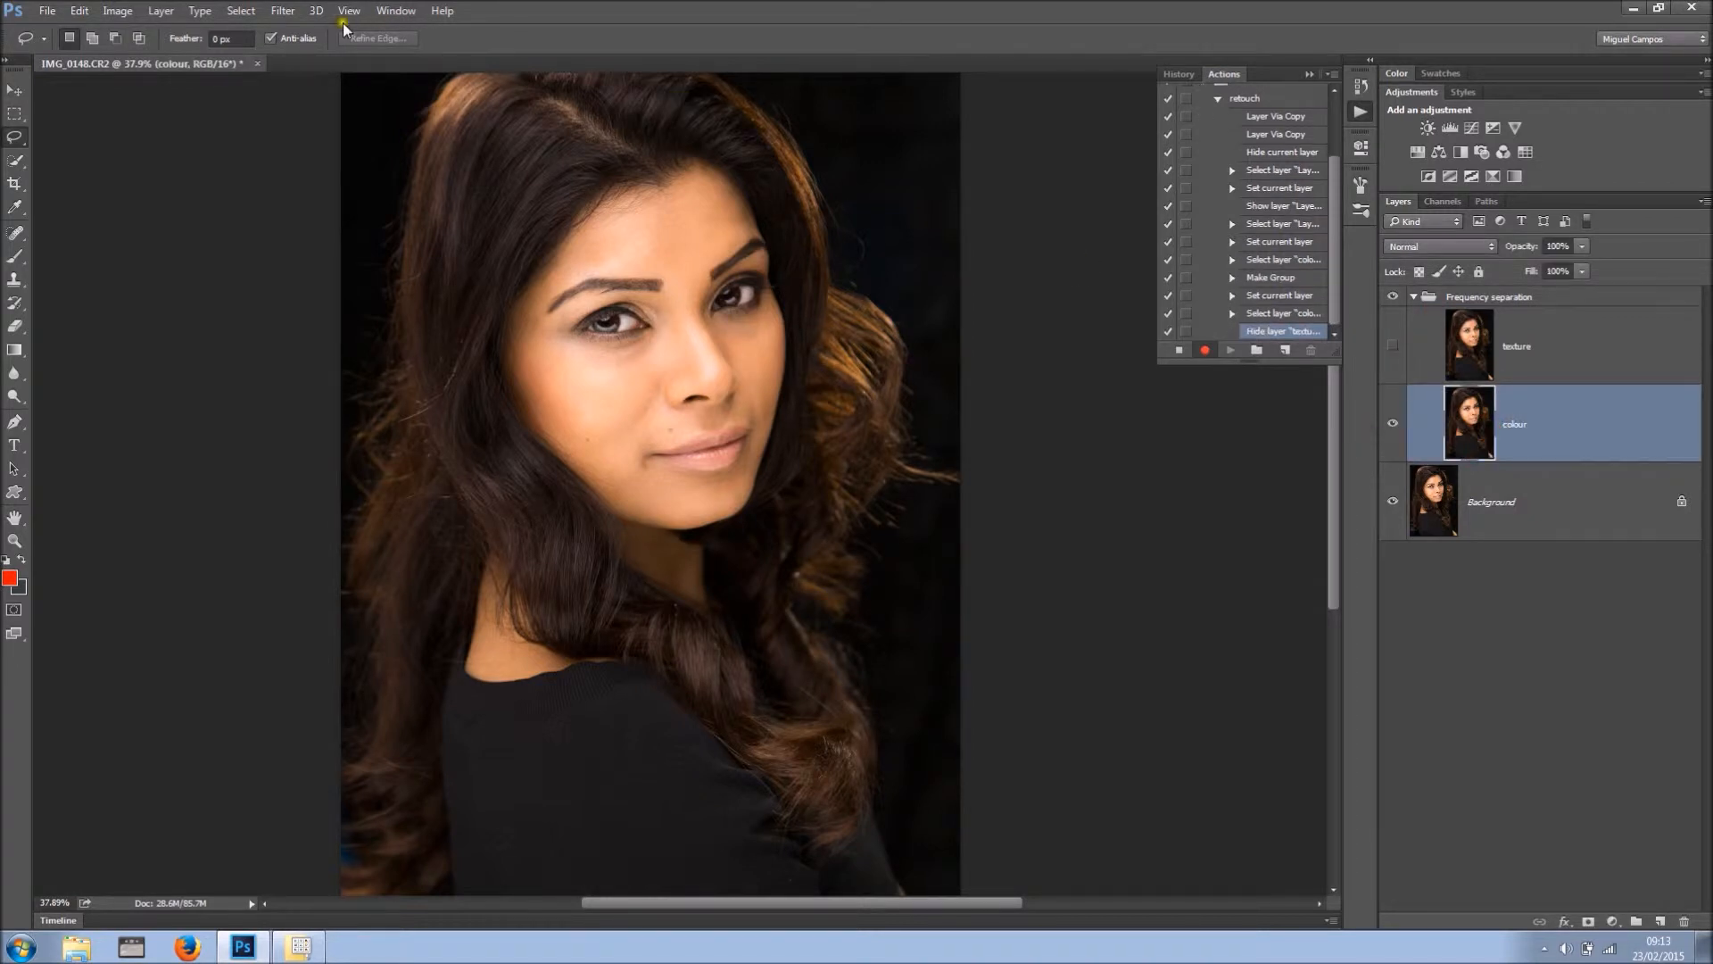
pyautogui.click(283, 11)
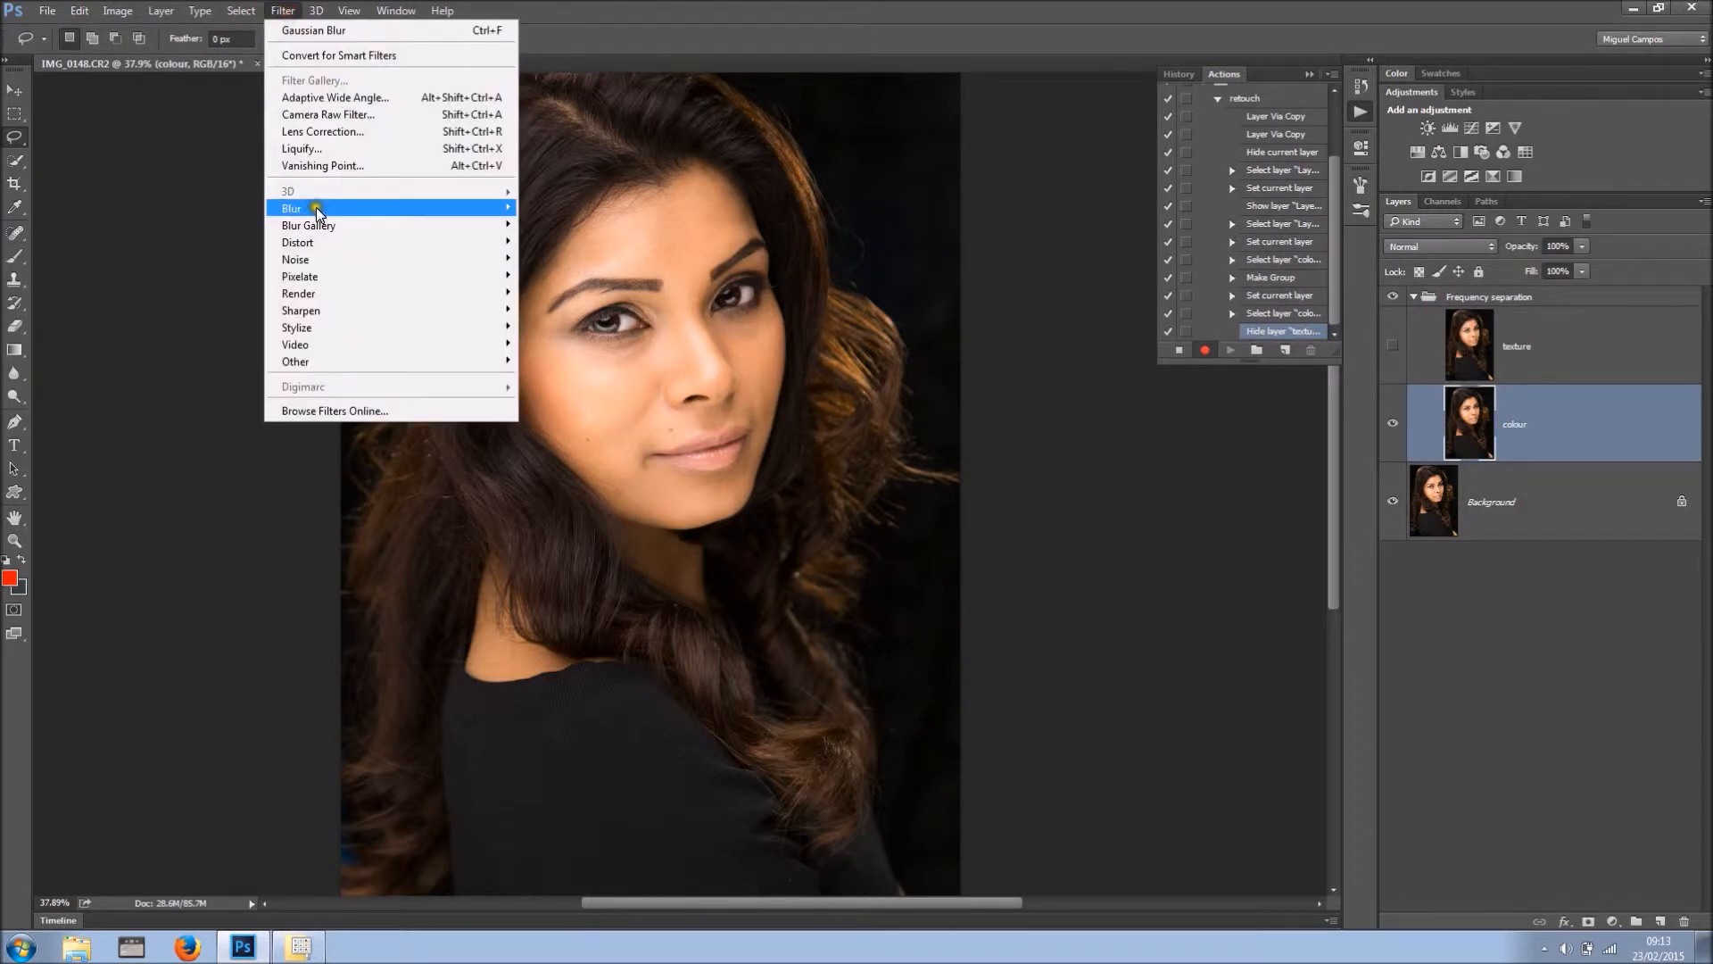
pyautogui.moveTo(316, 212)
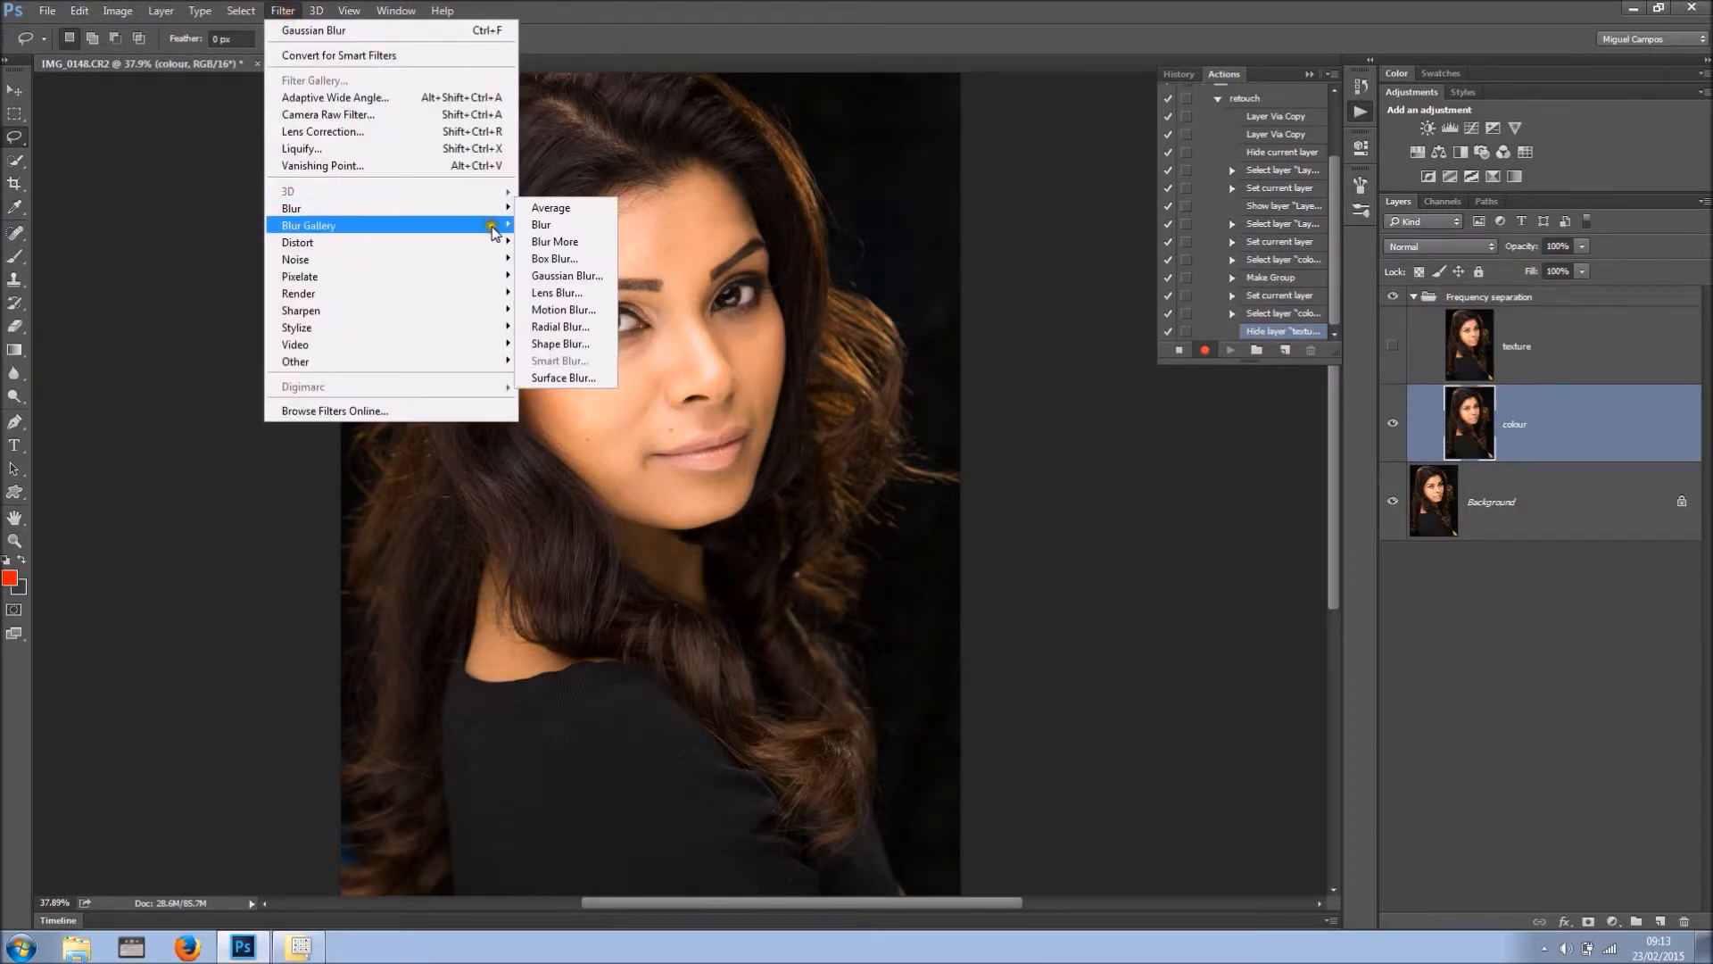
pyautogui.click(567, 277)
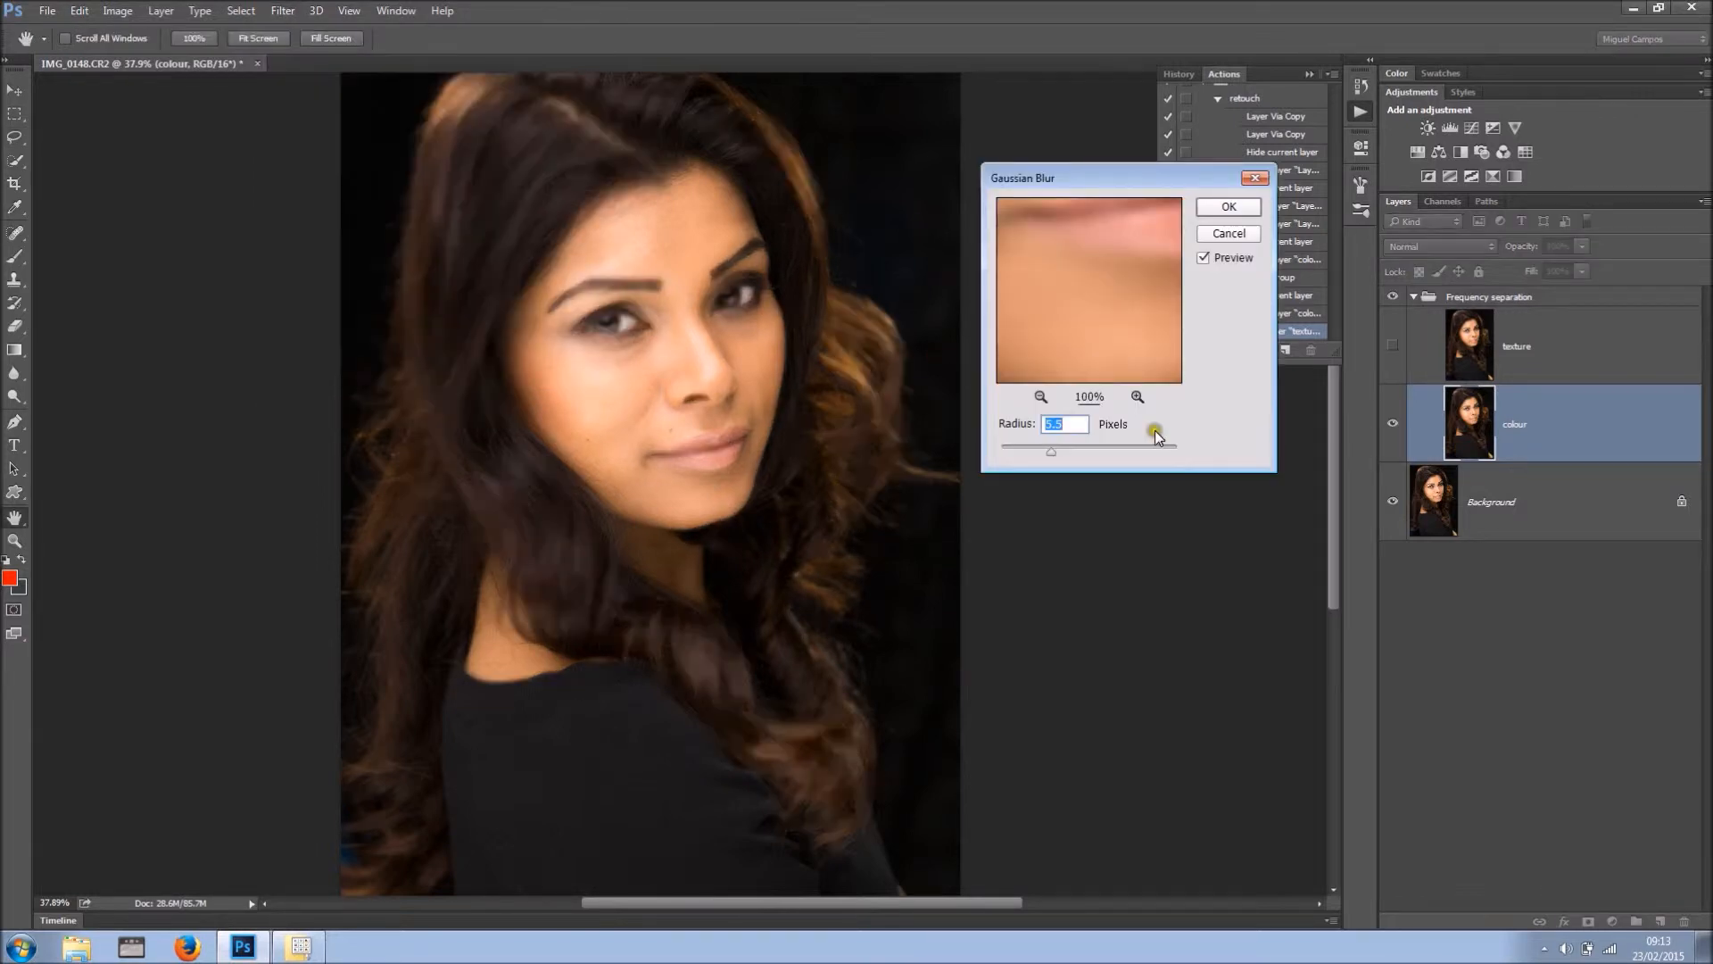
pyautogui.click(1227, 213)
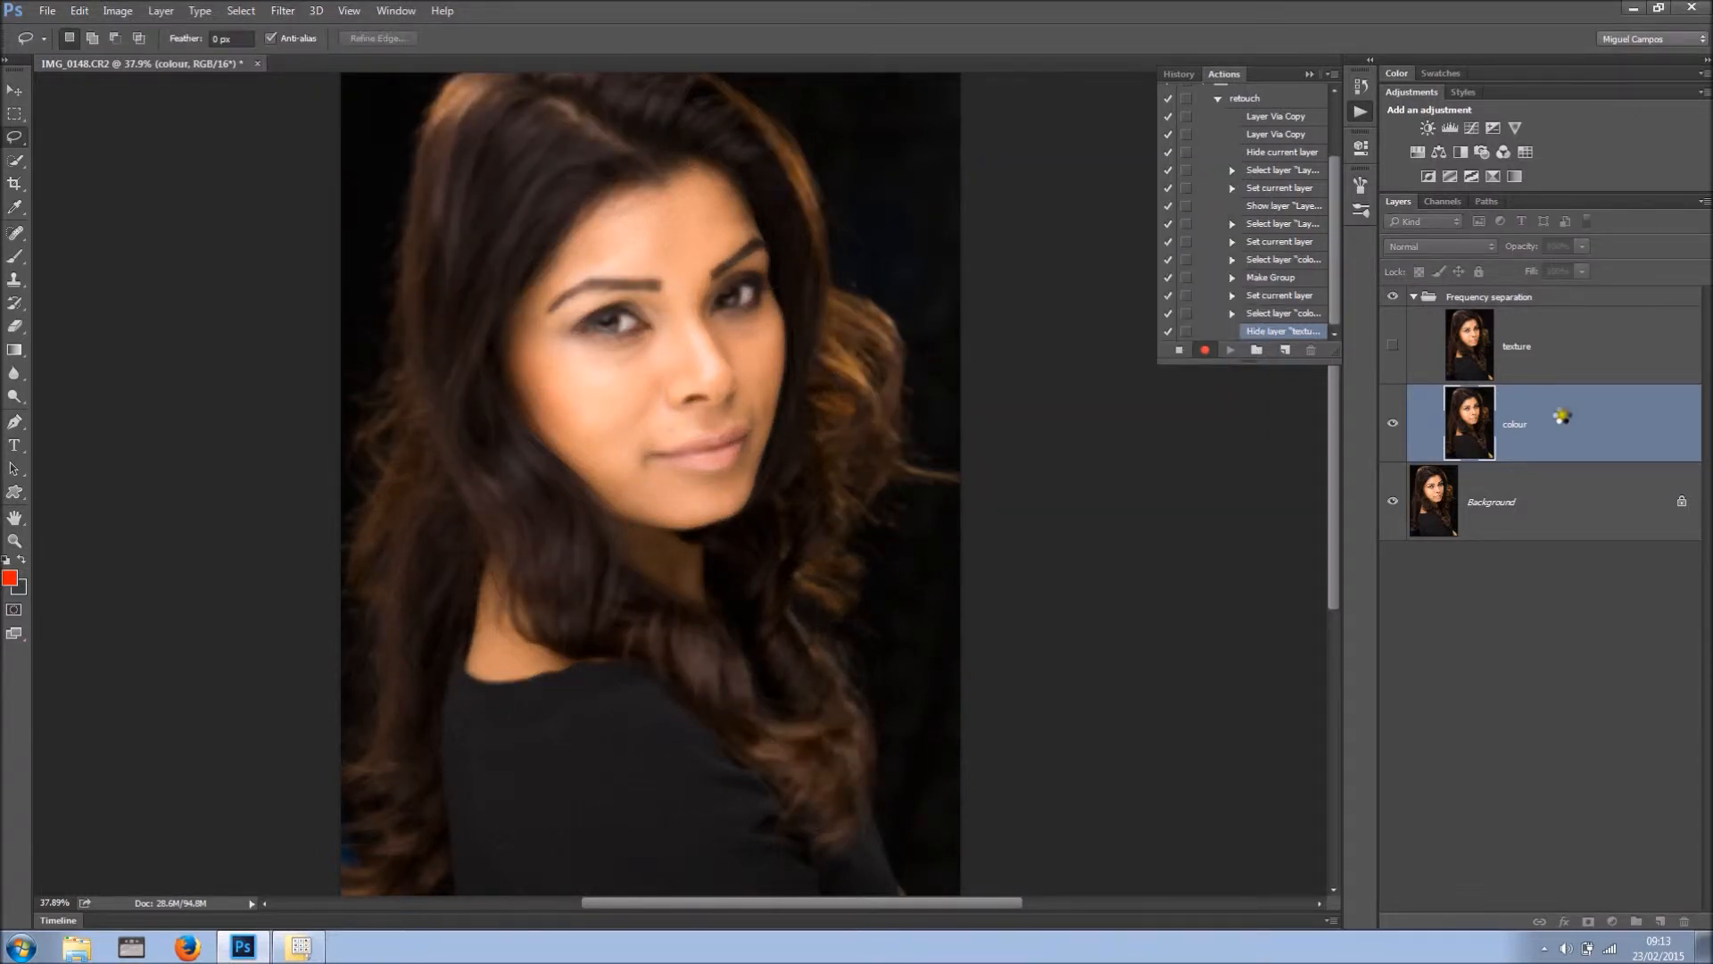
# - Show the texture layer and run Apply Image on it with colour as the source layer, keeping Add blending, scale 2 and offset 0
pyautogui.click(1392, 345)
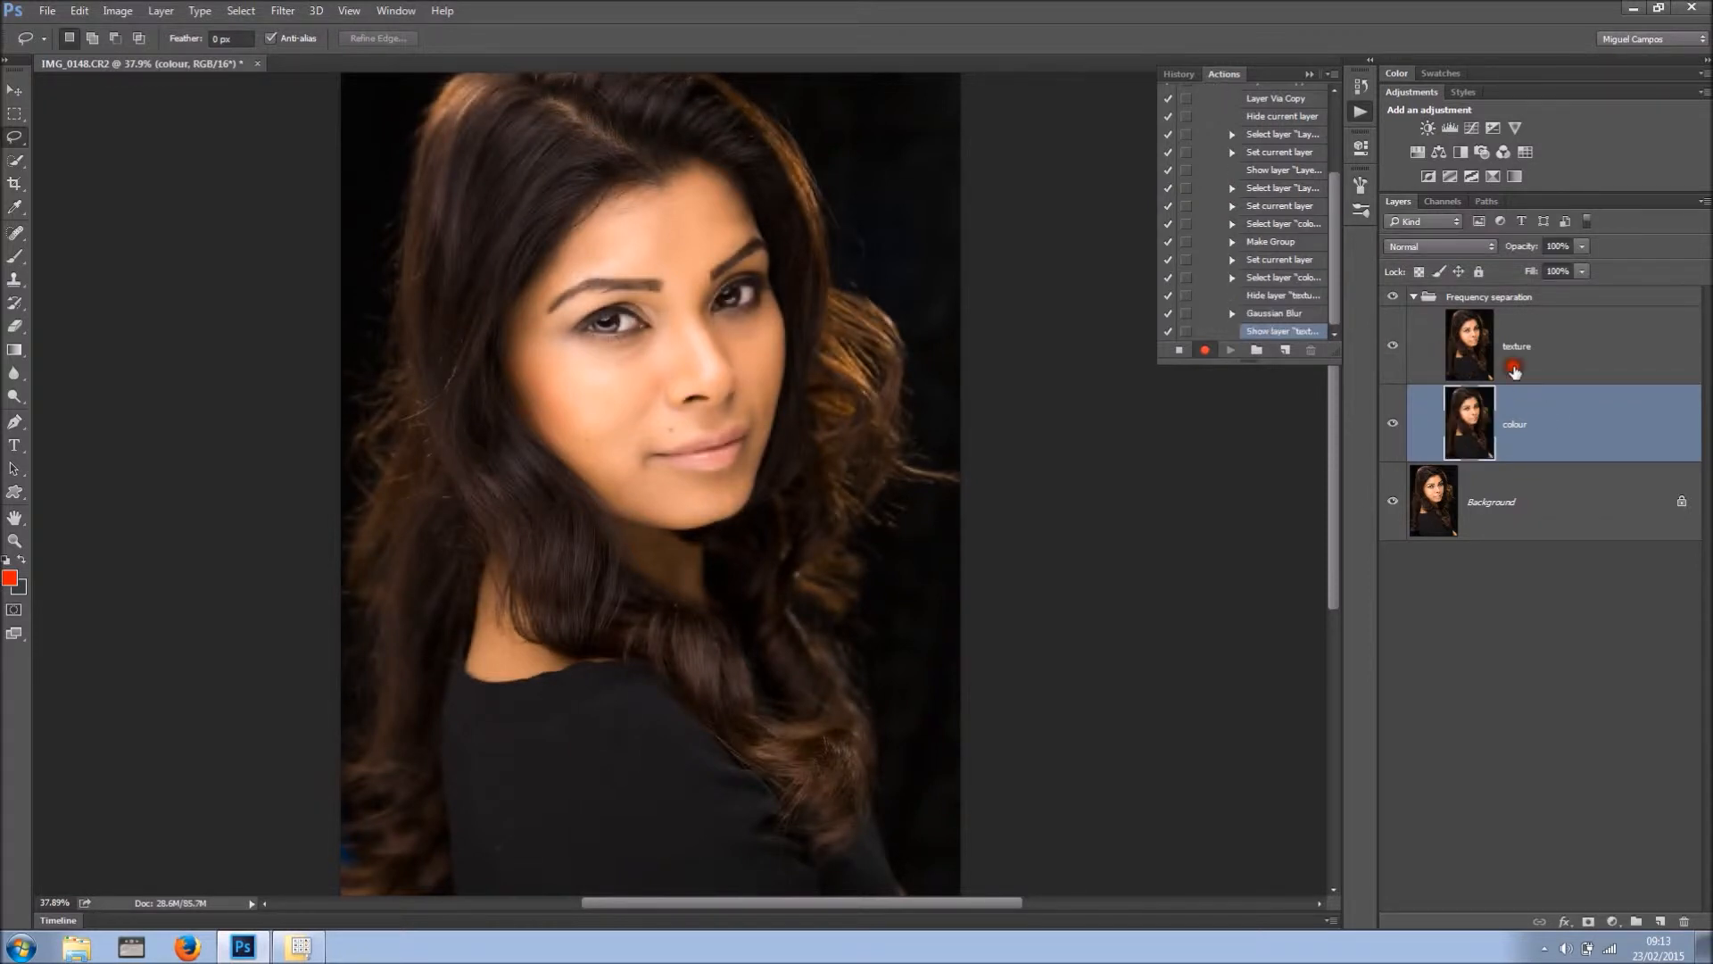
pyautogui.click(1517, 373)
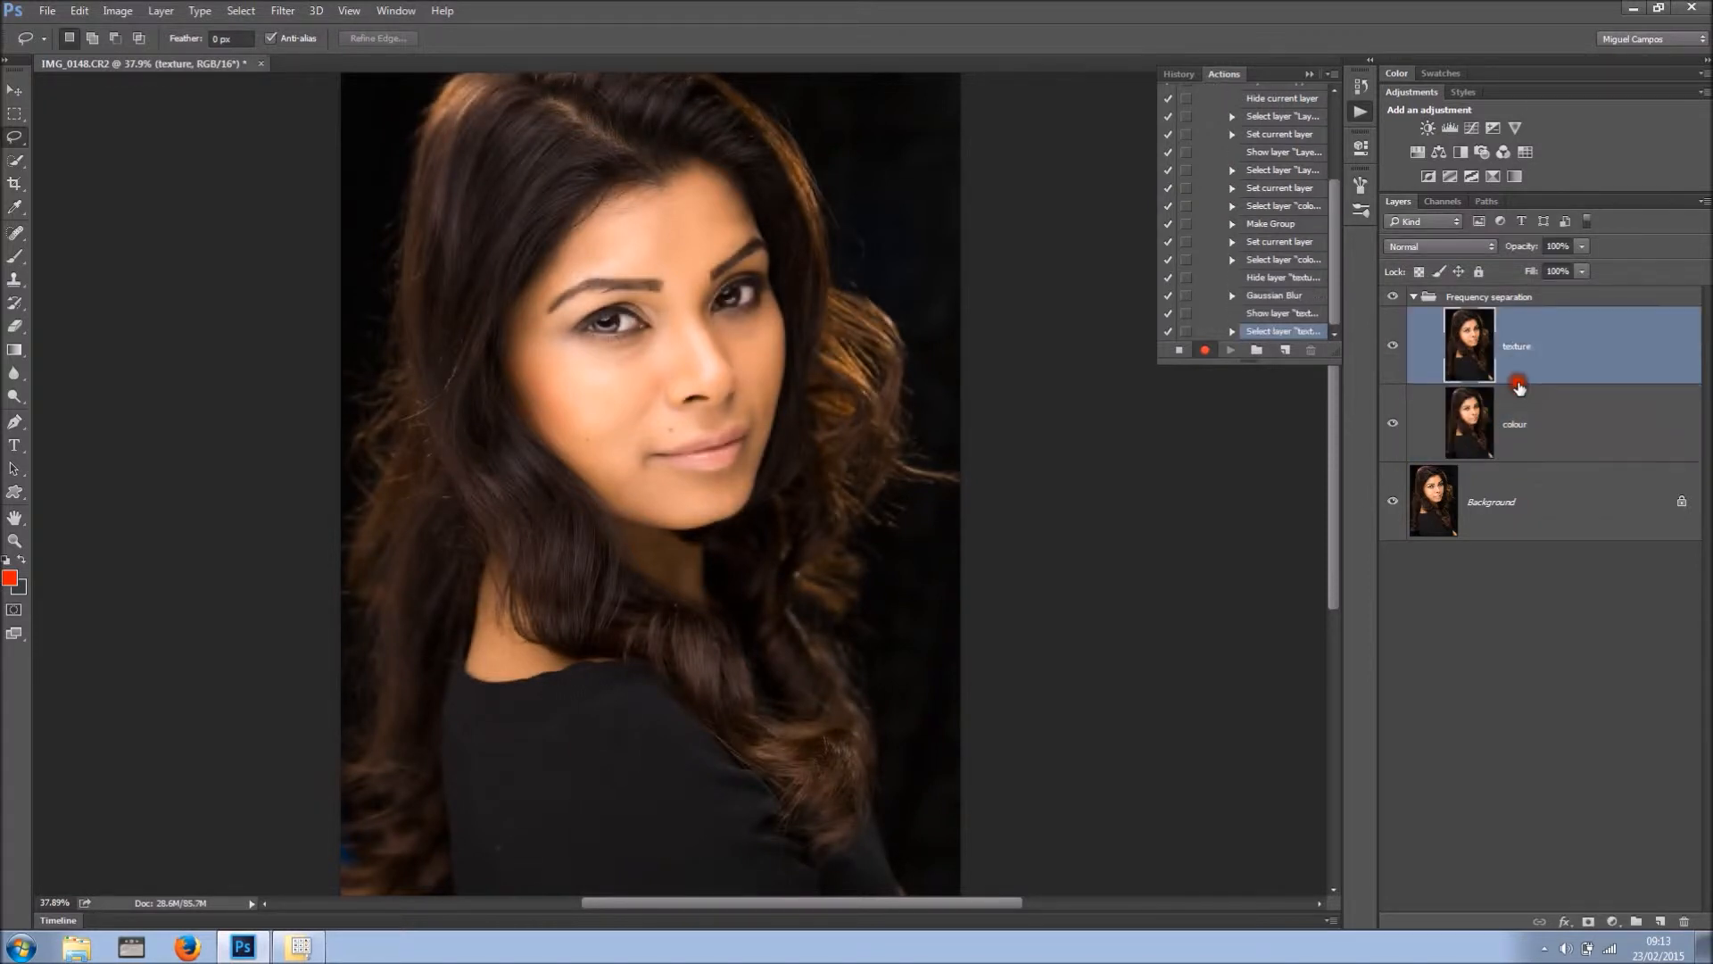
pyautogui.click(117, 11)
pyautogui.click(148, 266)
pyautogui.click(855, 294)
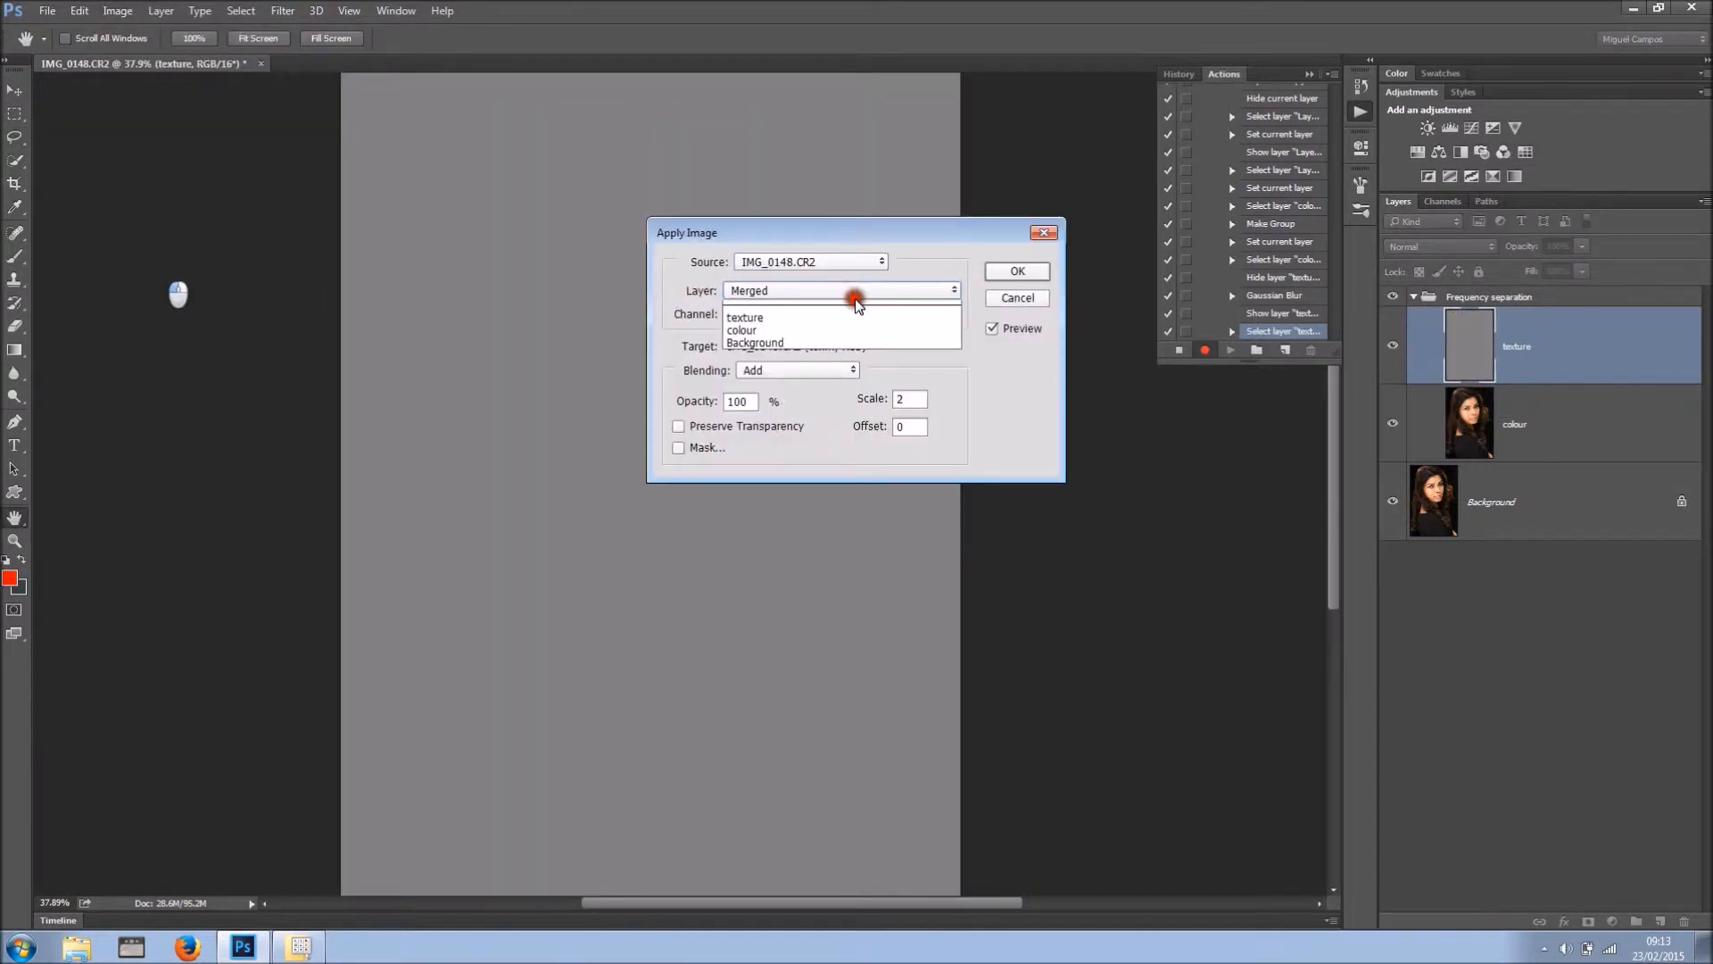
pyautogui.click(794, 330)
pyautogui.click(1017, 272)
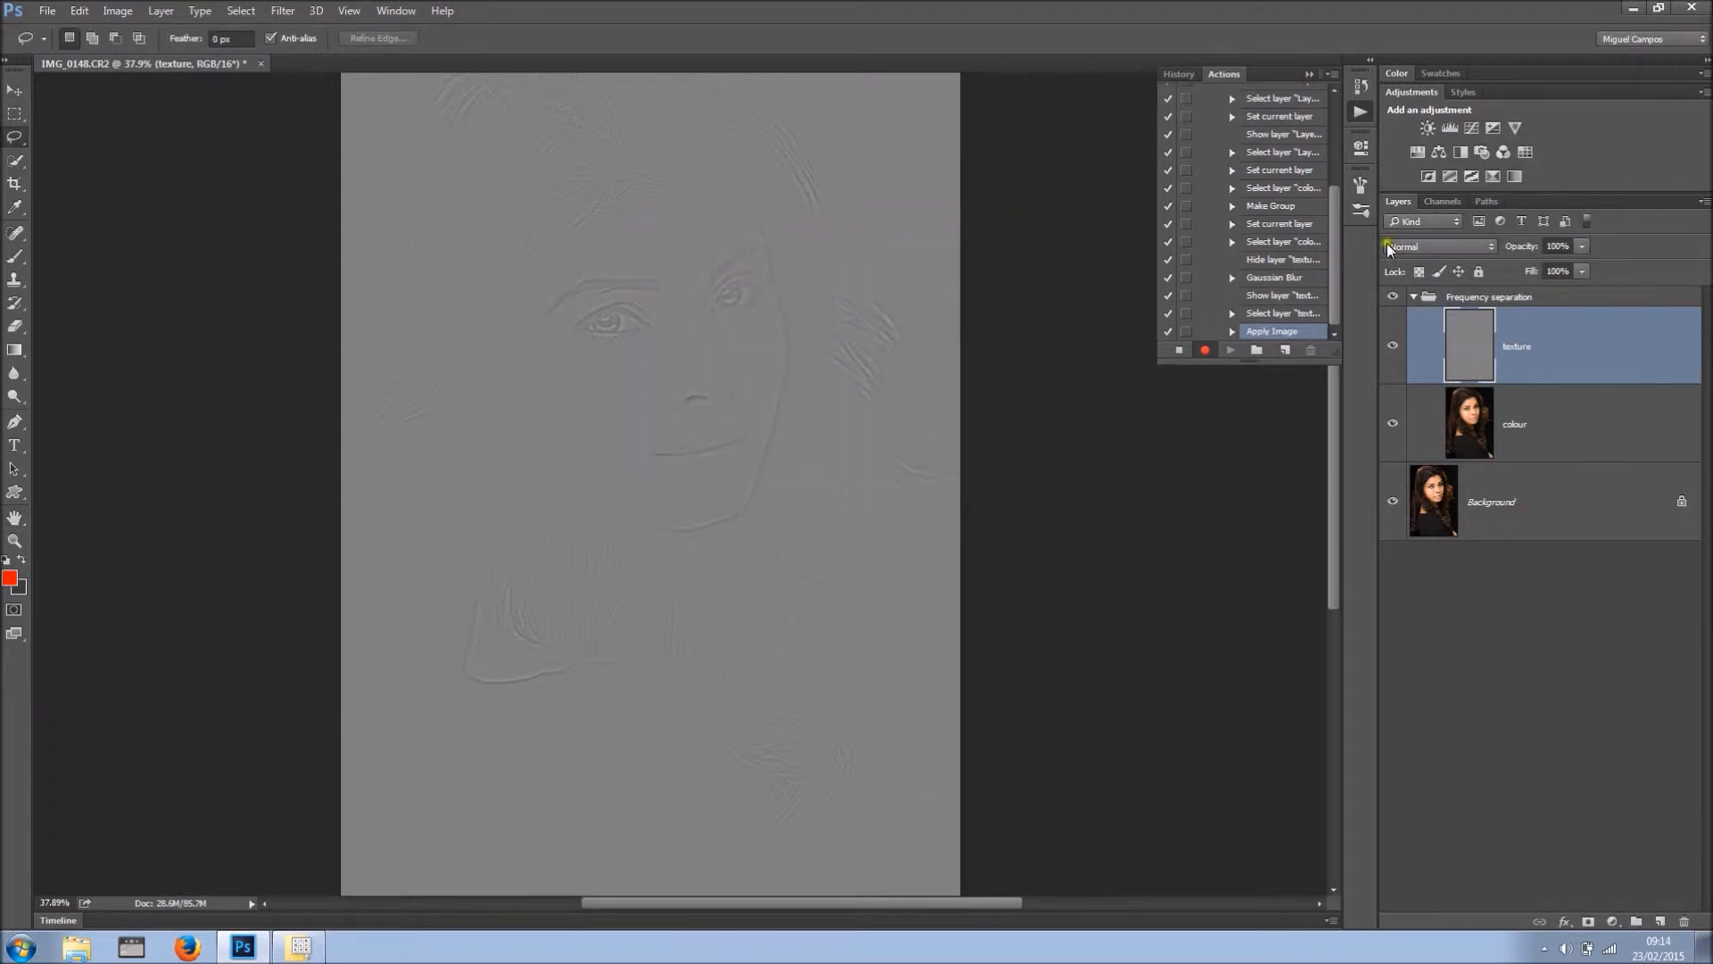
# - Set the texture layer's blend mode to Linear Light
pyautogui.click(1440, 246)
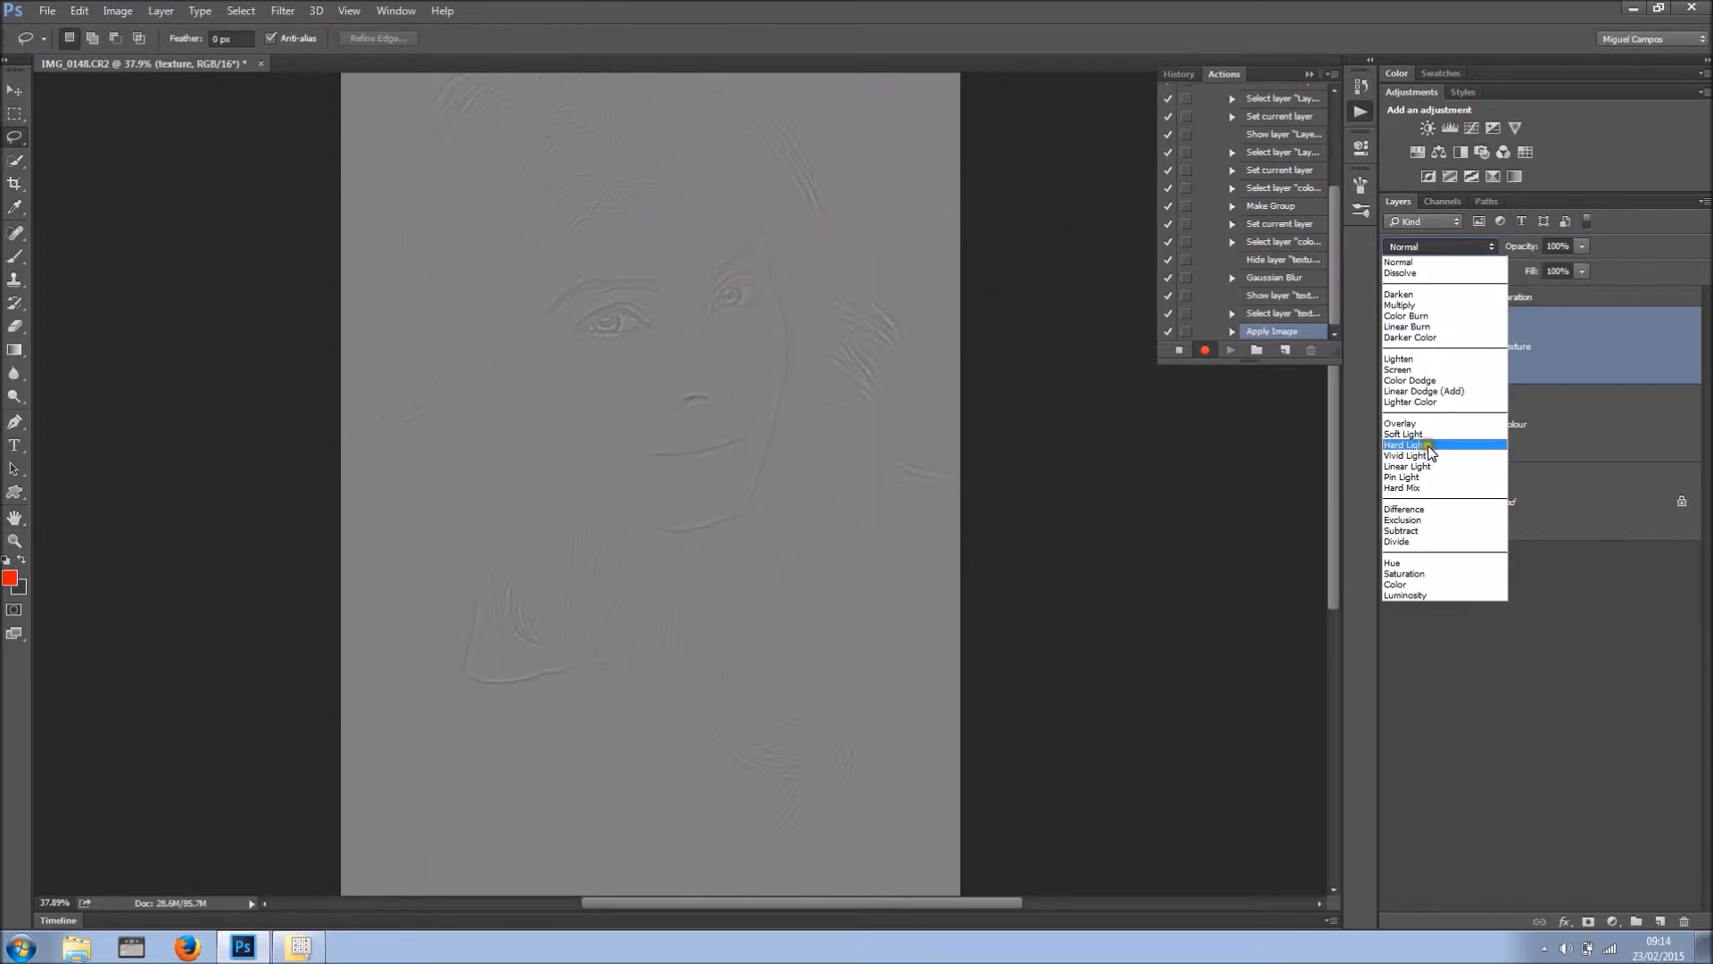
pyautogui.click(1426, 466)
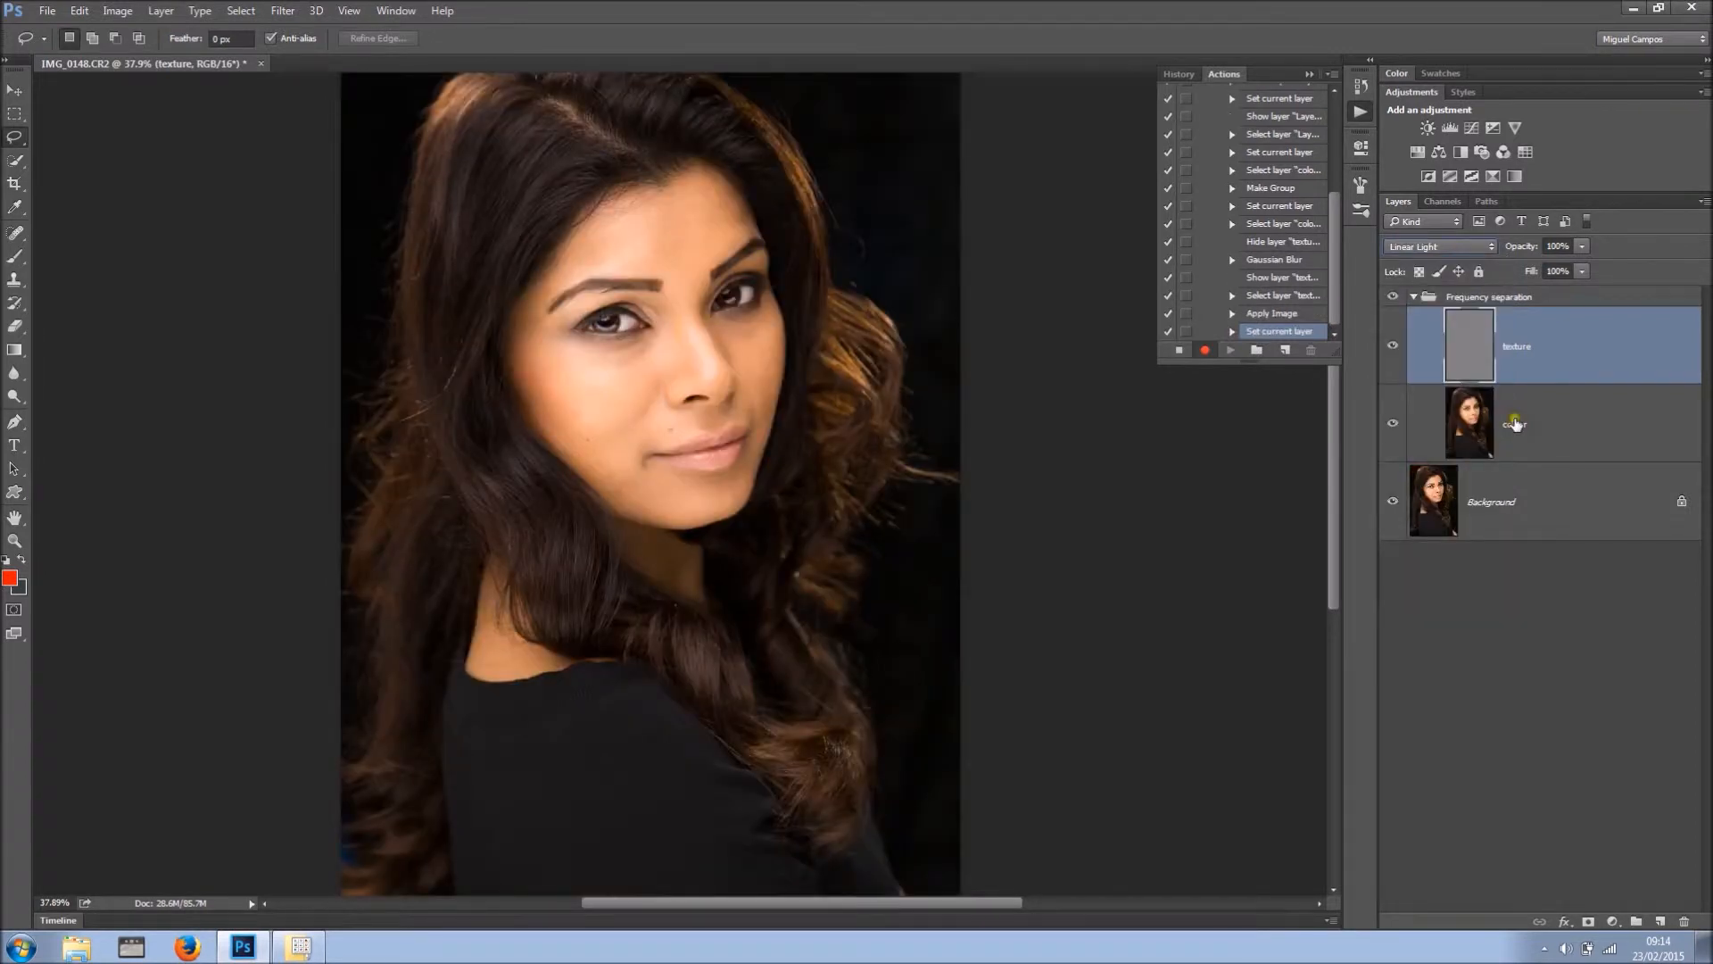
# - Collapse the Frequency separation group and add a new empty layer above it
pyautogui.click(1414, 296)
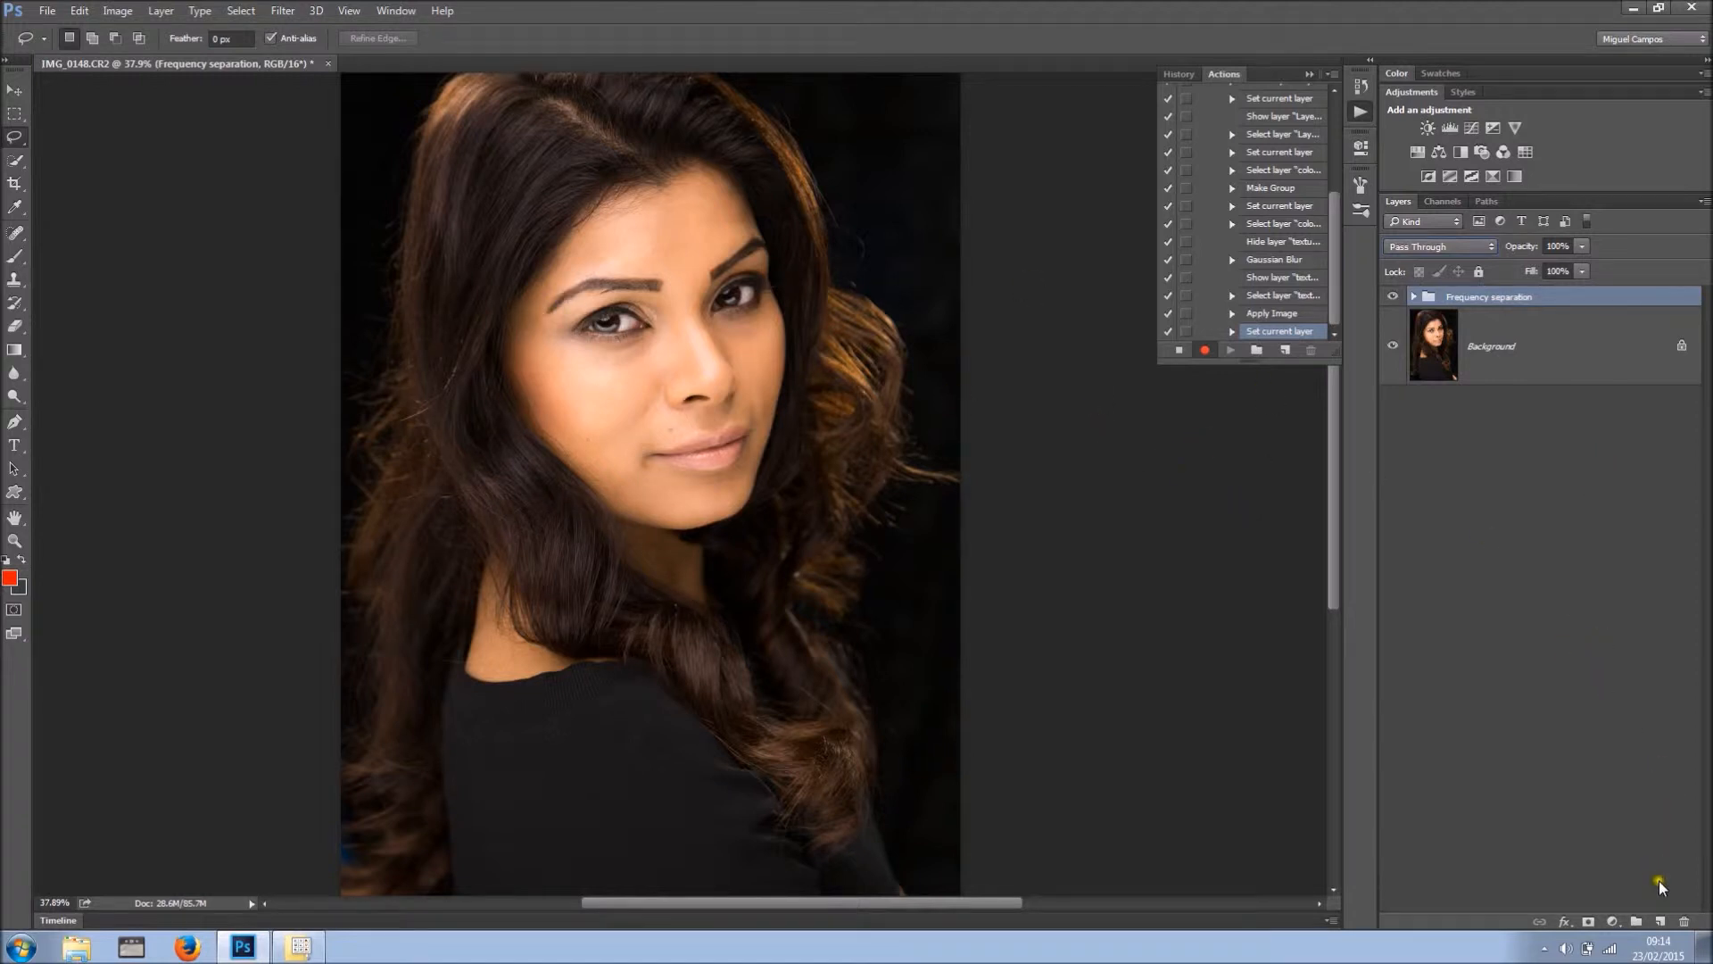
pyautogui.click(1660, 921)
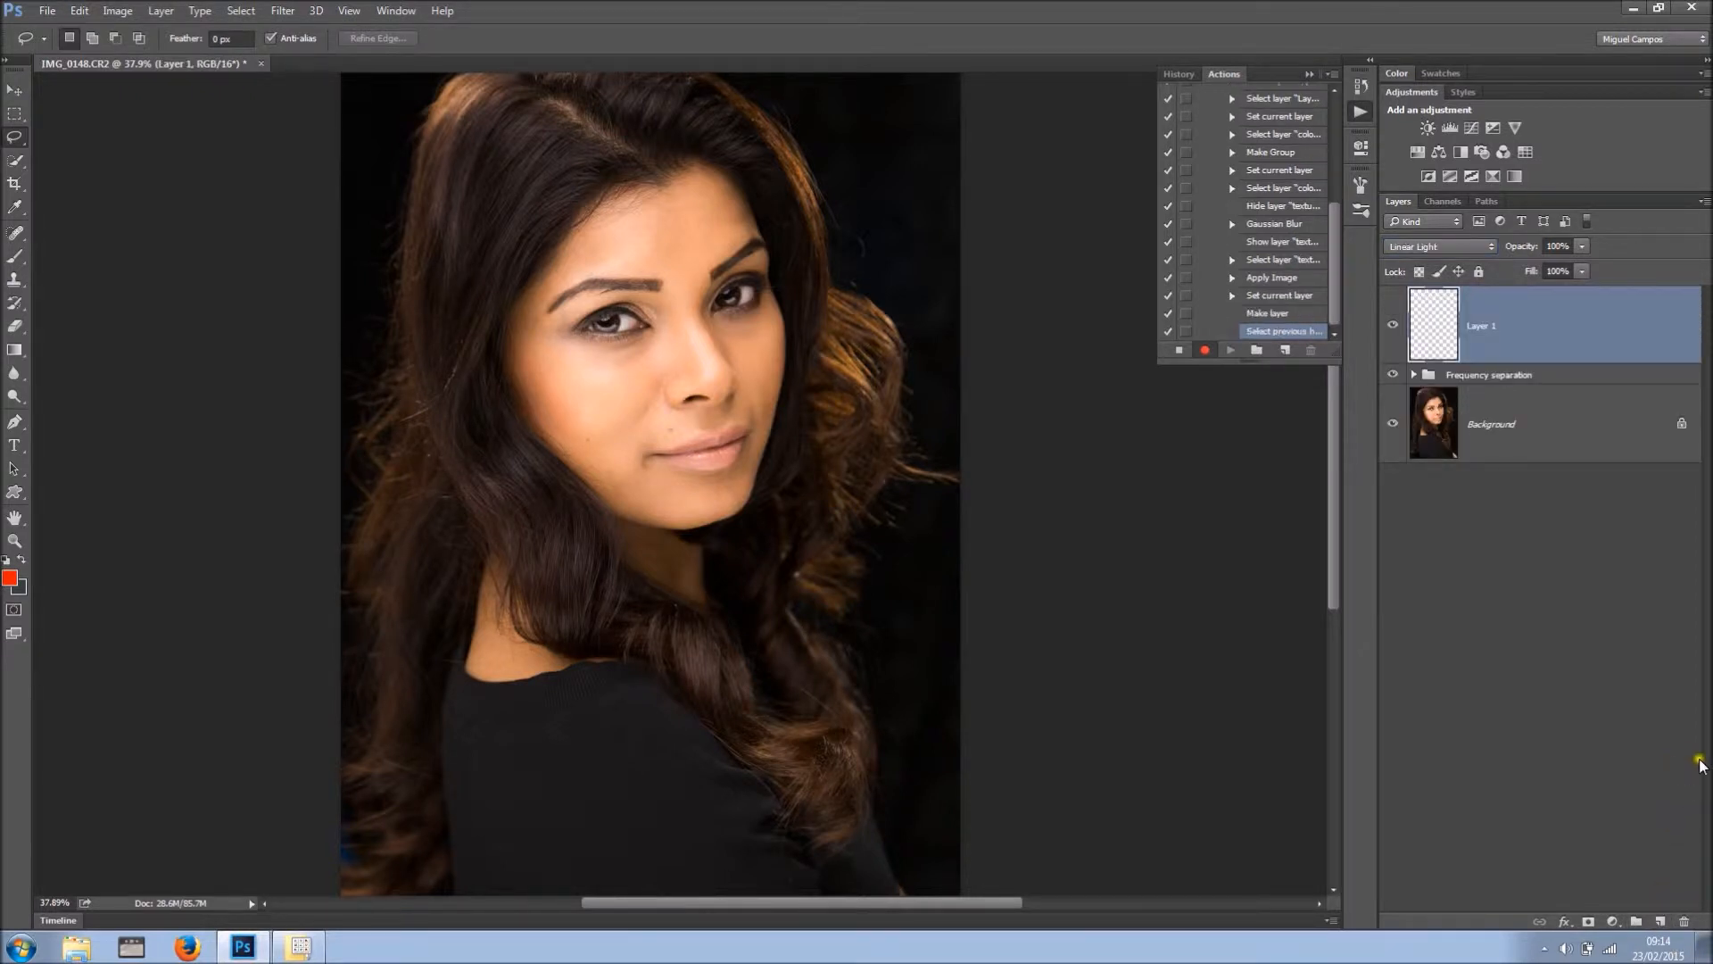
# - Undo the new empty layer and add a Hue/Saturation adjustment layer above the Frequency separation group with saturation +40
pyautogui.hotkey('ctrl', 'z')
pyautogui.click(1613, 920)
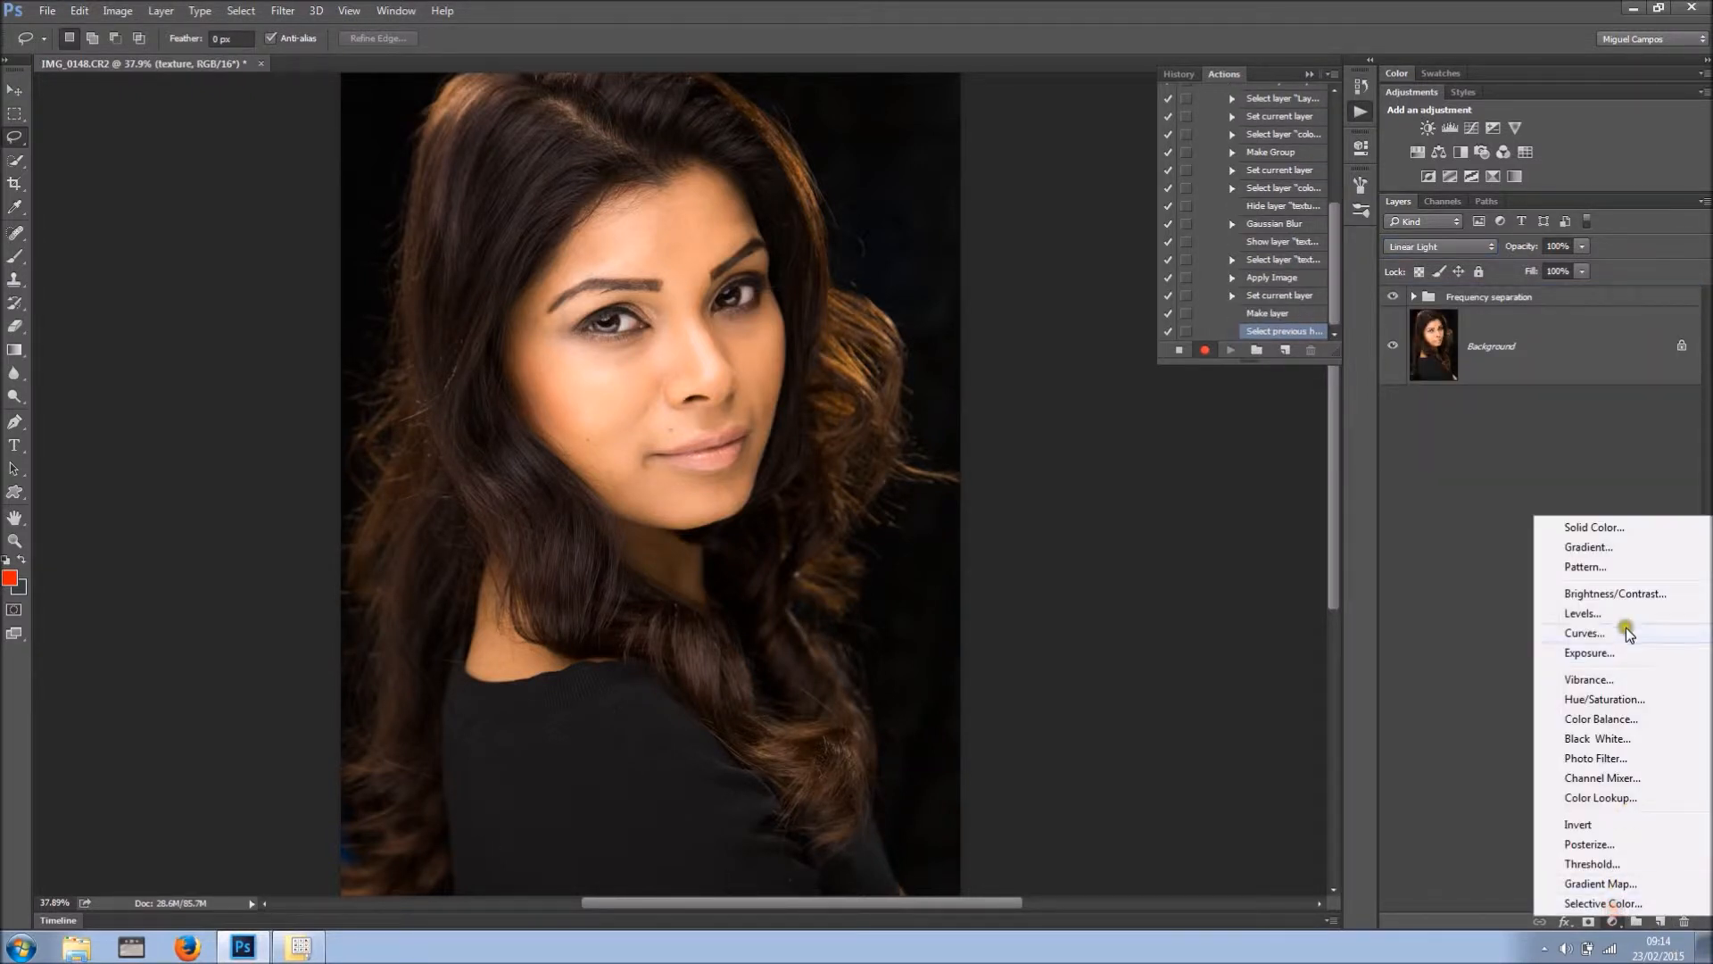
pyautogui.click(1610, 700)
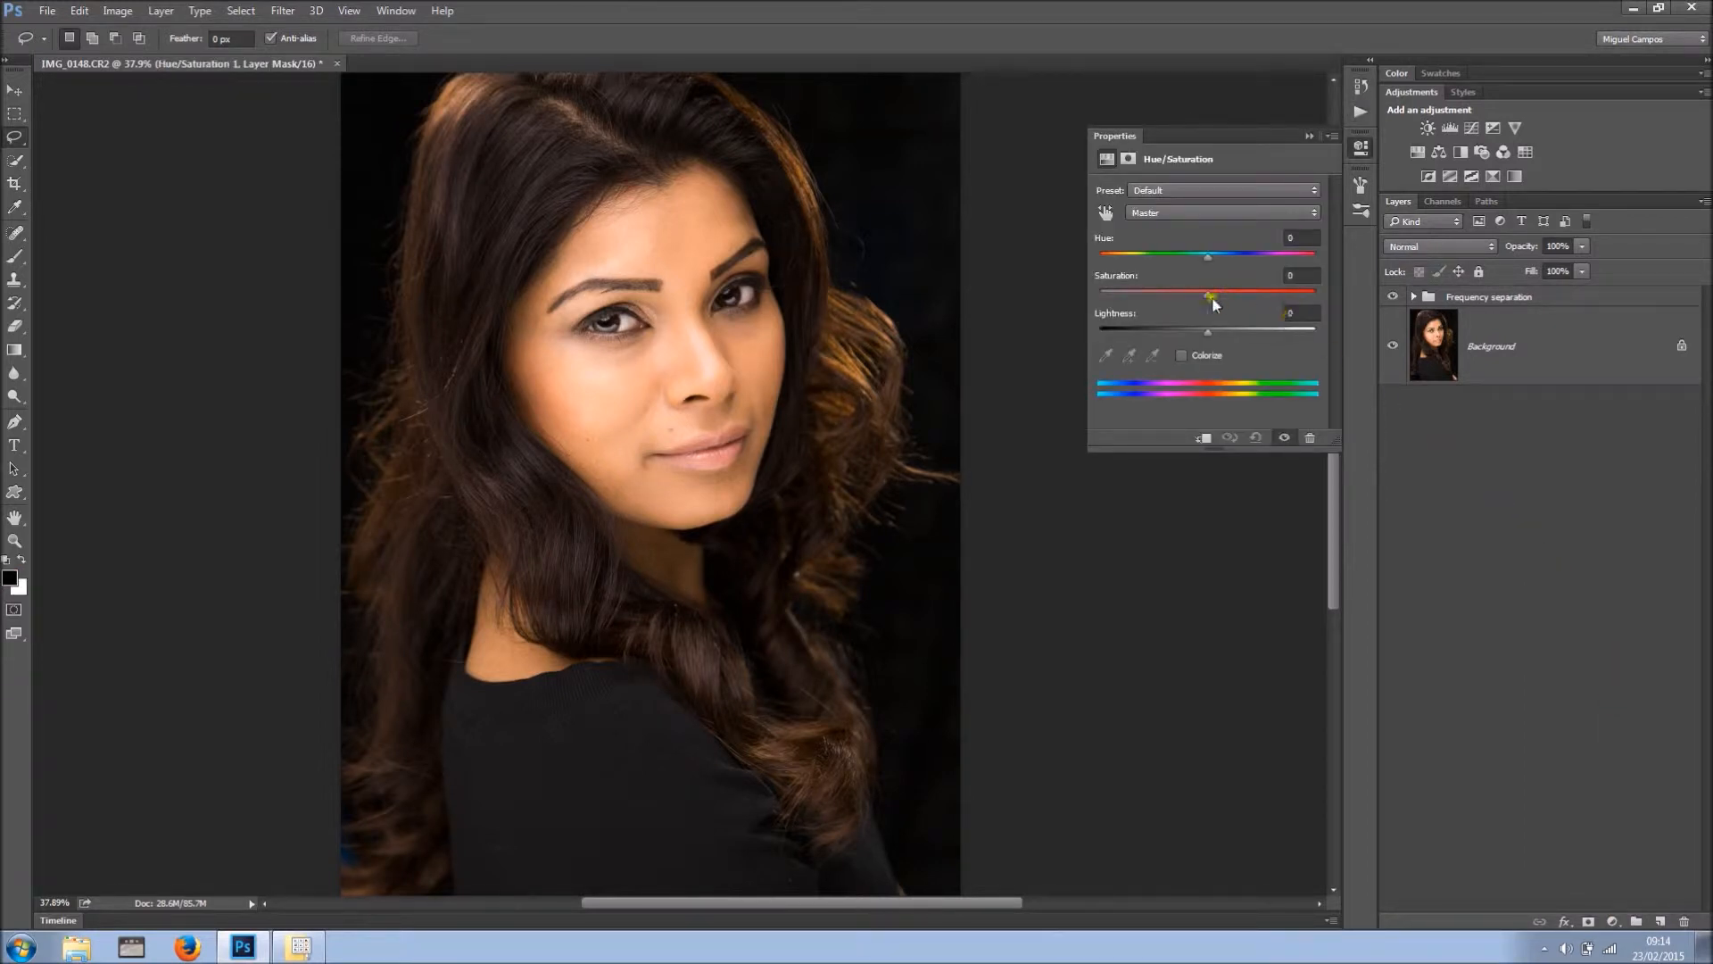
pyautogui.moveTo(646, 313); pyautogui.dragTo(699, 268)
pyautogui.click(1228, 349)
pyautogui.moveTo(1210, 305); pyautogui.dragTo(1252, 308)
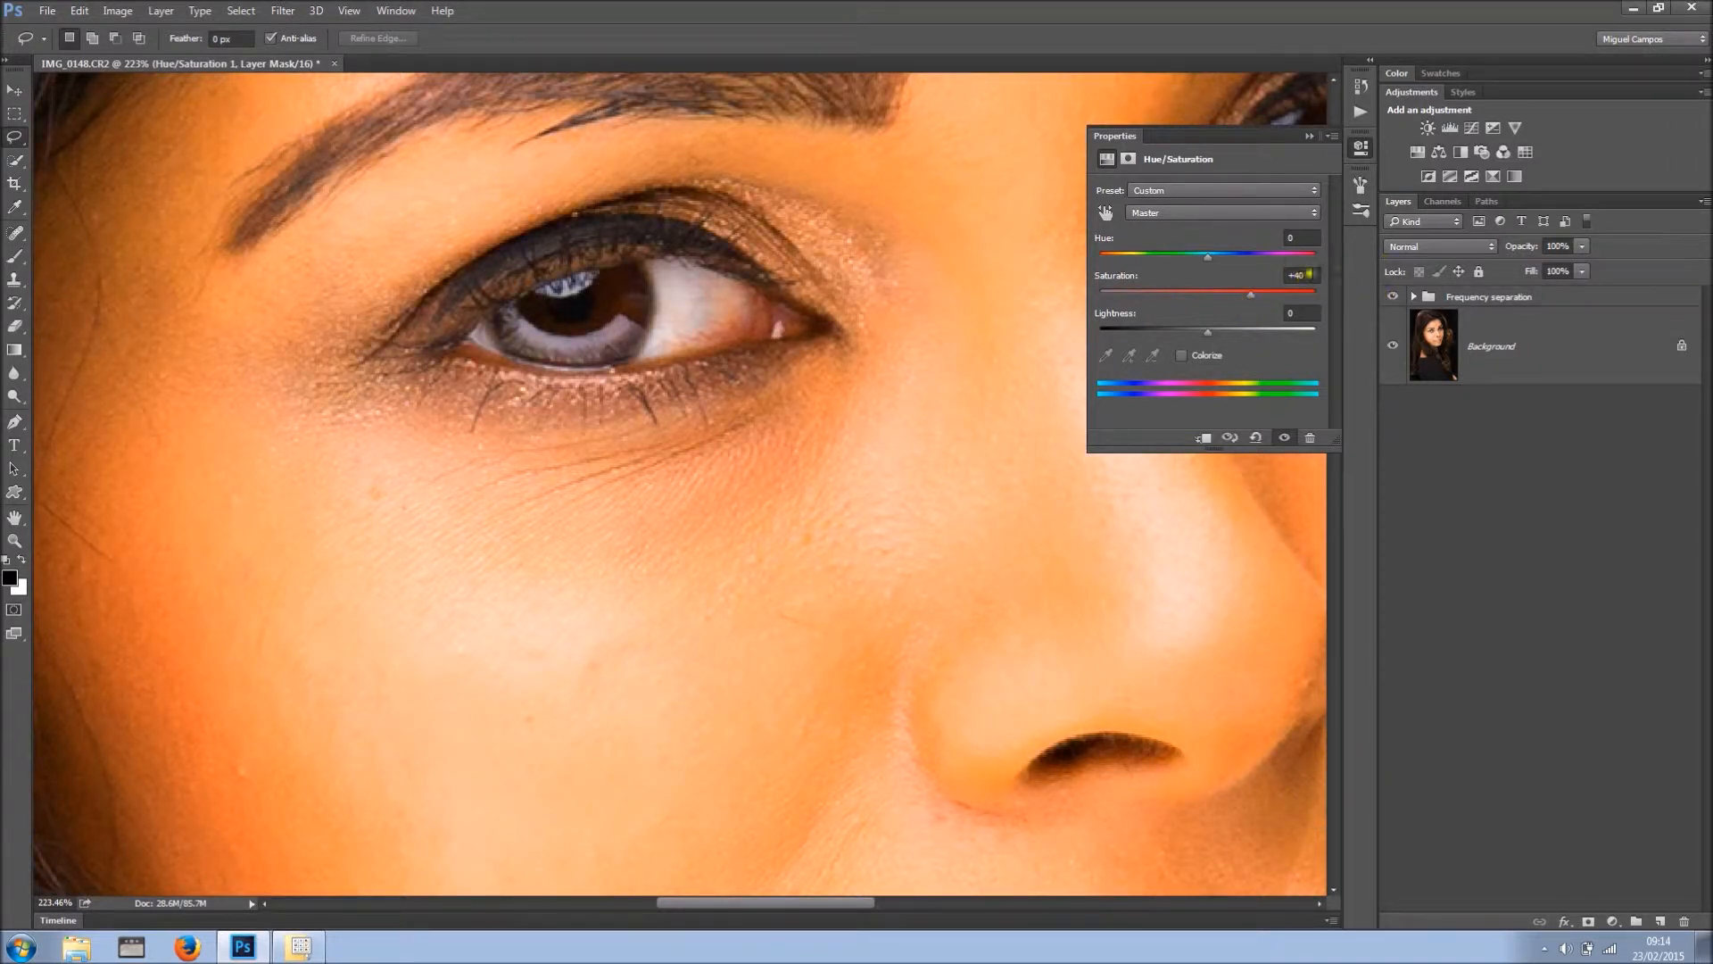
pyautogui.click(1308, 135)
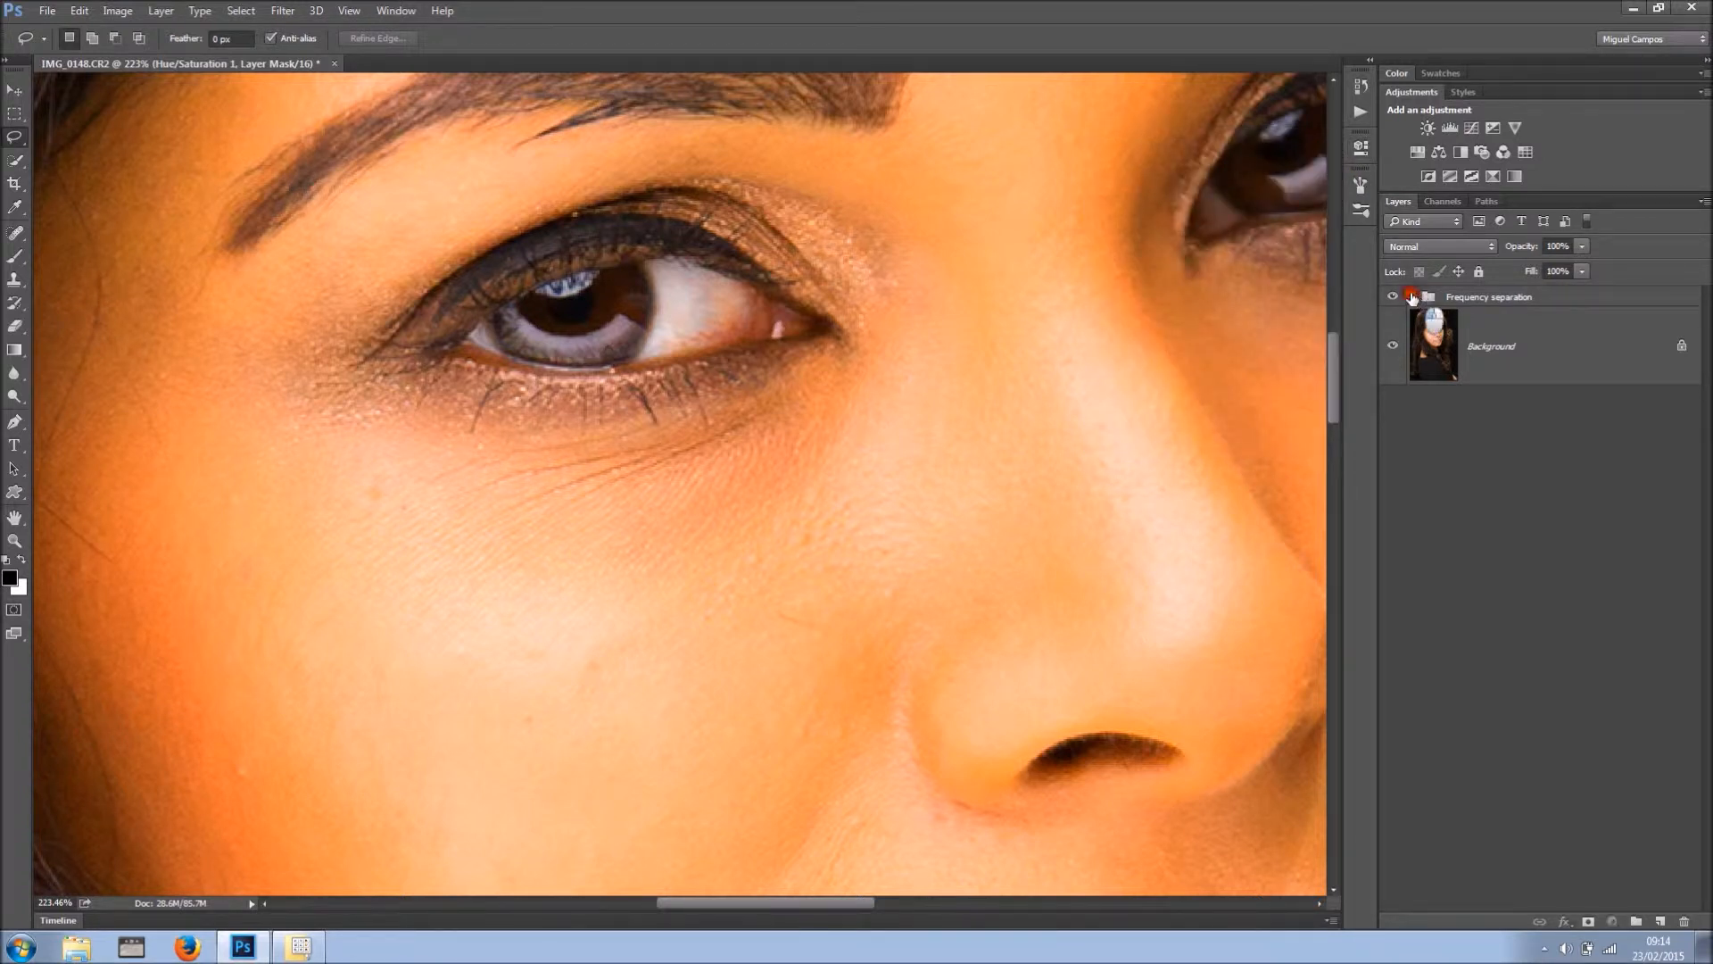
# - Expand and hide the Frequency separation group, and invert the mask of the Hue/Saturation 1 layer to black
pyautogui.click(1413, 296)
pyautogui.moveTo(1594, 349); pyautogui.dragTo(1620, 288)
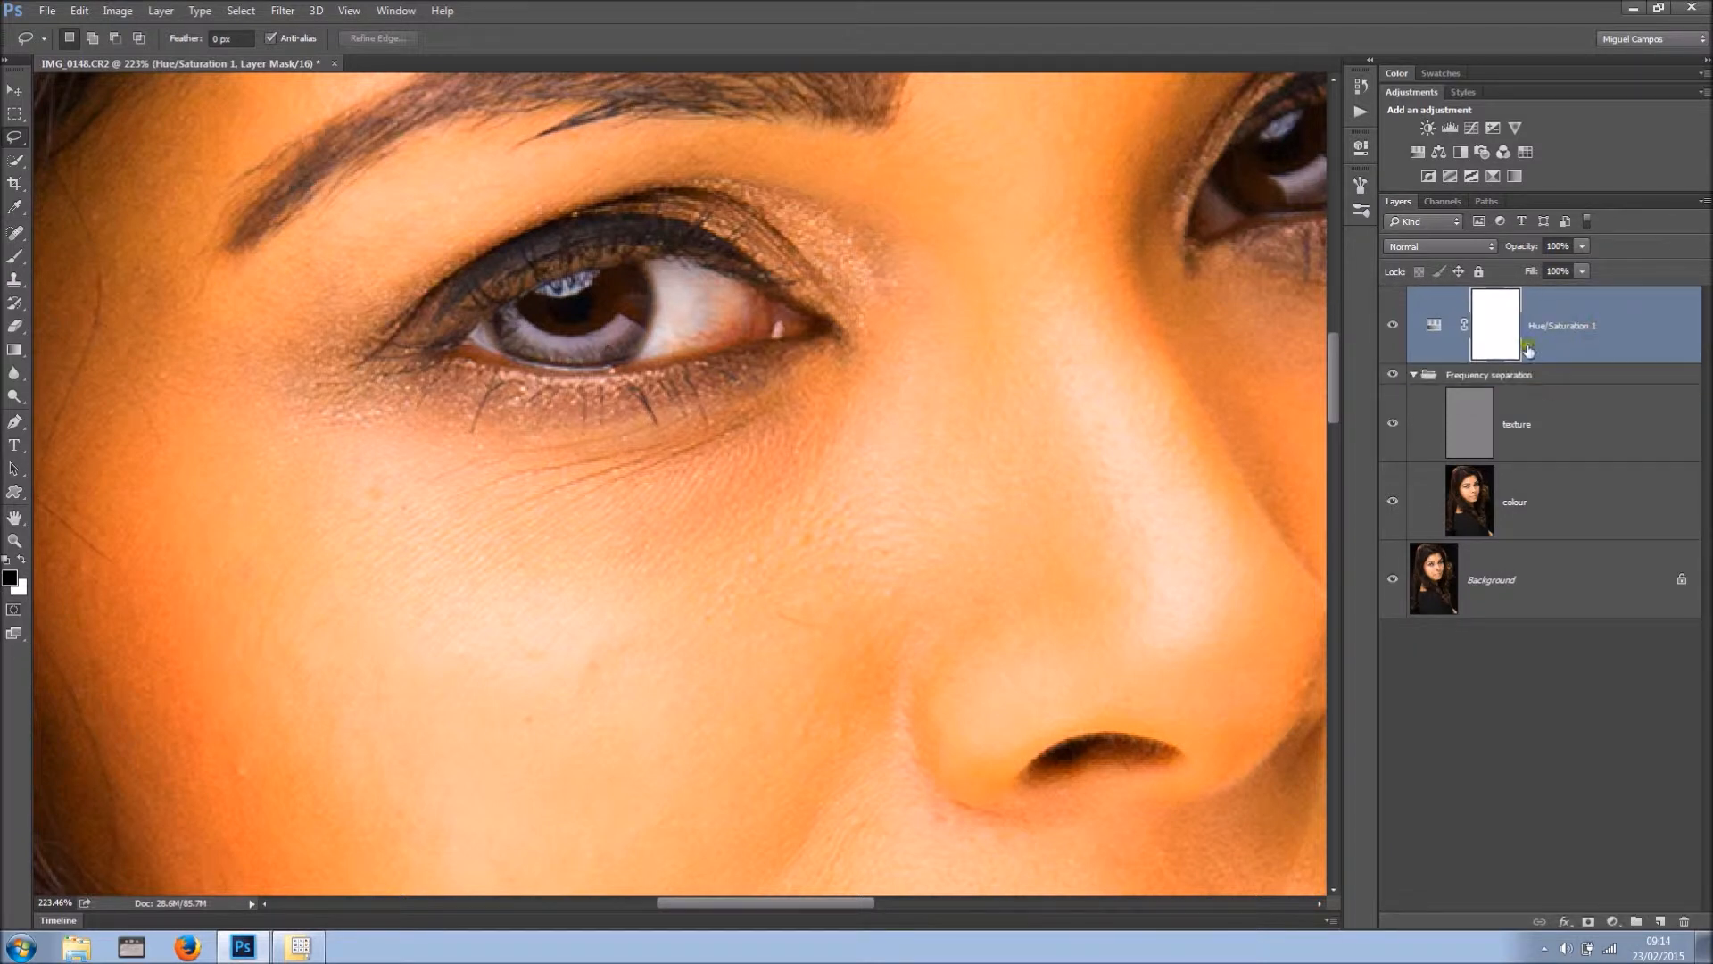
pyautogui.click(1395, 376)
pyautogui.click(1489, 330)
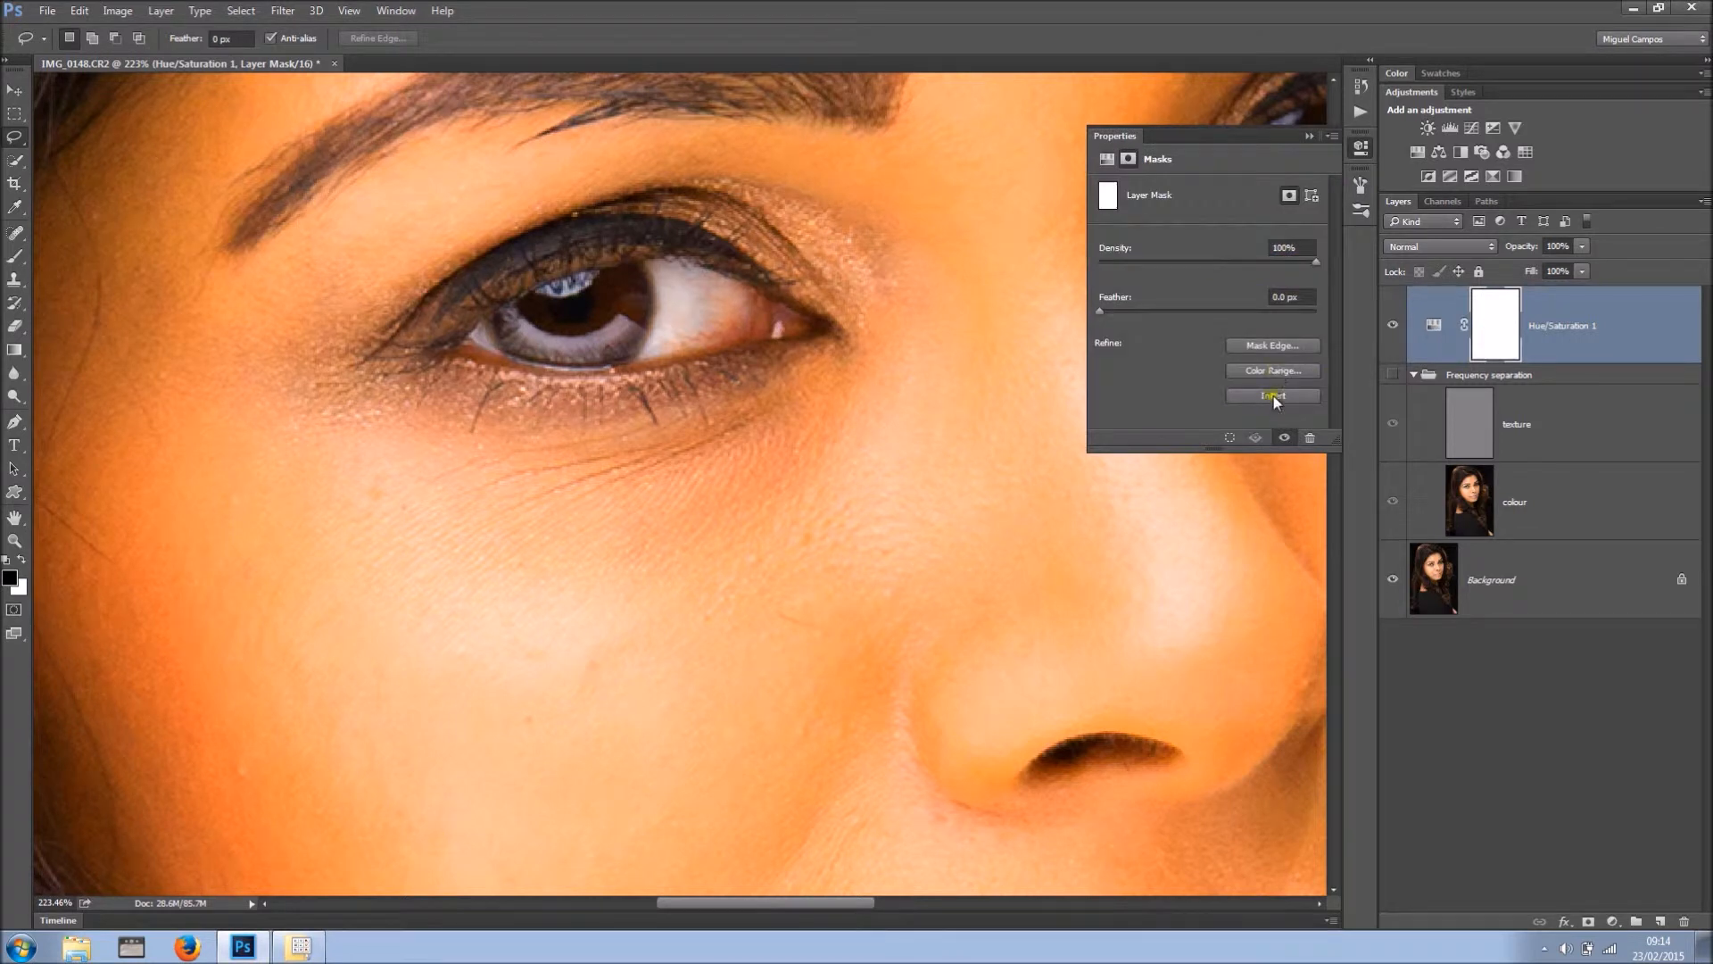
pyautogui.click(1273, 395)
pyautogui.click(1309, 136)
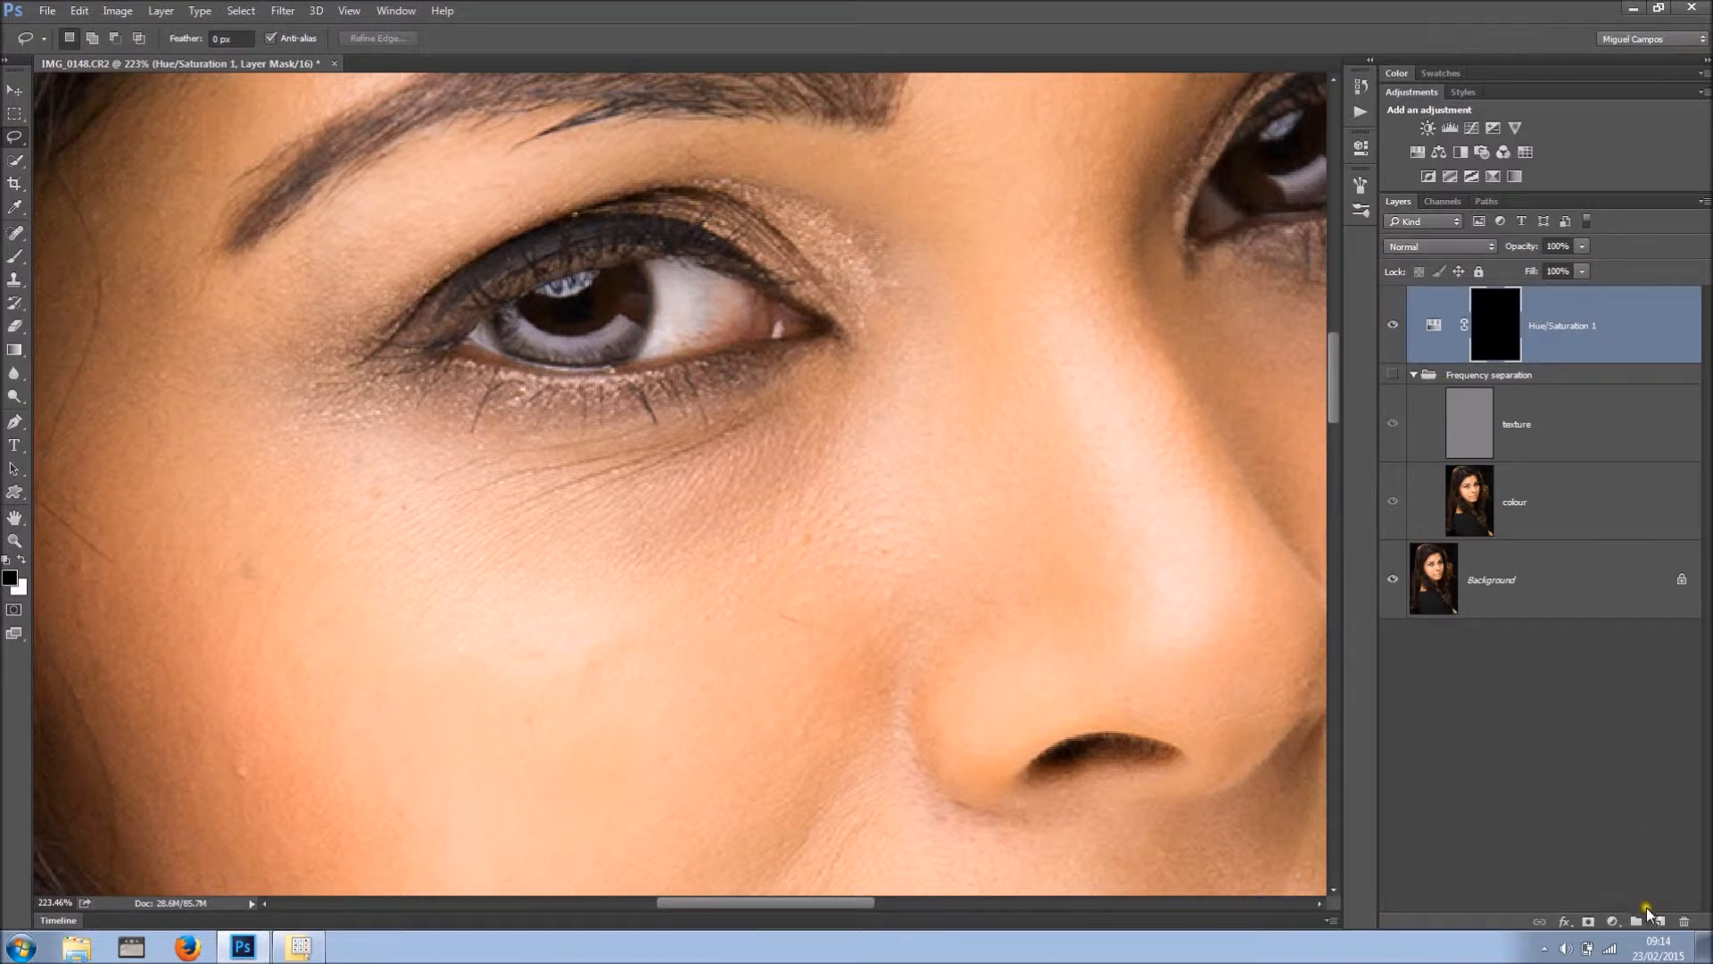
# - Add a second Hue/Saturation adjustment layer and set its Reds to saturation -88 and lightness +36
pyautogui.click(1611, 922)
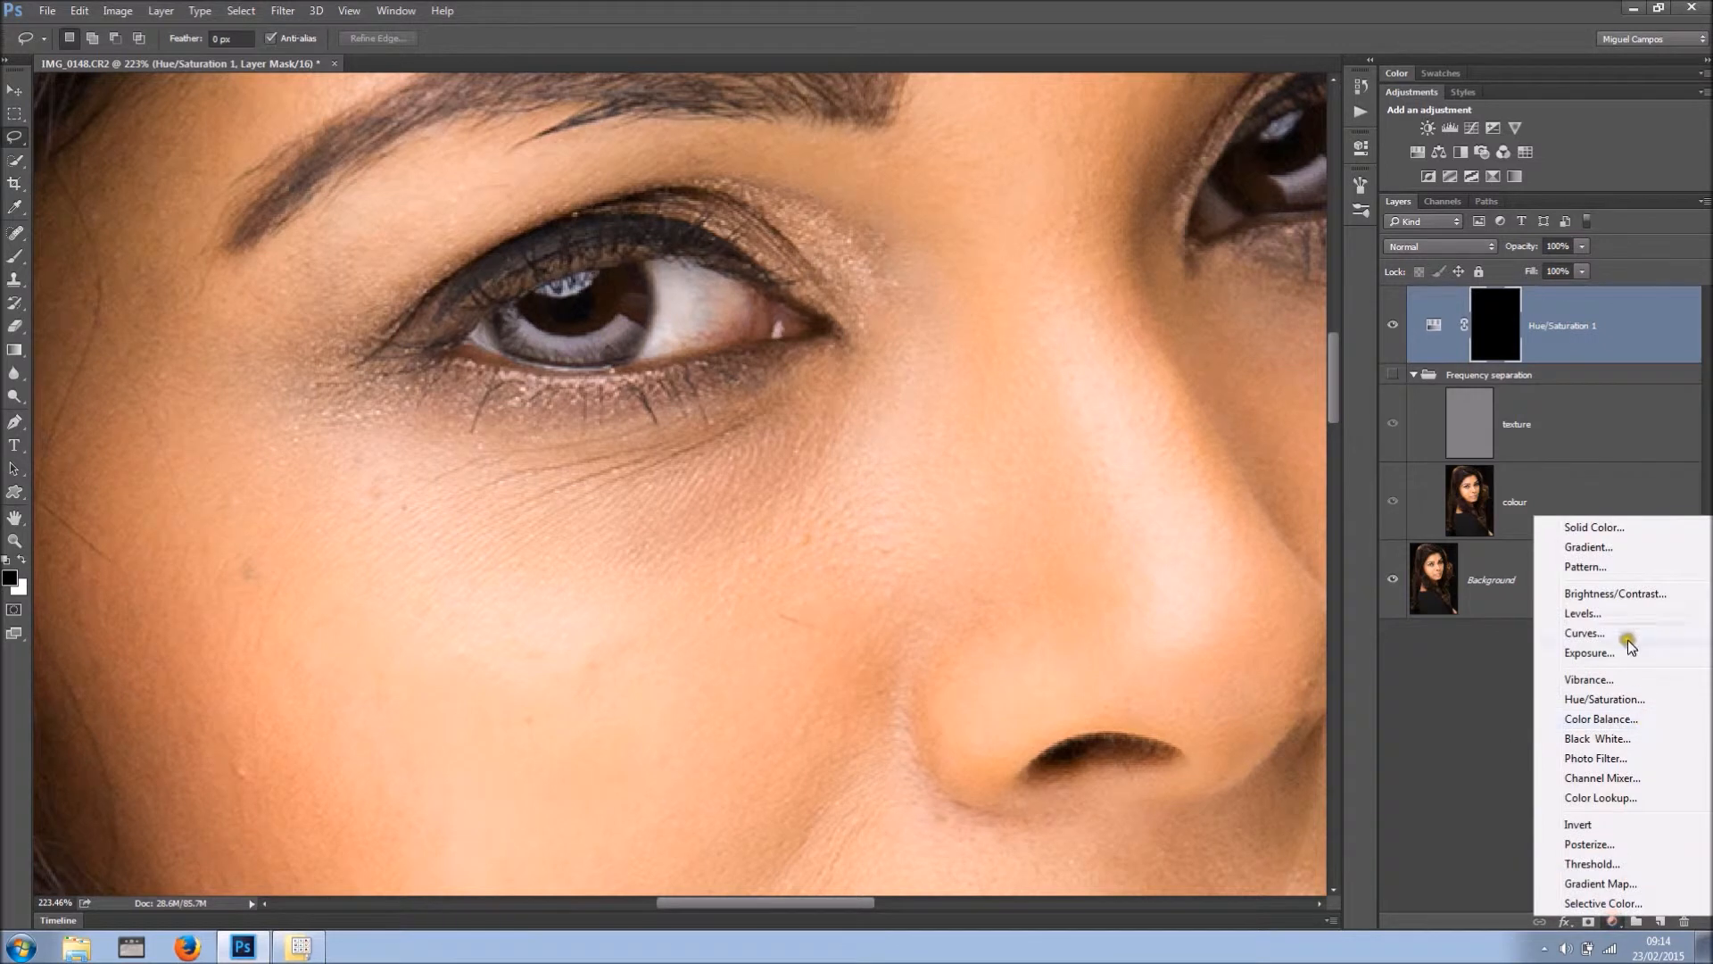
pyautogui.click(1605, 698)
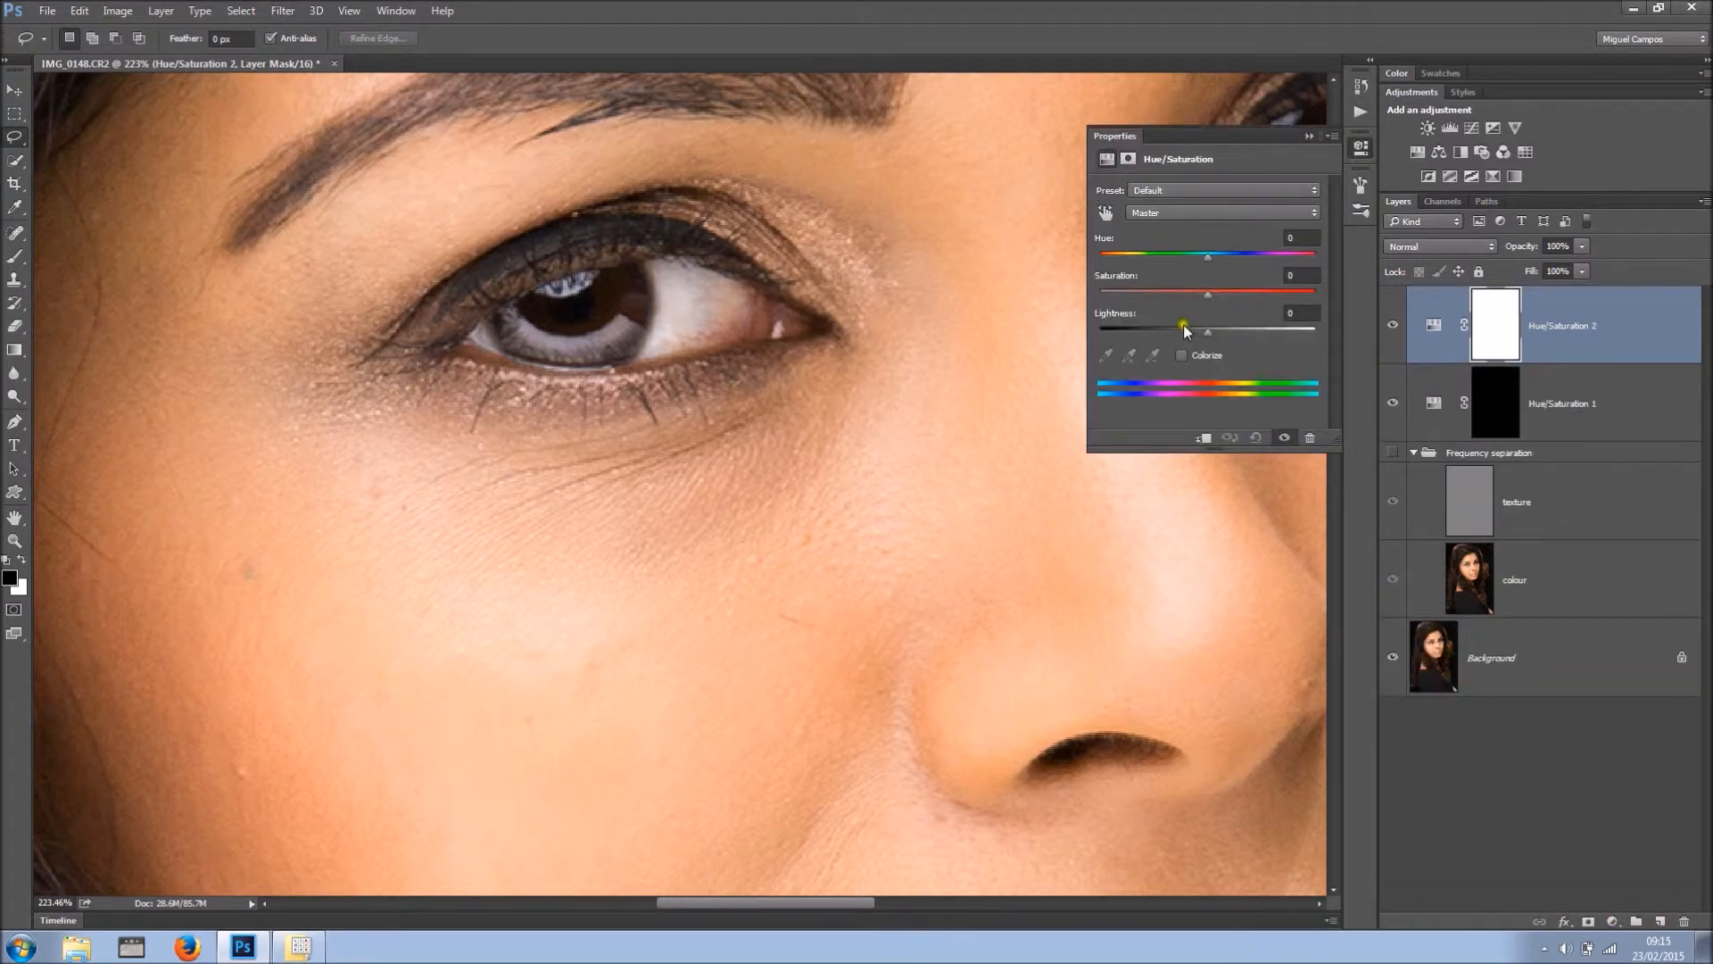
pyautogui.click(1213, 214)
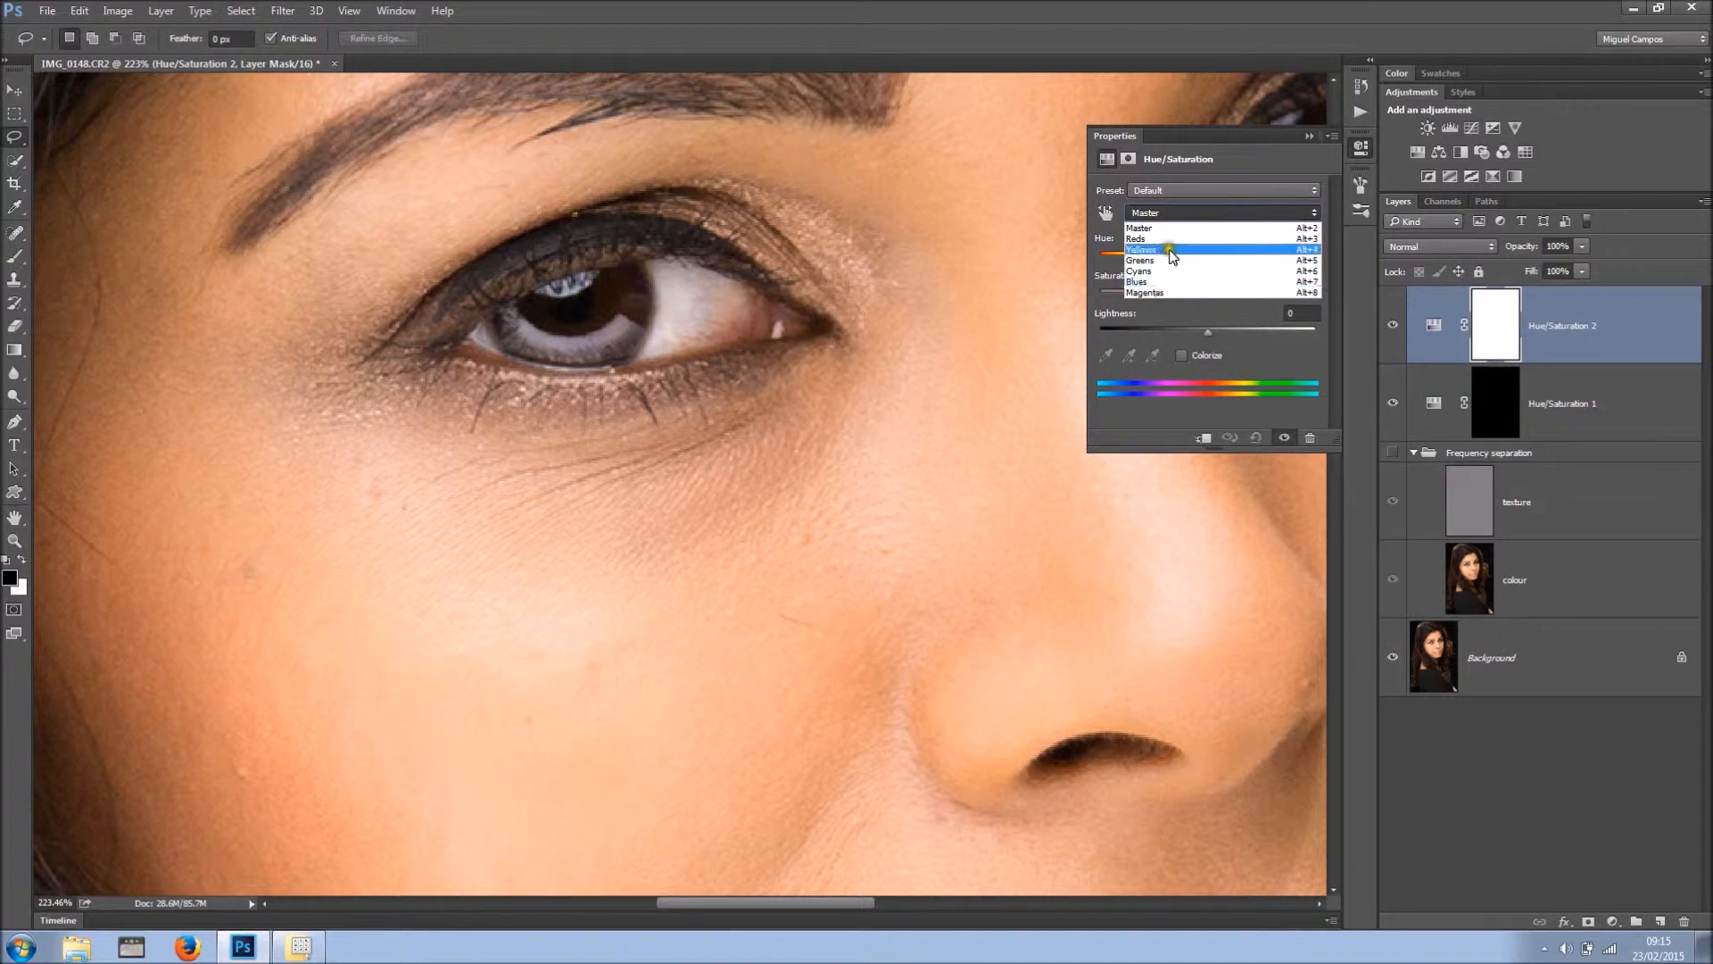
pyautogui.click(1169, 240)
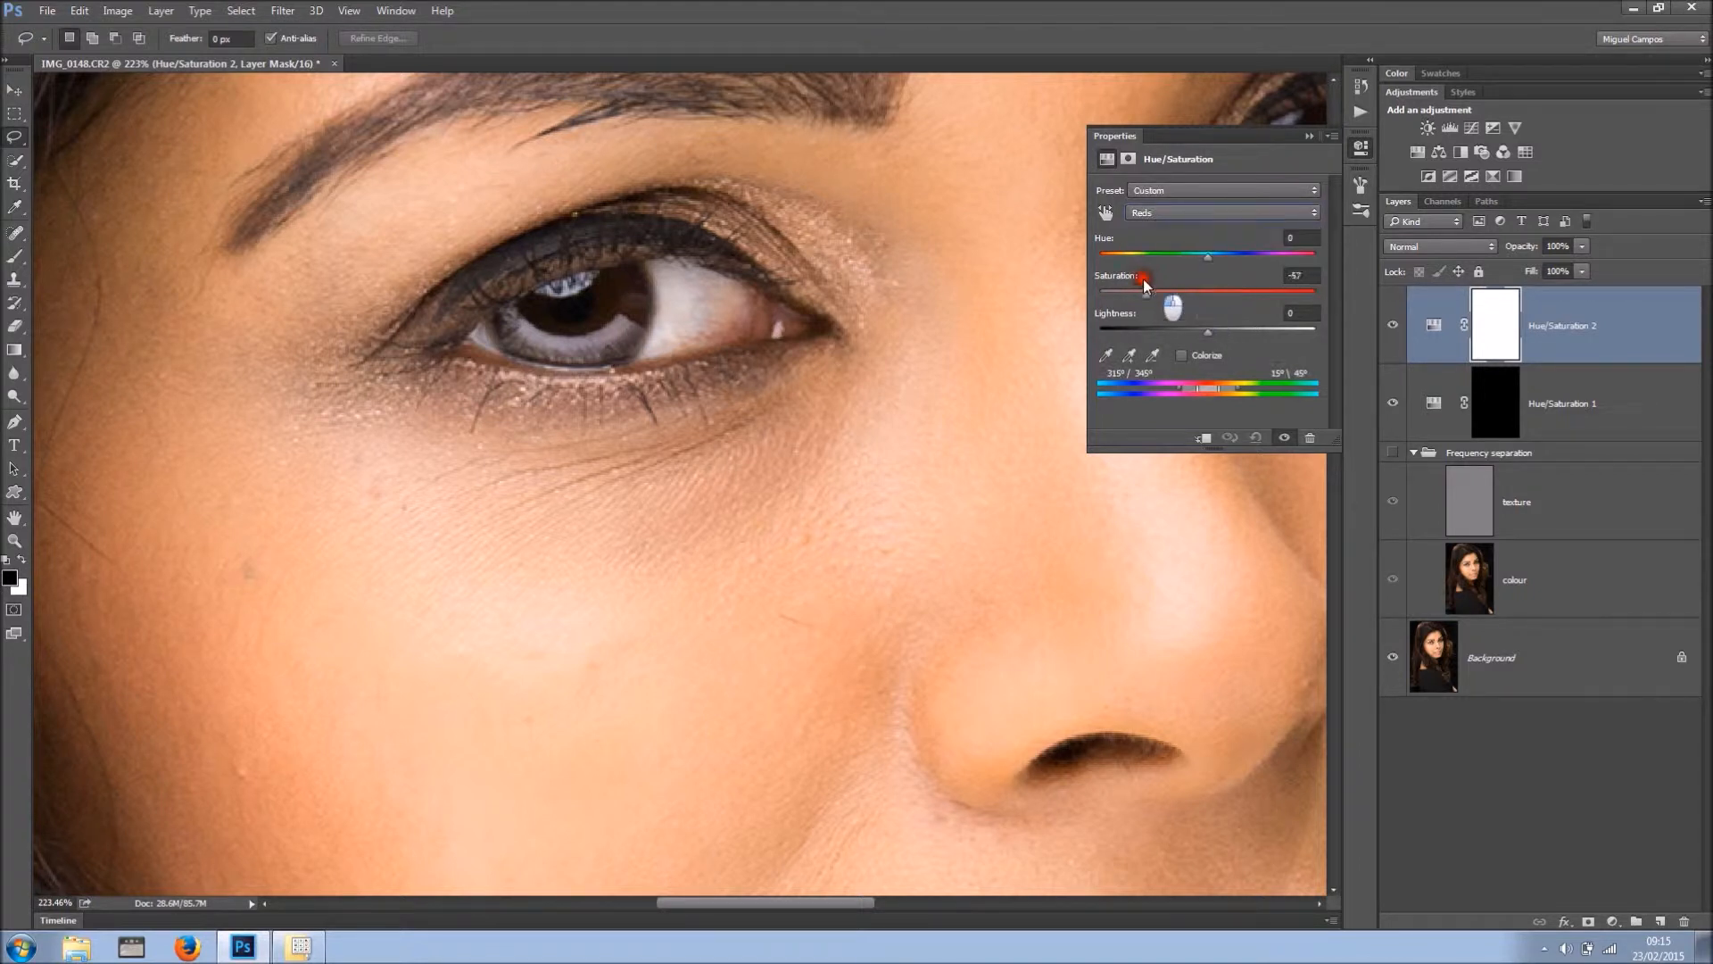
pyautogui.moveTo(1122, 278); pyautogui.dragTo(1113, 281)
pyautogui.moveTo(1207, 330); pyautogui.dragTo(1245, 333)
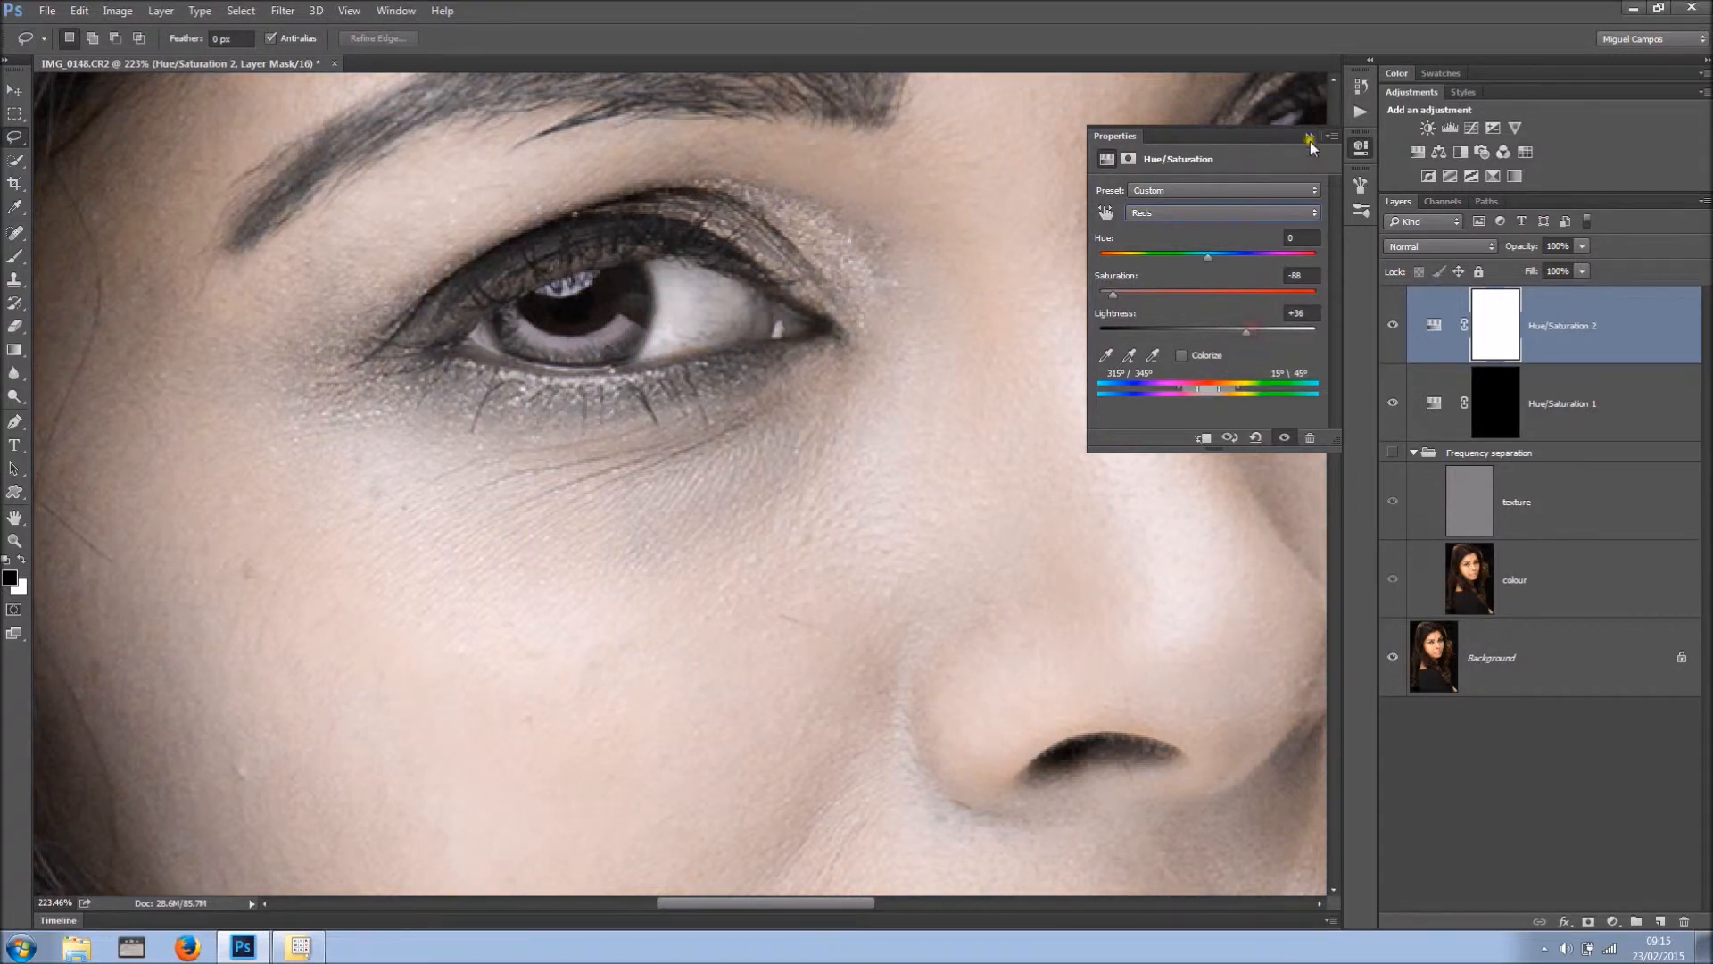
# - Invert the mask of the Hue/Saturation 2 layer to black
pyautogui.click(1488, 329)
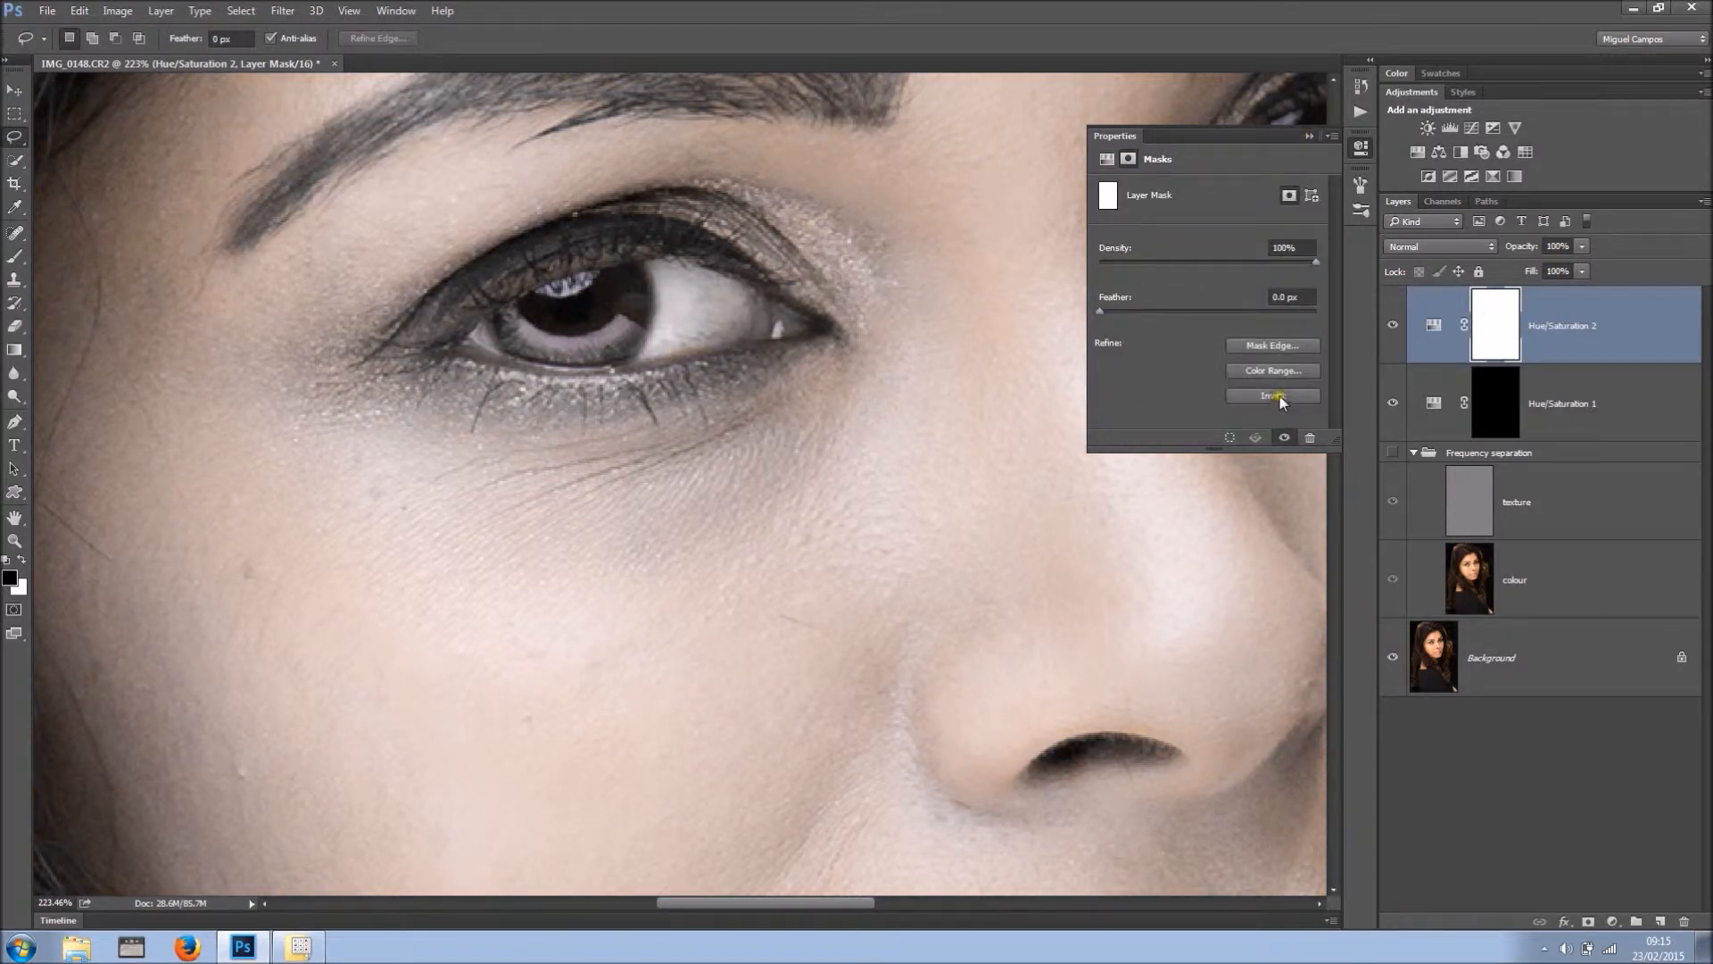
pyautogui.click(1279, 398)
pyautogui.click(1309, 137)
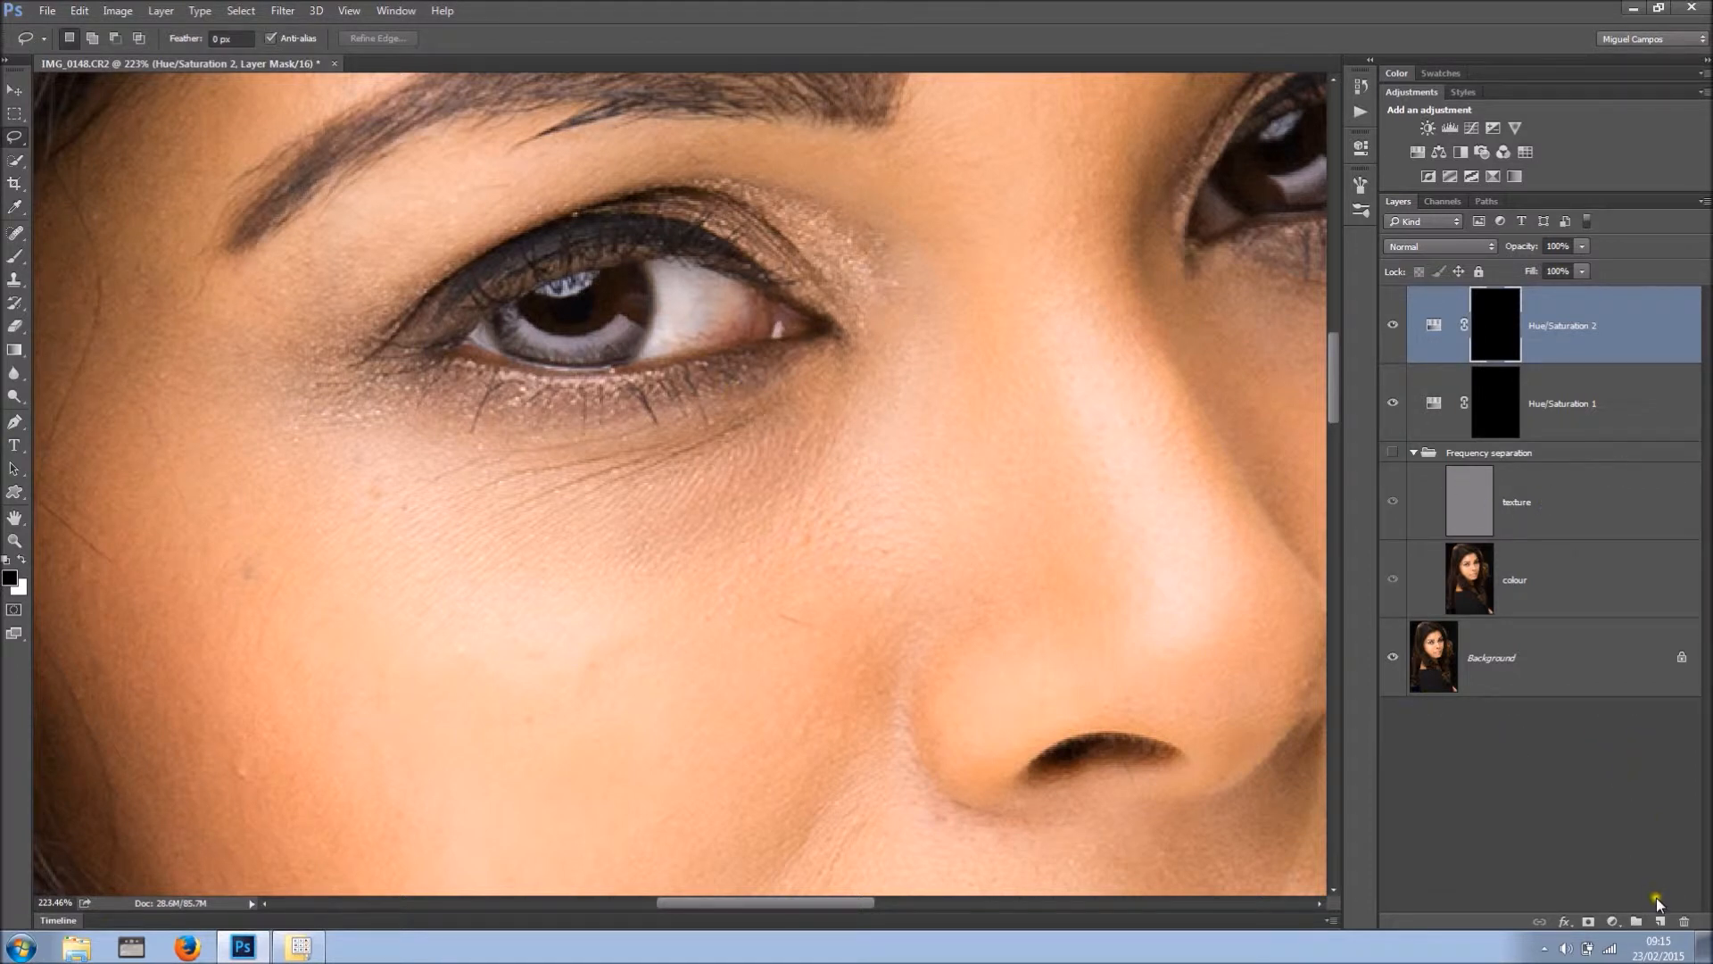
# - Add a new empty layer above the Hue/Saturation layers and name it cleanup
pyautogui.click(1659, 920)
pyautogui.doubleClick(1481, 332)
pyautogui.write('cleanup')
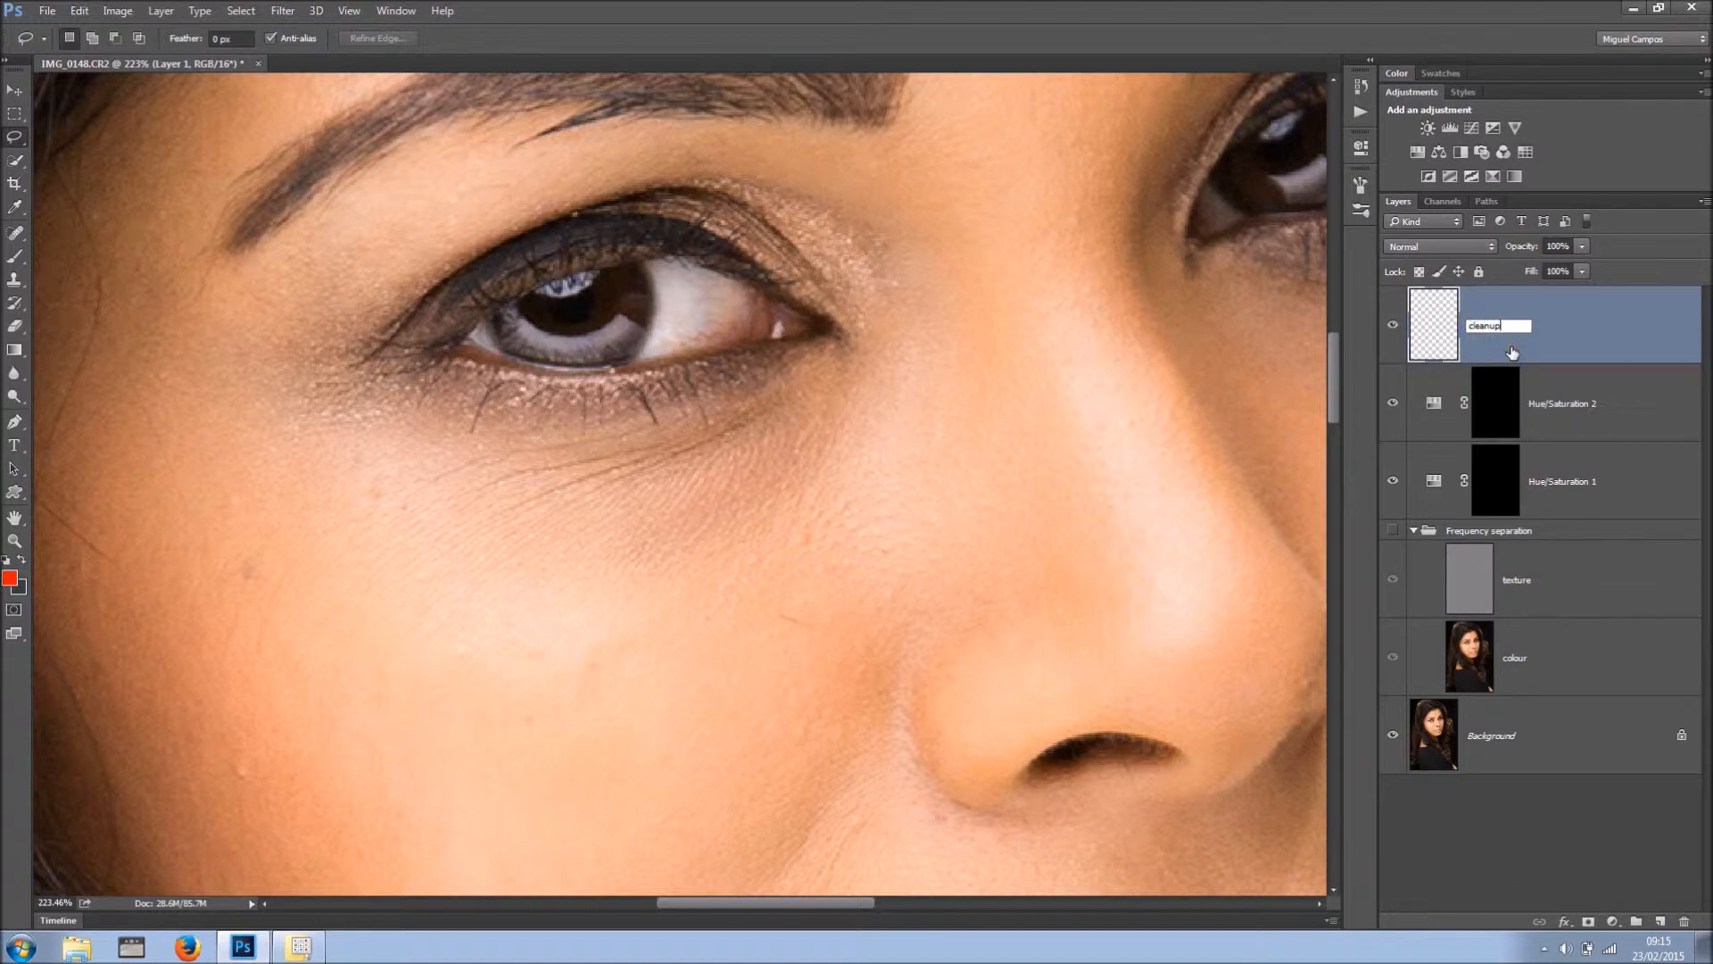
pyautogui.click(1613, 350)
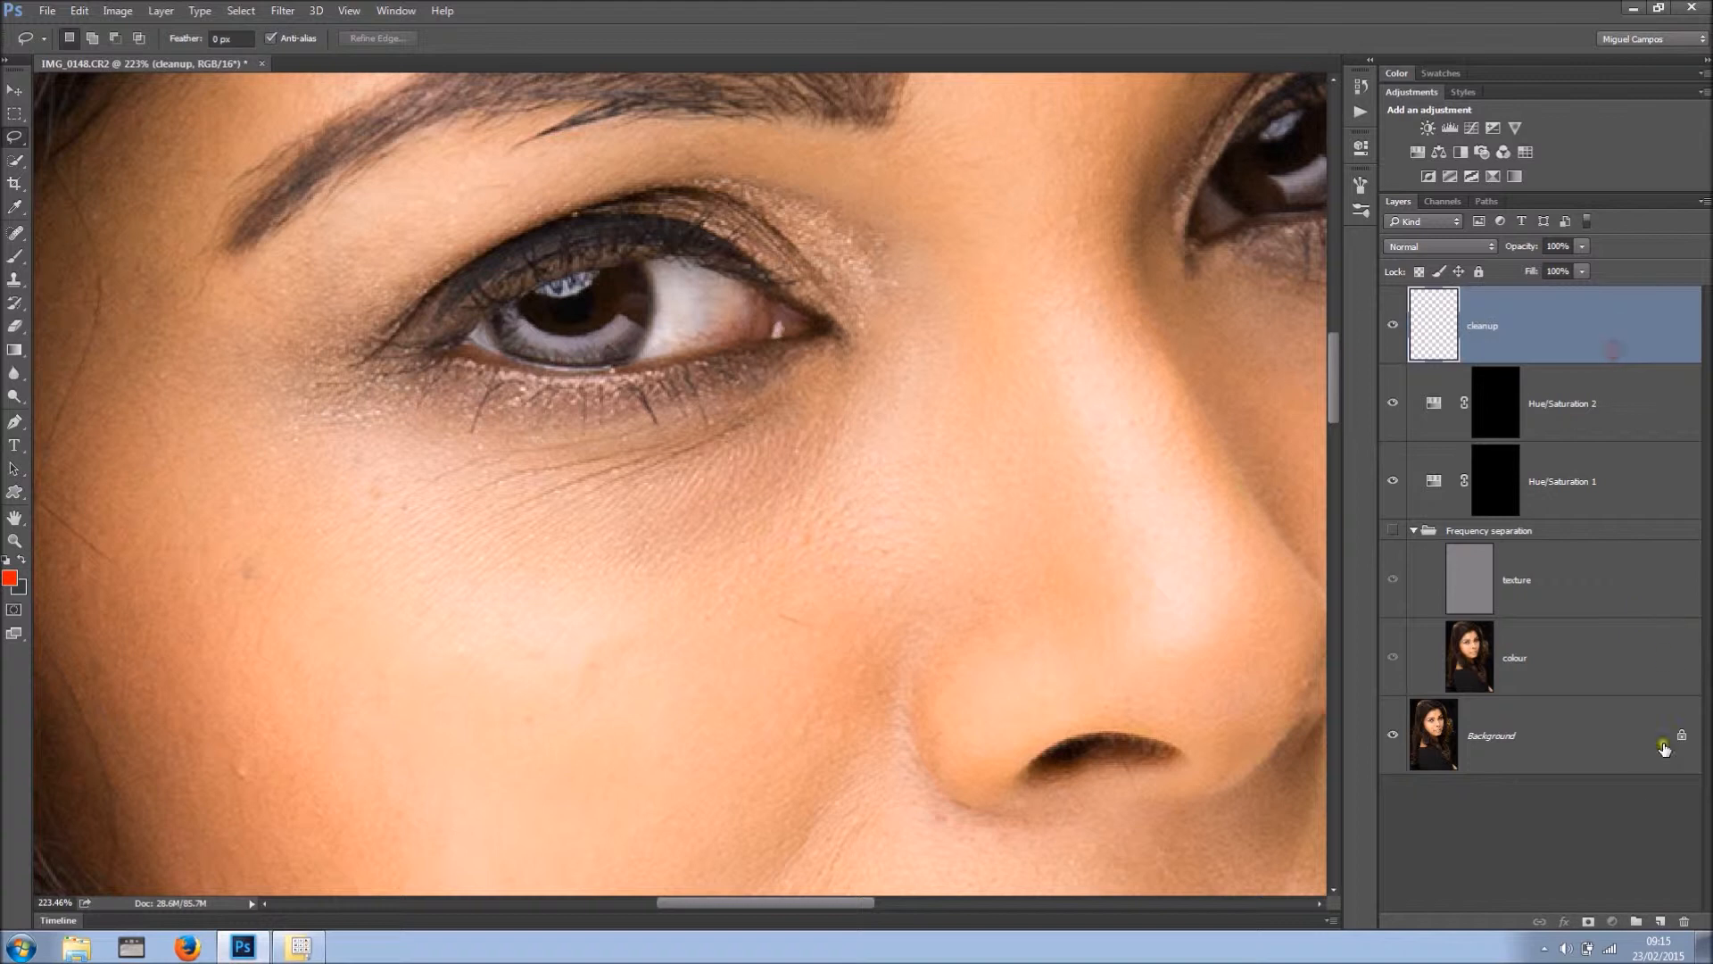
# - Add a Levels adjustment layer above the cleanup layer and set its blend mode to Multiply
pyautogui.click(1612, 920)
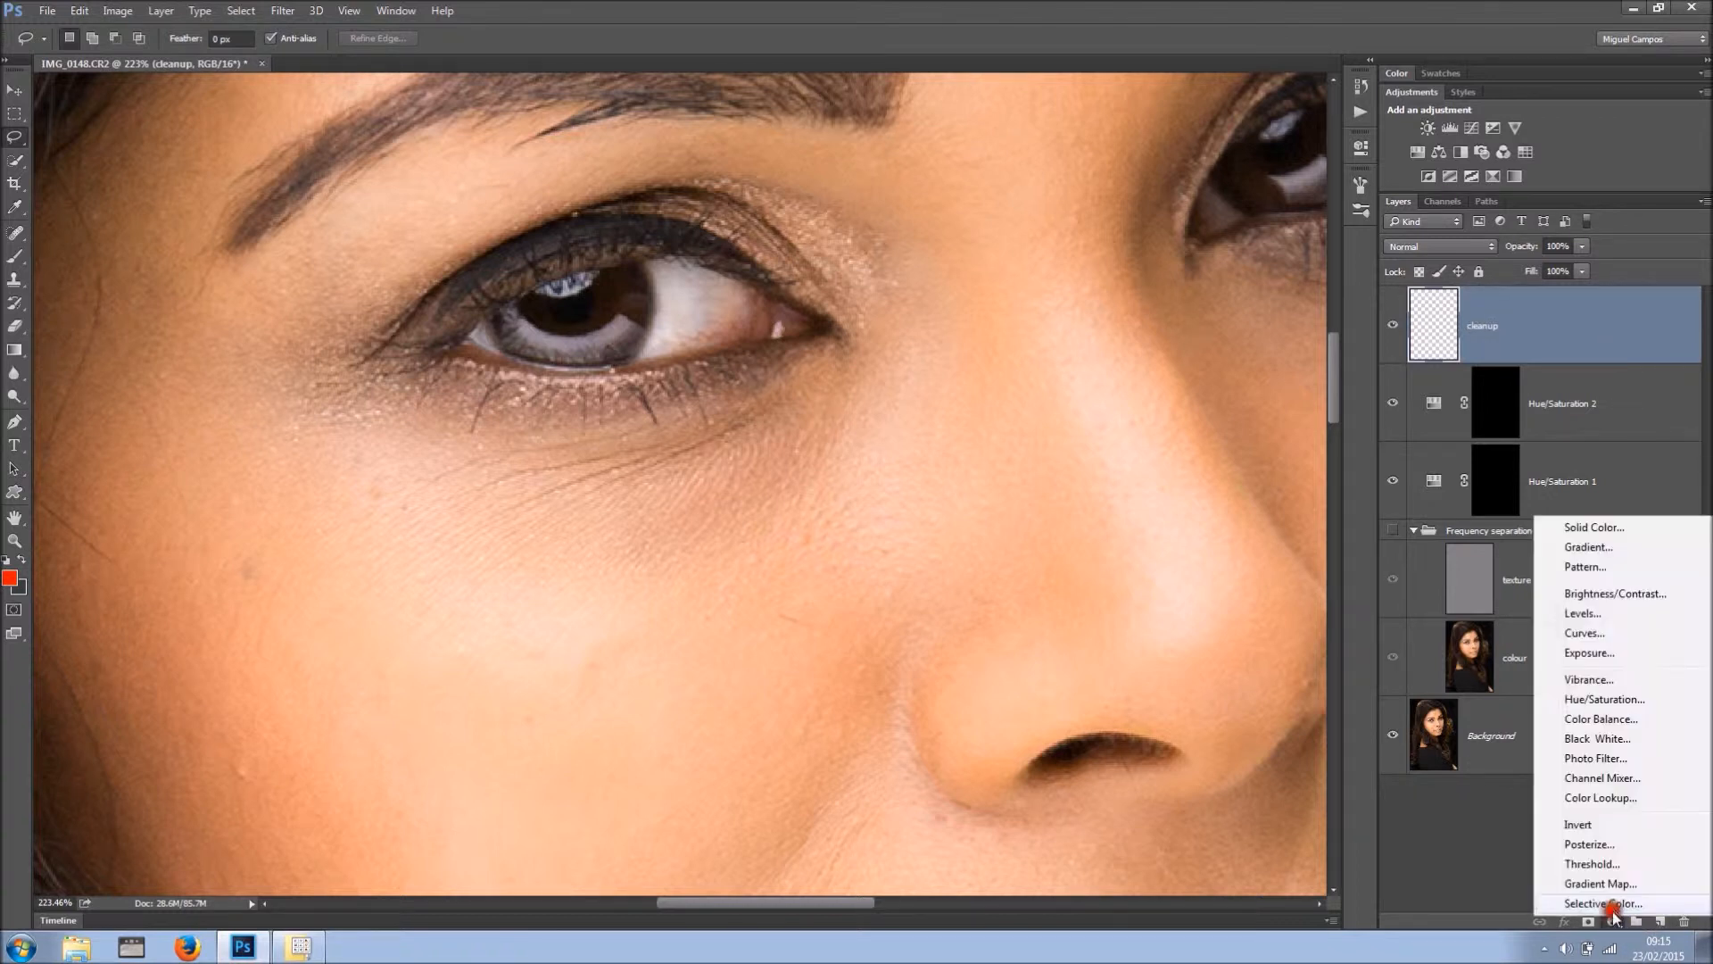
pyautogui.click(1584, 614)
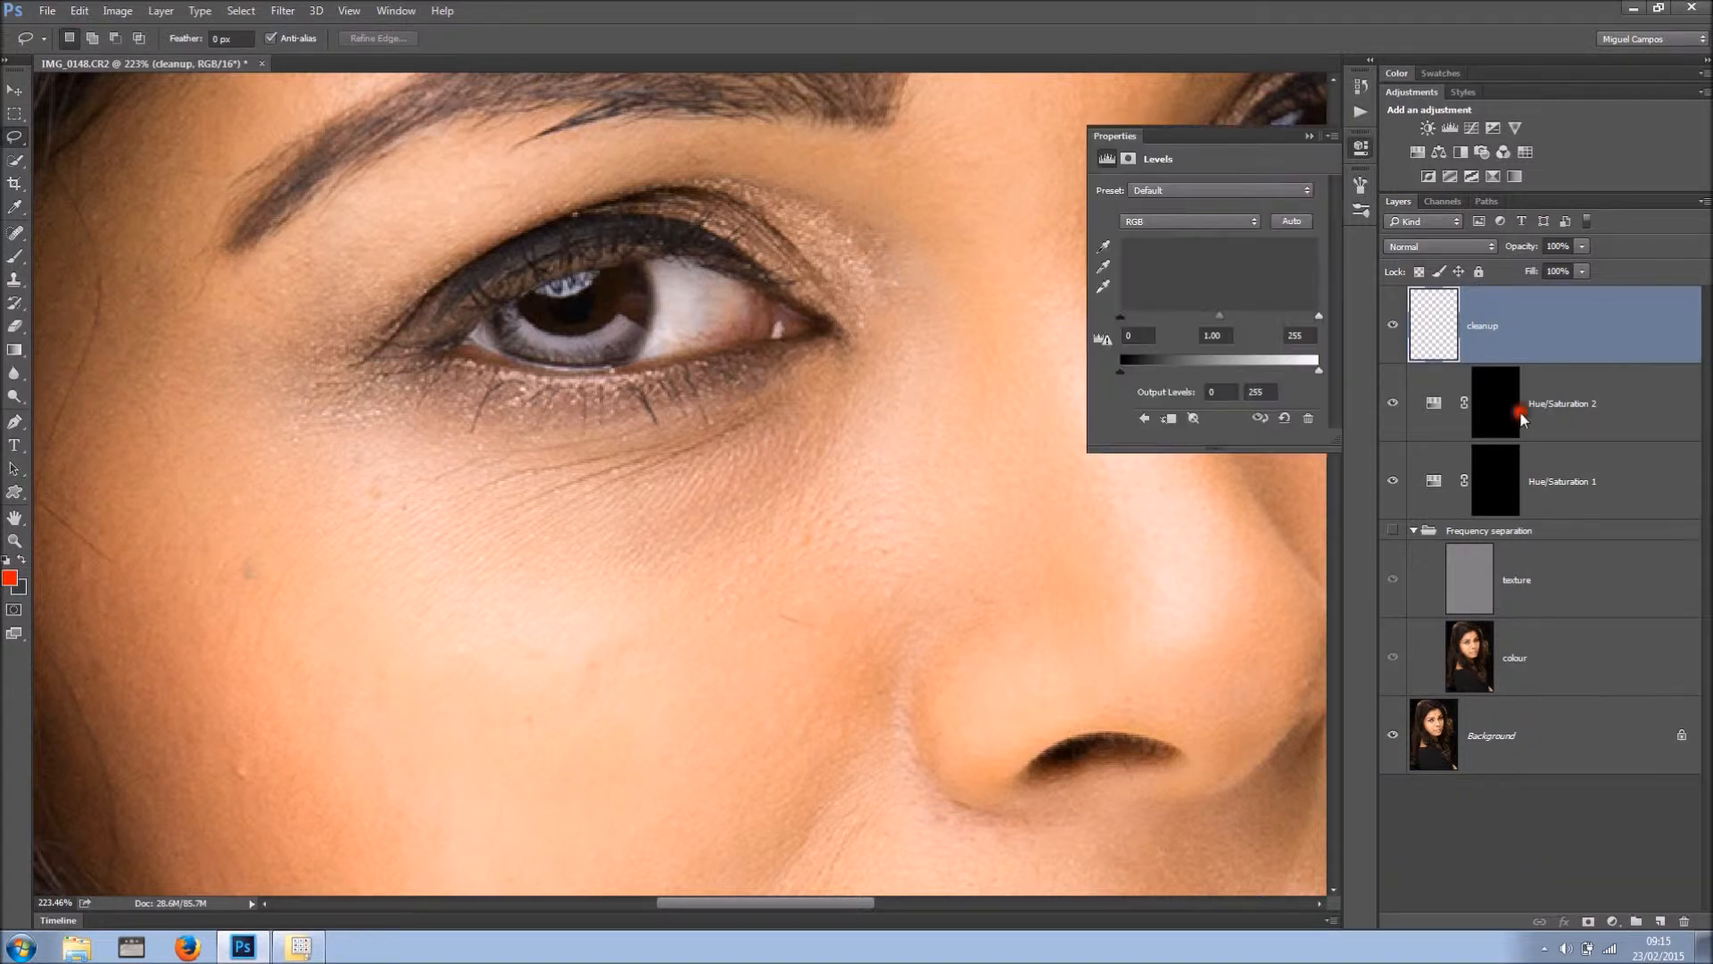
pyautogui.click(1419, 247)
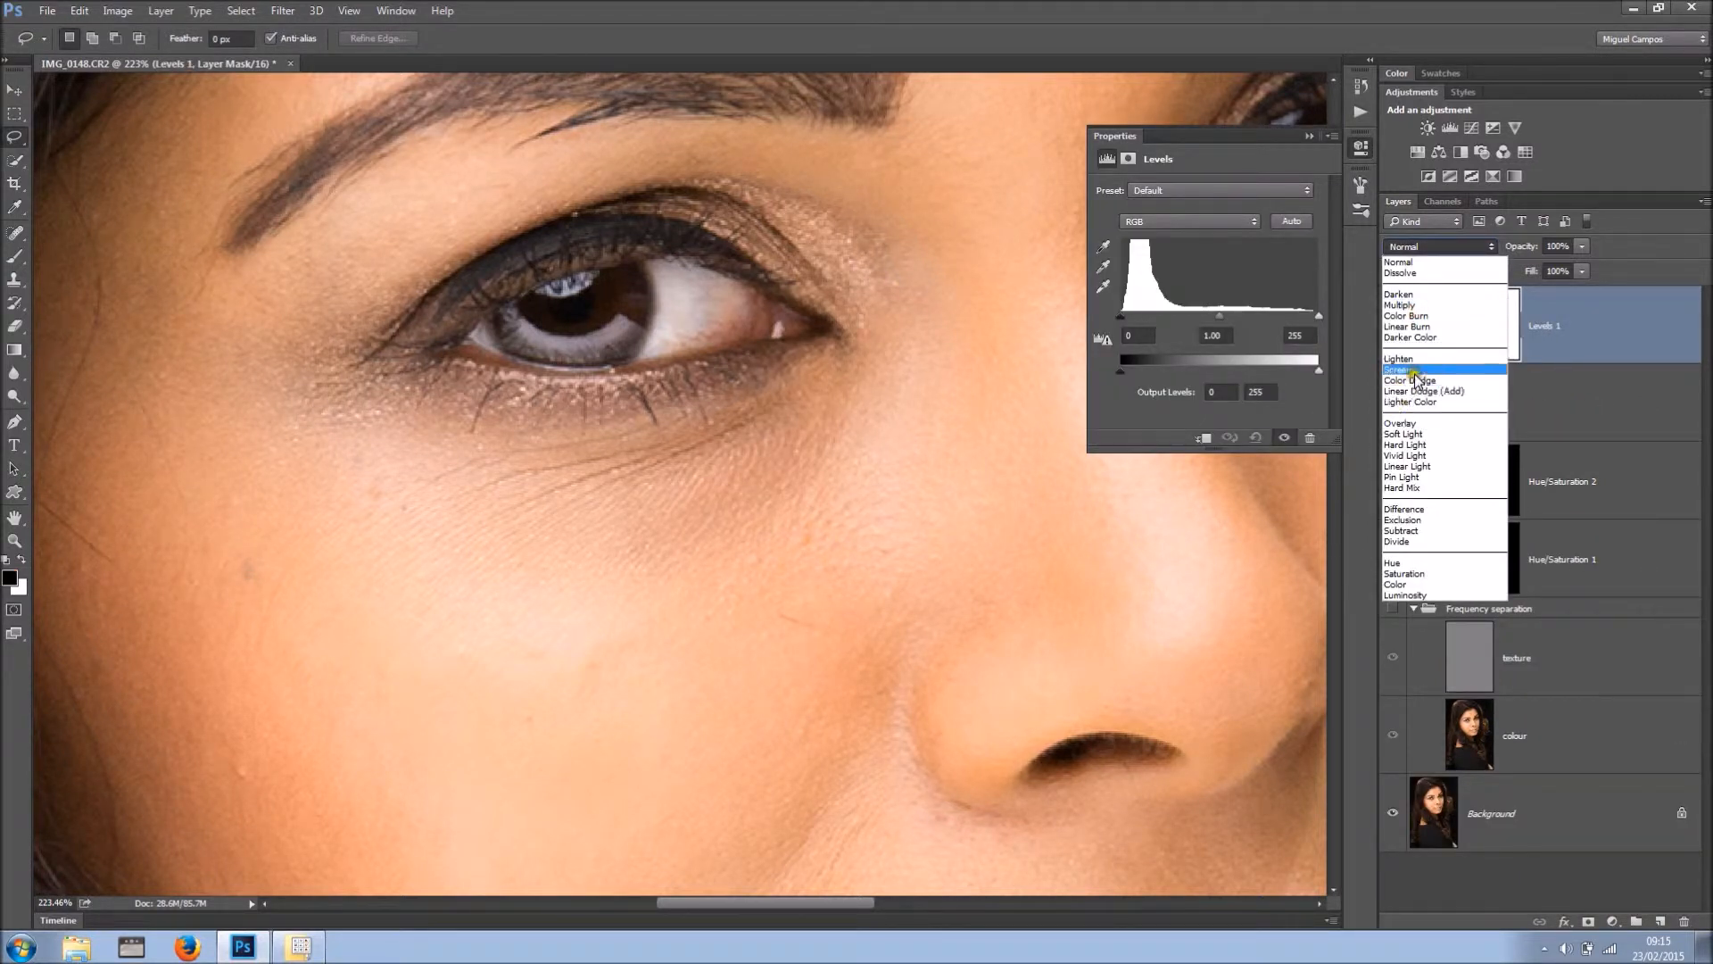
pyautogui.click(1423, 305)
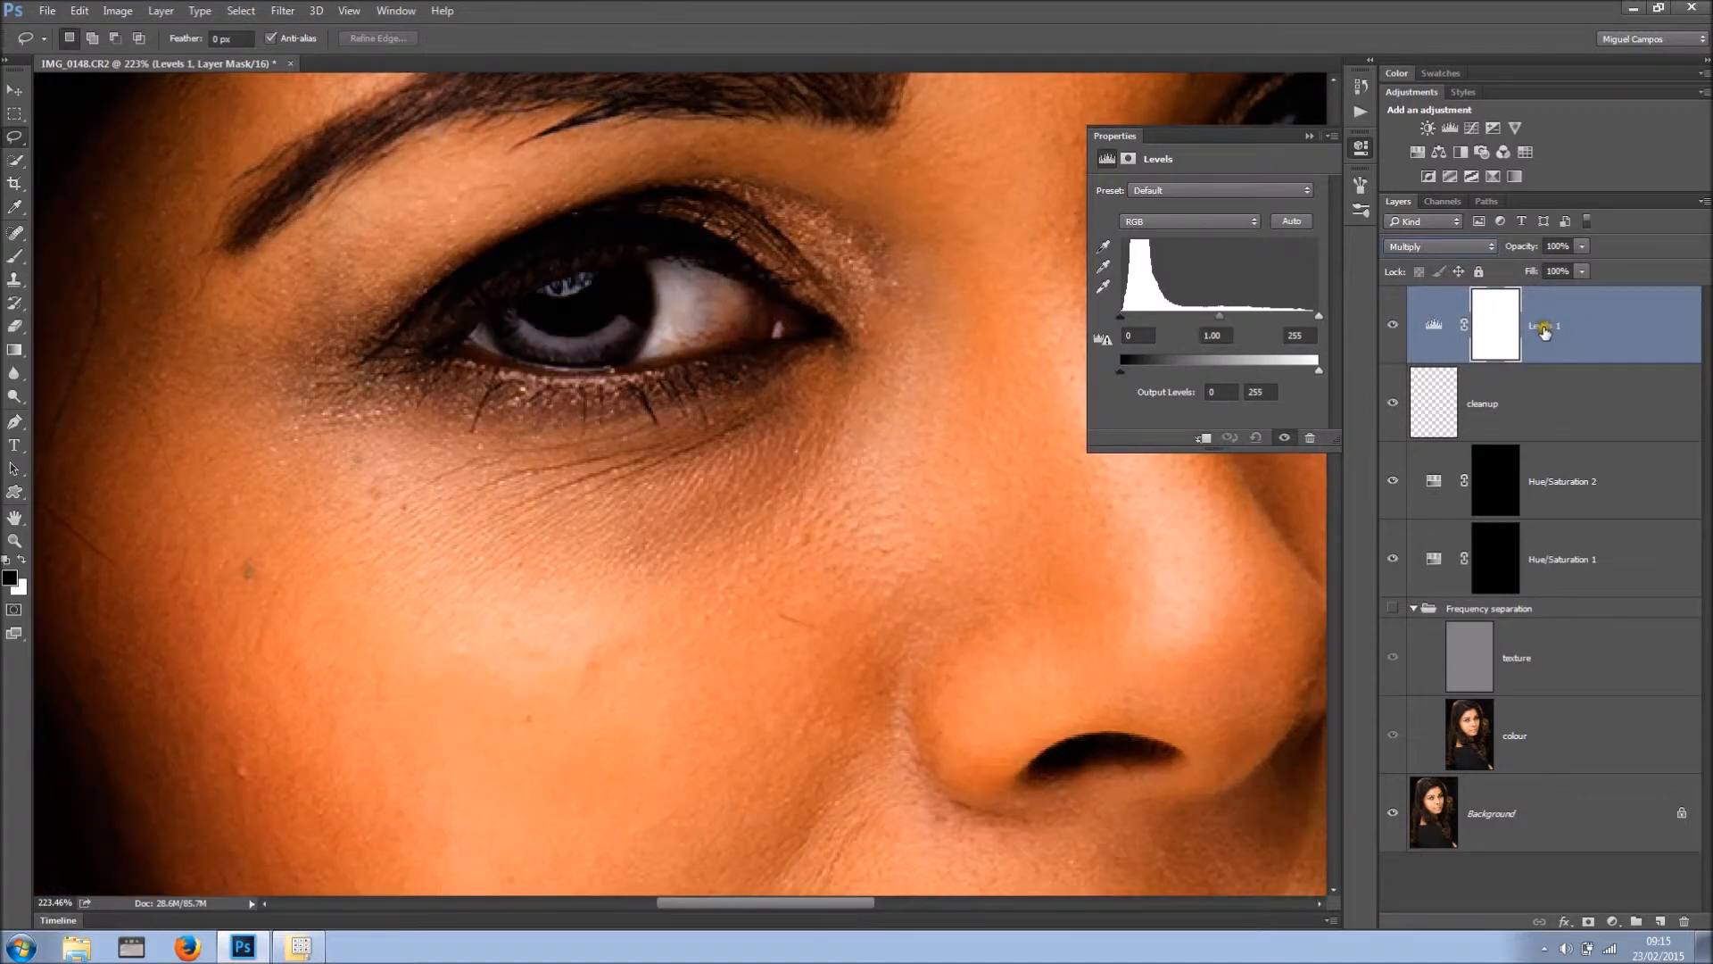
# - Rename the Multiply Levels layer as burn and invert its mask to black
pyautogui.doubleClick(1544, 328)
pyautogui.write('bu')
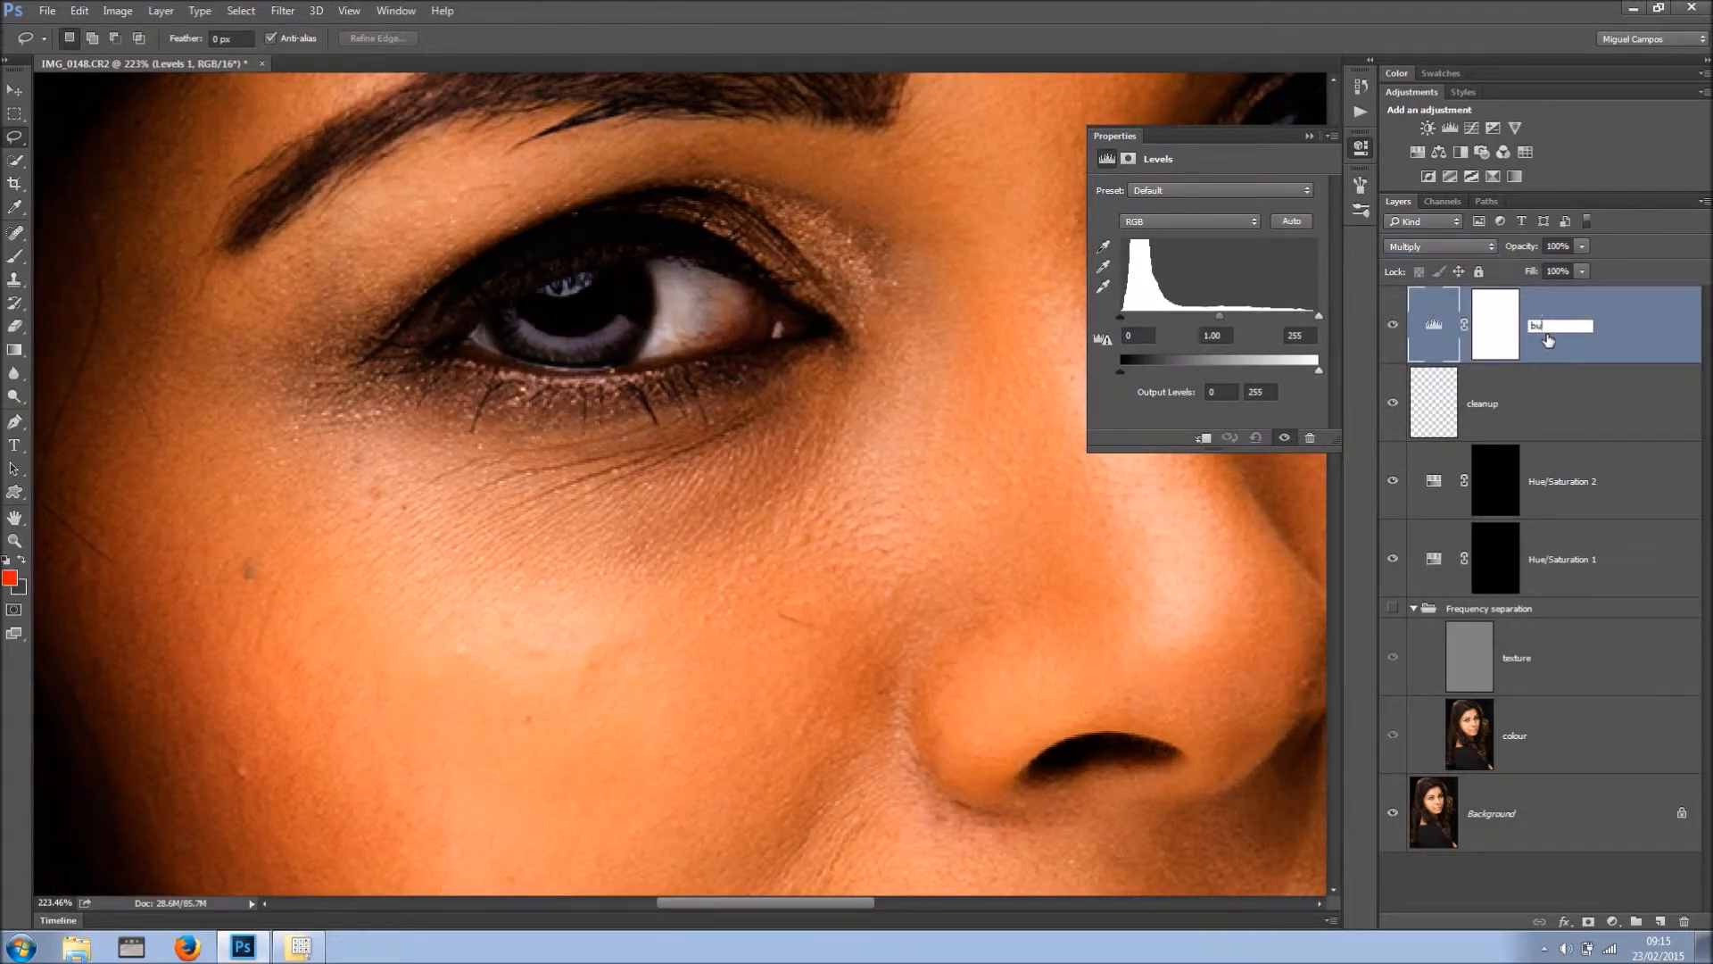
pyautogui.write('rn')
pyautogui.click(1499, 337)
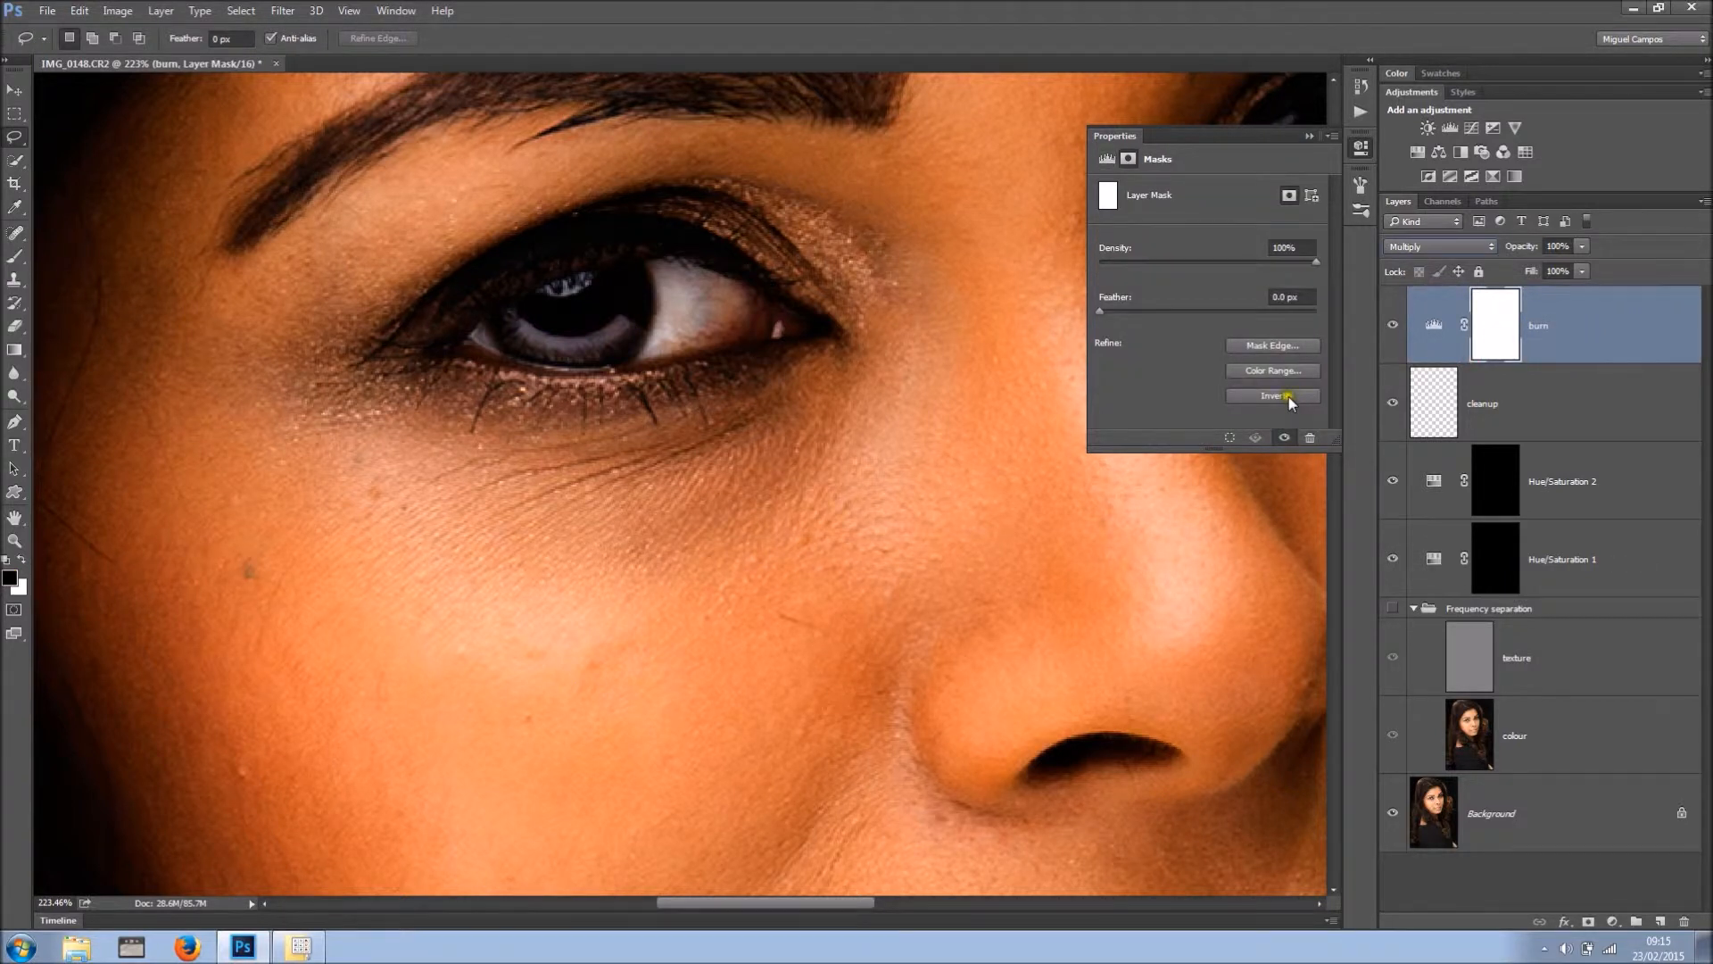
pyautogui.click(1287, 398)
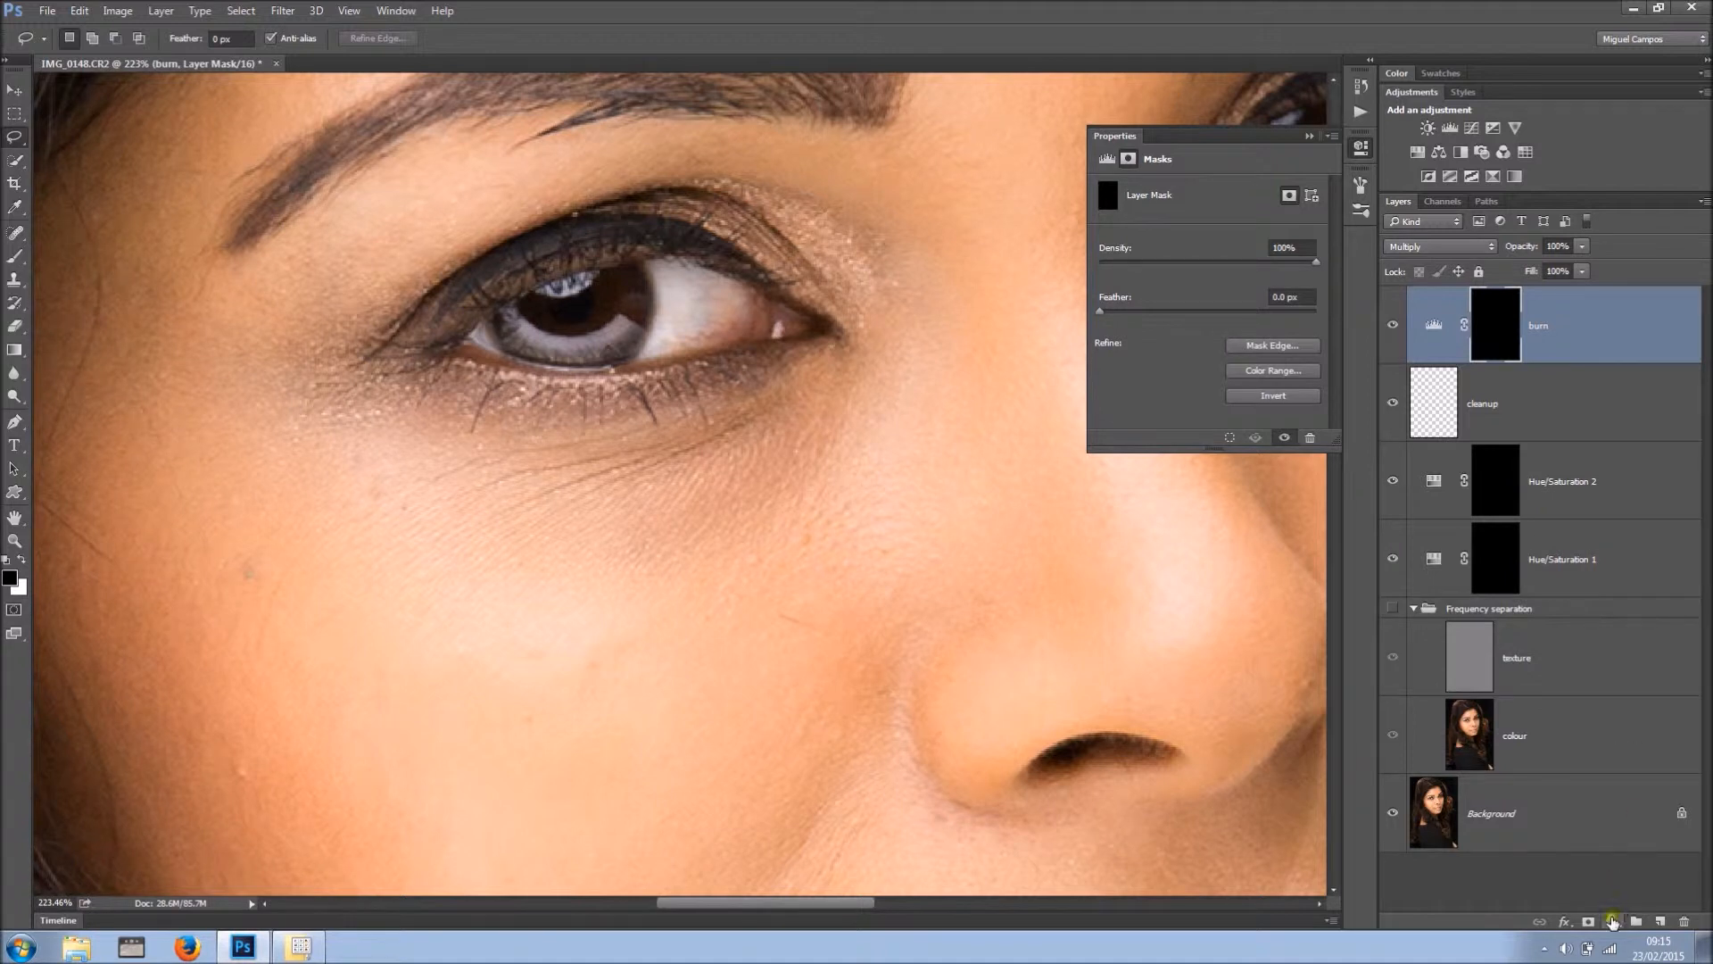
# - Add another Levels adjustment layer above the burn layer and set its blend mode to Screen
pyautogui.click(1612, 921)
pyautogui.click(1603, 618)
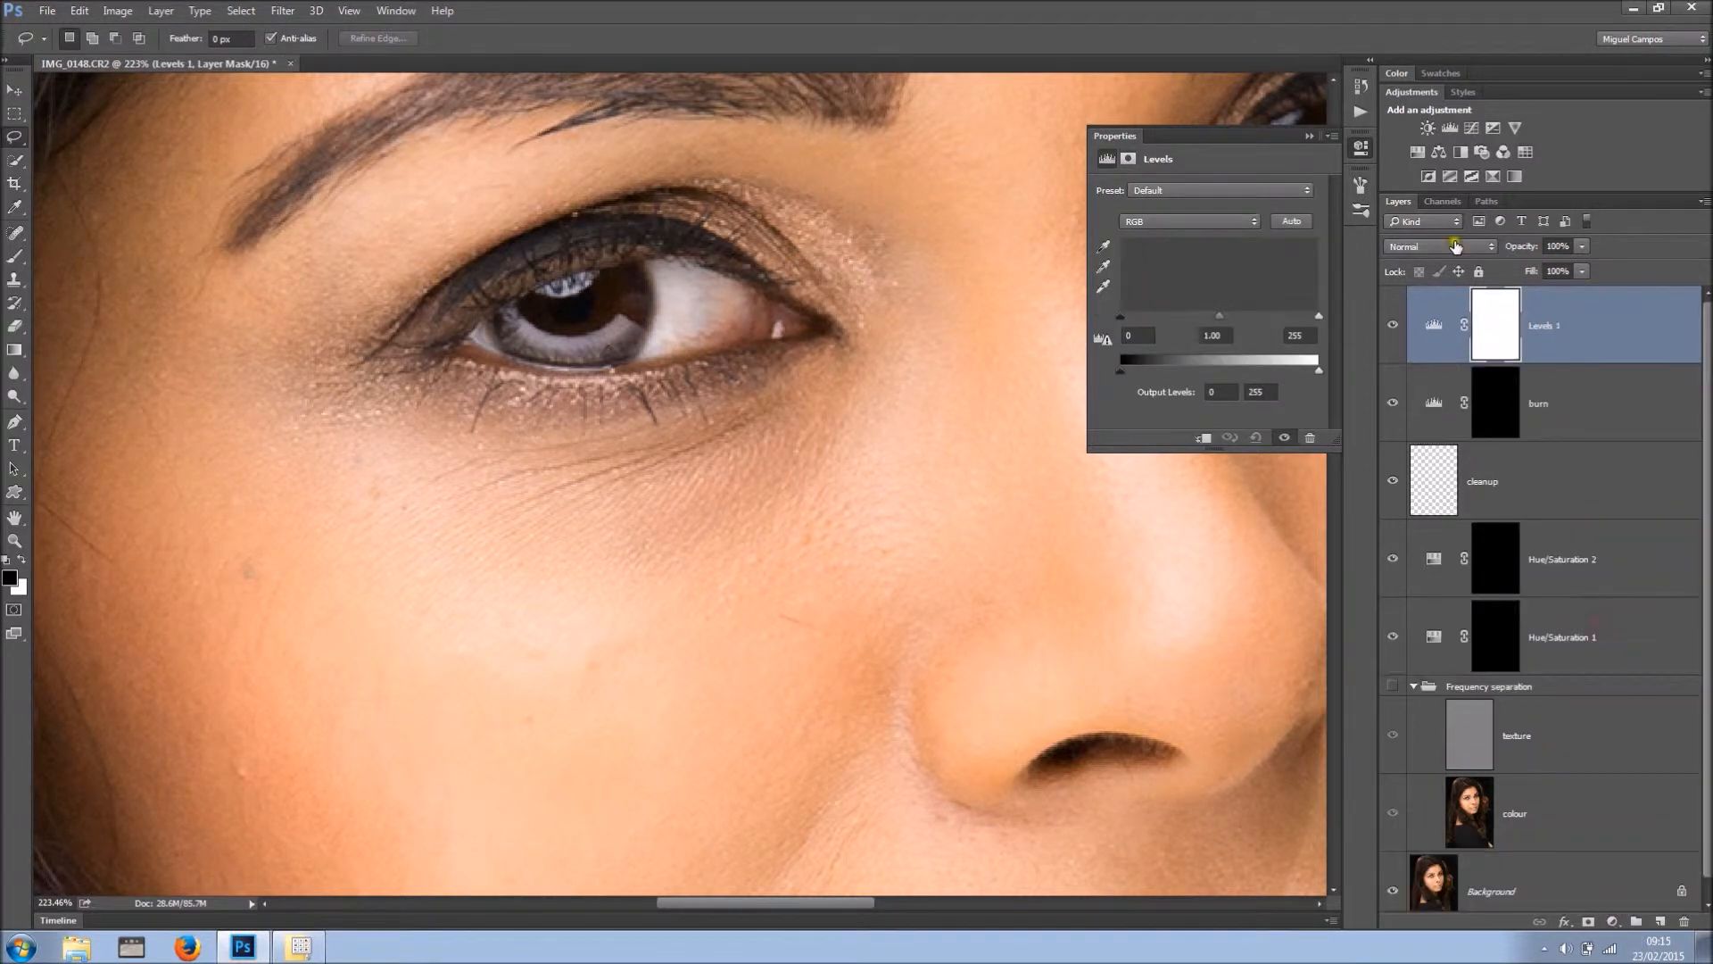
pyautogui.click(1439, 246)
pyautogui.click(1407, 368)
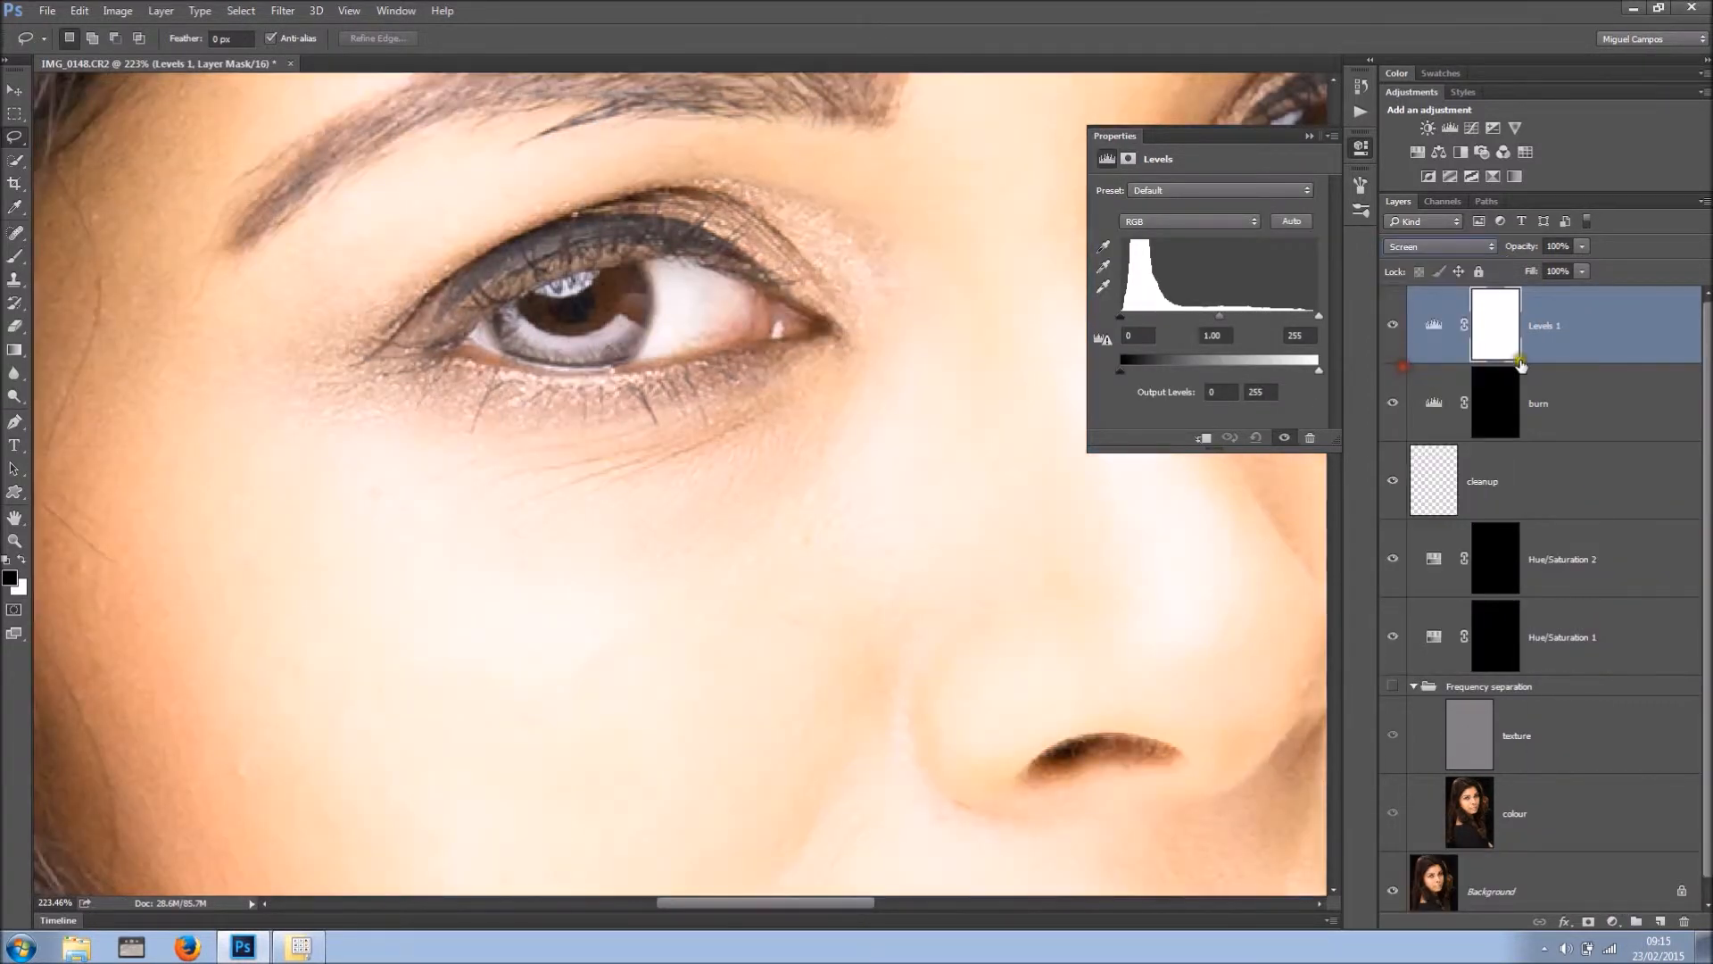
# - Invert the mask of the Screen Levels layer to black and rename the layer as dodge
pyautogui.click(1495, 324)
pyautogui.click(1276, 396)
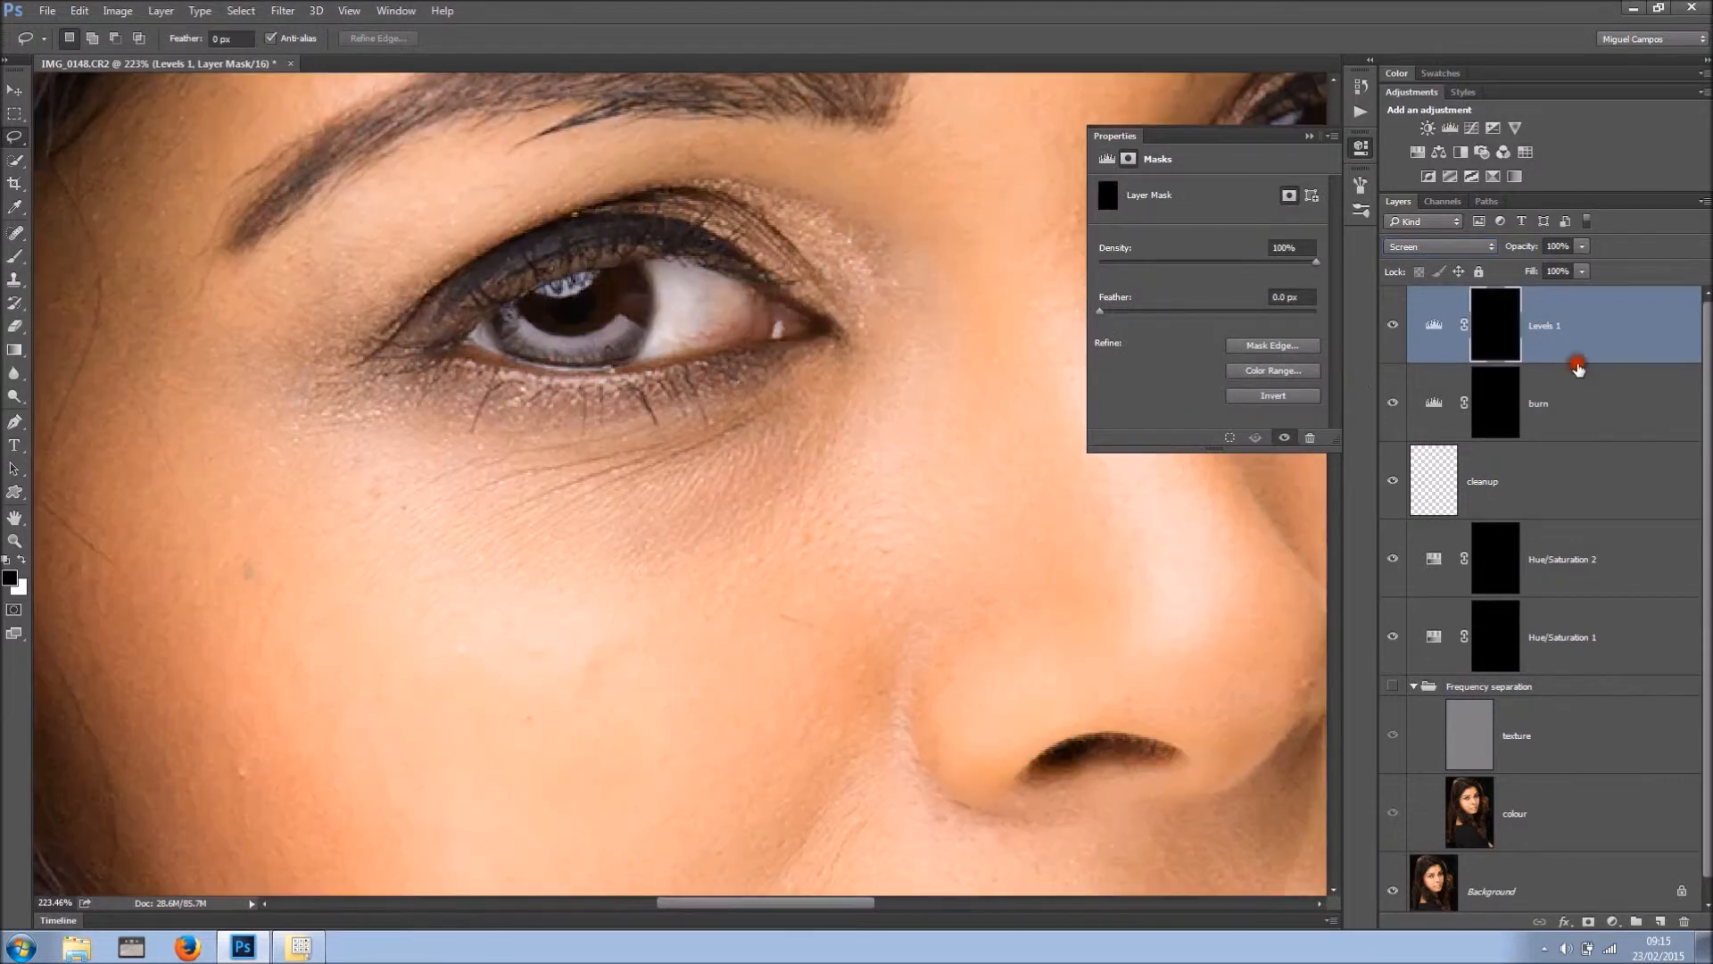
pyautogui.doubleClick(1552, 326)
pyautogui.write('dodge')
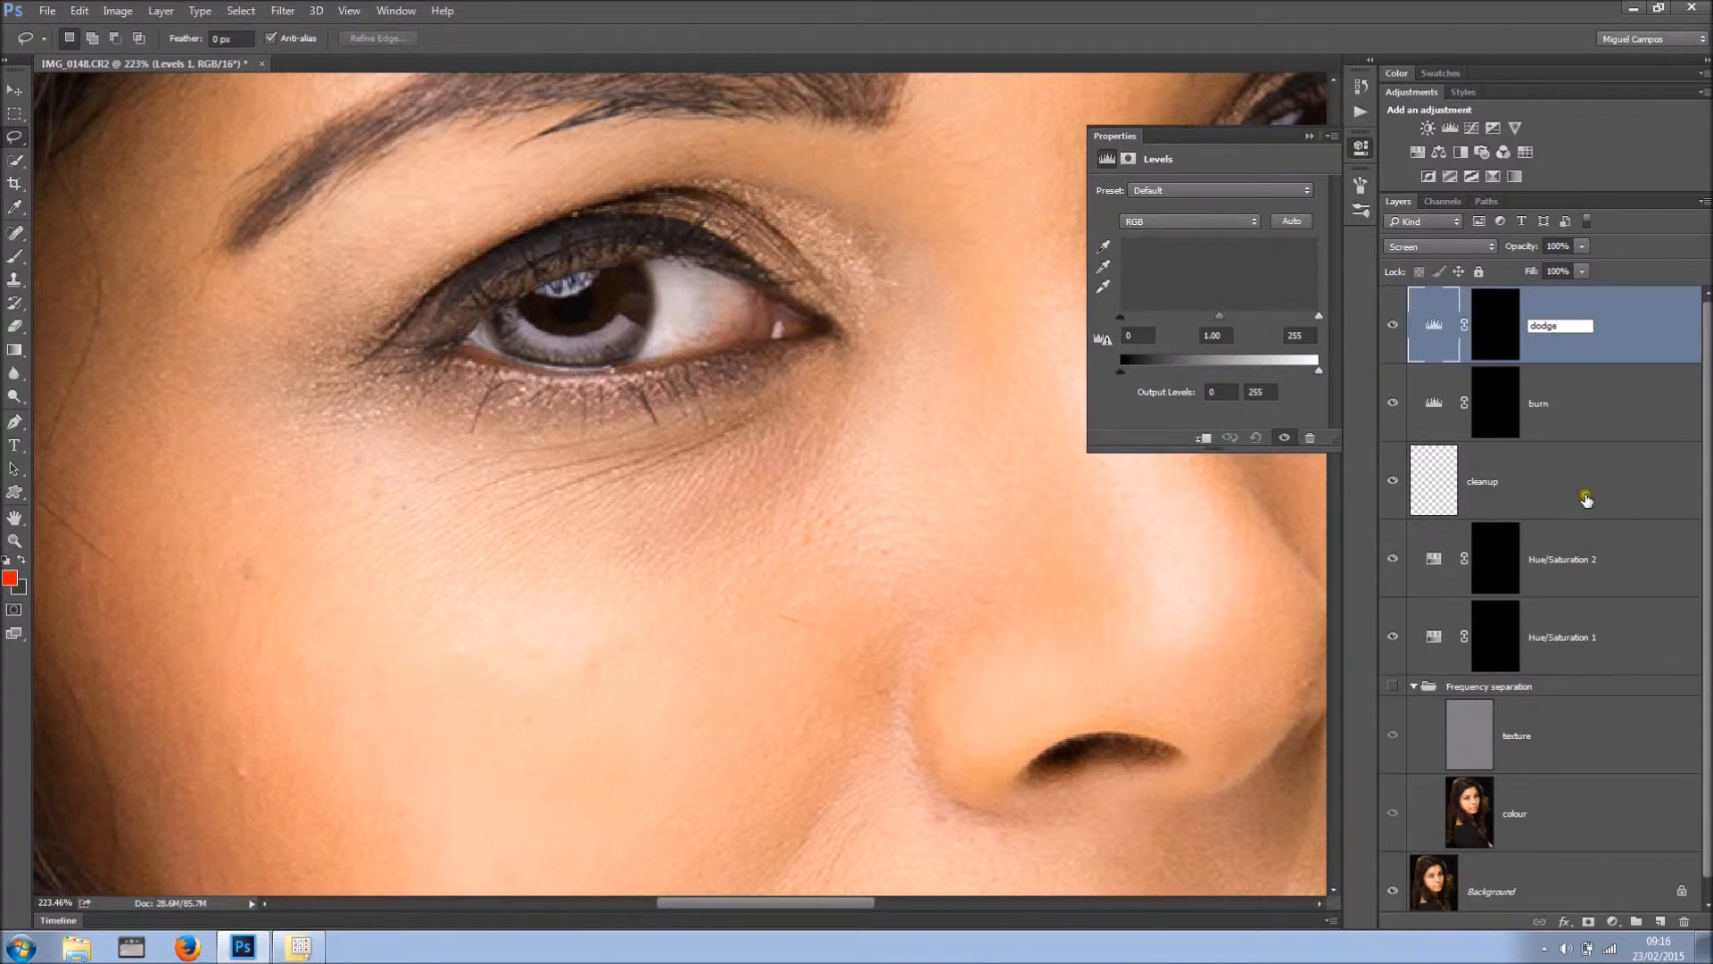
# - Group the layers from dodge down to Hue/Saturation 1, name the group eyes and expand it
pyautogui.keyDown('shift'); pyautogui.click(1628, 643); pyautogui.keyUp('shift')
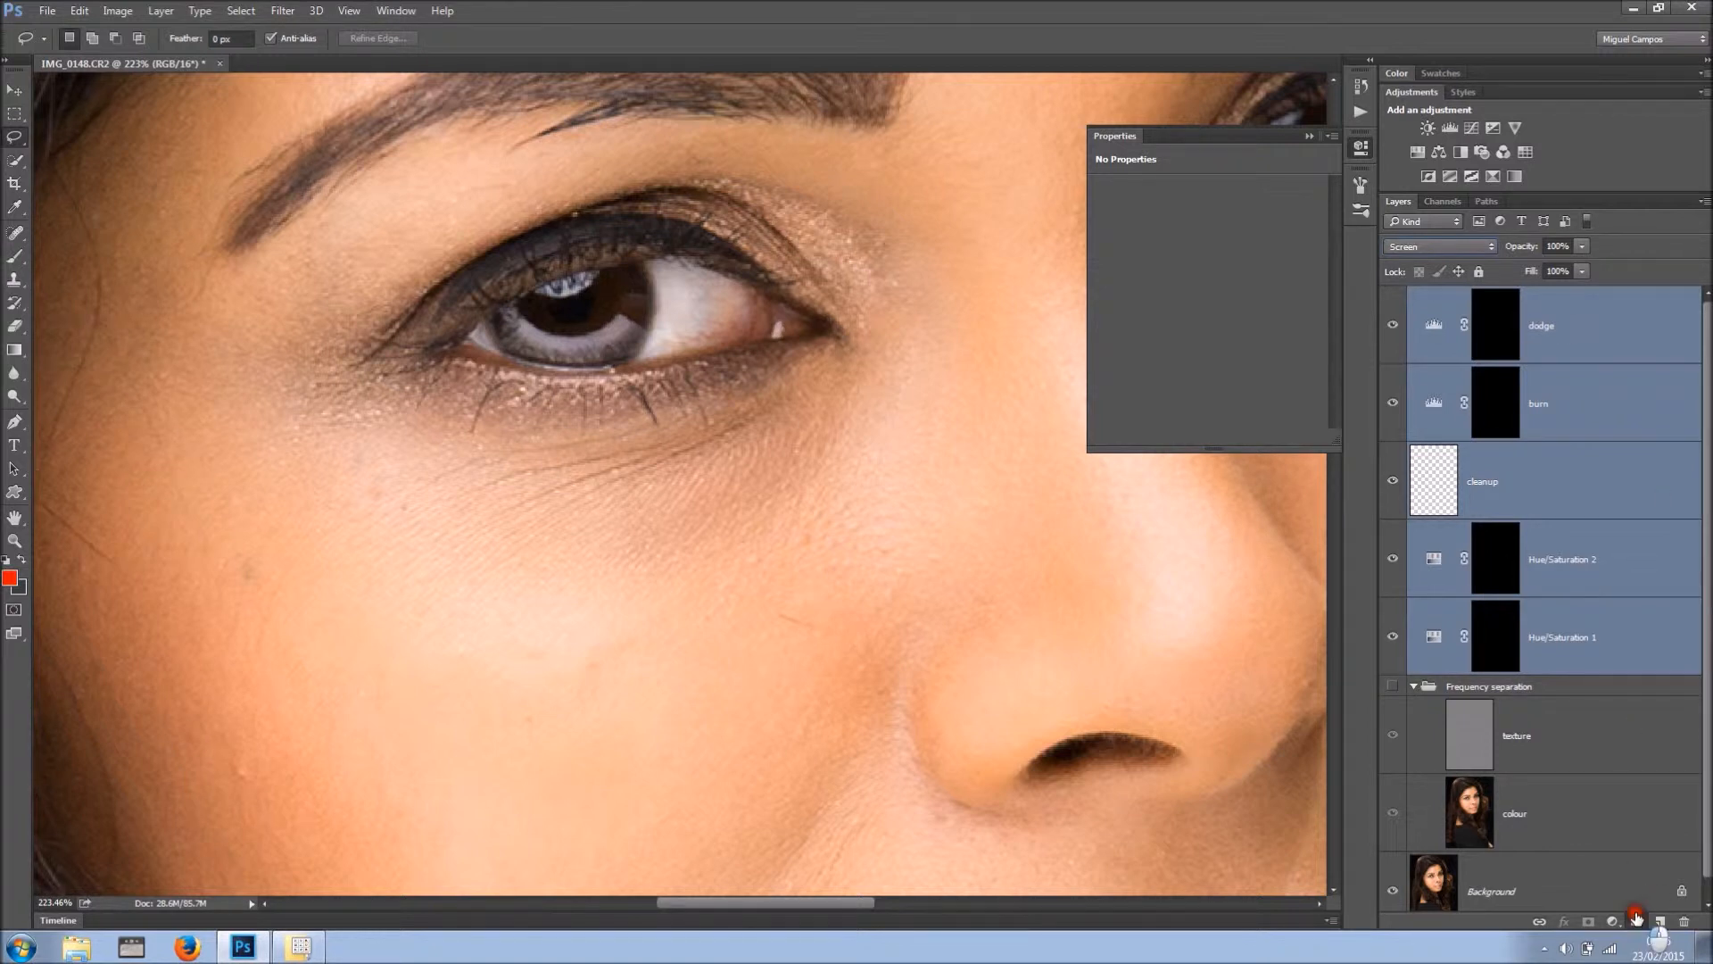
pyautogui.click(1636, 921)
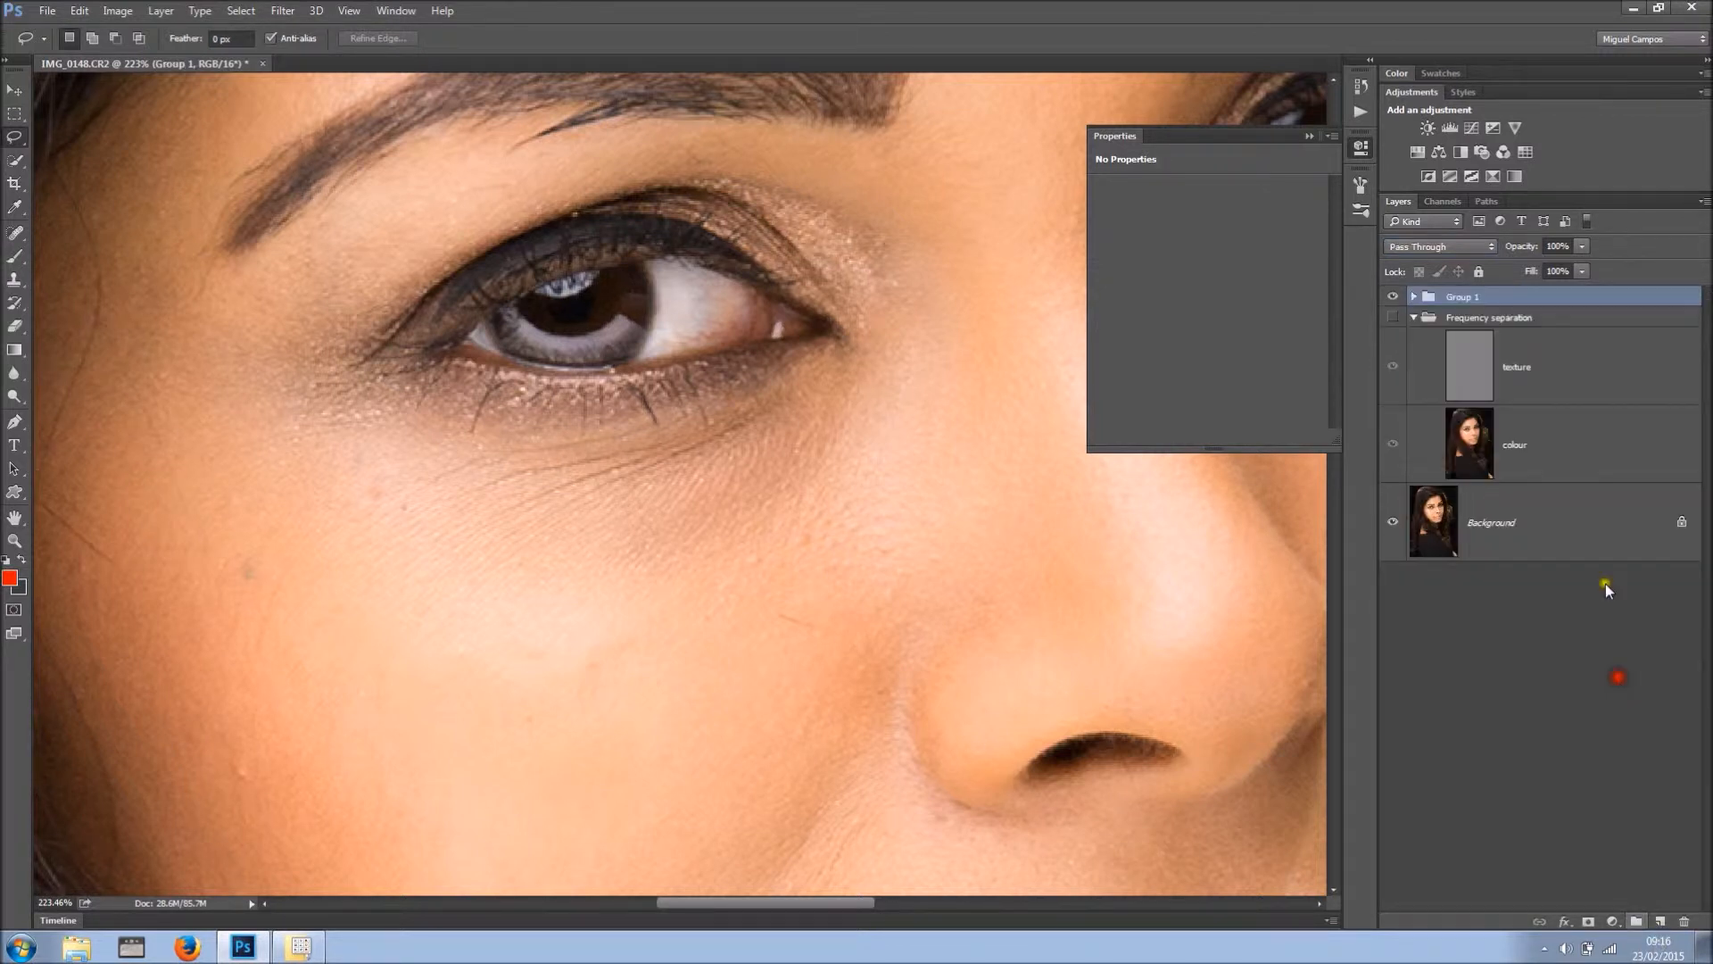
pyautogui.doubleClick(1463, 296)
pyautogui.write('eyes')
pyautogui.press('Return')
pyautogui.click(1412, 296)
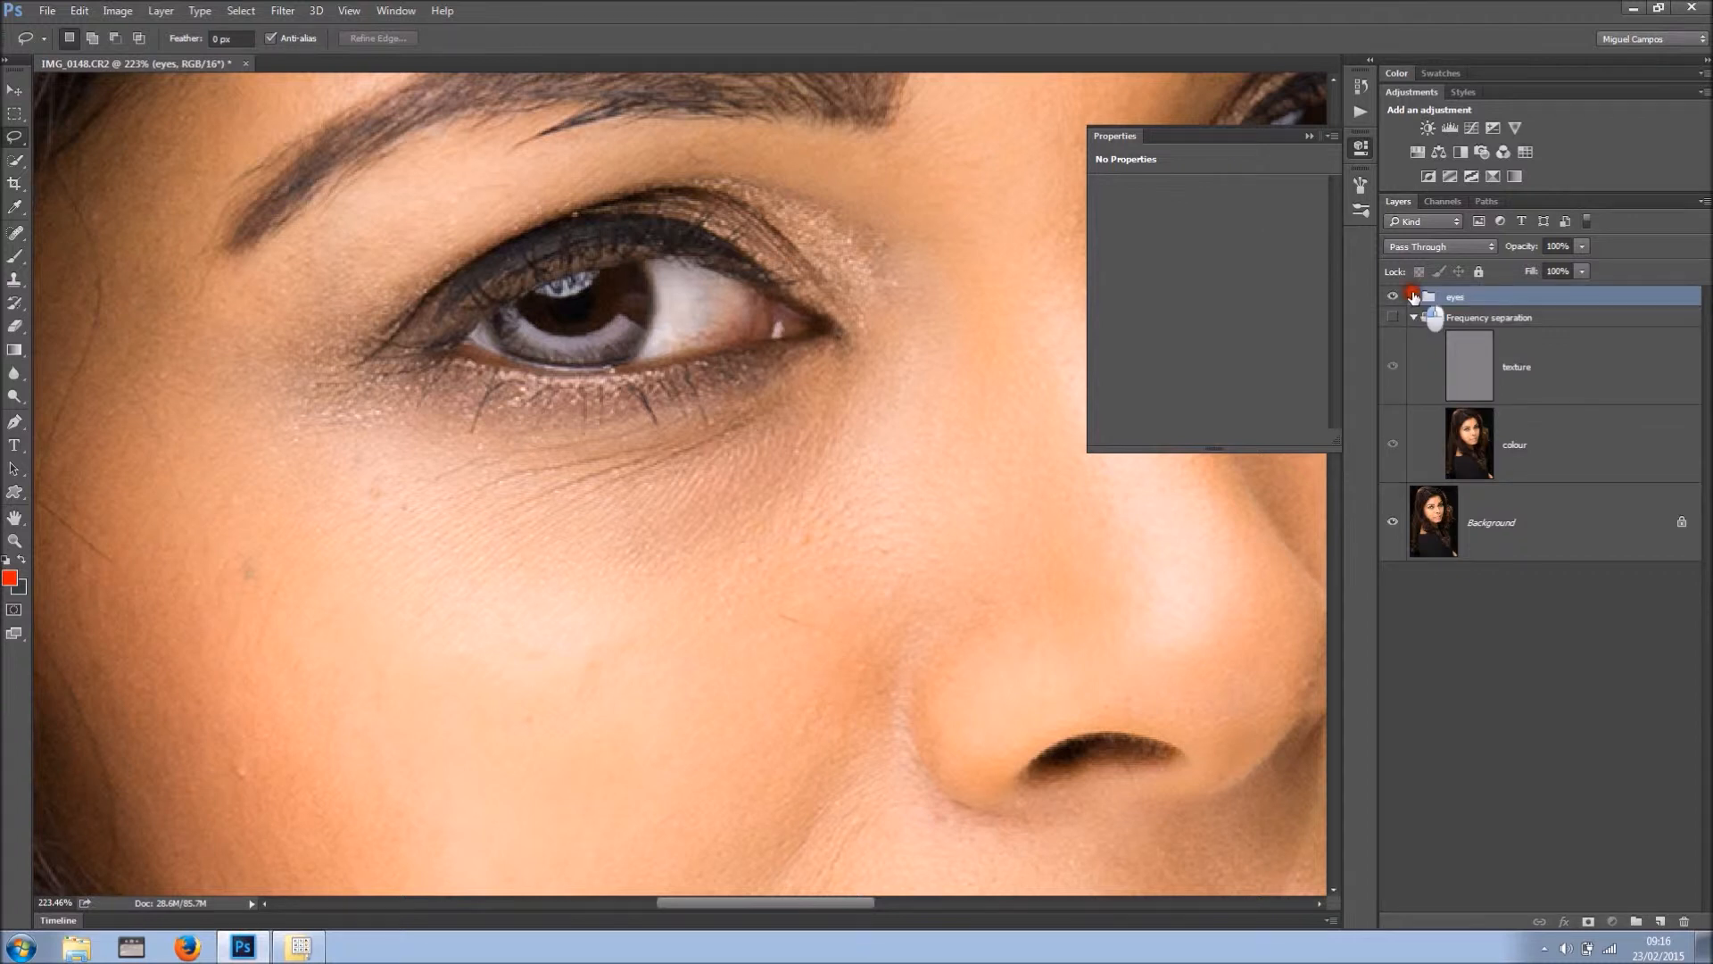
pyautogui.click(1307, 135)
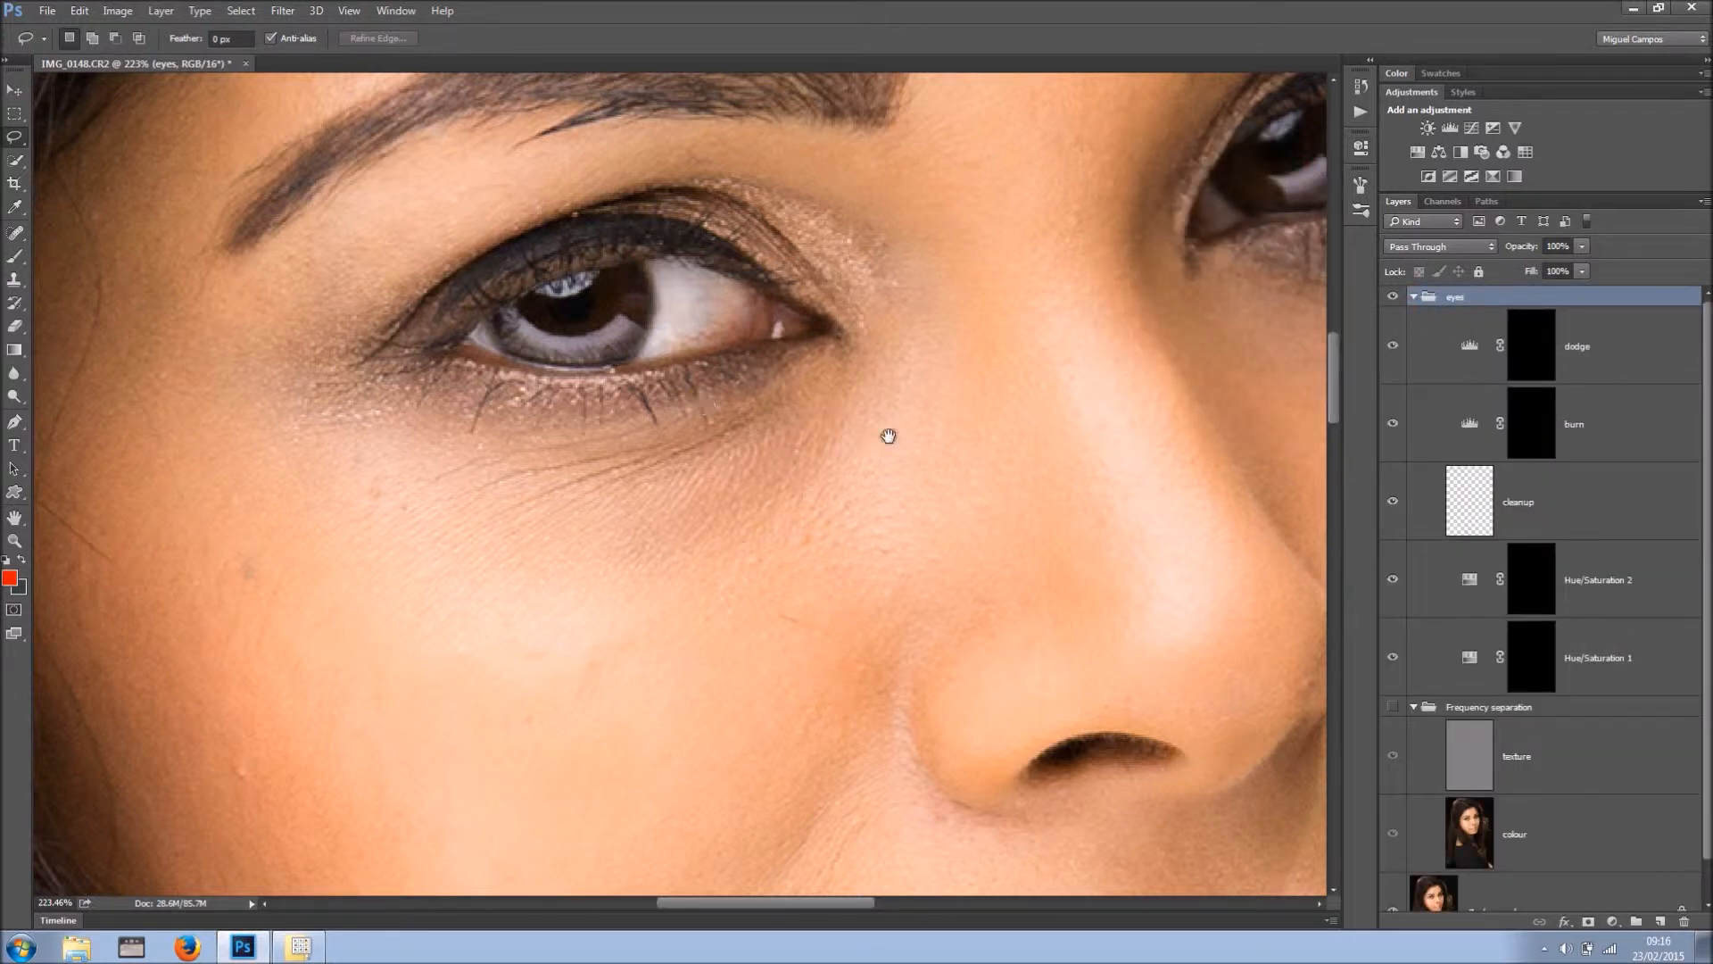
# - Stop recording the retouch action and collapse the list of recorded actions
pyautogui.scroll(-5, 972, 446)
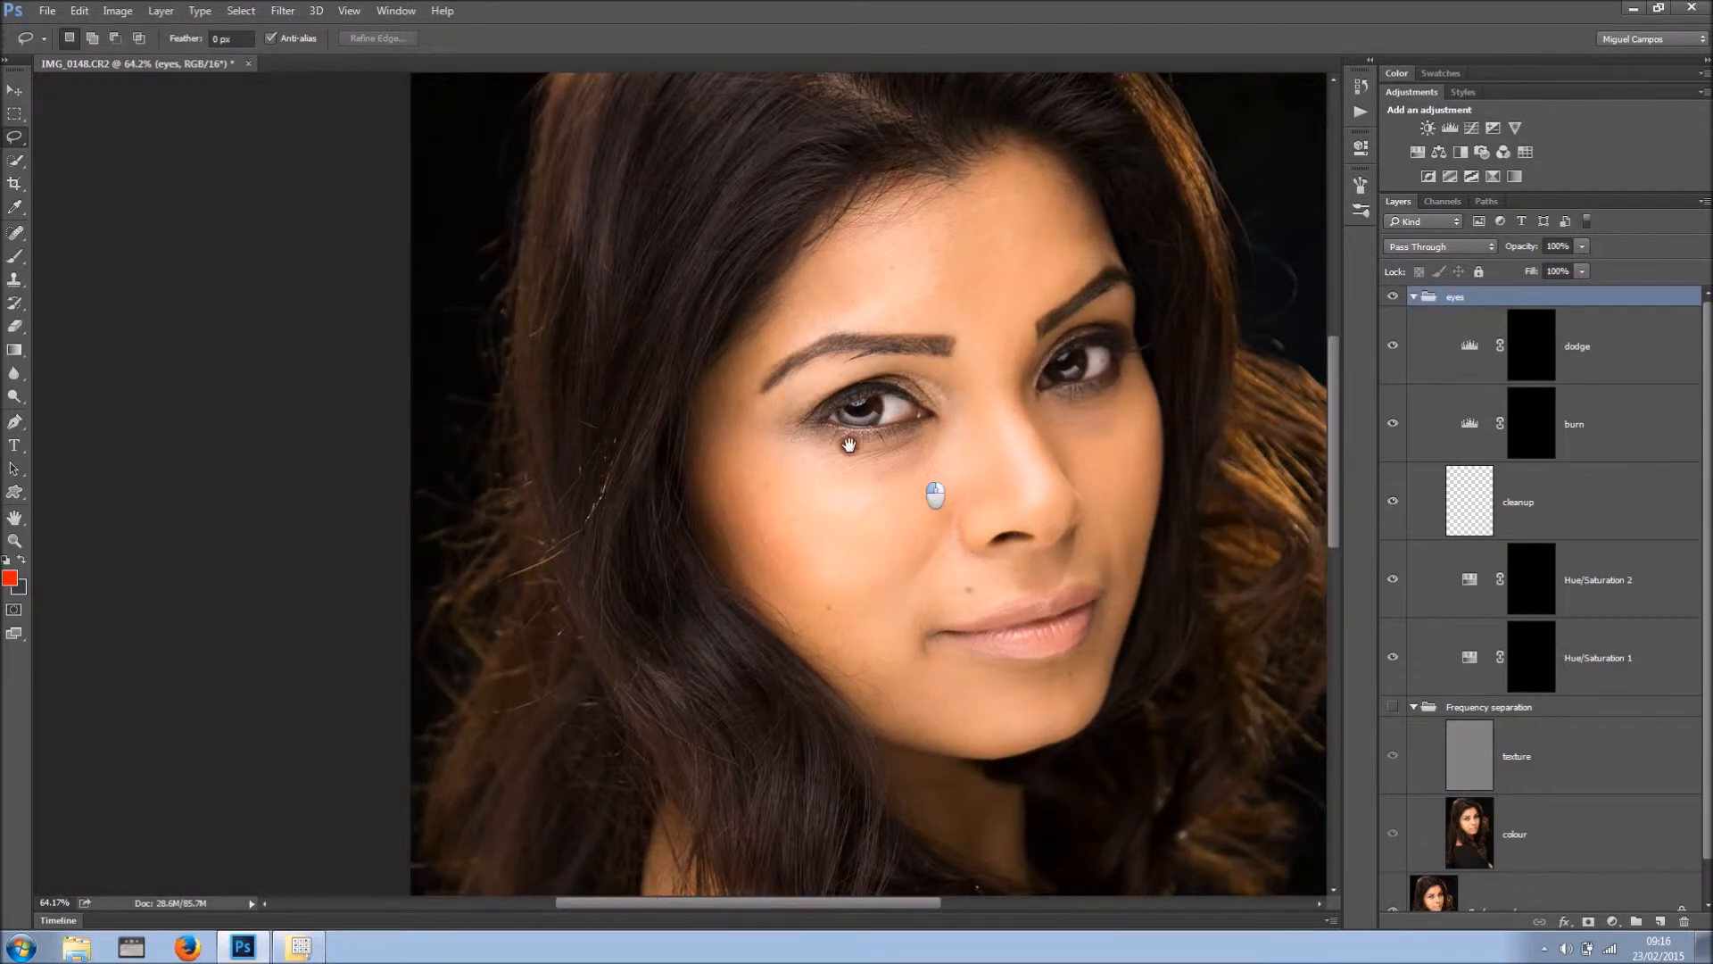
pyautogui.moveTo(849, 444); pyautogui.dragTo(732, 363)
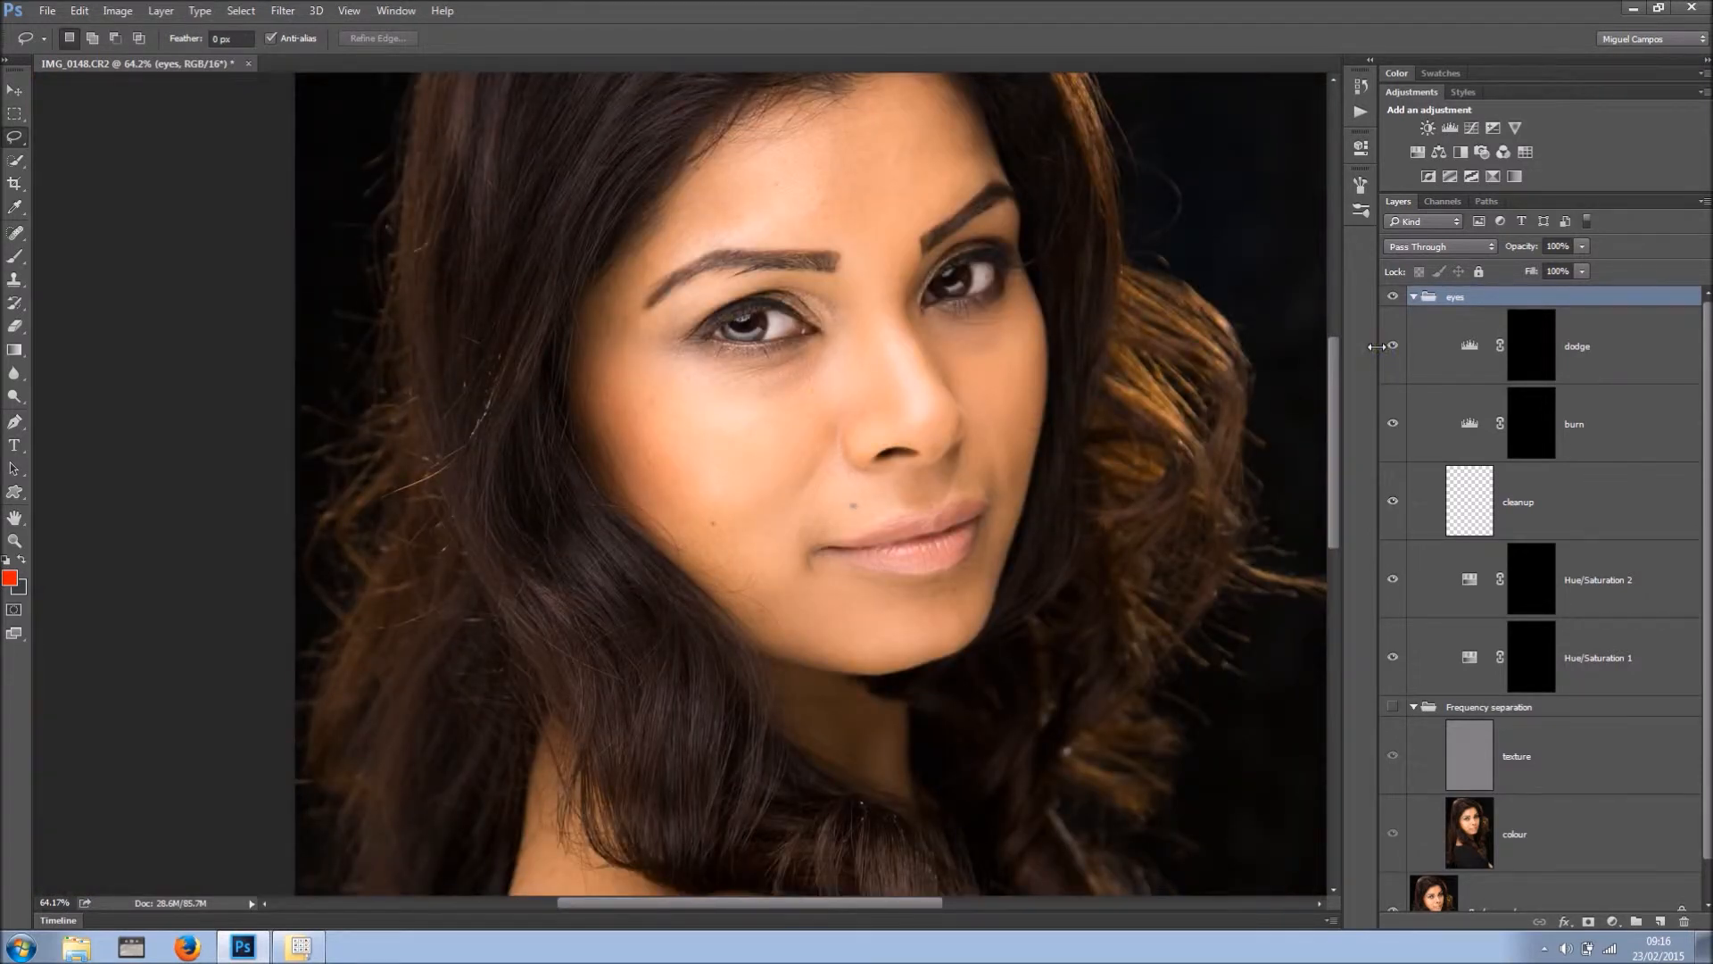
pyautogui.click(1361, 111)
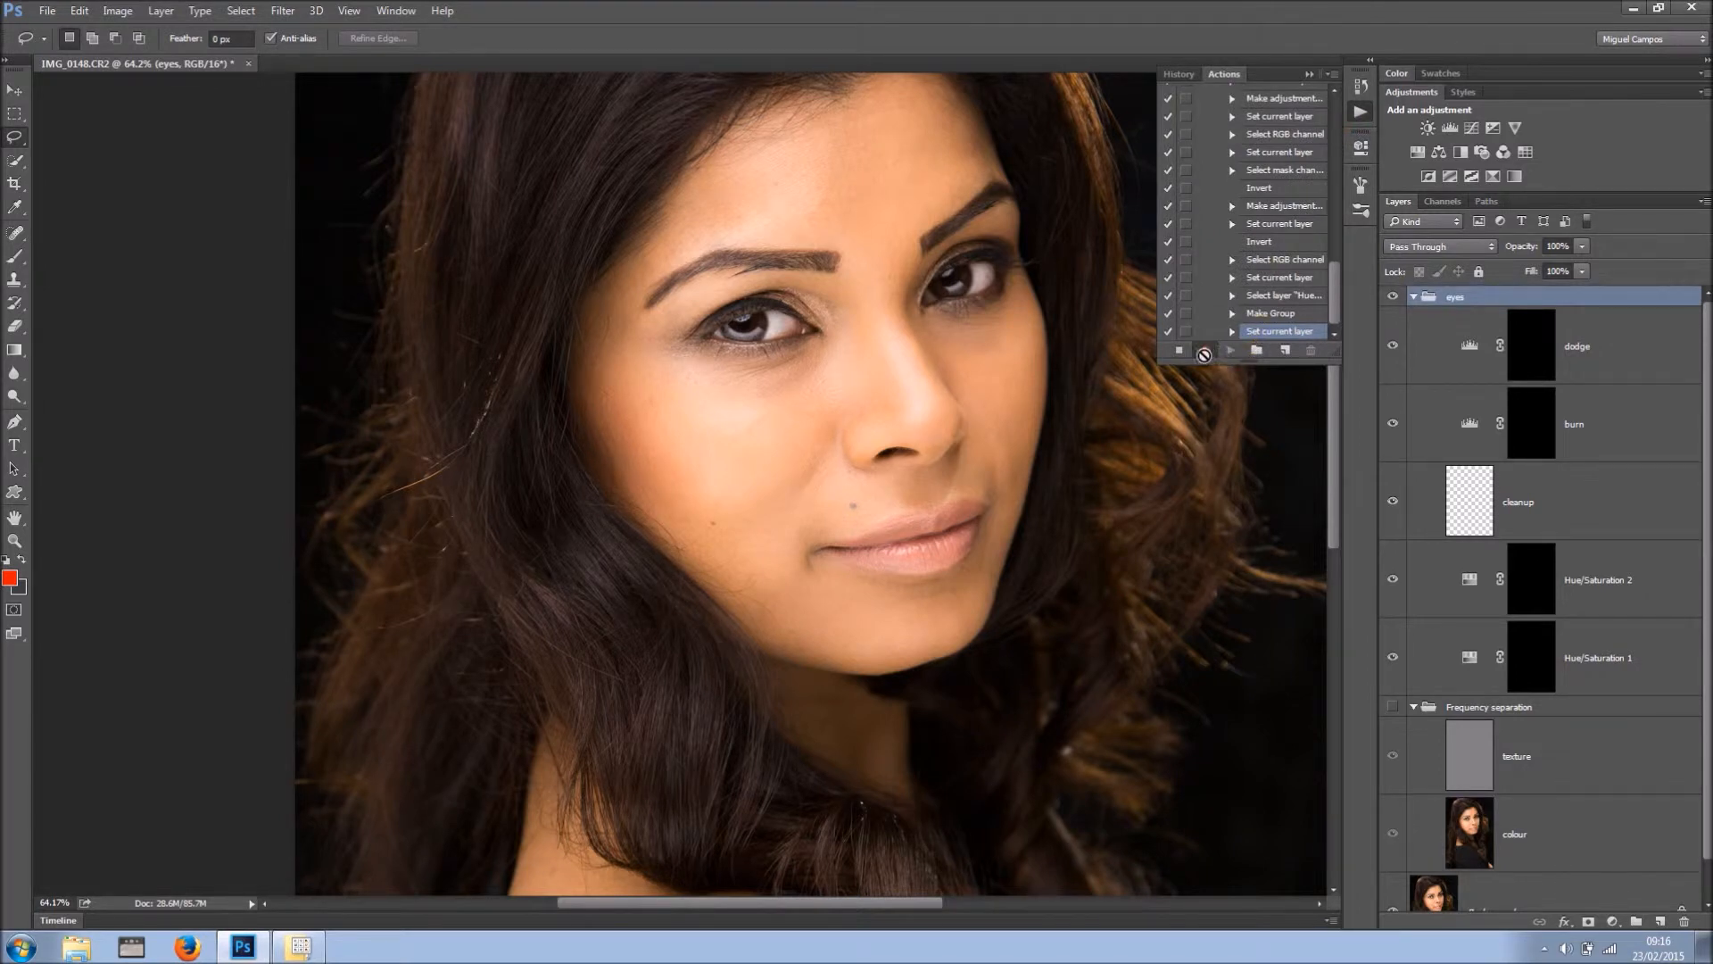
pyautogui.click(1178, 350)
pyautogui.click(1308, 75)
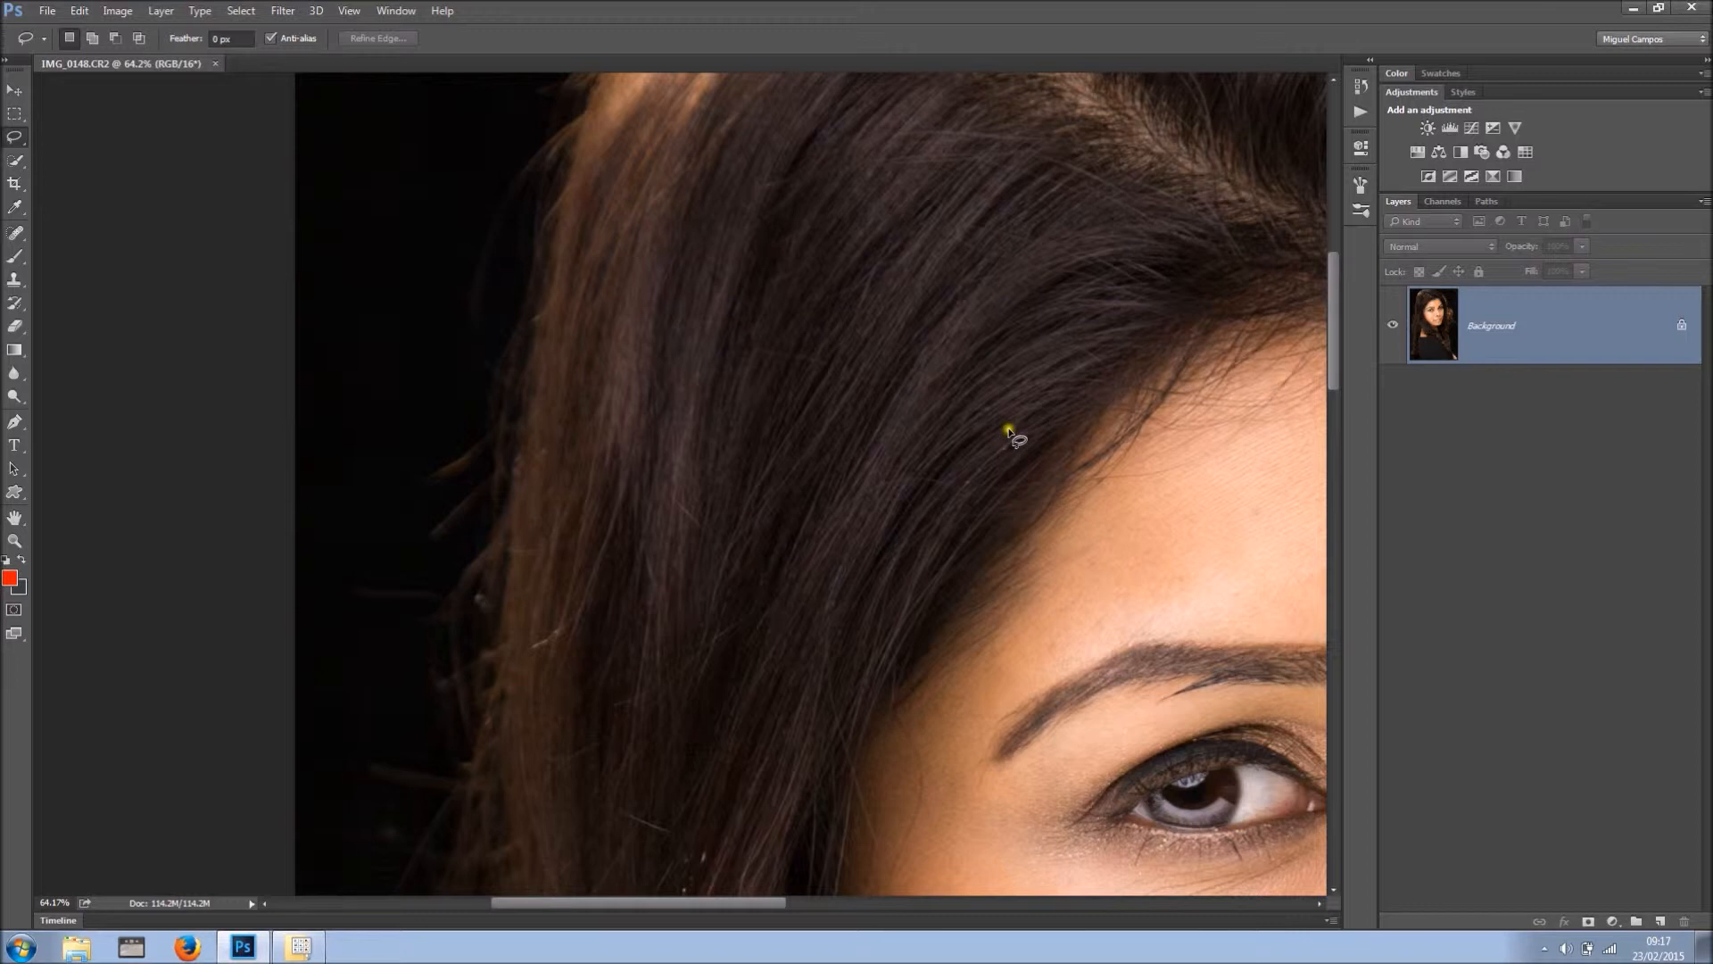
# - Play the recorded retouch action from the tutorial2 set on the portrait
pyautogui.moveTo(1106, 530); pyautogui.dragTo(880, 330)
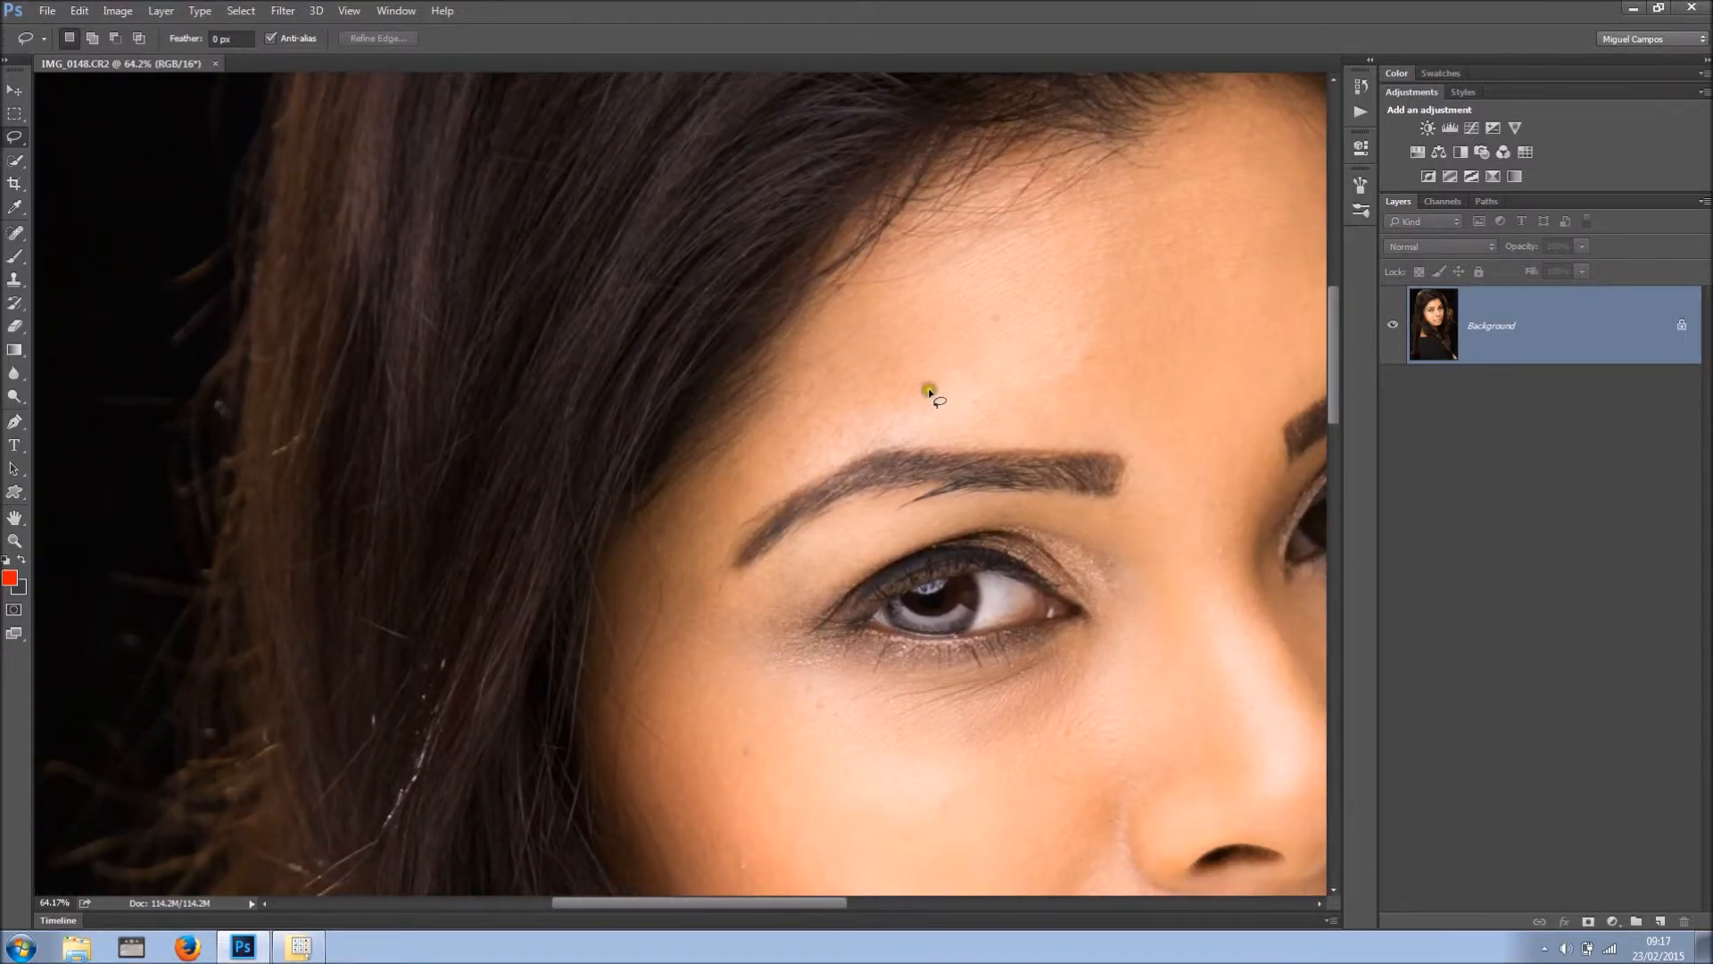
pyautogui.keyDown('alt'); pyautogui.click(939, 408); pyautogui.keyUp('alt')
pyautogui.moveTo(918, 413); pyautogui.dragTo(879, 320)
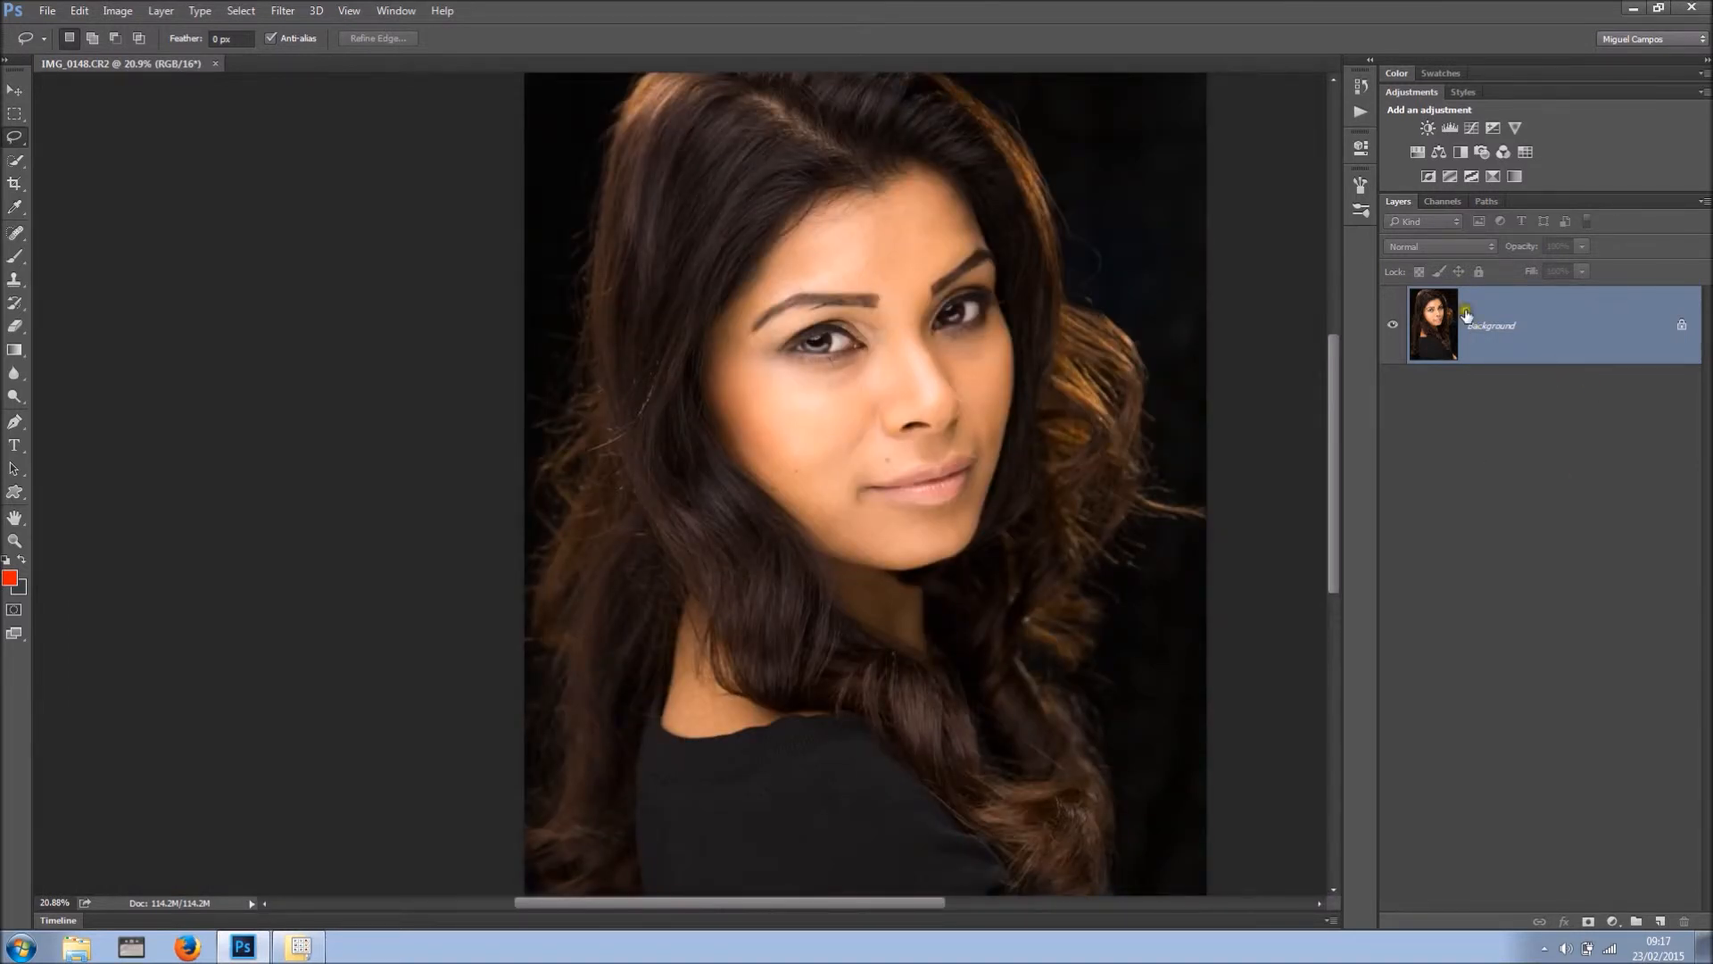
pyautogui.click(1361, 111)
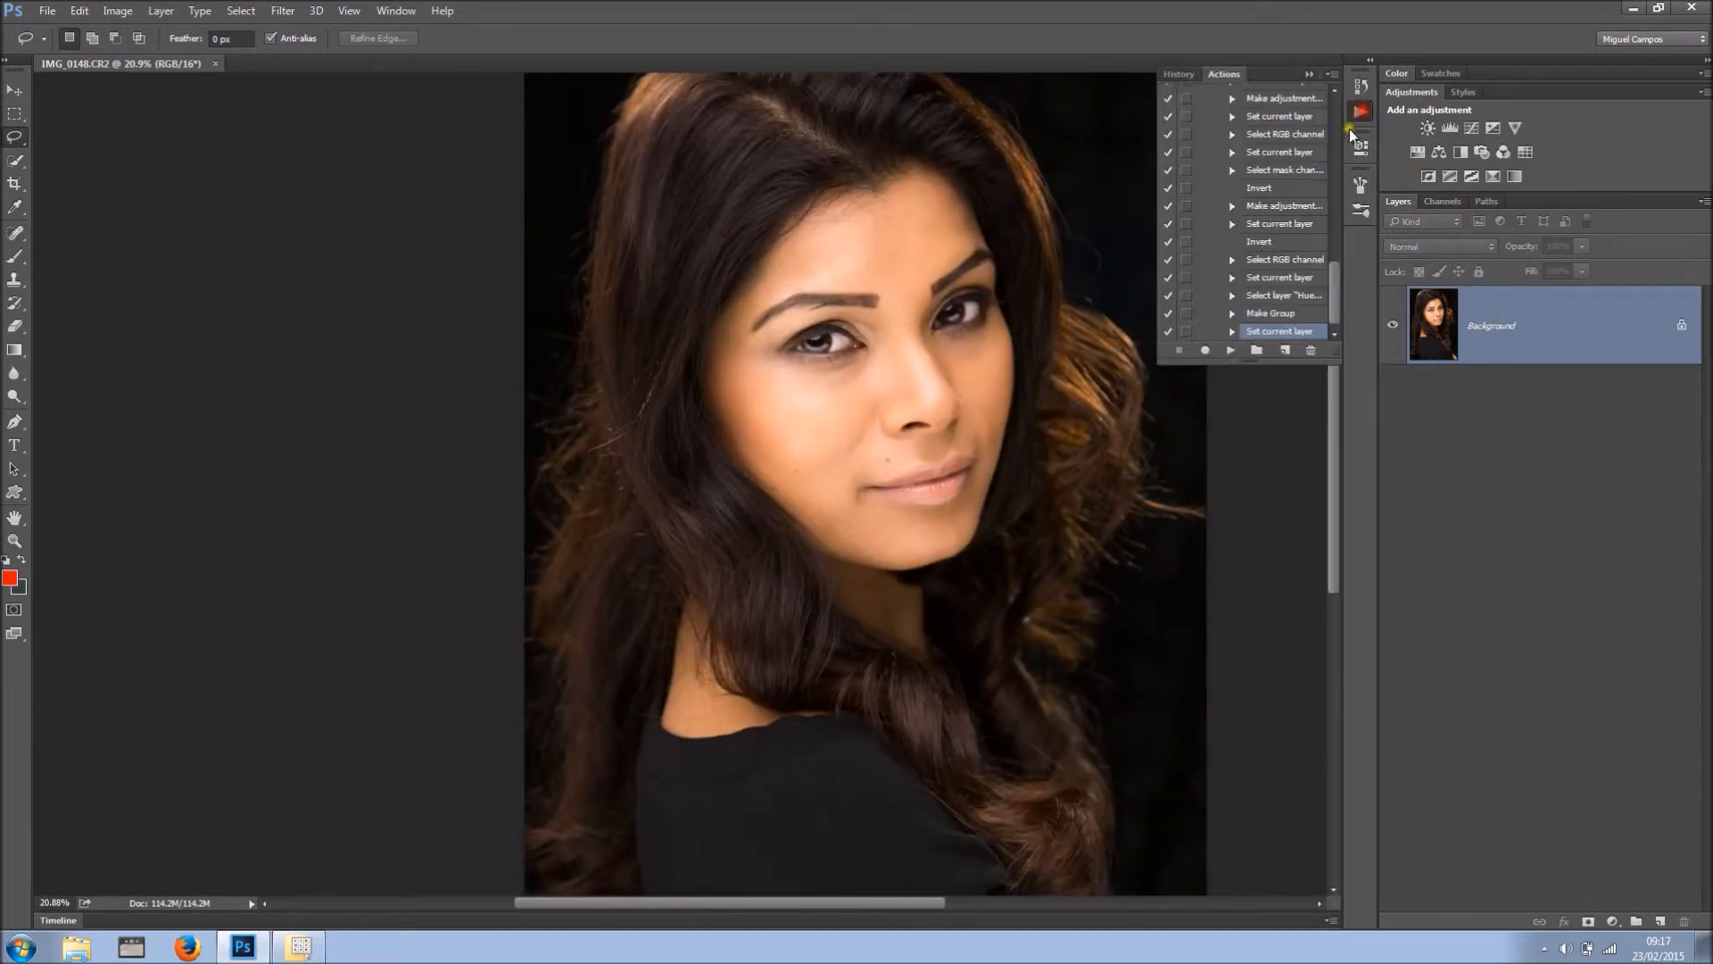
pyautogui.moveTo(1333, 297); pyautogui.dragTo(1339, 120)
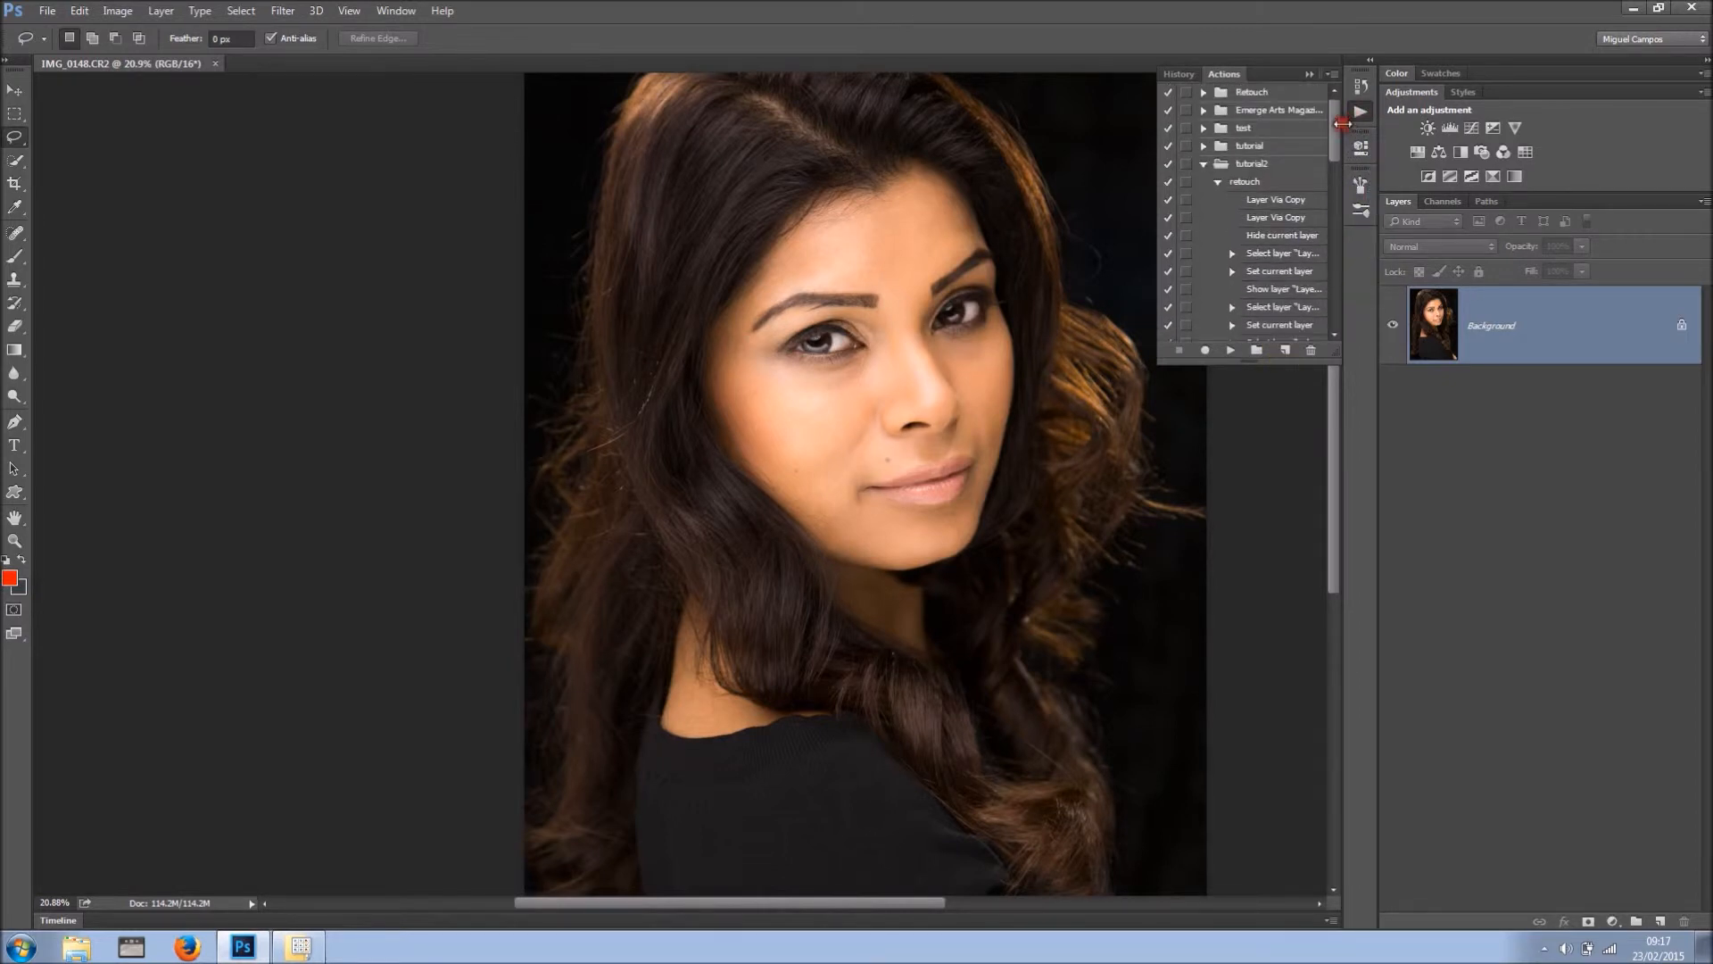
pyautogui.click(1217, 182)
pyautogui.click(1247, 185)
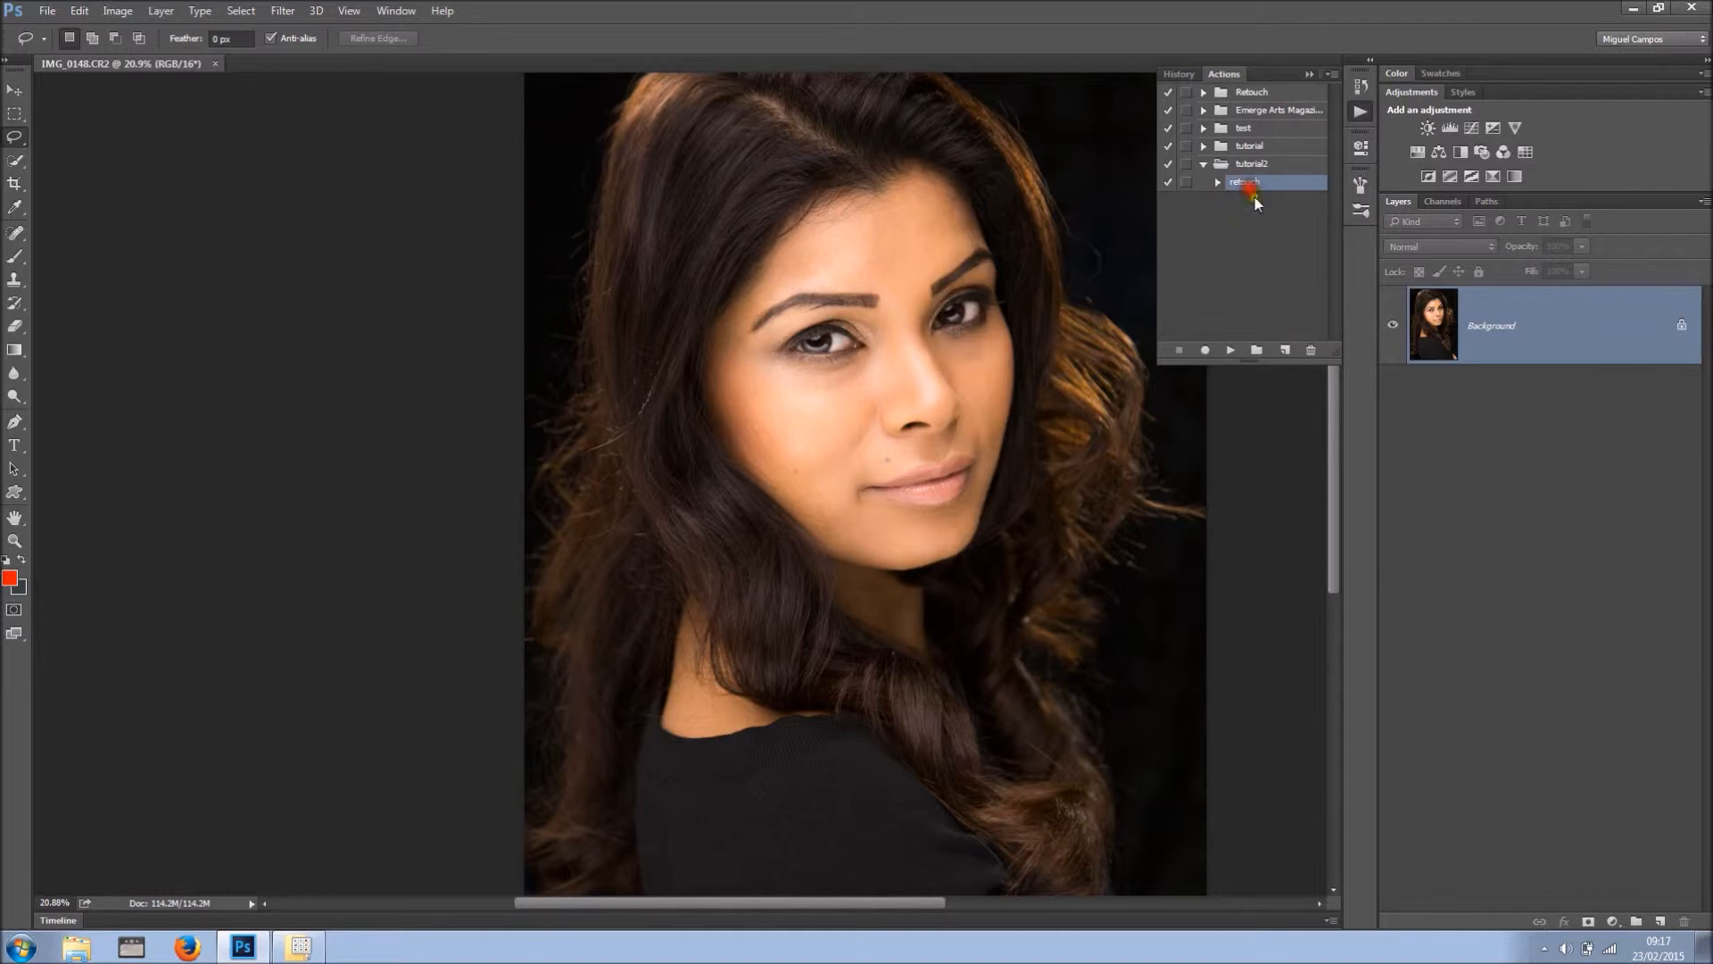
pyautogui.click(1231, 349)
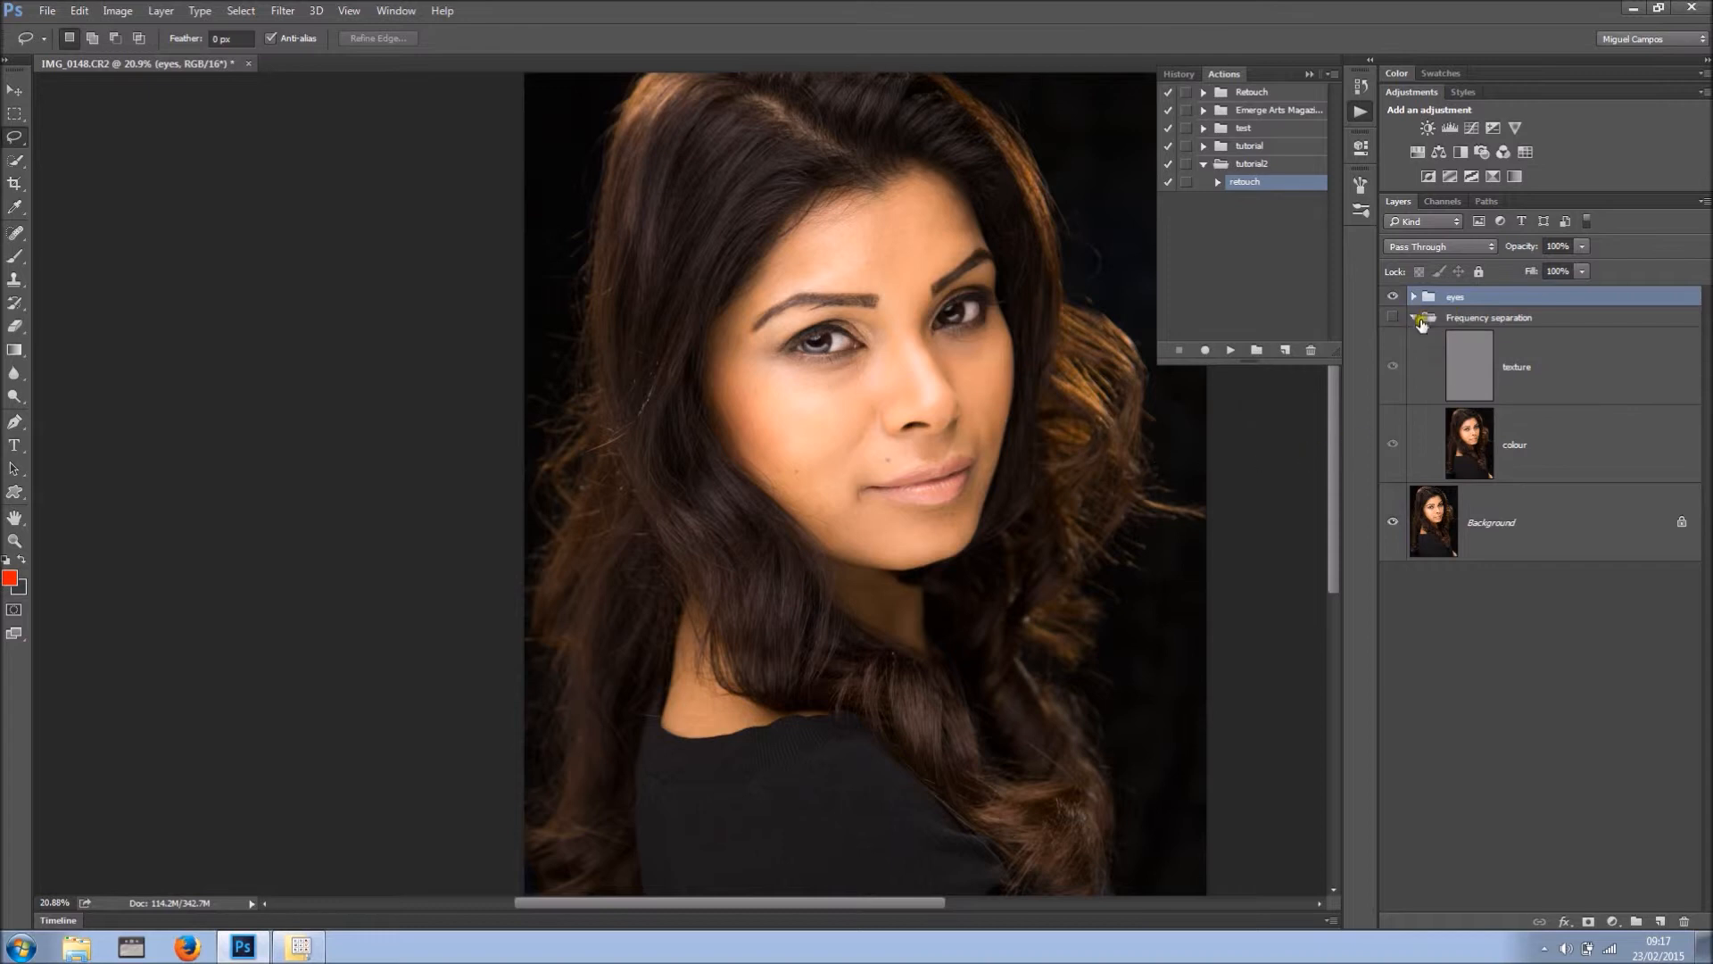
# - Hide the eyes group, show Frequency separation, and set the Clone Stamp to sample only the Current Layer on the texture layer
pyautogui.click(1392, 298)
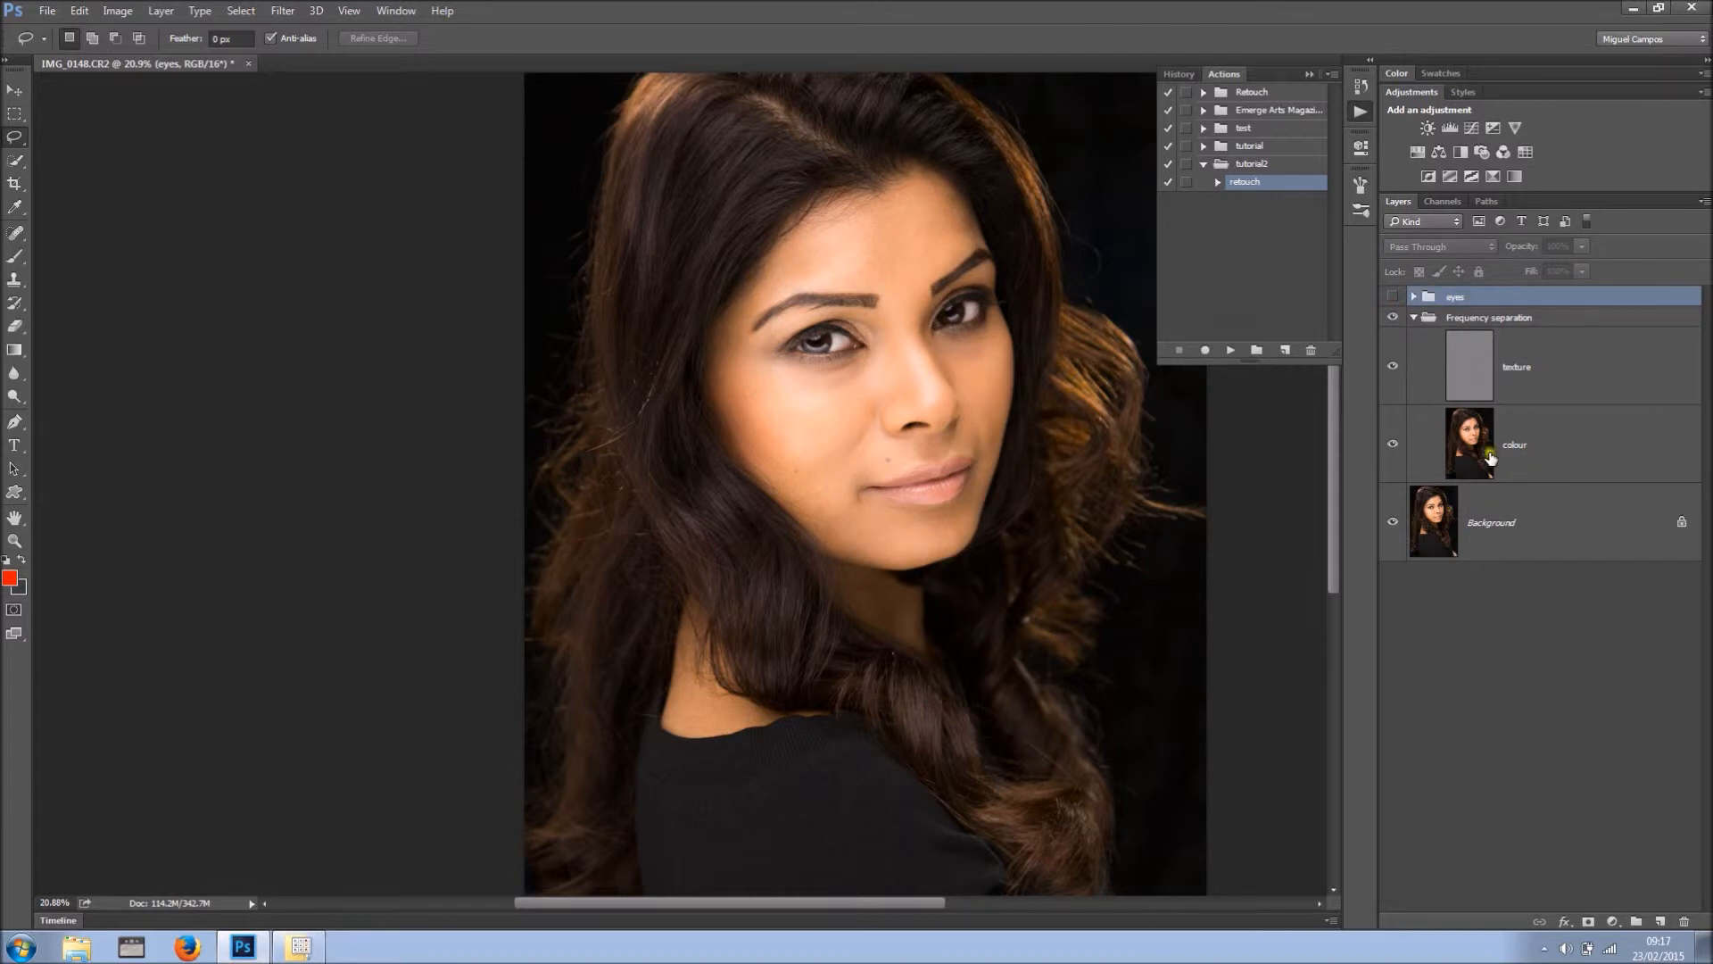
pyautogui.click(1495, 448)
pyautogui.click(1474, 366)
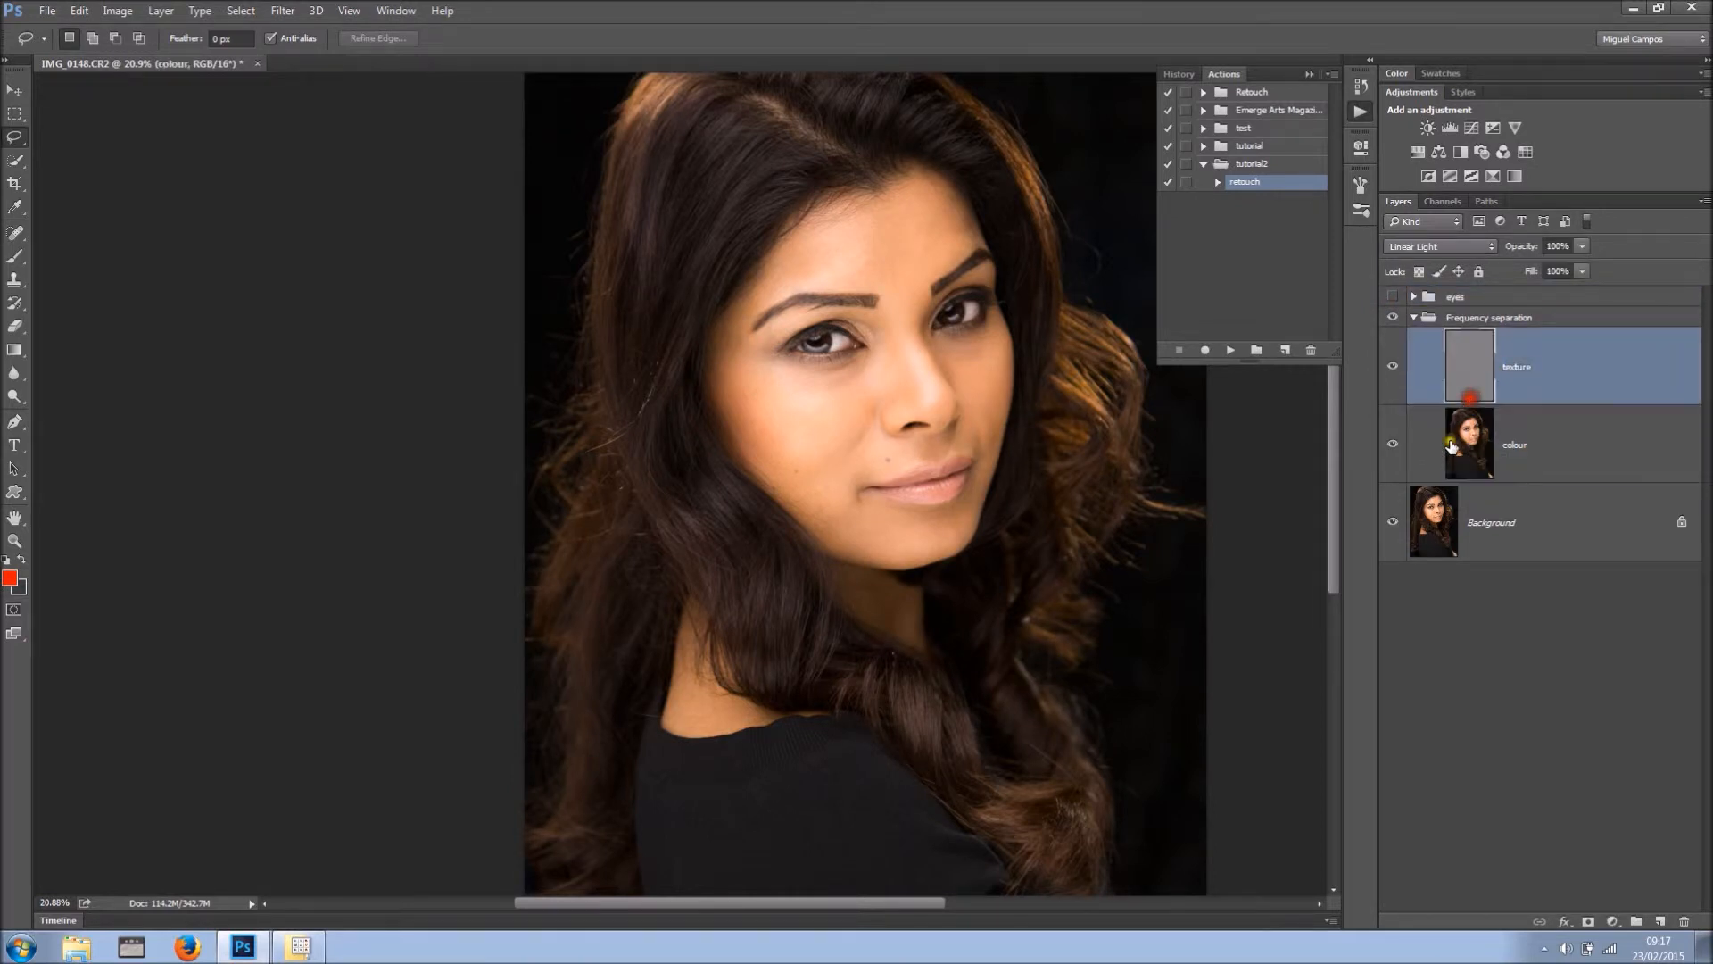
pyautogui.click(15, 278)
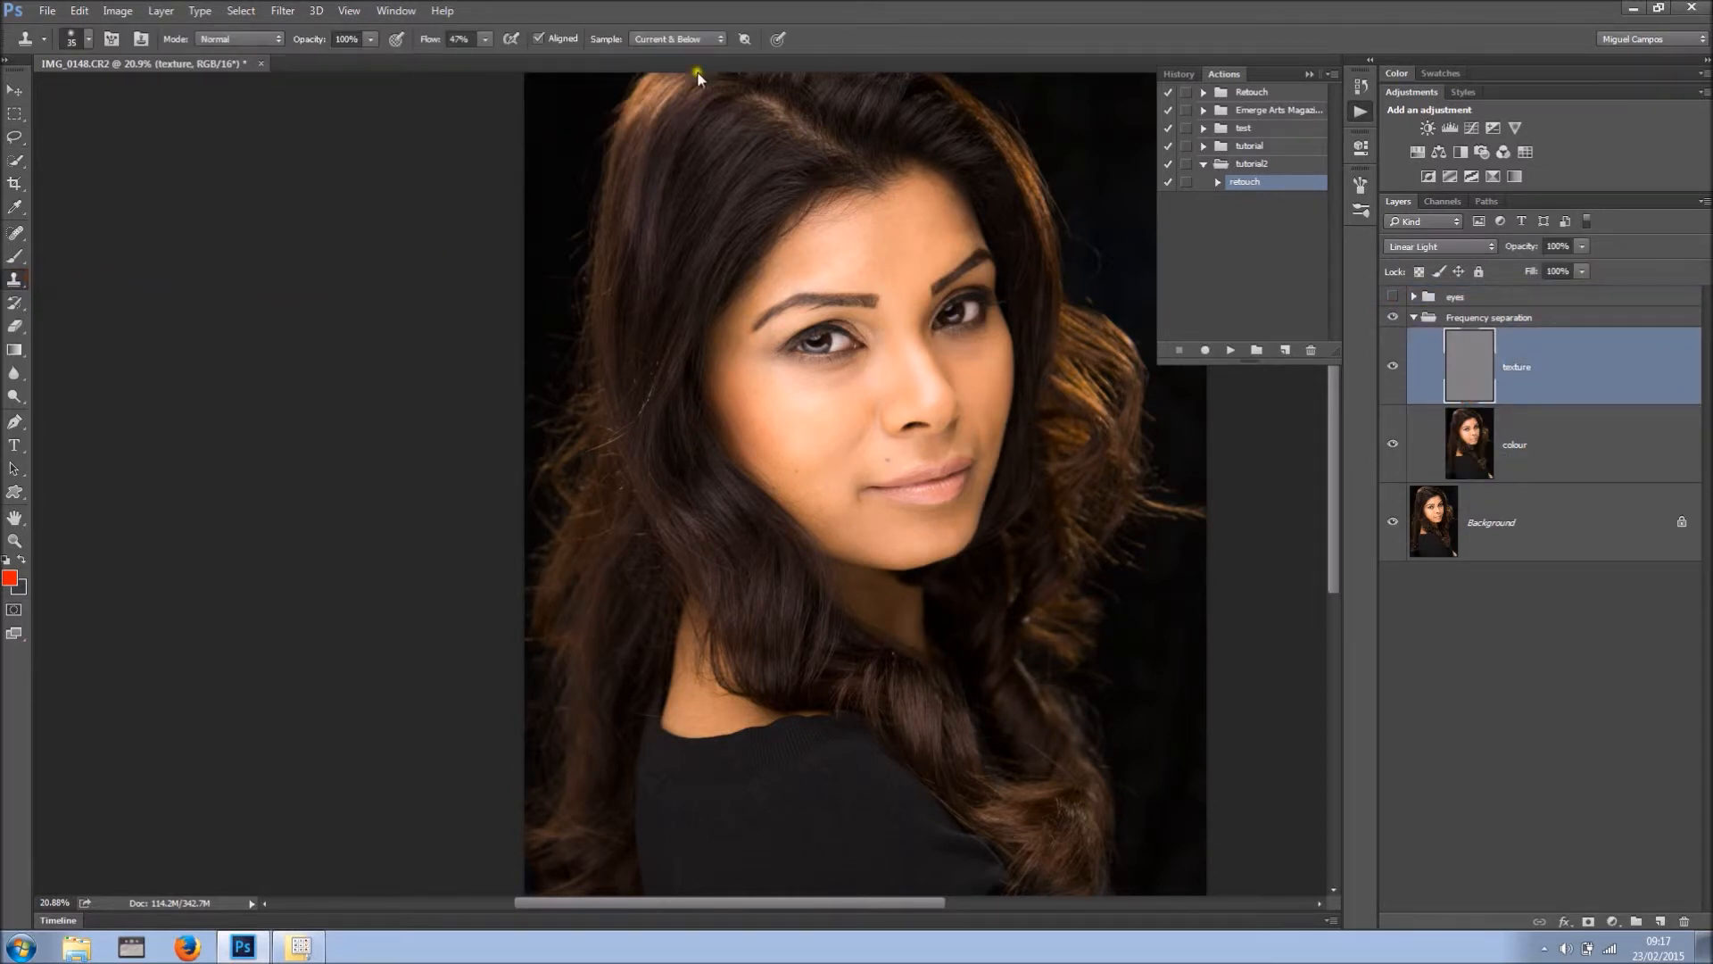
pyautogui.click(676, 40)
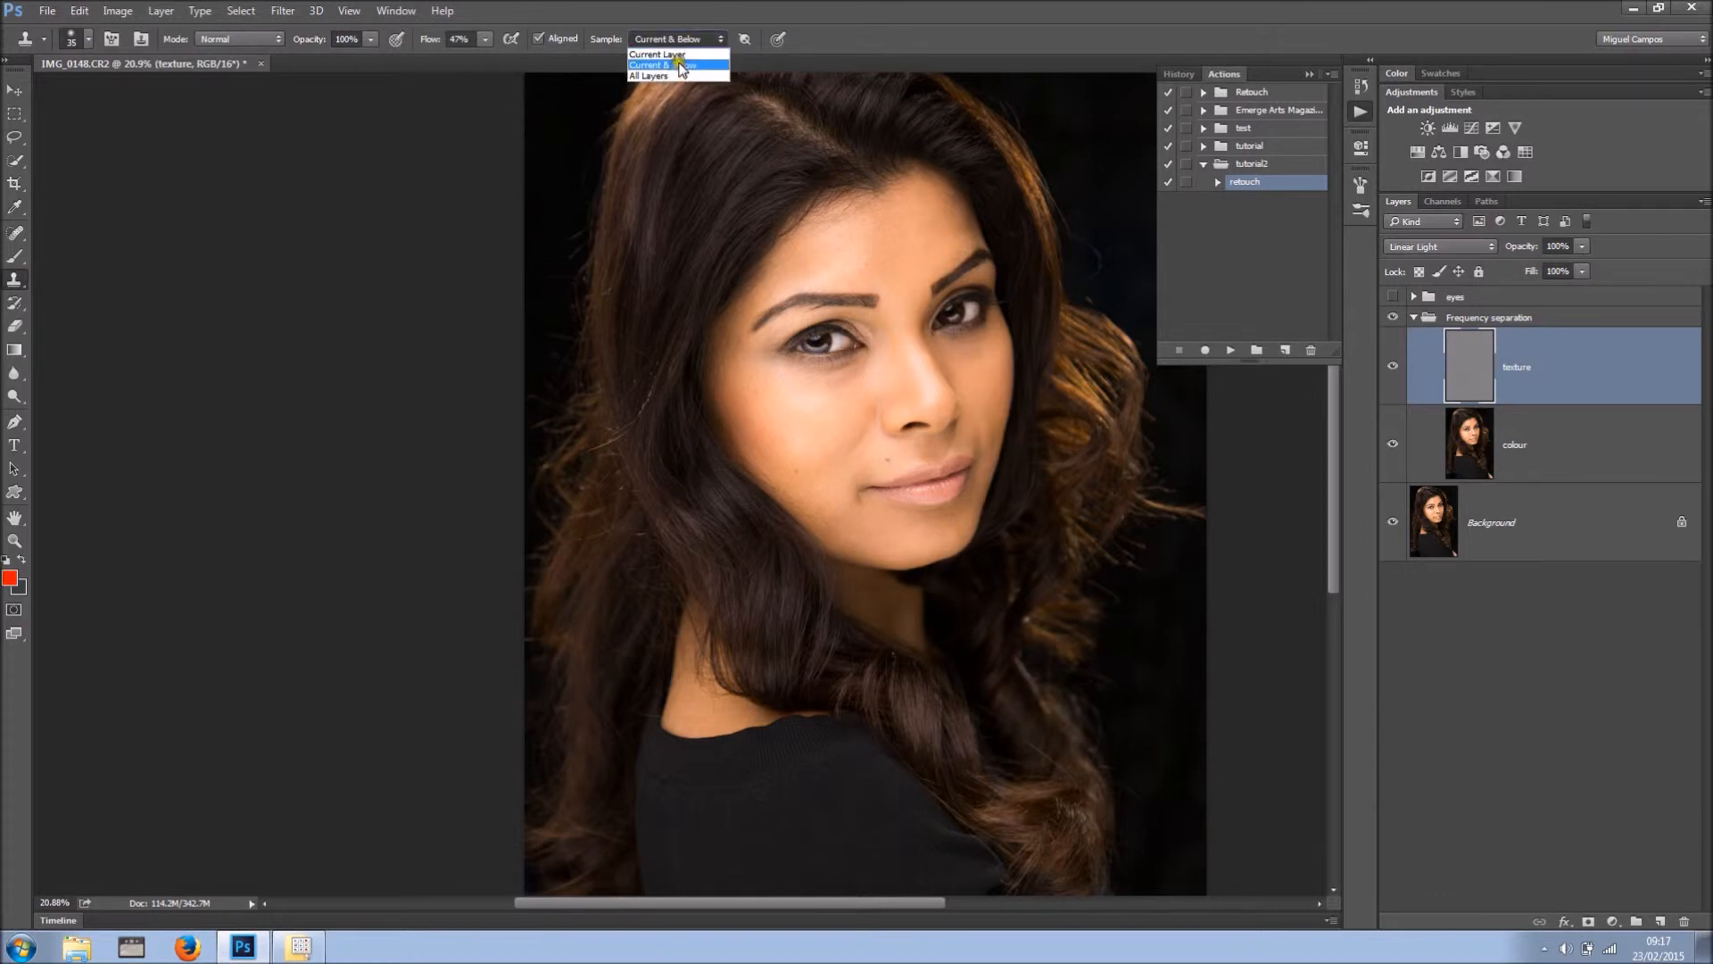
pyautogui.click(668, 54)
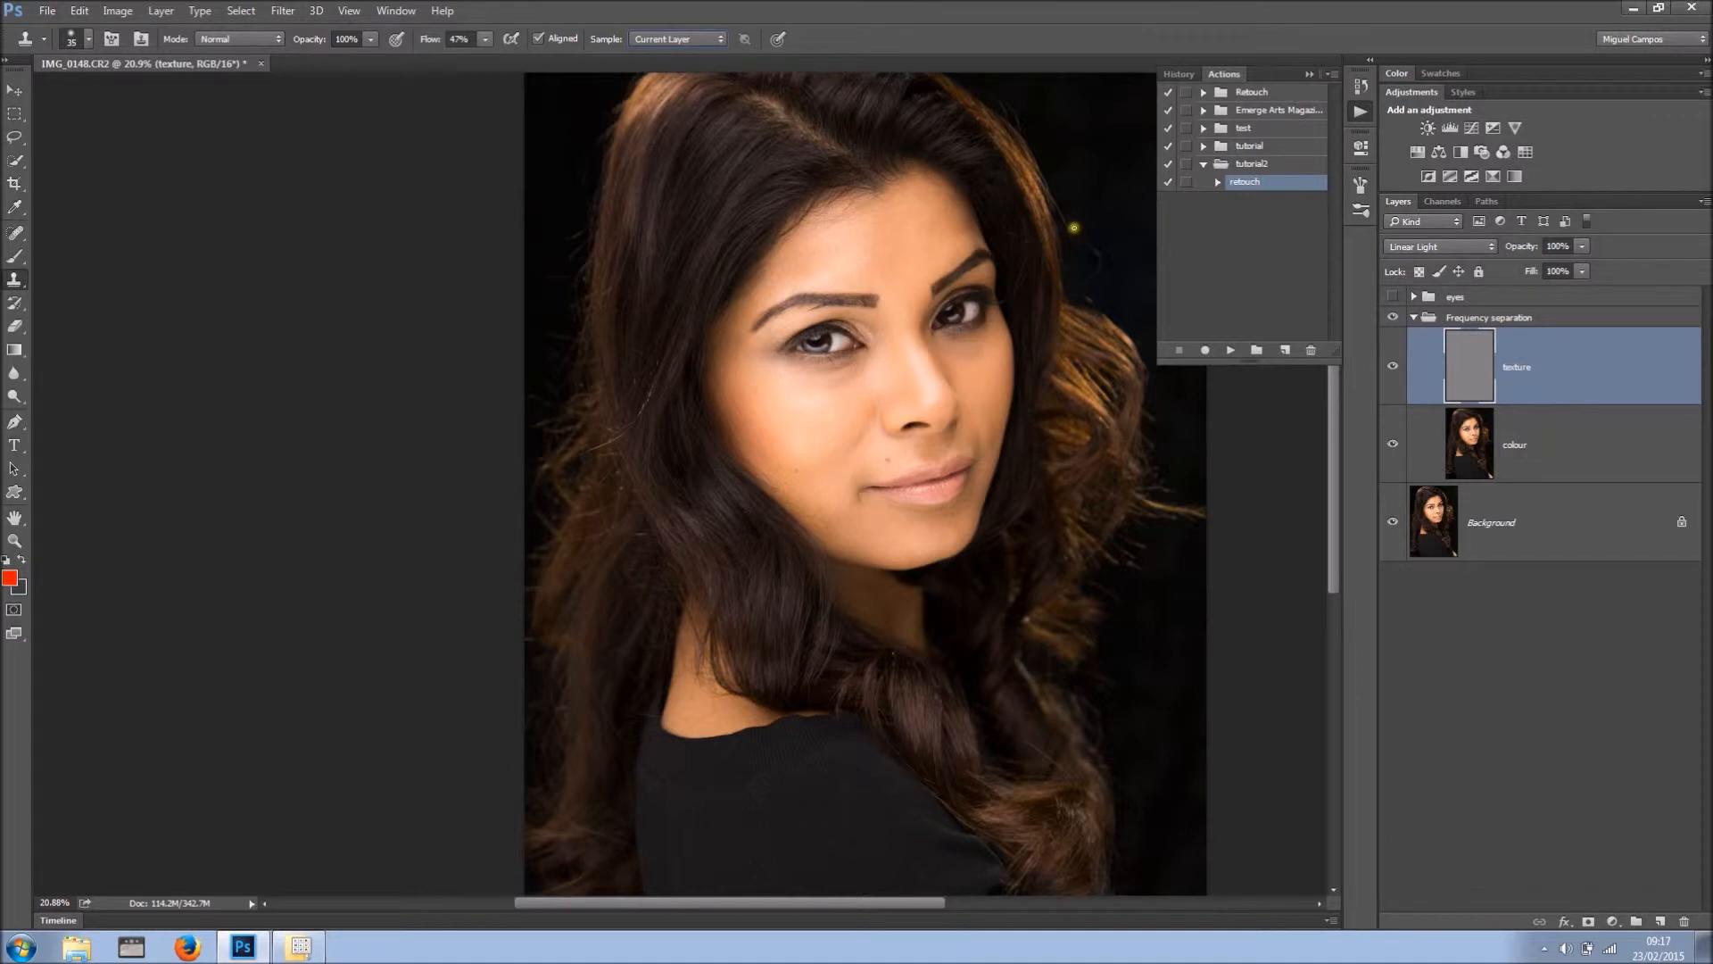
pyautogui.click(1305, 77)
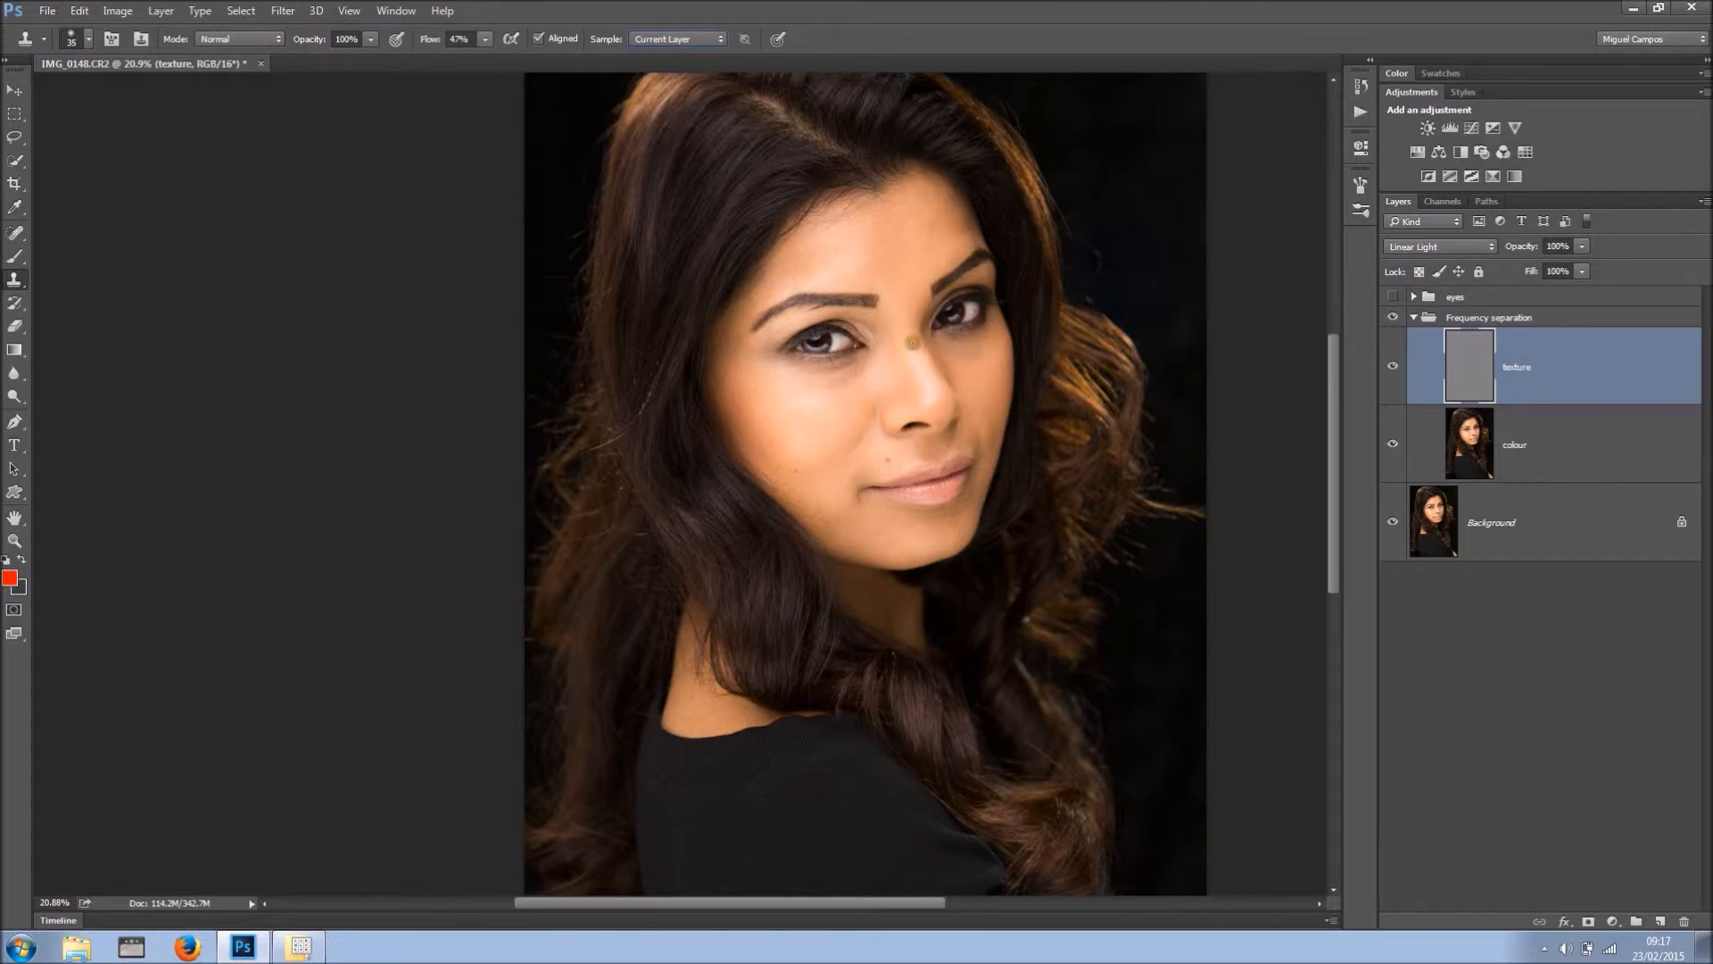
# - Clone clean skin texture over the dark spots in the middle of the forehead on the texture layer
pyautogui.moveTo(884, 249); pyautogui.dragTo(1078, 303)
pyautogui.moveTo(883, 325); pyautogui.dragTo(918, 457)
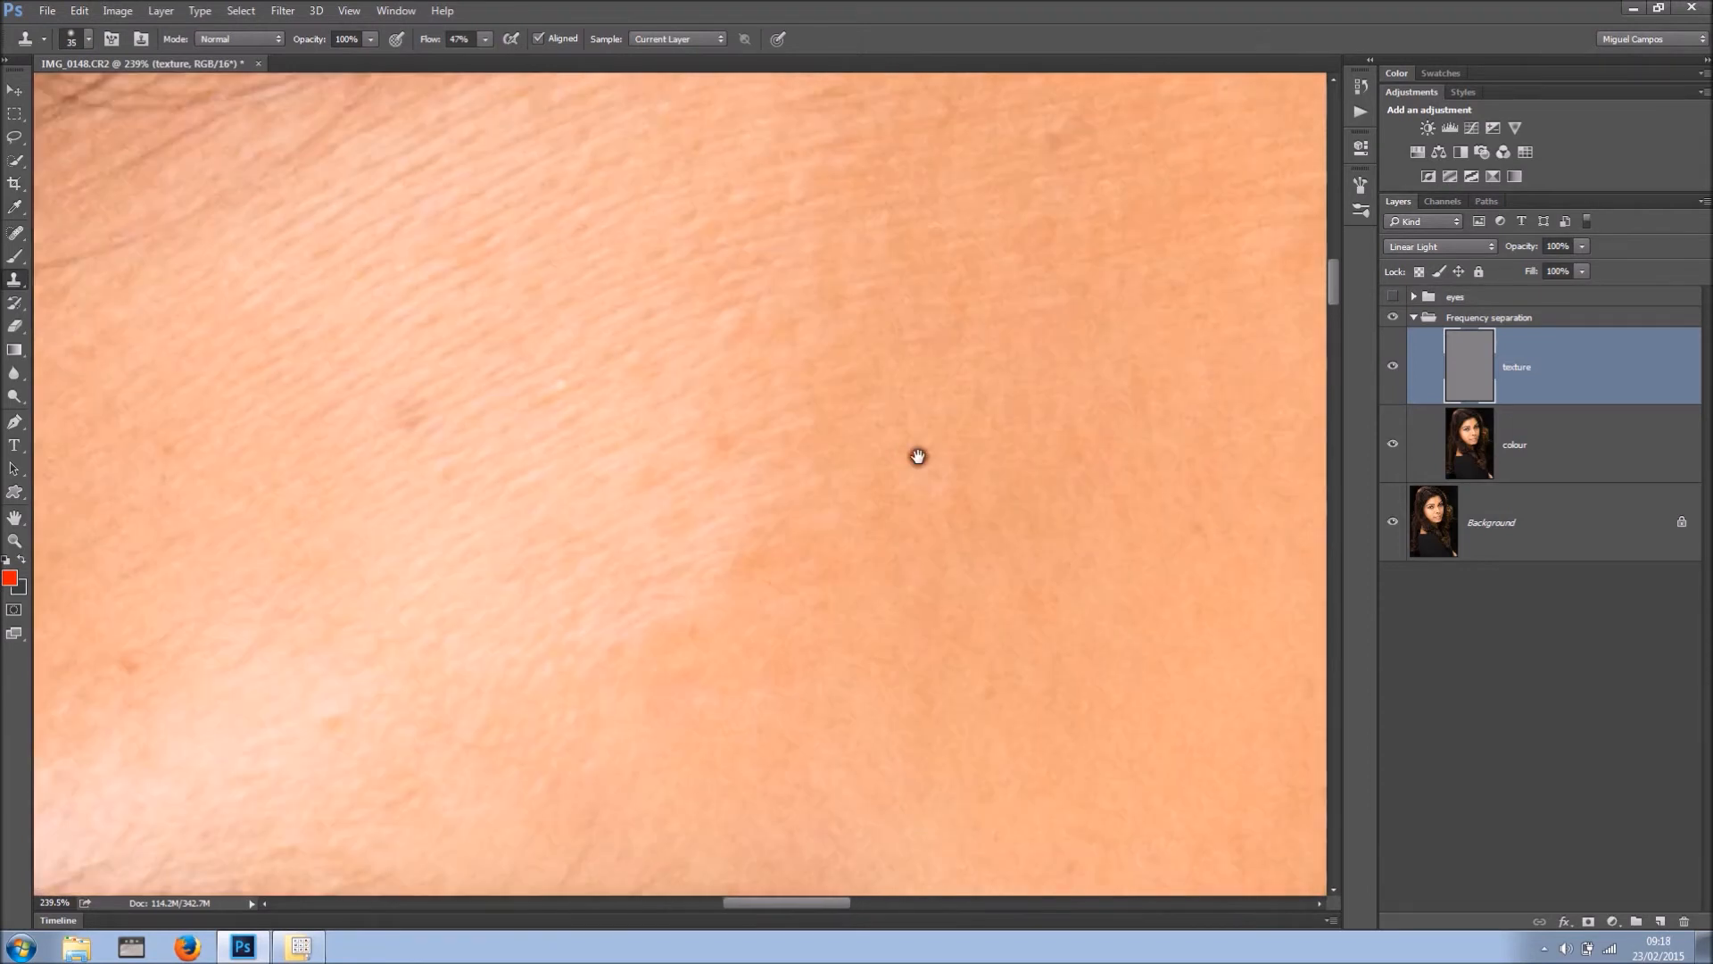
pyautogui.moveTo(499, 389); pyautogui.dragTo(518, 387)
pyautogui.keyDown('alt'); pyautogui.click(477, 387); pyautogui.keyUp('alt')
pyautogui.click(405, 414)
pyautogui.click(393, 407)
pyautogui.moveTo(510, 502); pyautogui.dragTo(681, 431)
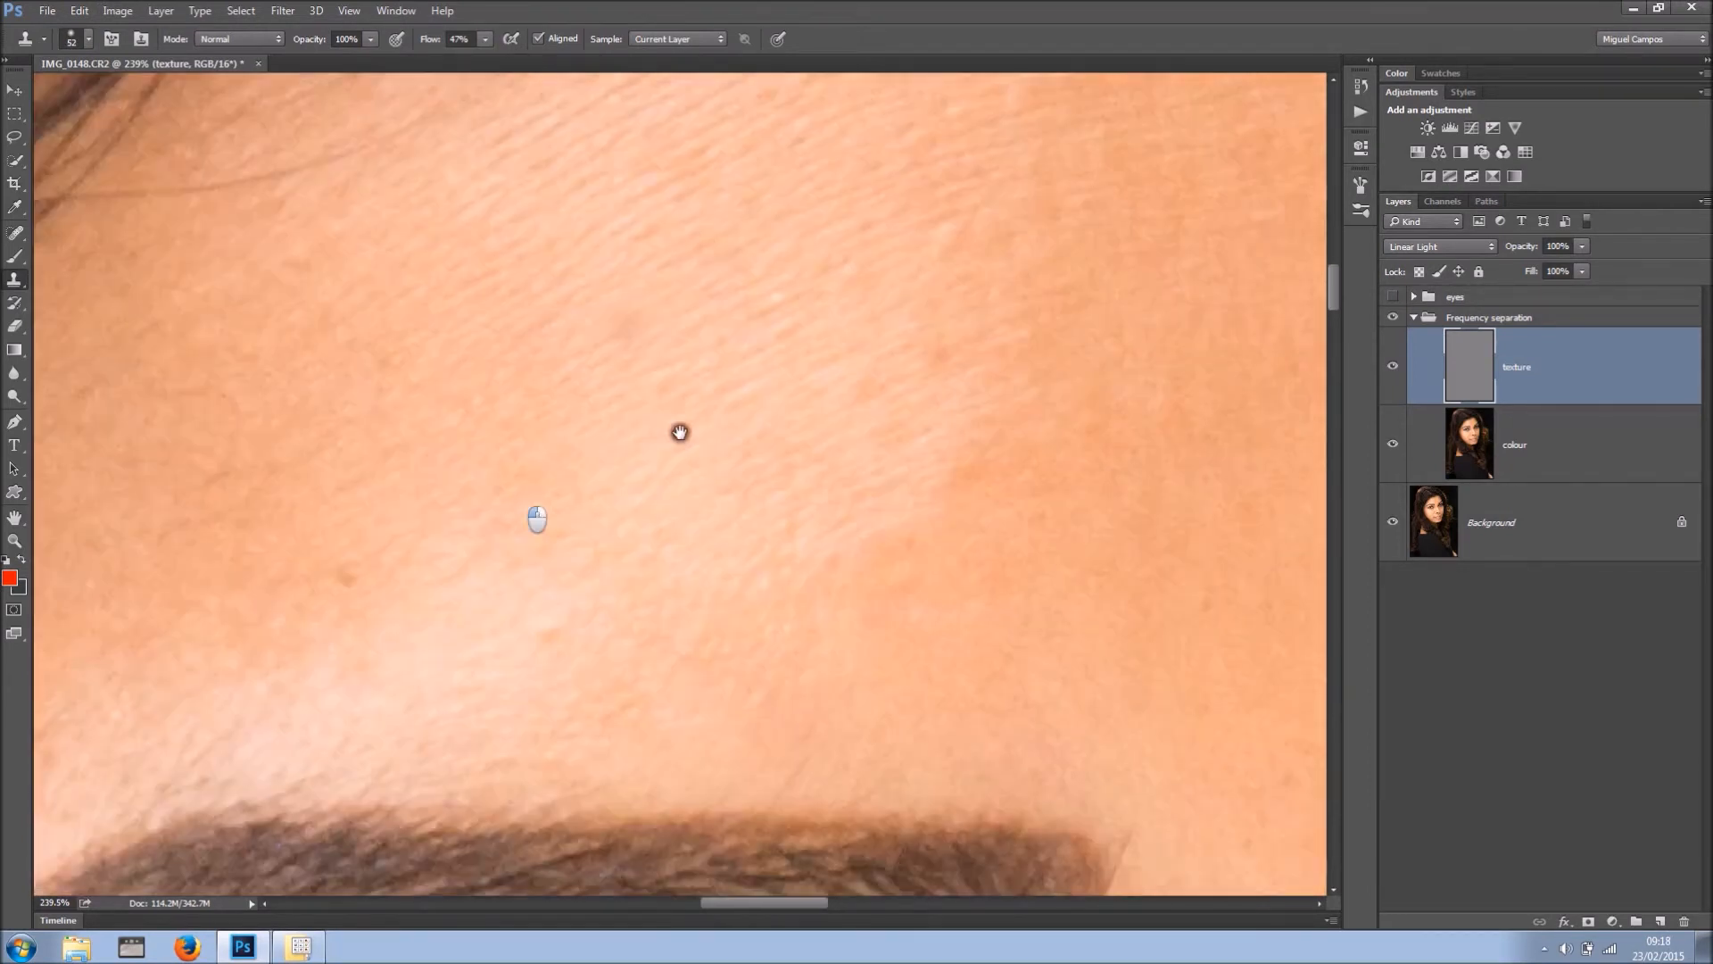
pyautogui.keyDown('alt'); pyautogui.click(707, 306); pyautogui.keyUp('alt')
pyautogui.click(644, 325)
pyautogui.click(618, 302)
pyautogui.click(642, 314)
pyautogui.click(785, 338)
# - Raise the Clone Stamp flow to 74% and clone out the small spots between the eyebrow and the hairline
pyautogui.click(485, 38)
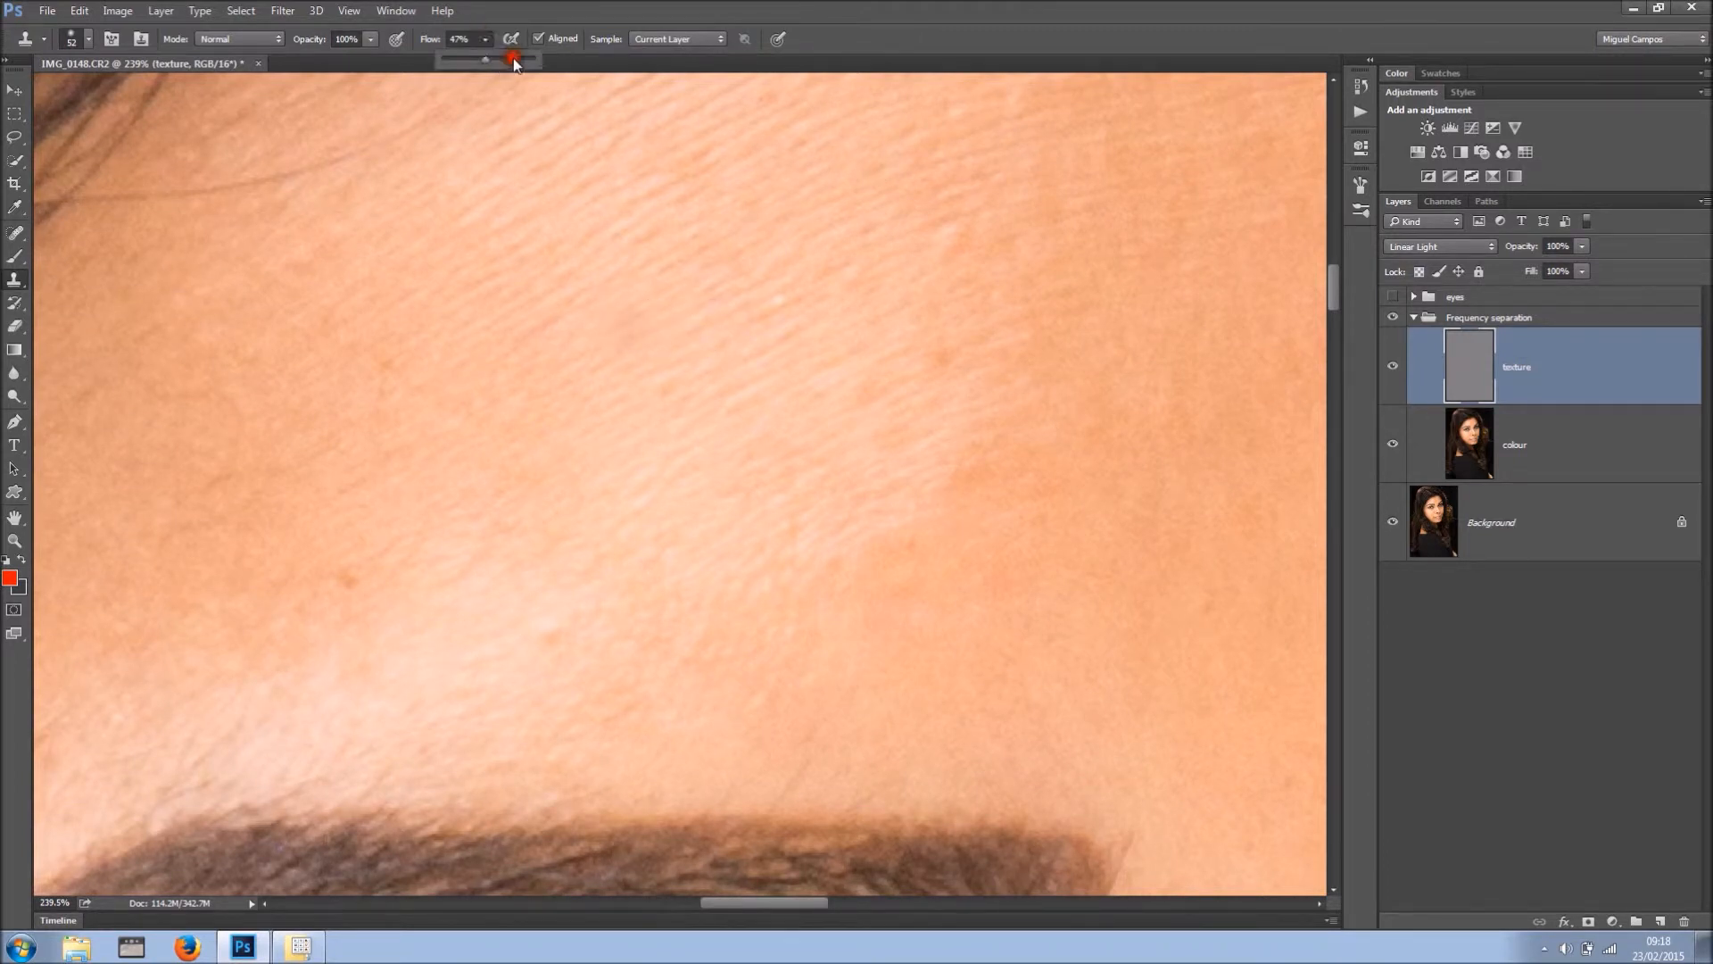
pyautogui.click(509, 59)
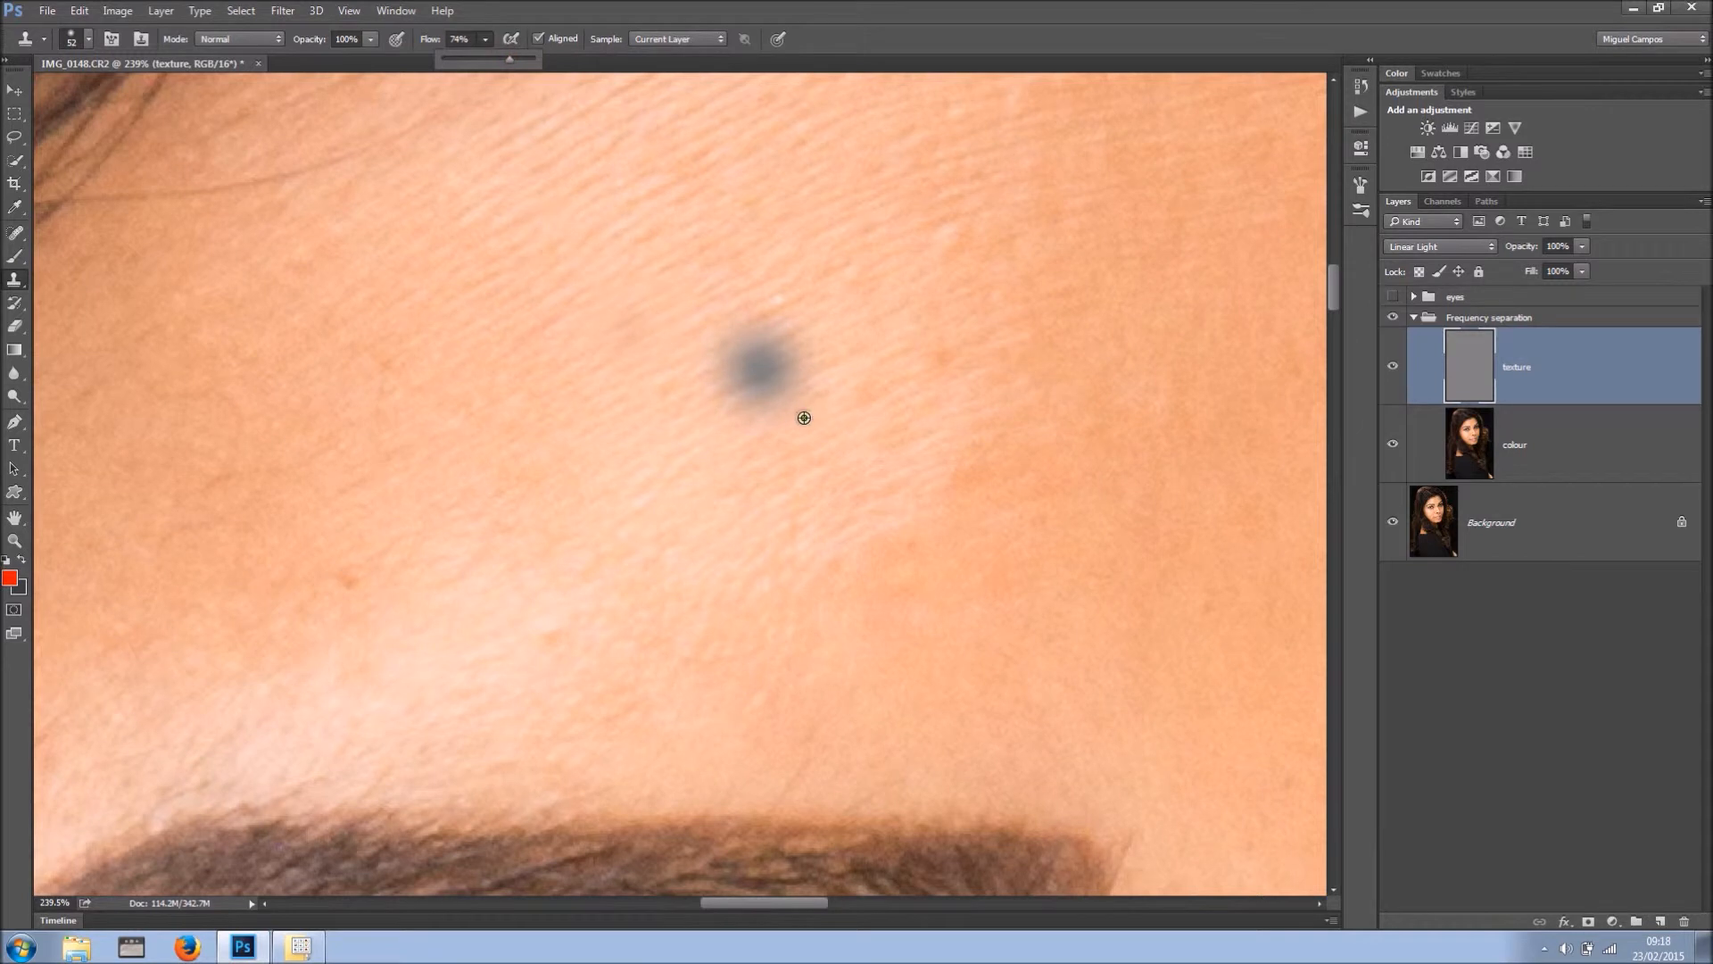
pyautogui.moveTo(800, 408); pyautogui.dragTo(774, 411)
pyautogui.keyDown('alt'); pyautogui.click(389, 541); pyautogui.keyUp('alt')
pyautogui.click(346, 575)
pyautogui.click(356, 560)
pyautogui.keyDown('alt'); pyautogui.click(406, 551); pyautogui.keyUp('alt')
pyautogui.click(359, 577)
pyautogui.click(343, 577)
pyautogui.keyDown('alt'); pyautogui.click(447, 440); pyautogui.keyUp('alt')
pyautogui.keyDown('alt'); pyautogui.click(424, 374); pyautogui.keyUp('alt')
pyautogui.click(385, 364)
pyautogui.keyDown('alt'); pyautogui.click(473, 426); pyautogui.keyUp('alt')
pyautogui.click(339, 300)
pyautogui.click(292, 272)
pyautogui.keyDown('alt'); pyautogui.click(501, 330); pyautogui.keyUp('alt')
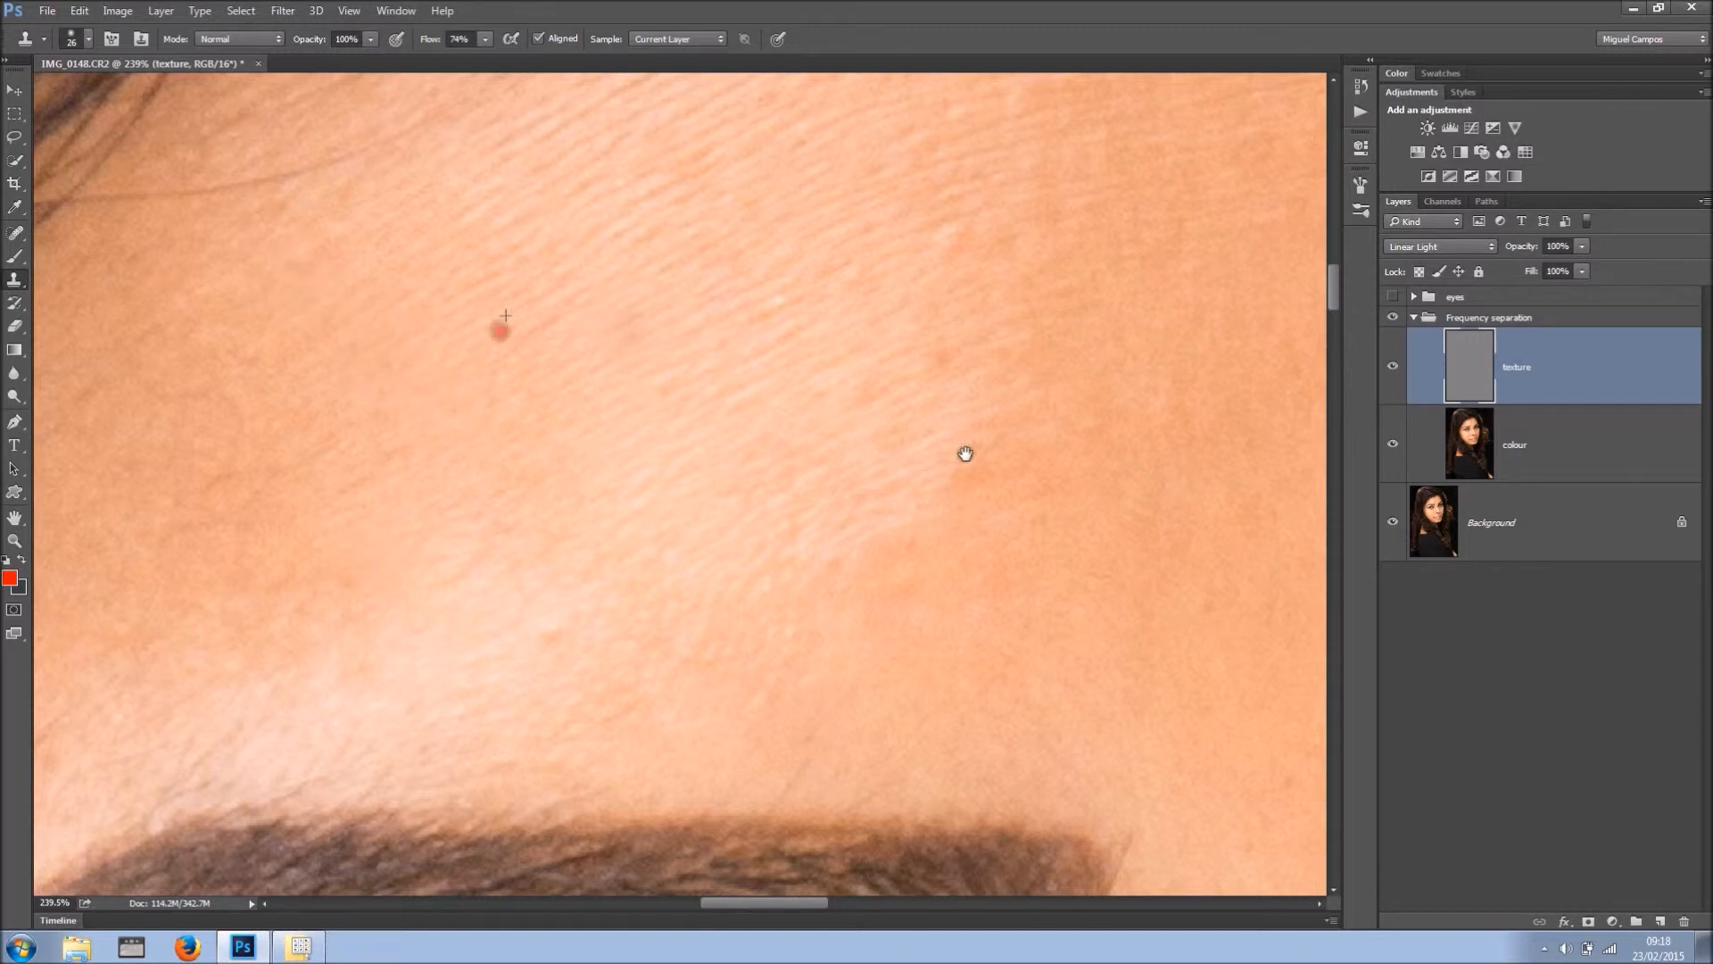
# - On the colour layer, lasso the central forehead area between the hairline and eyebrows with an 8.3 px feather
pyautogui.moveTo(1055, 488)
pyautogui.mouseDown()
pyautogui.moveTo(780, 554)
pyautogui.moveTo(854, 555)
pyautogui.moveTo(949, 344)
pyautogui.moveTo(909, 506)
pyautogui.mouseUp()
pyautogui.click(1508, 460)
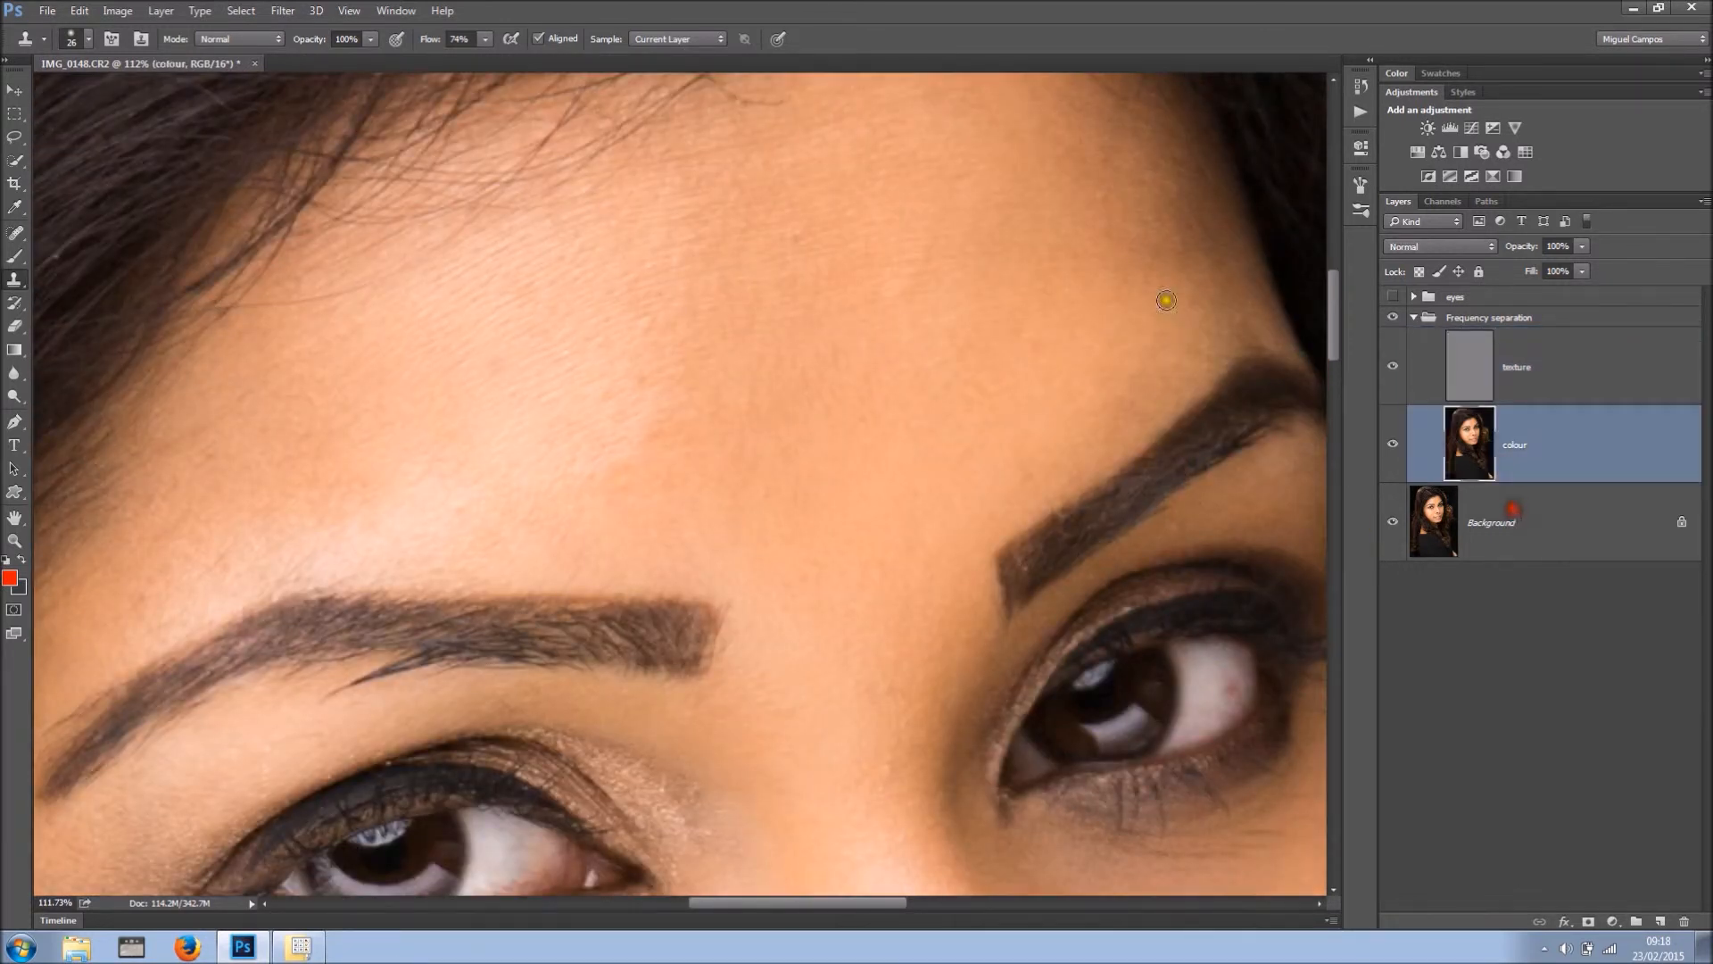
pyautogui.click(14, 137)
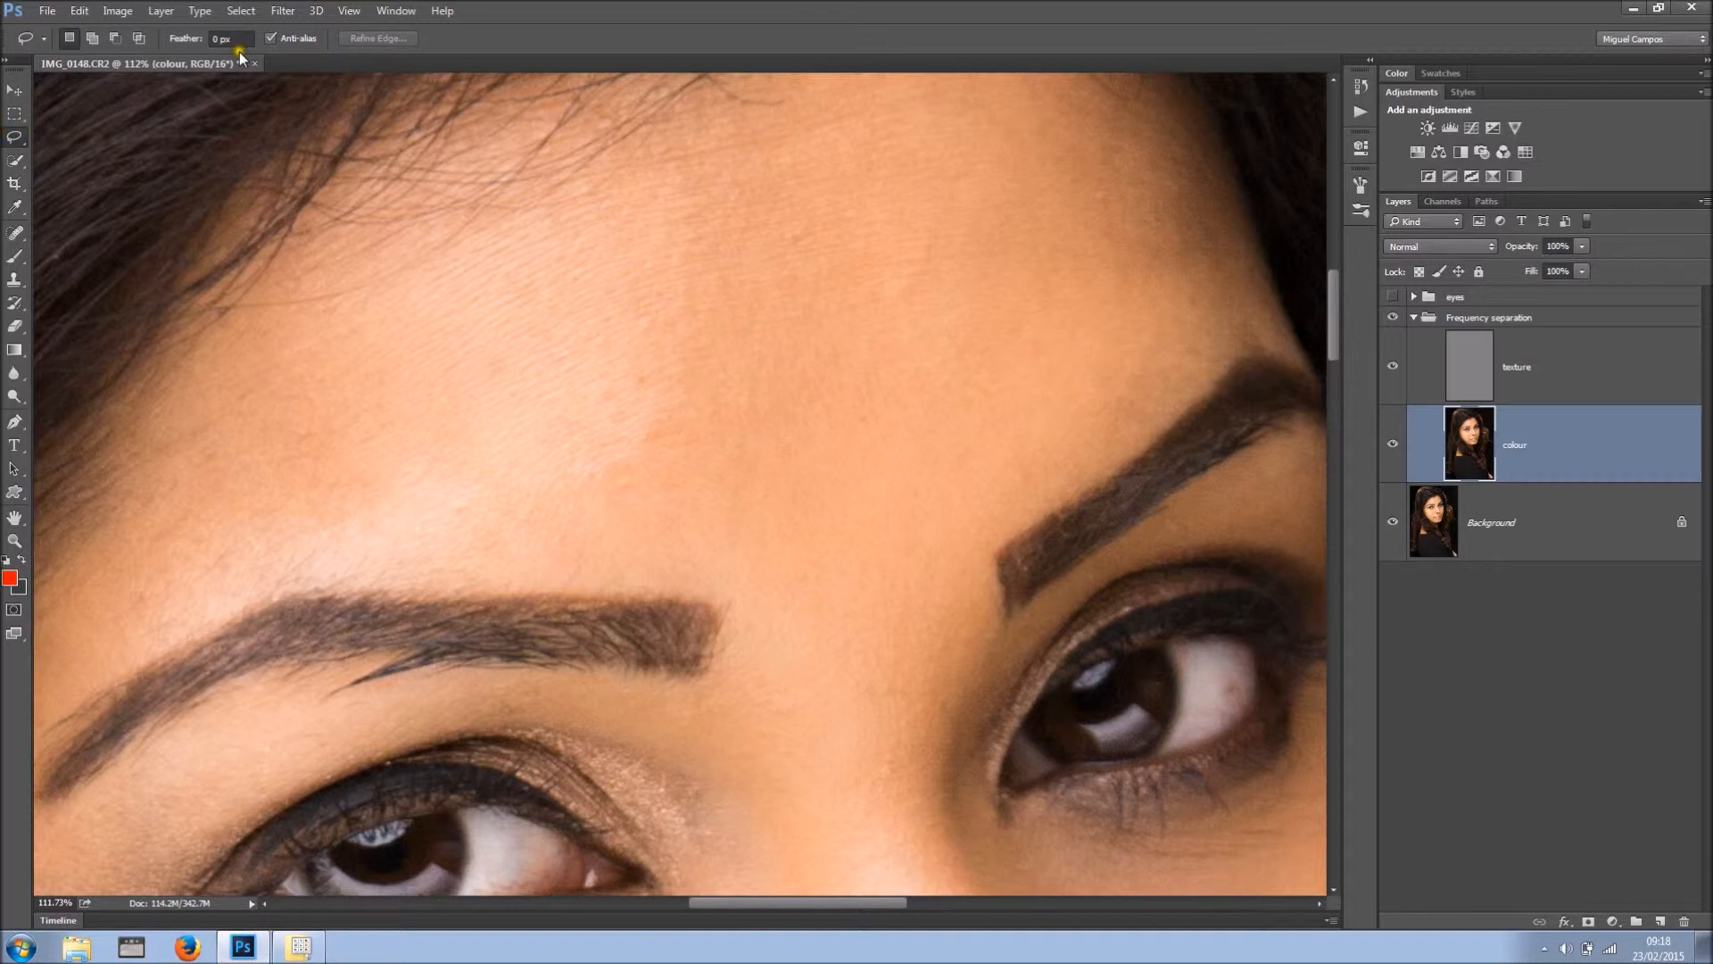
pyautogui.moveTo(185, 39); pyautogui.dragTo(258, 62)
pyautogui.moveTo(853, 185)
pyautogui.mouseDown()
pyautogui.moveTo(373, 464)
pyautogui.moveTo(987, 440)
pyautogui.moveTo(830, 173)
pyautogui.mouseUp()
# - Apply a Gaussian Blur to the selected forehead area of the colour layer and deselect it
pyautogui.click(283, 11)
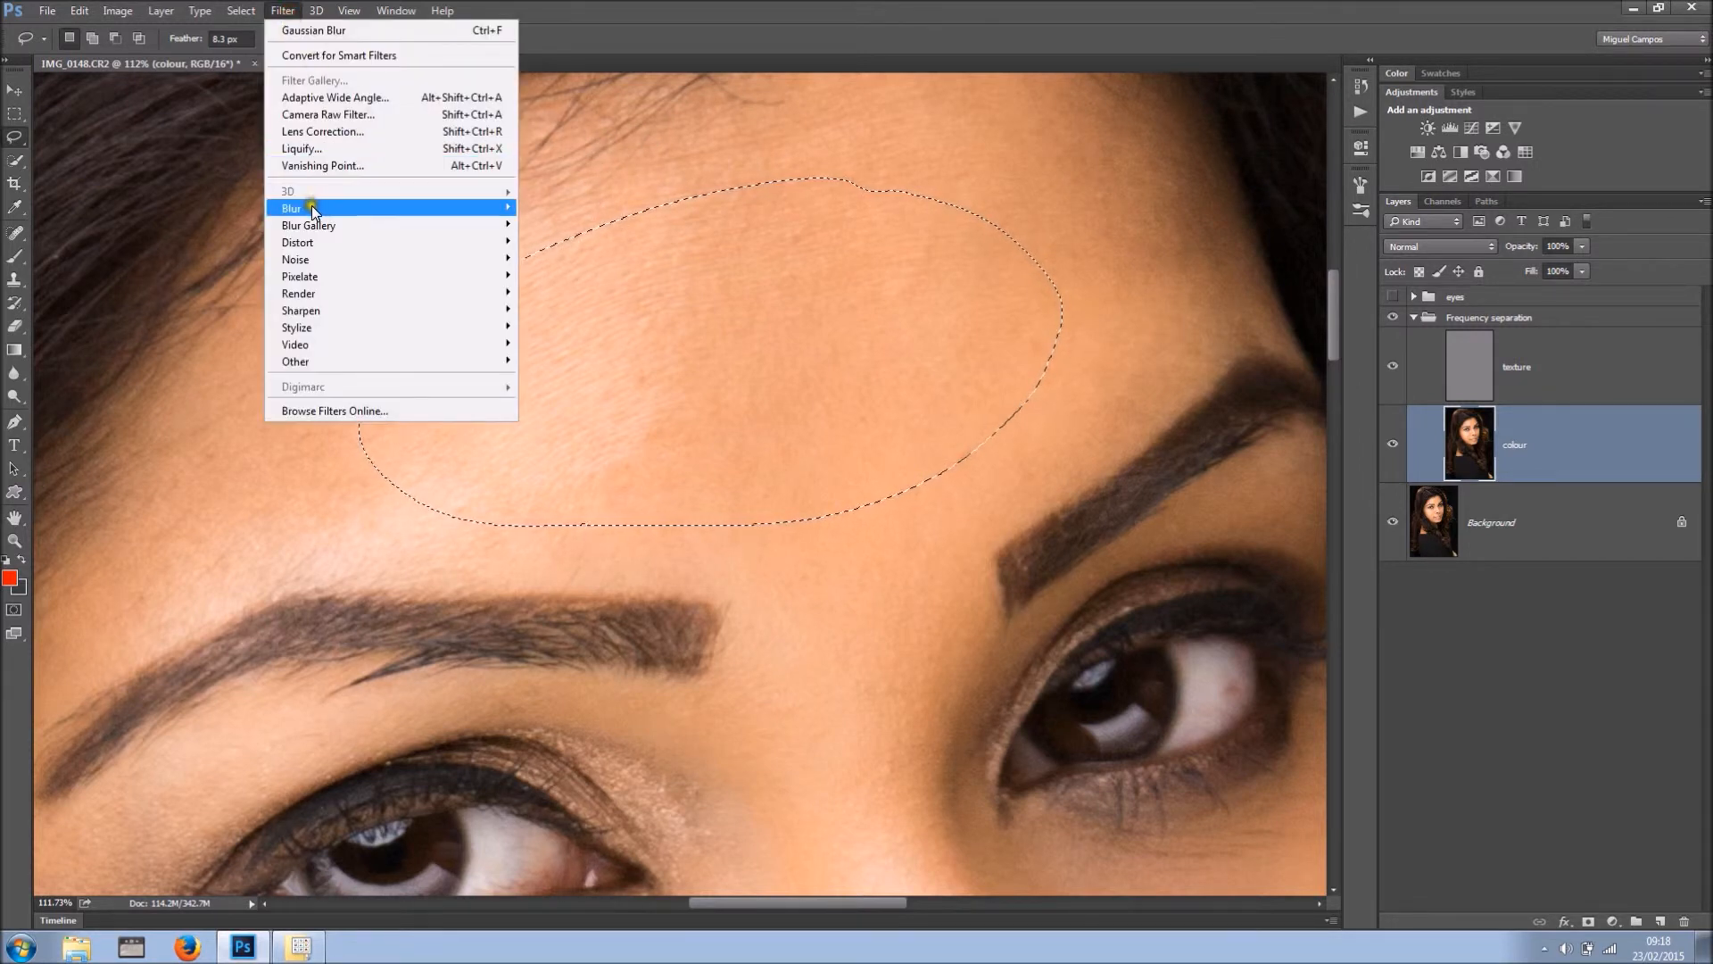
pyautogui.moveTo(313, 207)
pyautogui.click(575, 276)
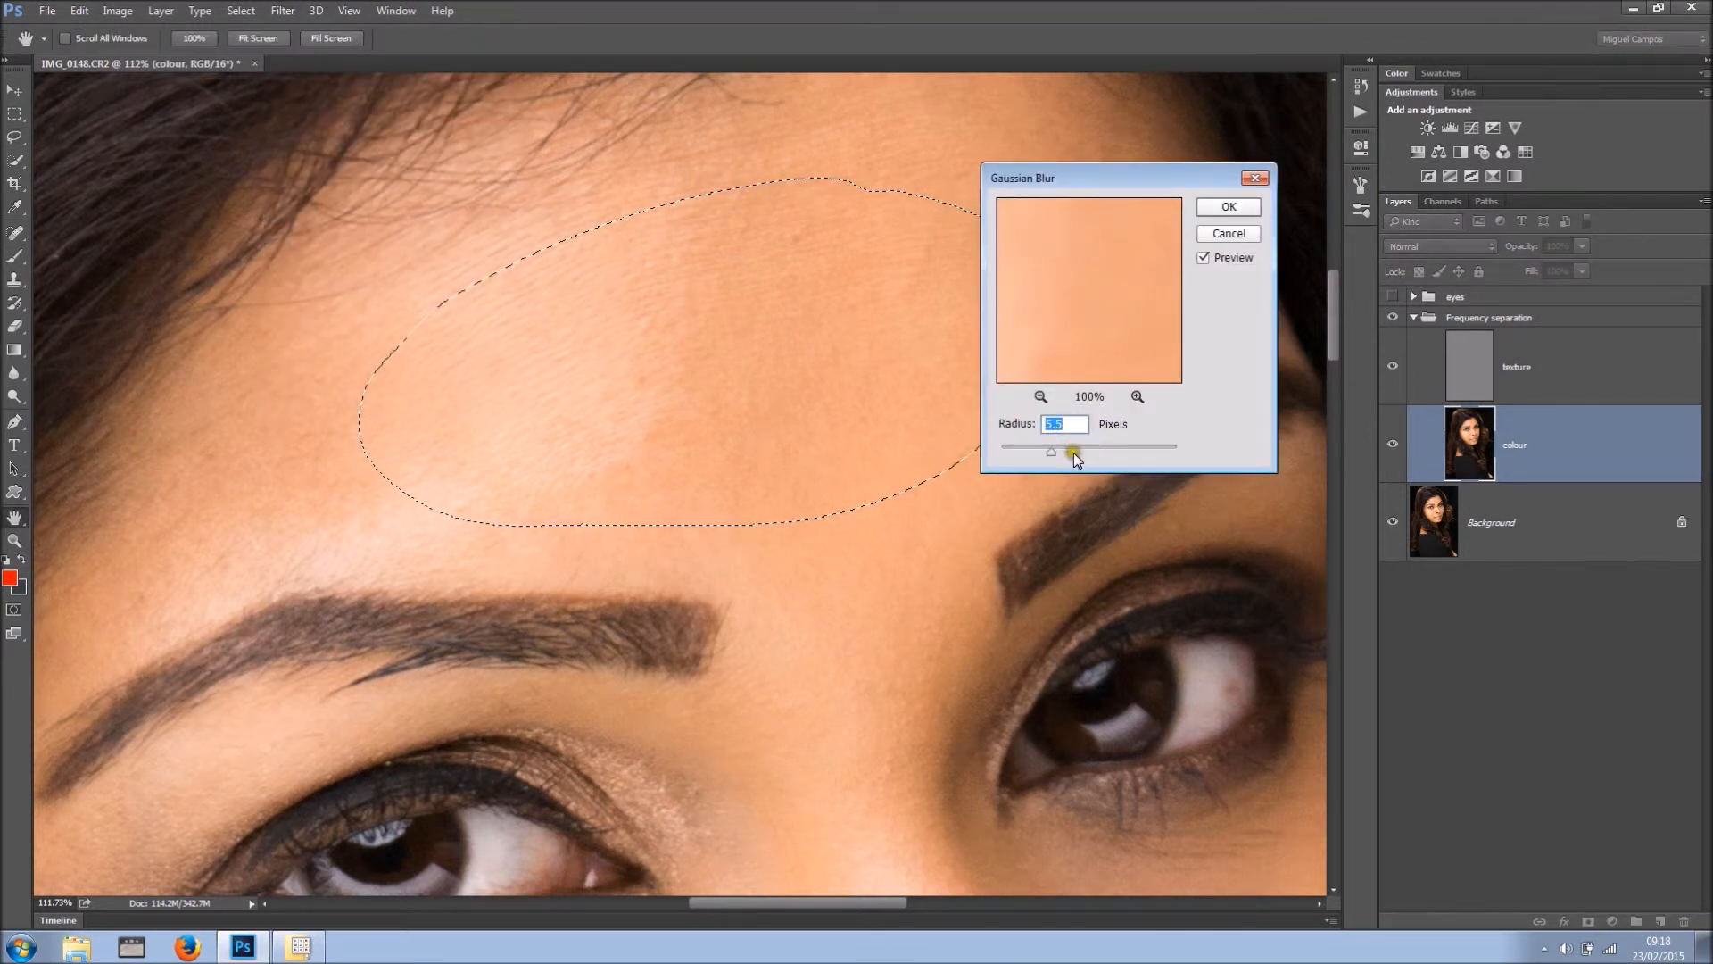
pyautogui.click(1229, 206)
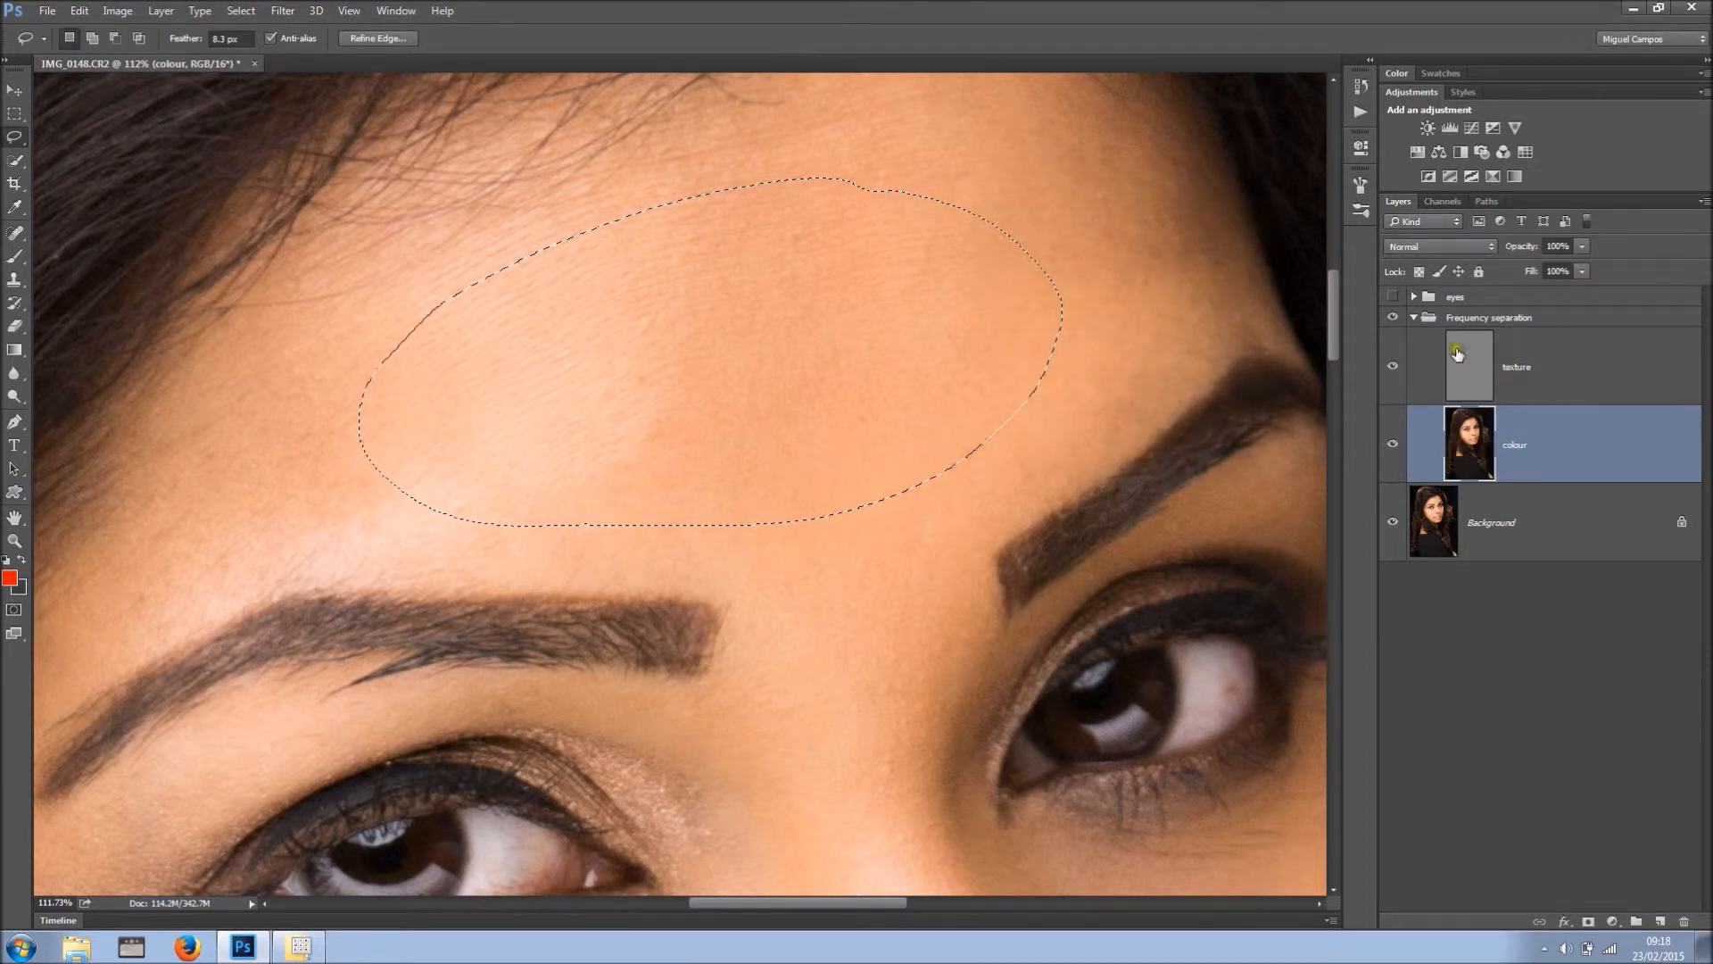
pyautogui.hotkey('ctrl', 'd')
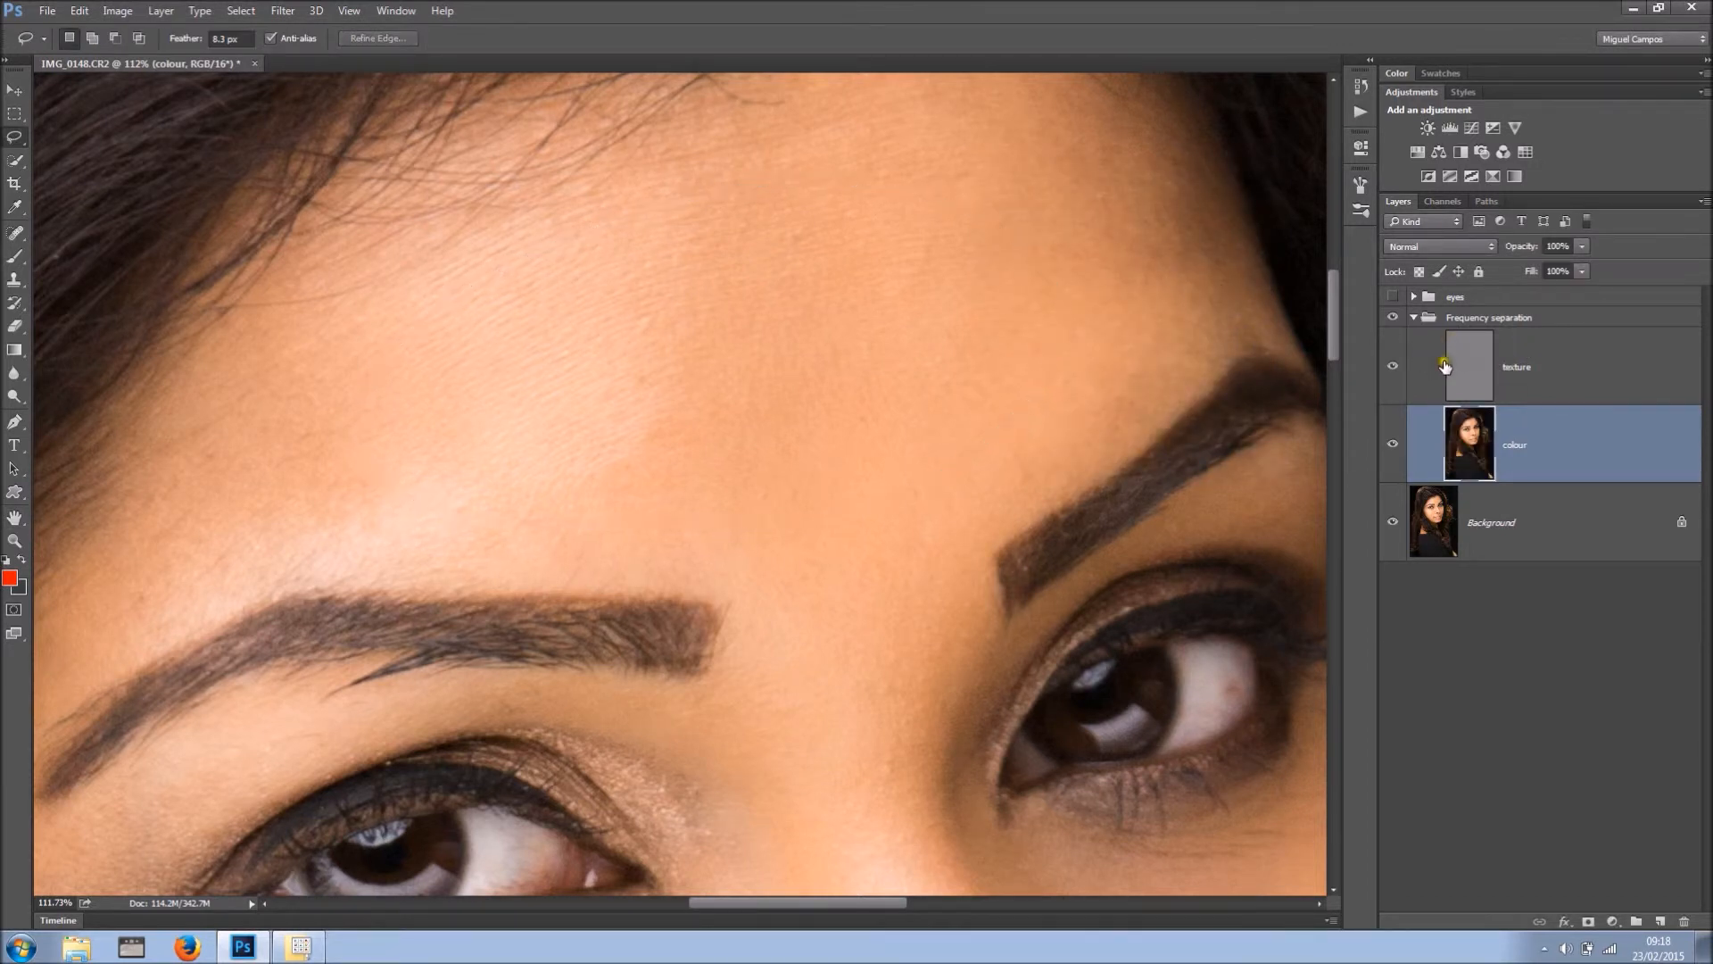
# - Collapse the Frequency separation group, and make the eyes group visible and expanded
pyautogui.click(1415, 318)
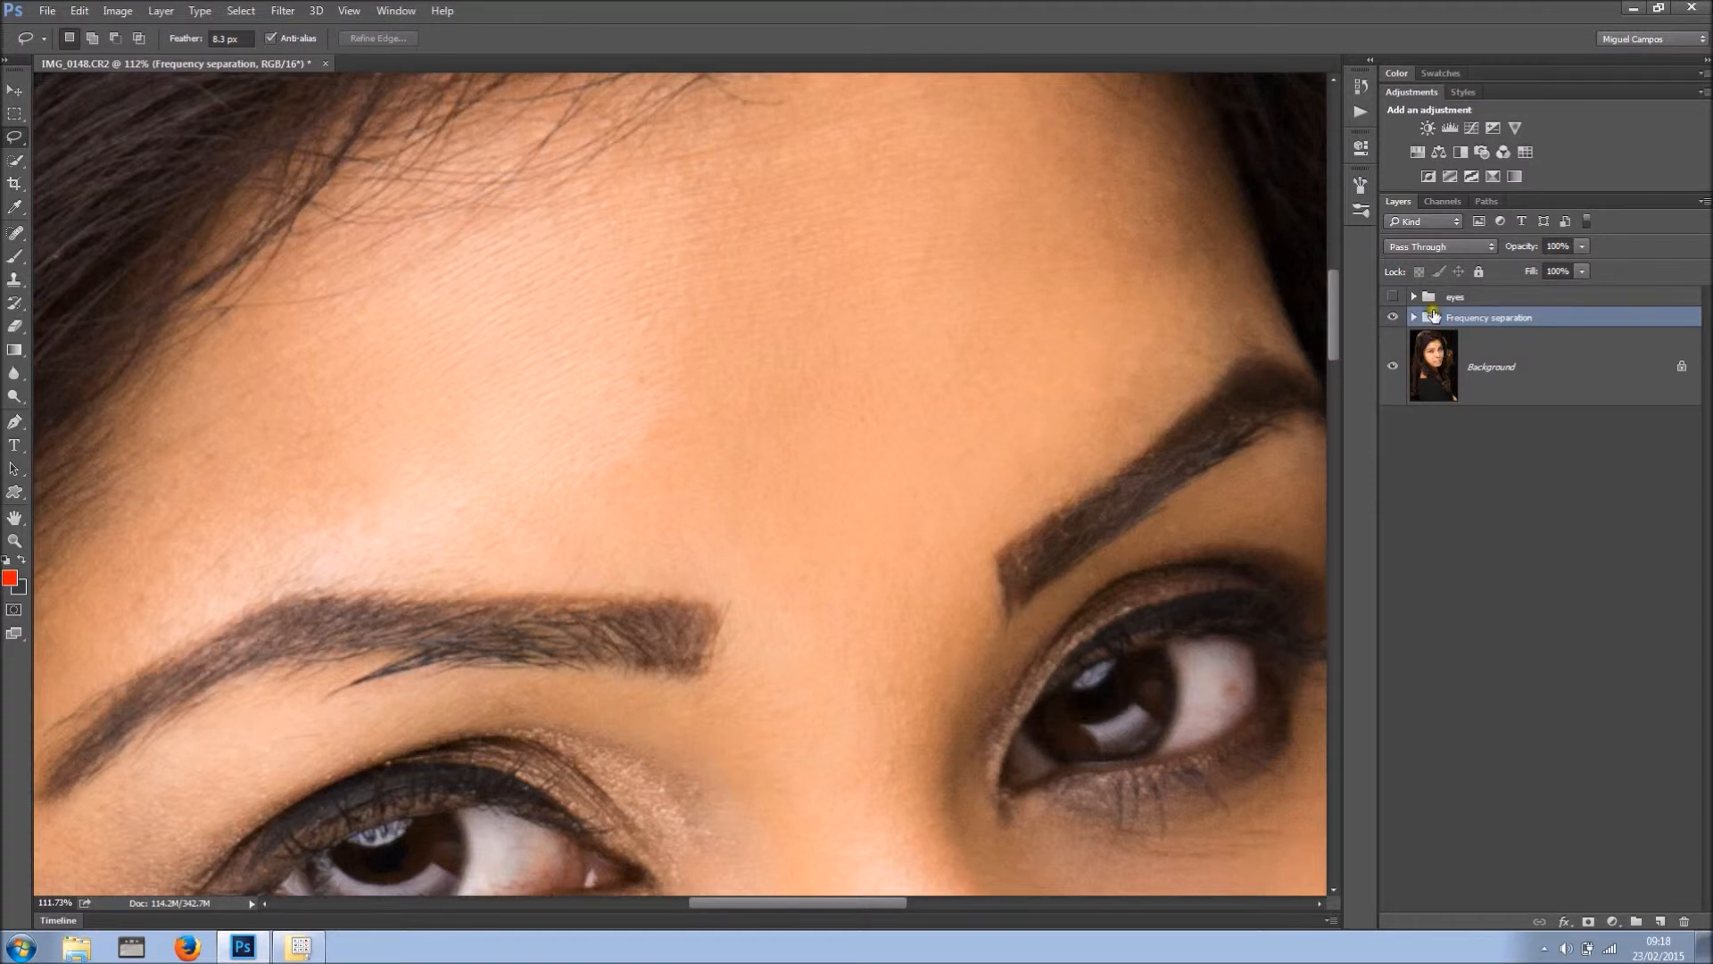
pyautogui.click(1413, 297)
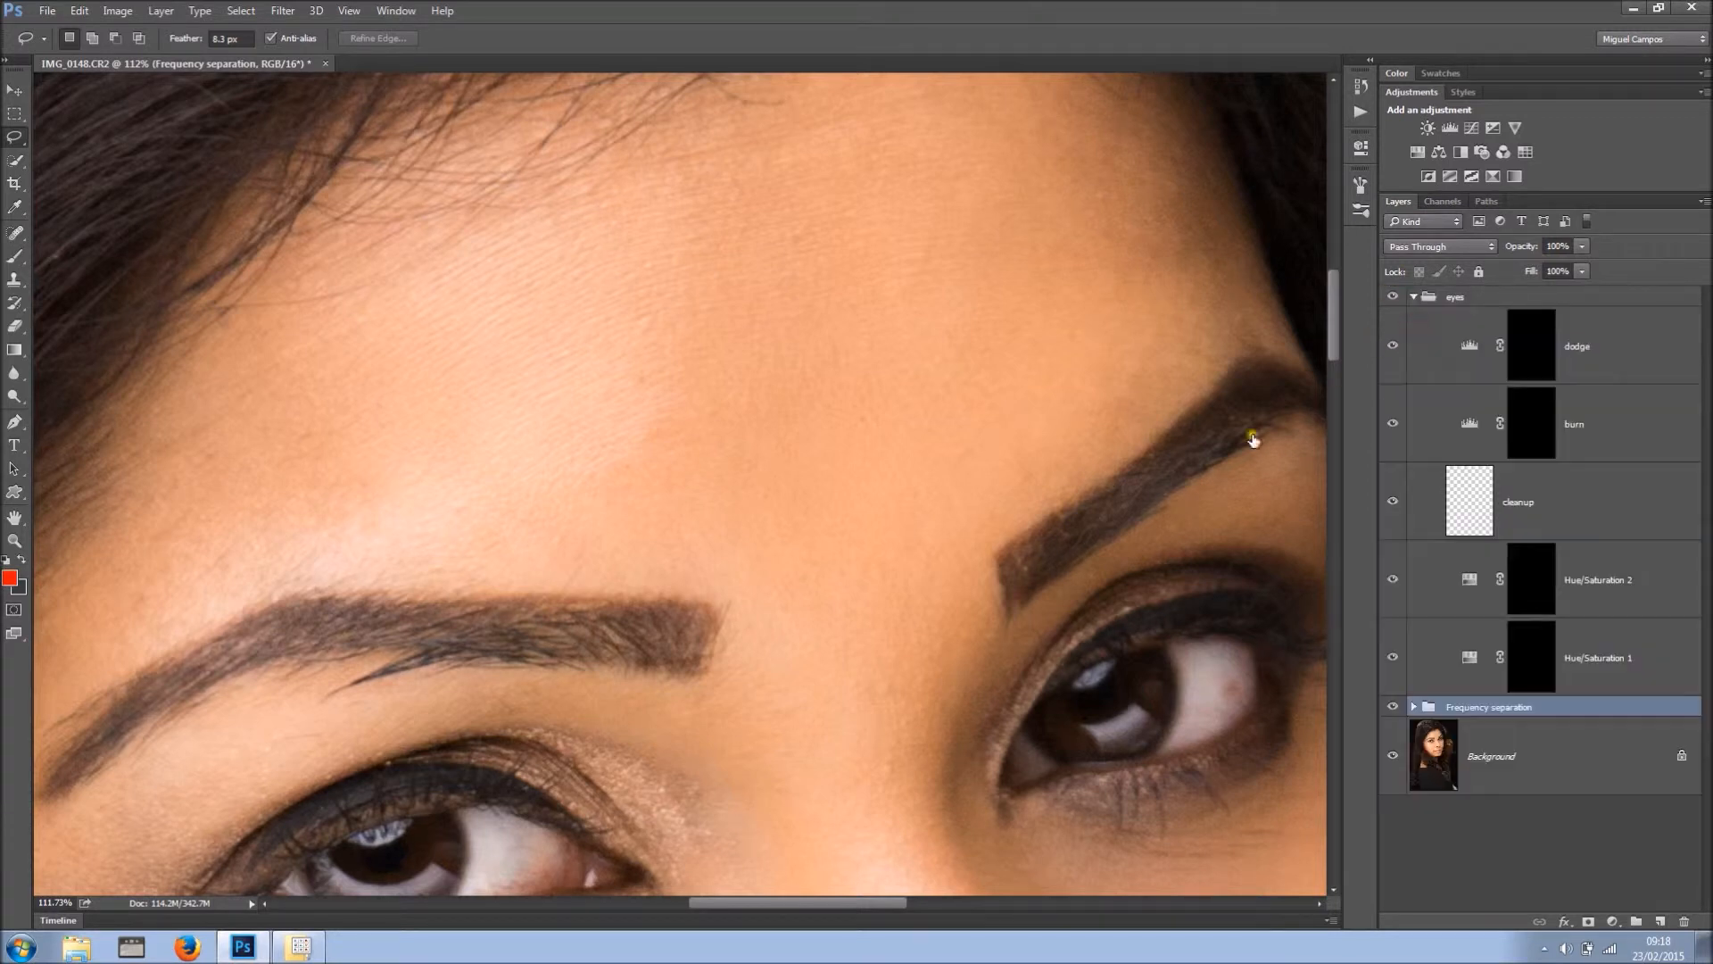
pyautogui.moveTo(876, 531); pyautogui.dragTo(937, 172)
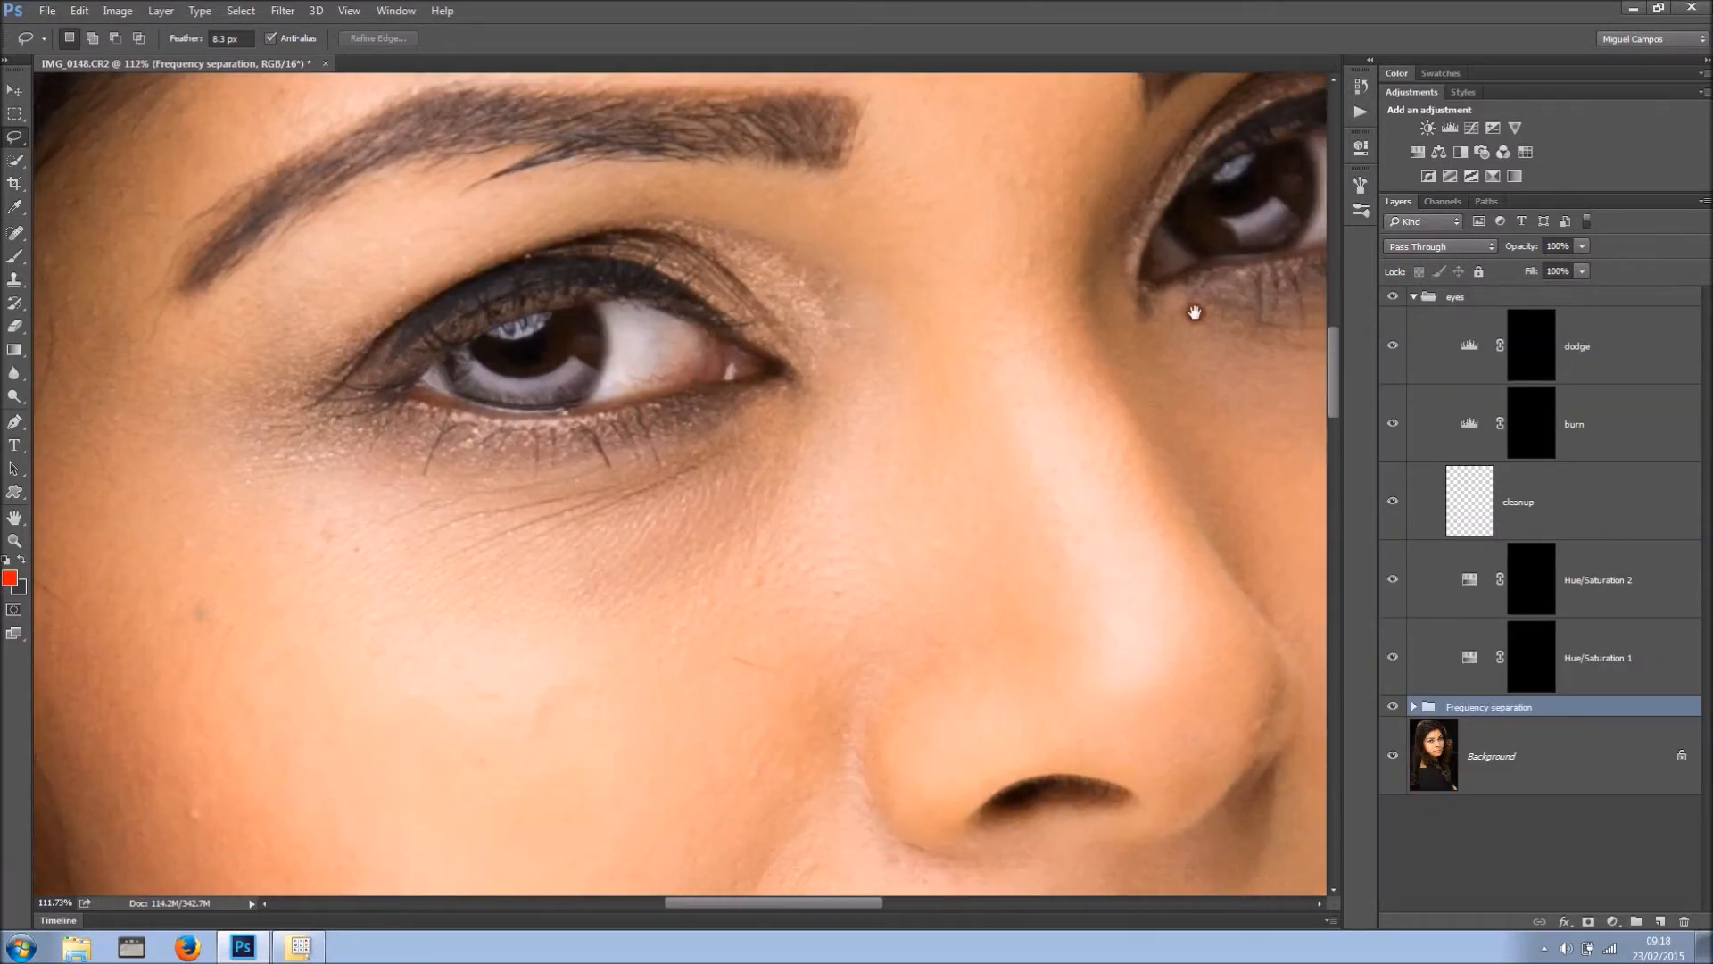
# - Rename the Hue/Saturation 1 layer in the eyes group as saturate/vibrance
pyautogui.click(1537, 669)
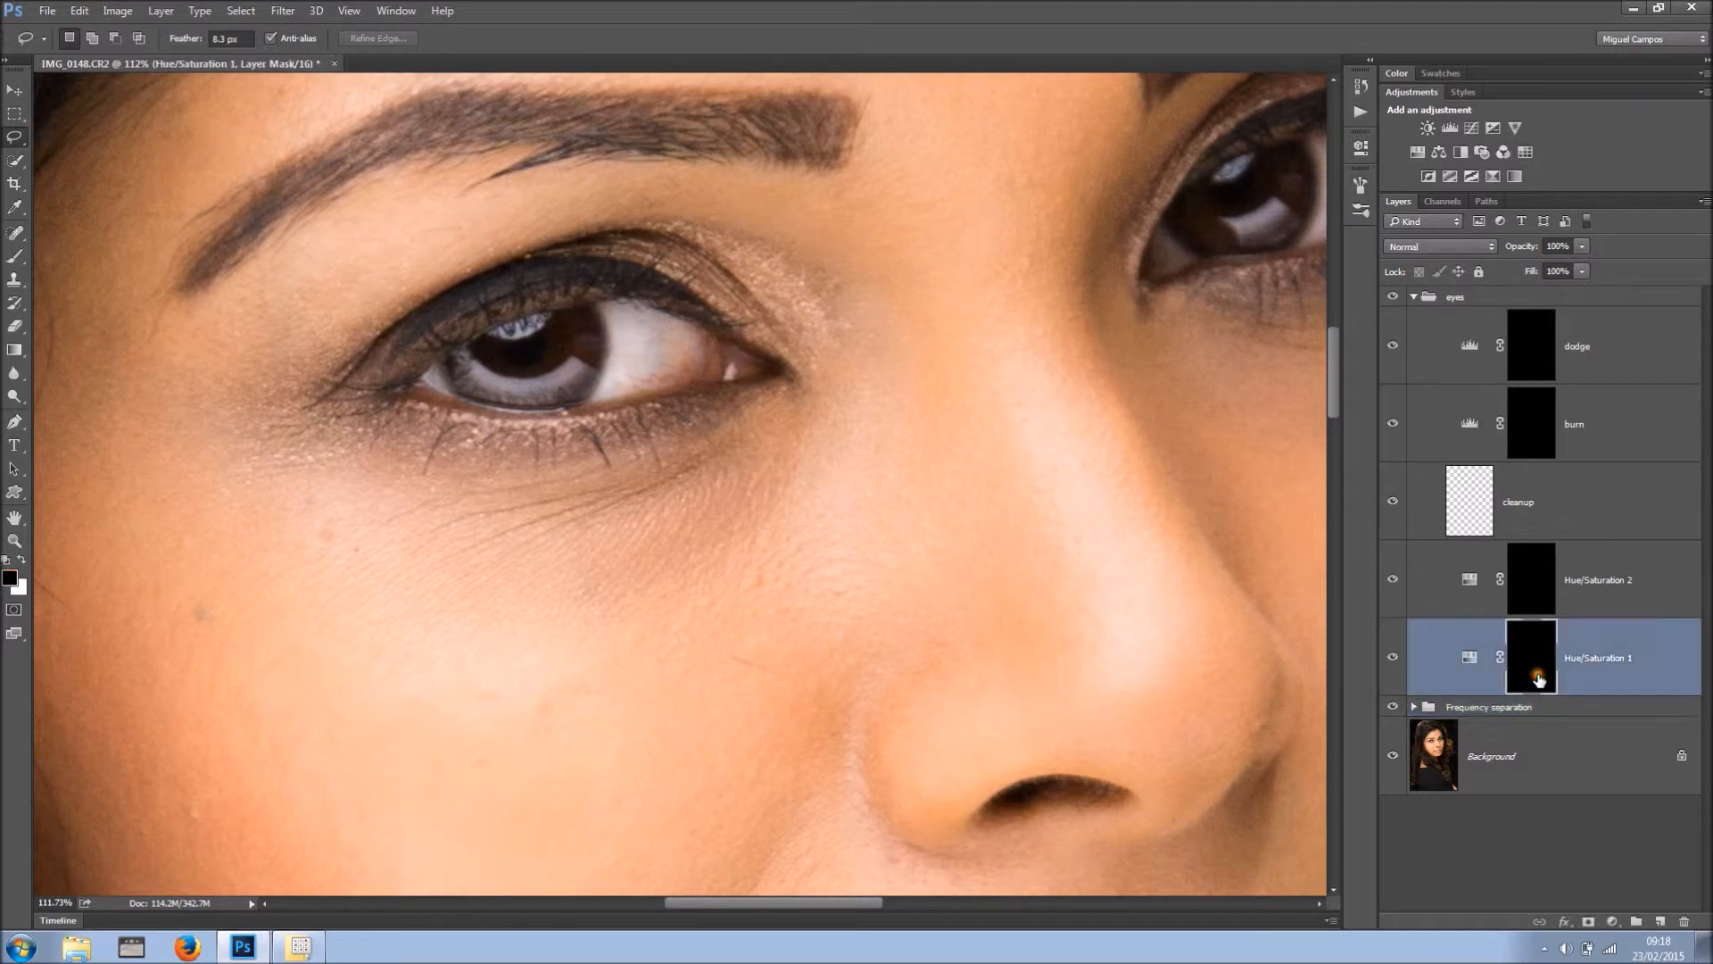
pyautogui.doubleClick(1593, 660)
pyautogui.write('sa')
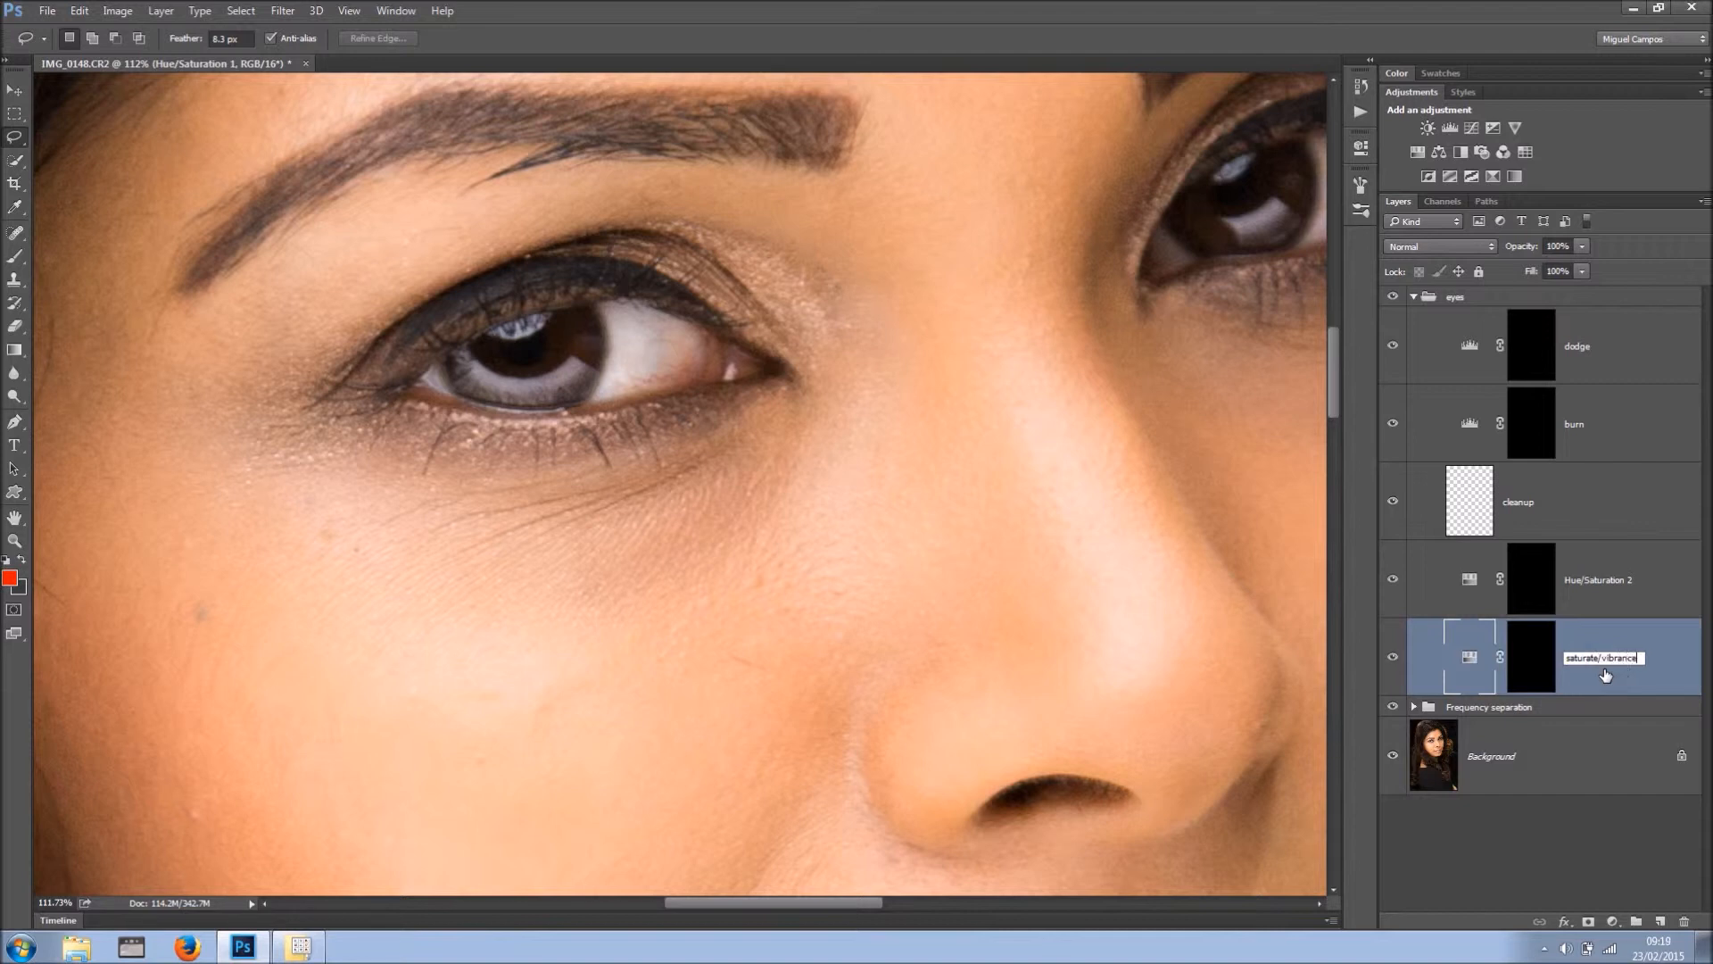
pyautogui.write('turate/vibrance')
# - Paint white over both irises on the saturate/vibrance layer mask with the Brush tool
pyautogui.click(1530, 665)
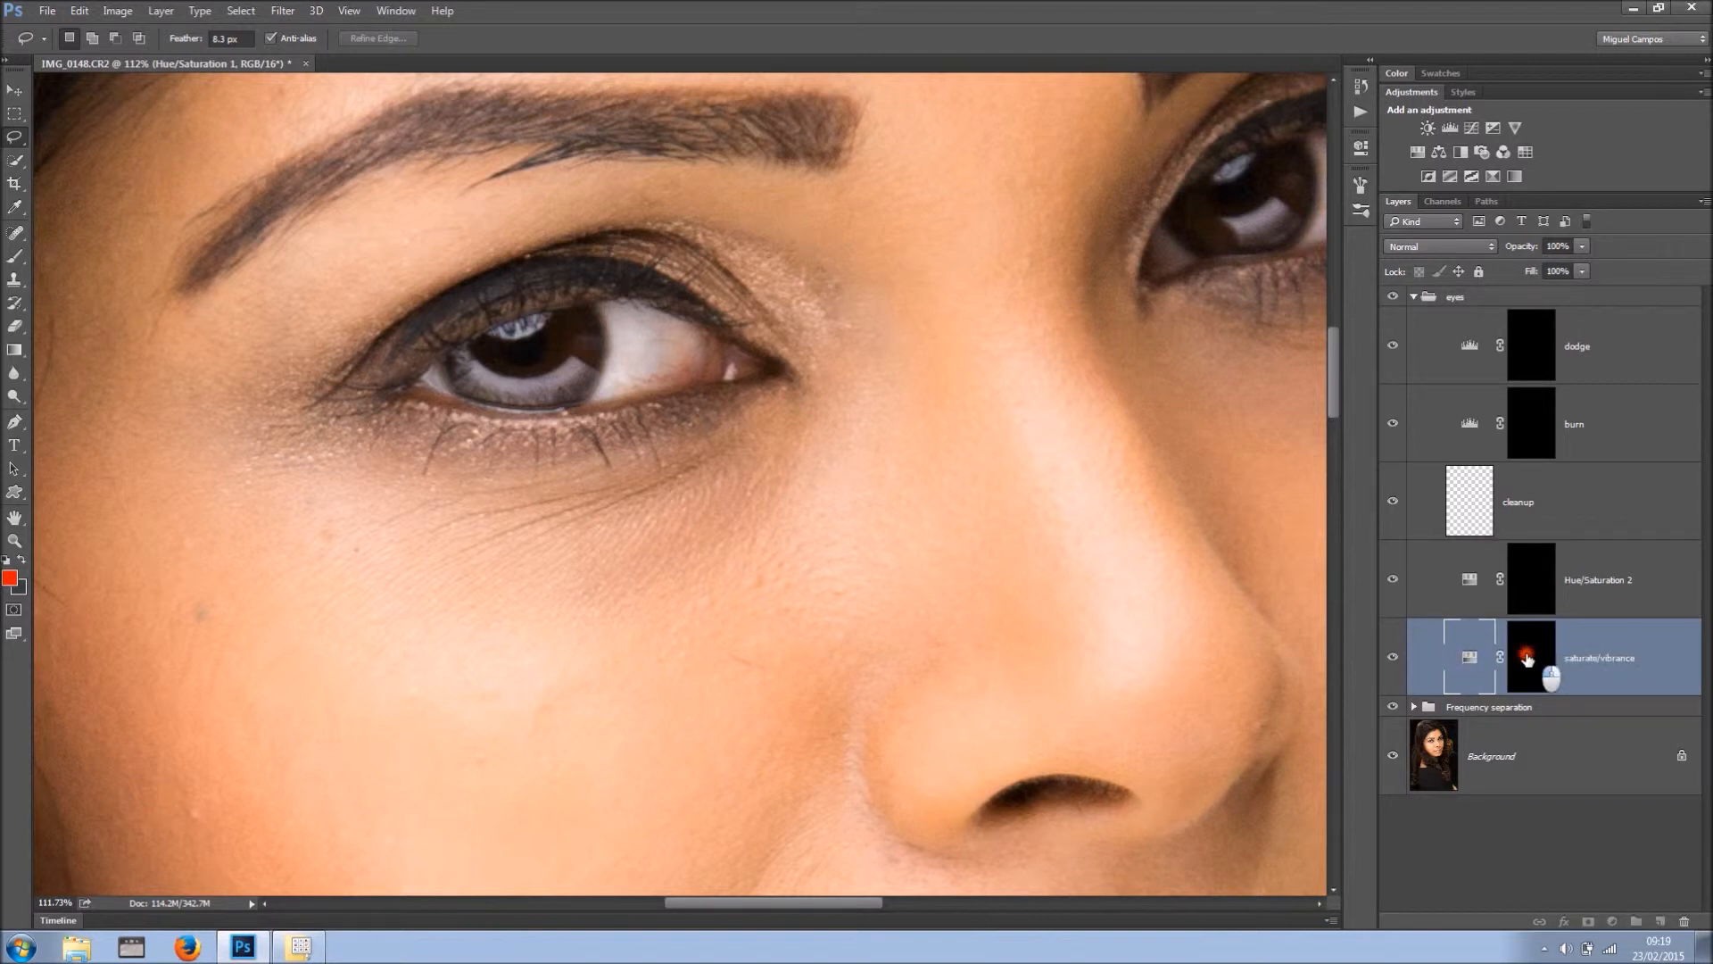
pyautogui.click(15, 256)
pyautogui.click(22, 561)
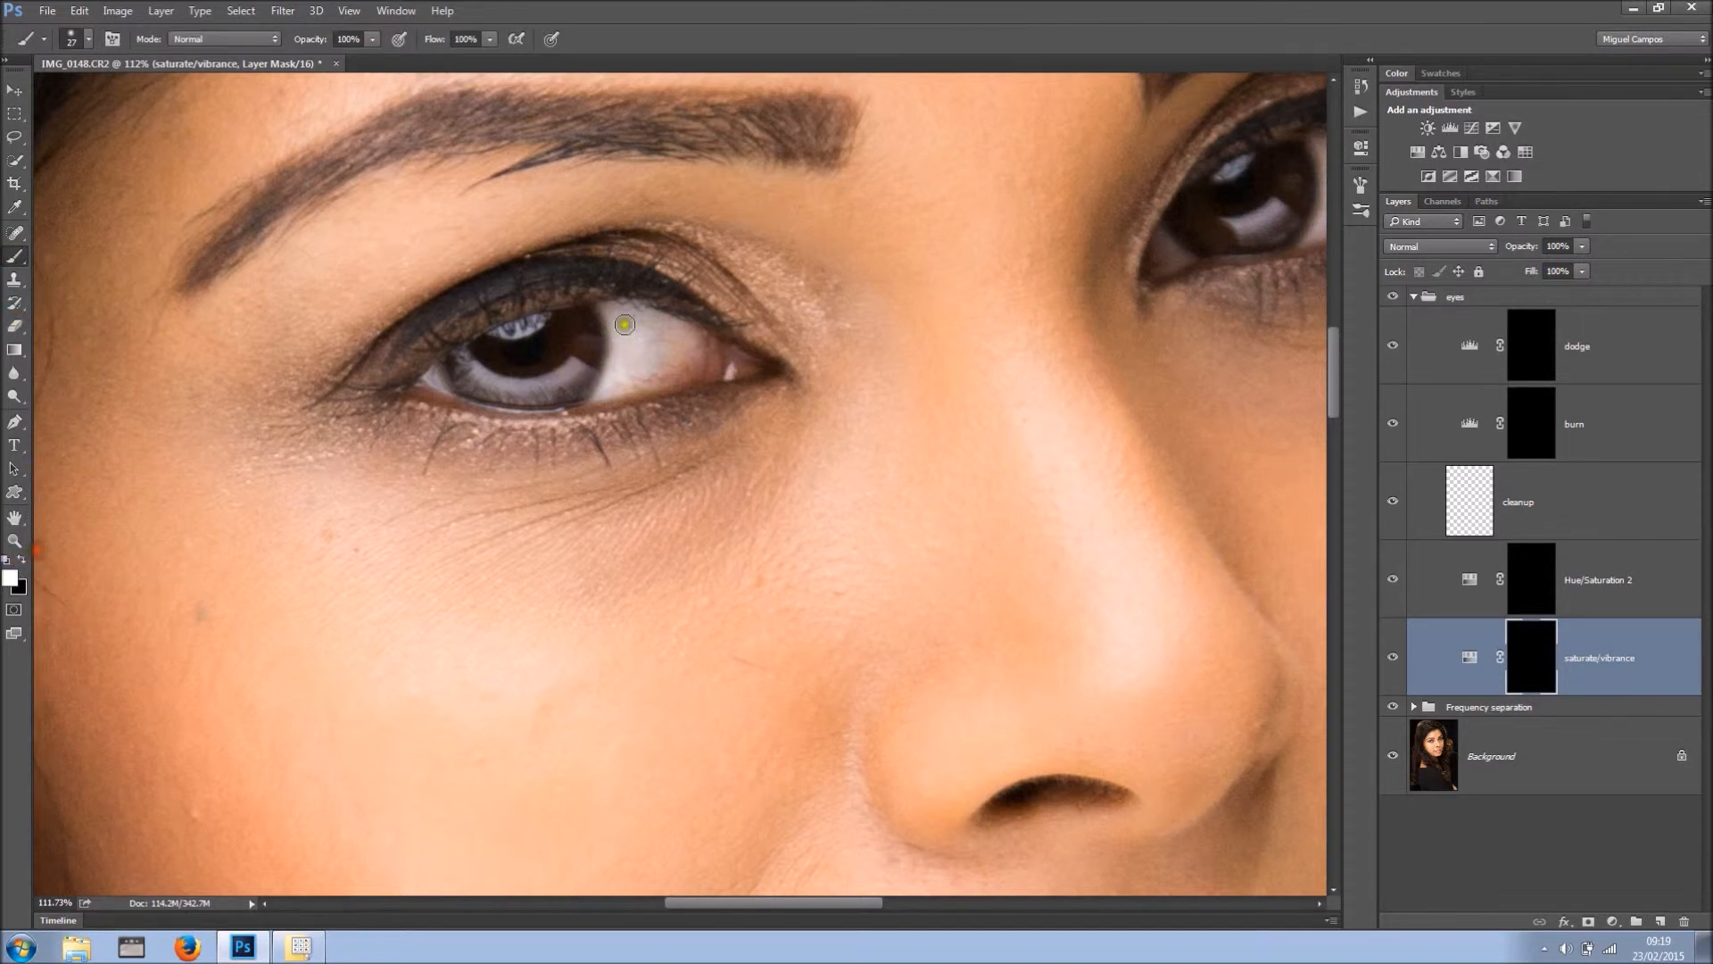
pyautogui.moveTo(597, 337)
pyautogui.mouseDown()
pyautogui.moveTo(534, 373)
pyautogui.moveTo(475, 364)
pyautogui.moveTo(558, 312)
pyautogui.moveTo(492, 366)
pyautogui.moveTo(598, 394)
pyautogui.moveTo(477, 370)
pyautogui.moveTo(694, 369)
pyautogui.mouseUp()
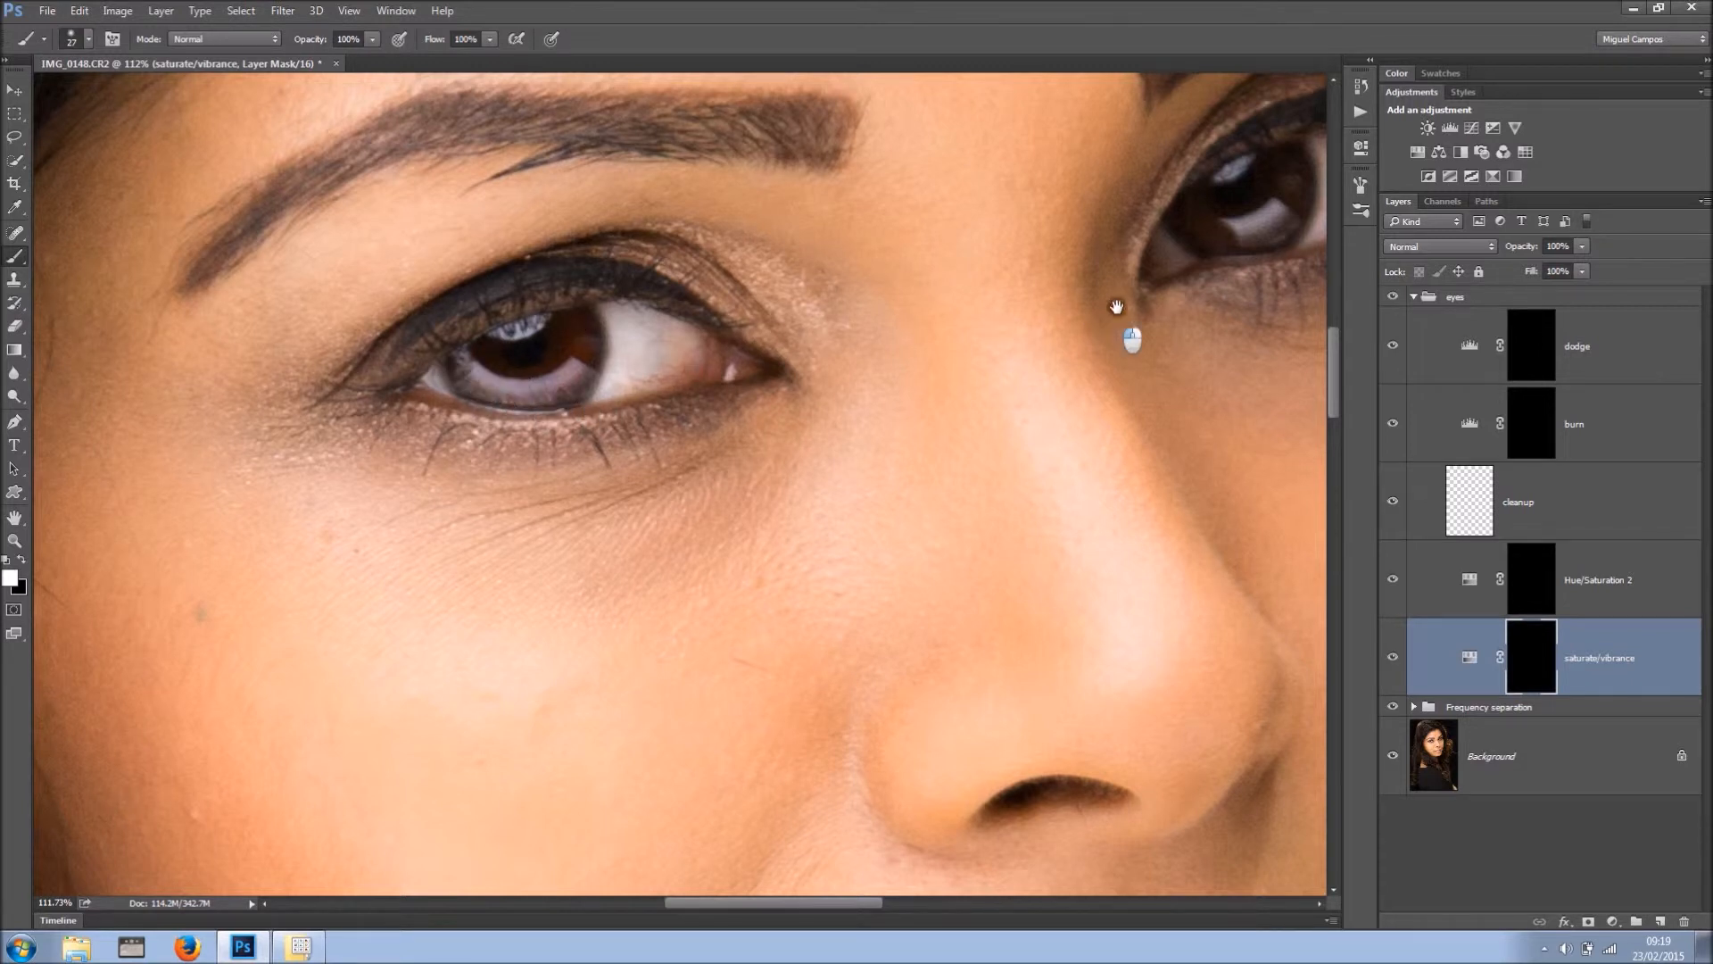
pyautogui.hscroll(5, 1115, 312)
pyautogui.scroll(2, 1115, 312)
pyautogui.moveTo(974, 295)
pyautogui.mouseDown()
pyautogui.moveTo(910, 323)
pyautogui.moveTo(911, 352)
pyautogui.moveTo(915, 331)
pyautogui.moveTo(890, 333)
pyautogui.moveTo(988, 296)
pyautogui.moveTo(925, 346)
pyautogui.moveTo(987, 284)
pyautogui.moveTo(884, 340)
pyautogui.moveTo(932, 352)
pyautogui.moveTo(892, 347)
pyautogui.moveTo(1008, 294)
pyautogui.moveTo(1003, 278)
pyautogui.moveTo(1042, 357)
pyautogui.mouseUp()
# - Compare the eyes with the saturate/vibrance layer hidden and shown
pyautogui.click(1394, 657)
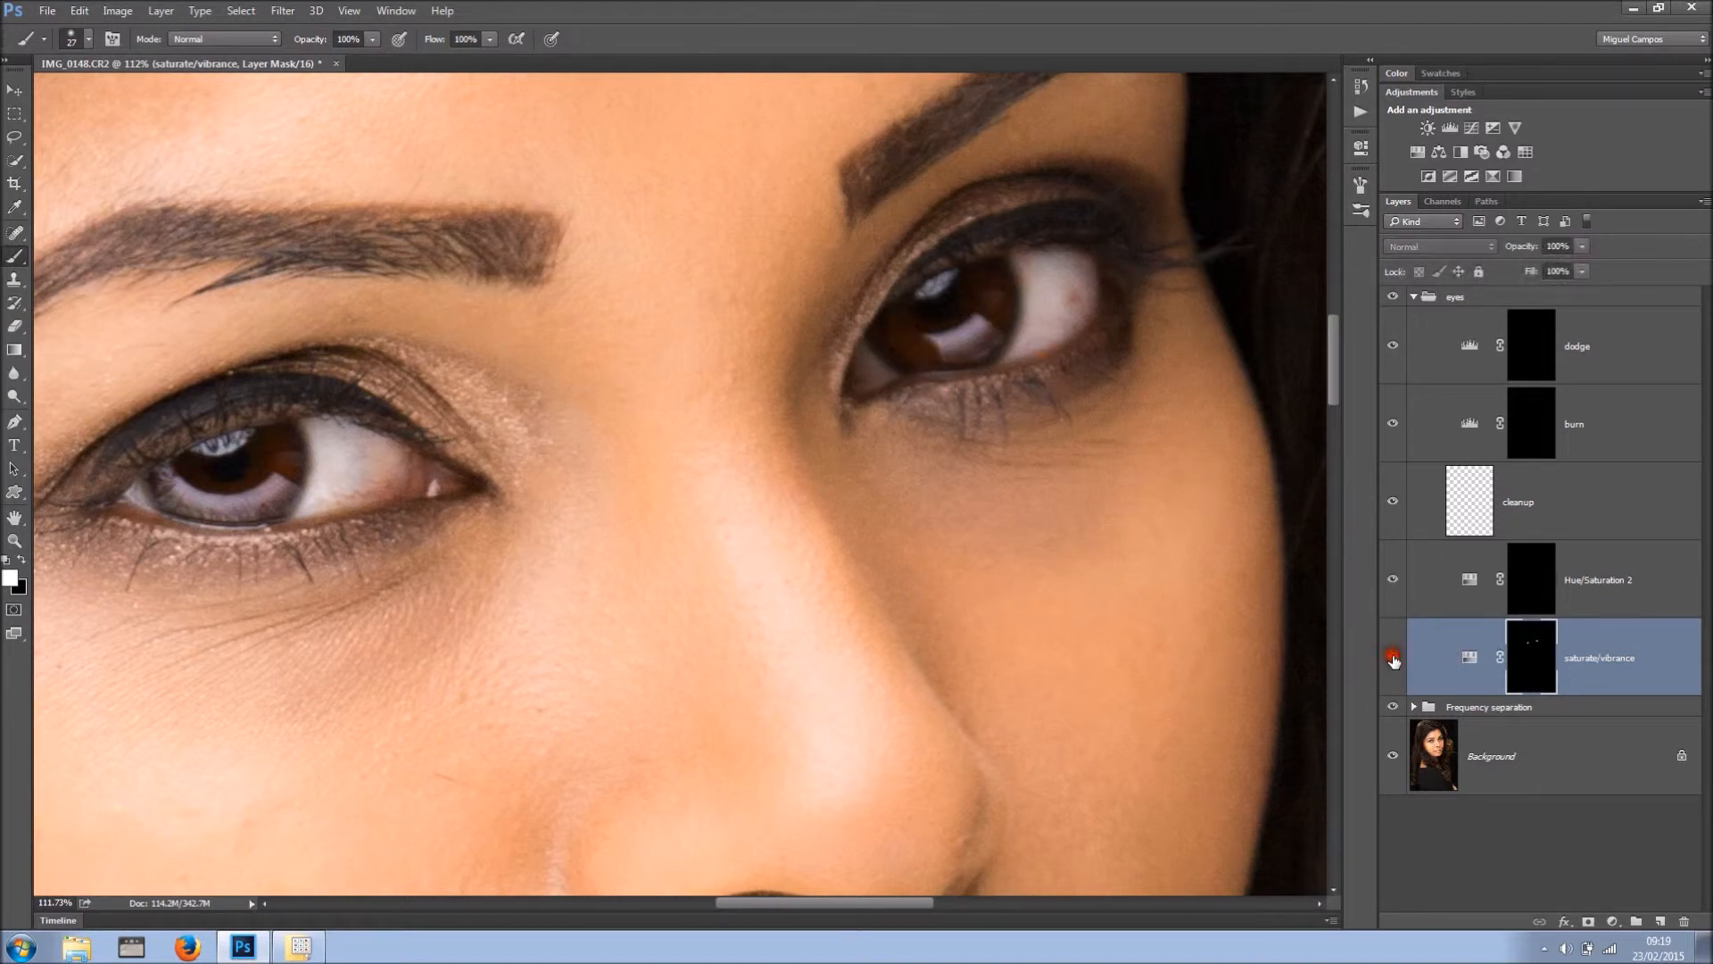
pyautogui.click(1393, 658)
pyautogui.click(1394, 658)
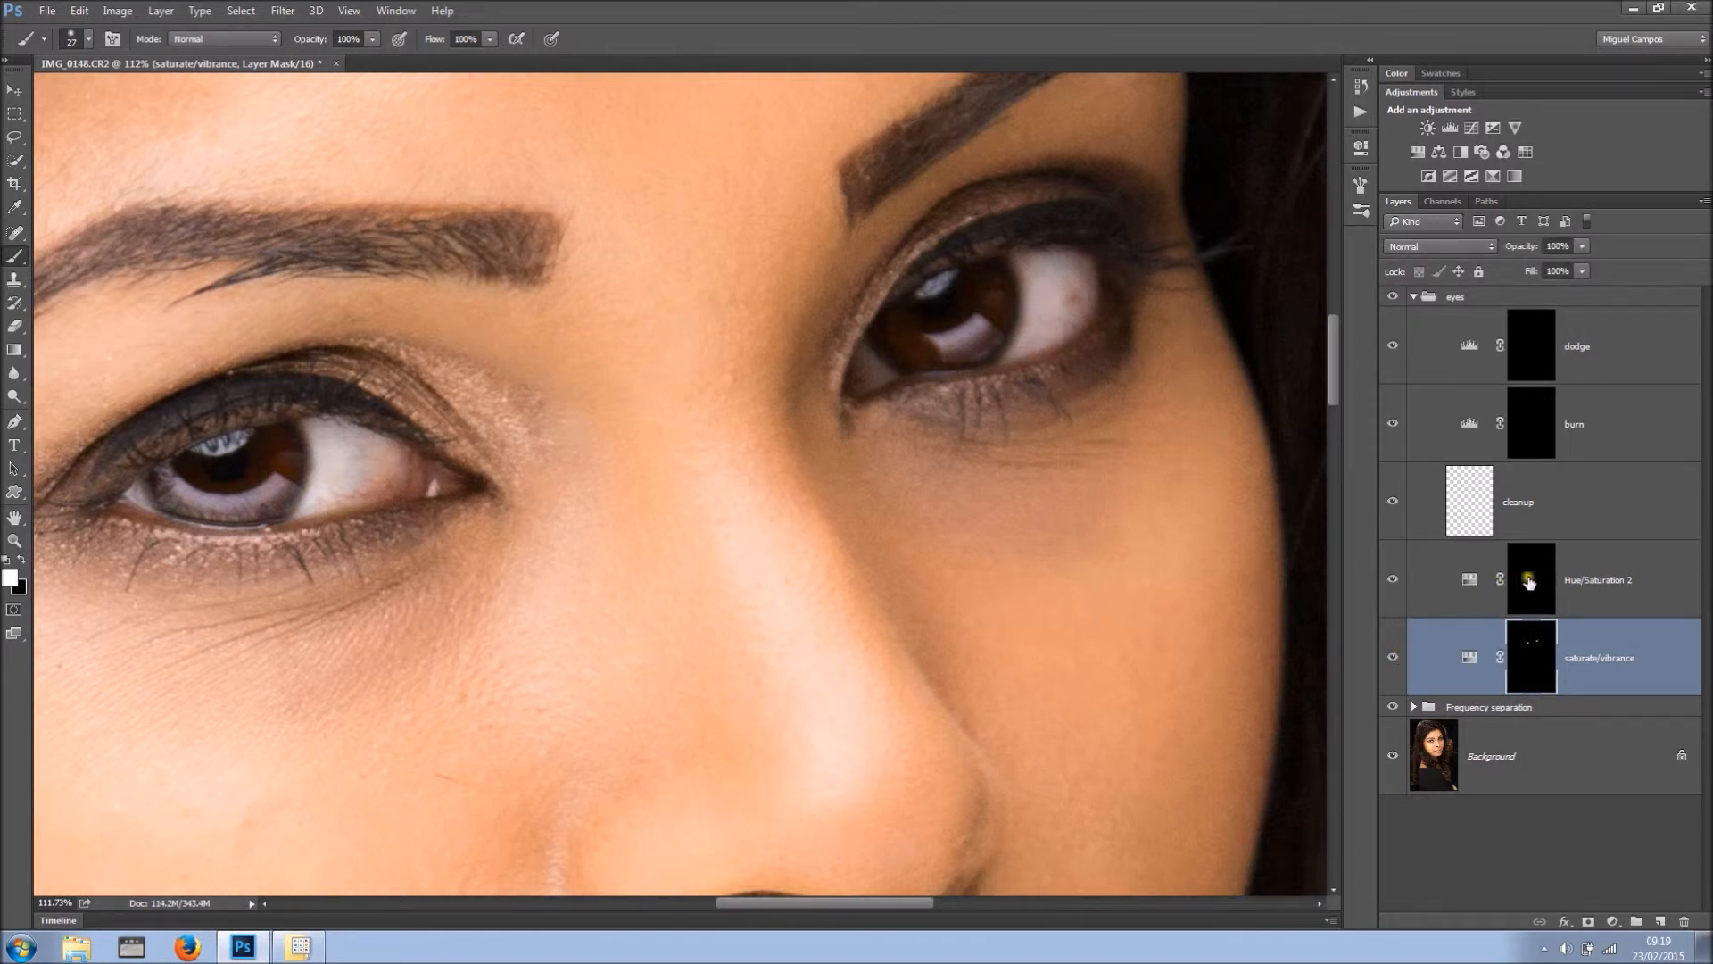
# - Rename the Hue/Saturation 2 layer as desaturates reds and select its mask for painting
pyautogui.click(1524, 586)
pyautogui.click(1473, 584)
pyautogui.doubleClick(1597, 581)
pyautogui.write('des')
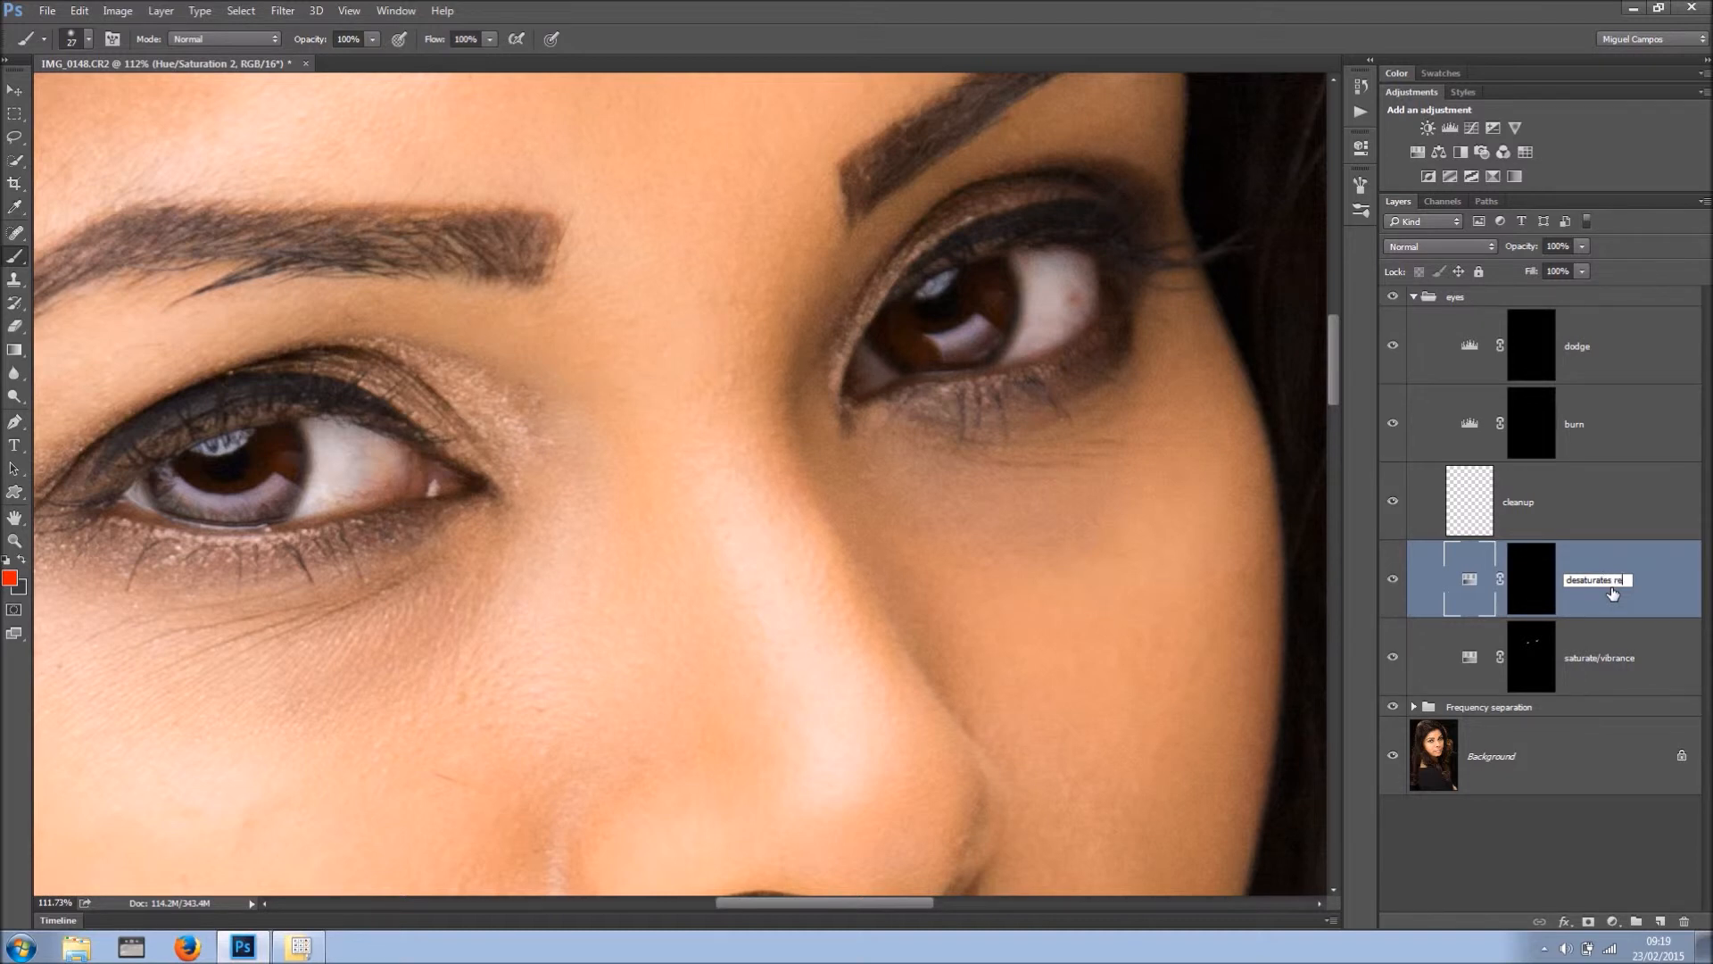
pyautogui.press('Return')
pyautogui.click(1531, 578)
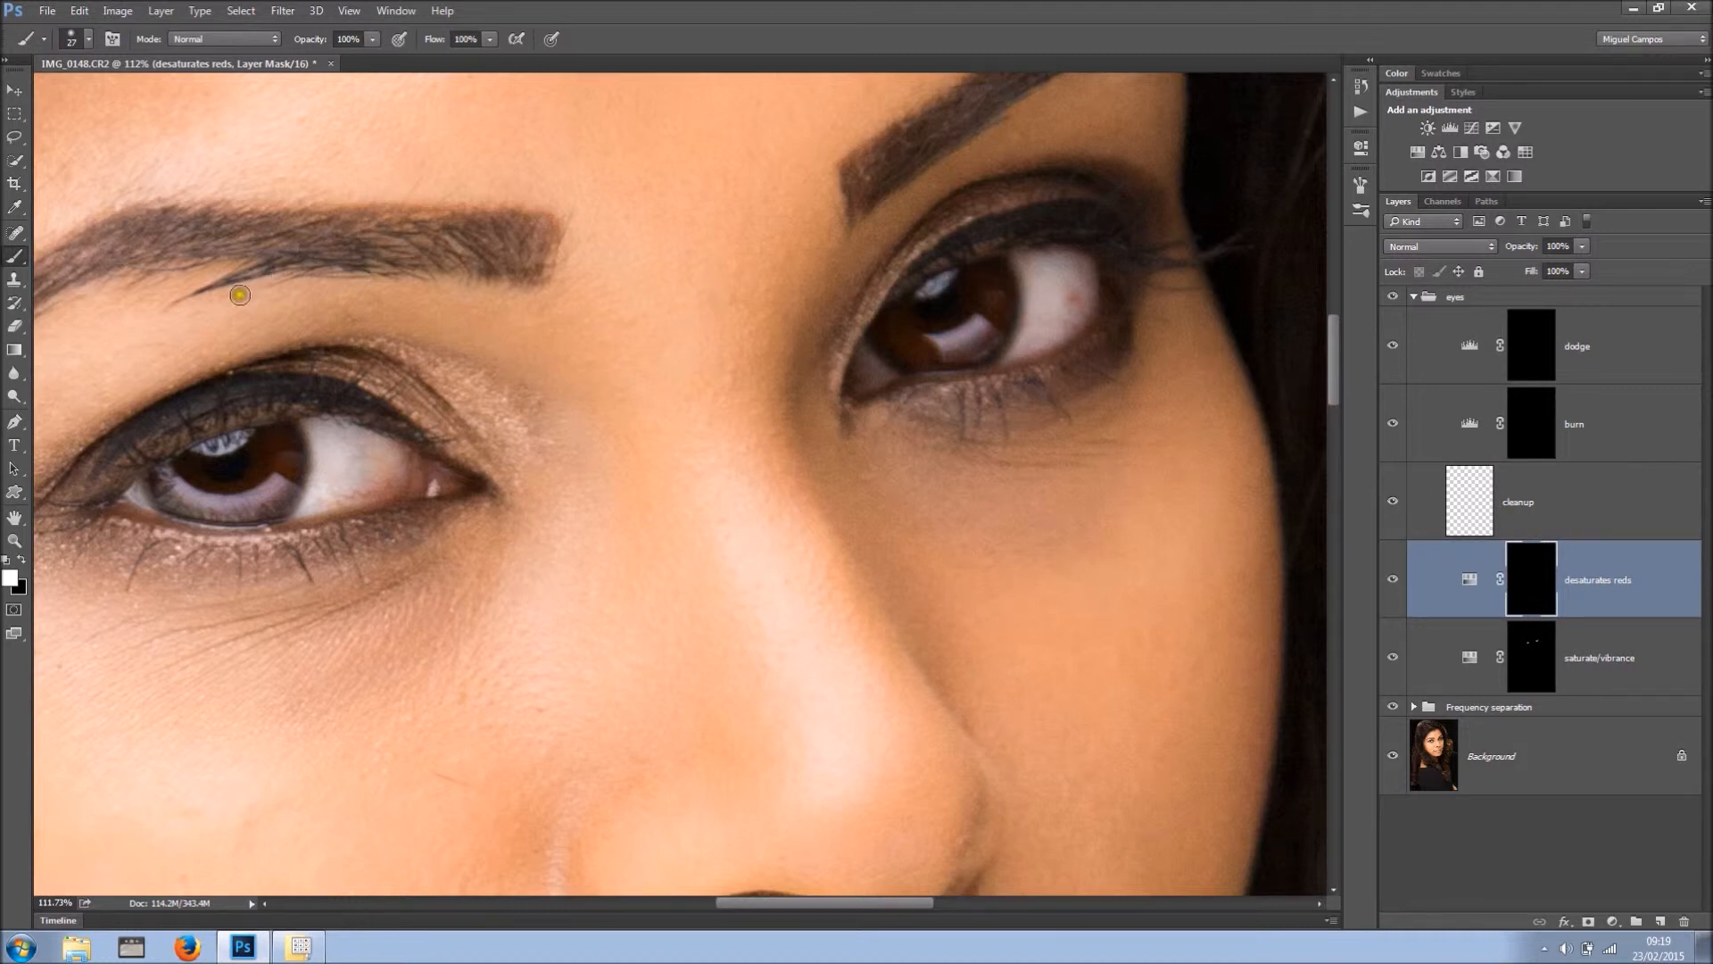
# - Paint white over the whites of both eyes on the desaturates reds layer mask
pyautogui.moveTo(358, 493)
pyautogui.mouseDown()
pyautogui.moveTo(337, 490)
pyautogui.moveTo(379, 486)
pyautogui.moveTo(327, 451)
pyautogui.moveTo(346, 482)
pyautogui.moveTo(352, 458)
pyautogui.moveTo(392, 469)
pyautogui.moveTo(359, 466)
pyautogui.mouseUp()
pyautogui.click(889, 346)
pyautogui.moveTo(1056, 296)
pyautogui.mouseDown()
pyautogui.moveTo(1044, 276)
pyautogui.moveTo(1068, 306)
pyautogui.moveTo(1036, 313)
pyautogui.moveTo(1035, 333)
pyautogui.moveTo(1063, 275)
pyautogui.moveTo(1151, 360)
pyautogui.mouseUp()
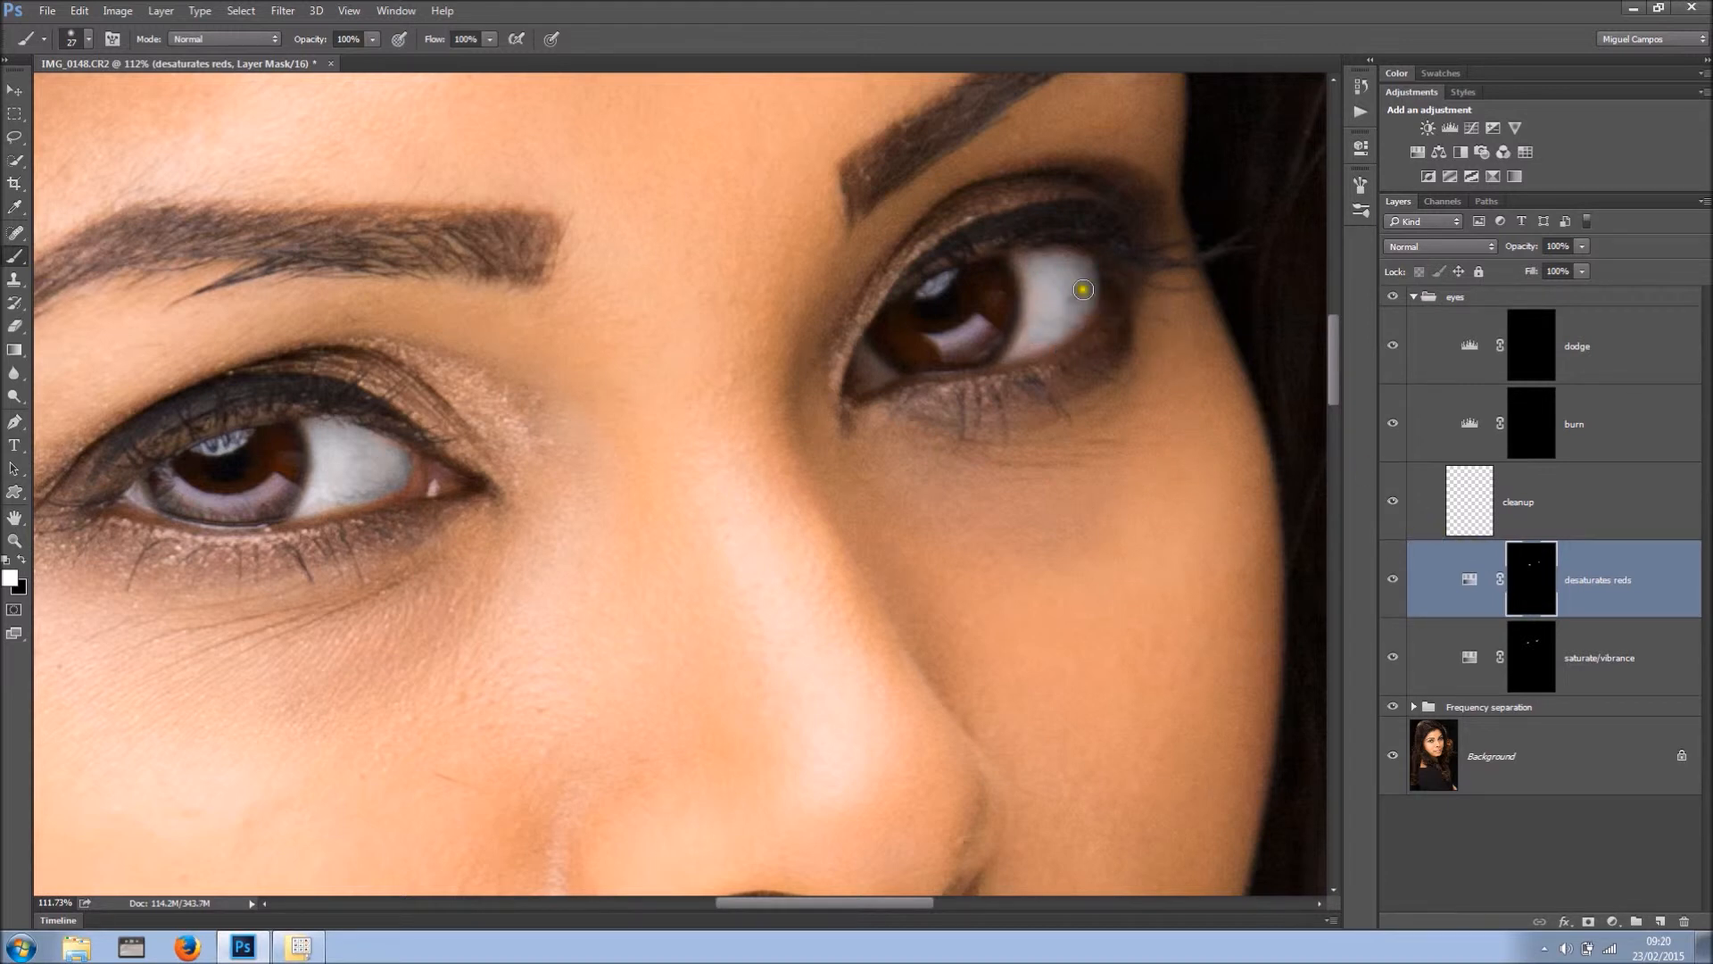
# - On the cleanup layer, set up a smaller Clone Stamp with 35% flow that samples Current & Below
pyautogui.click(1468, 499)
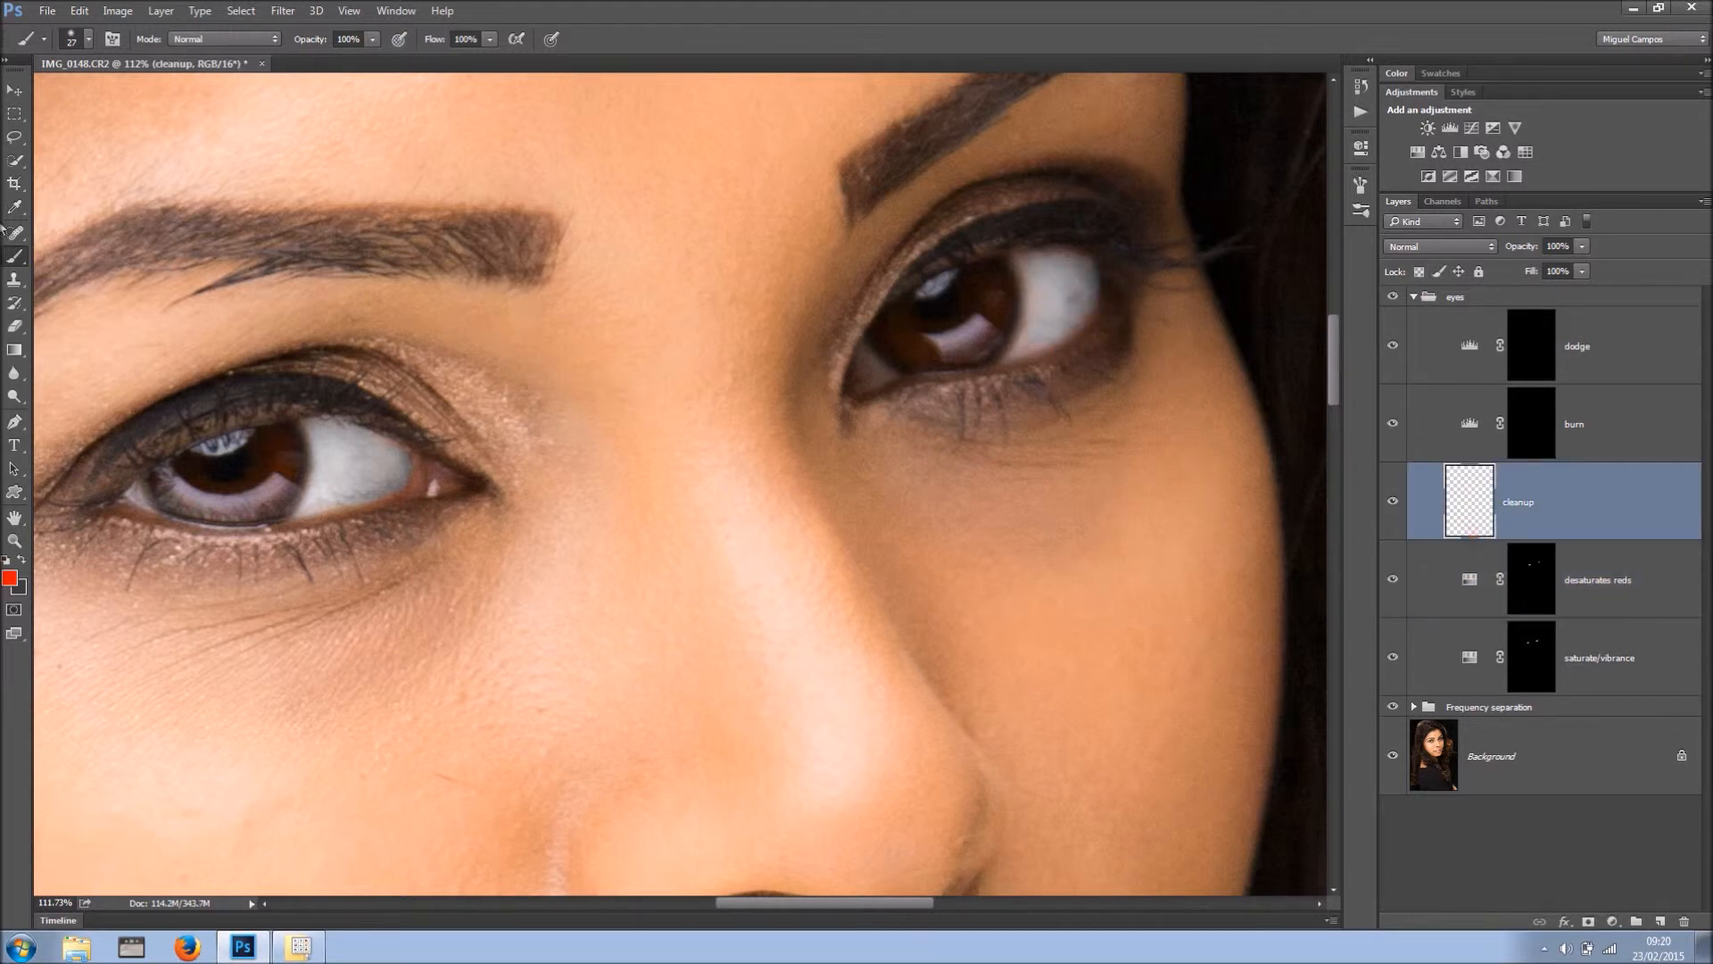
pyautogui.click(14, 279)
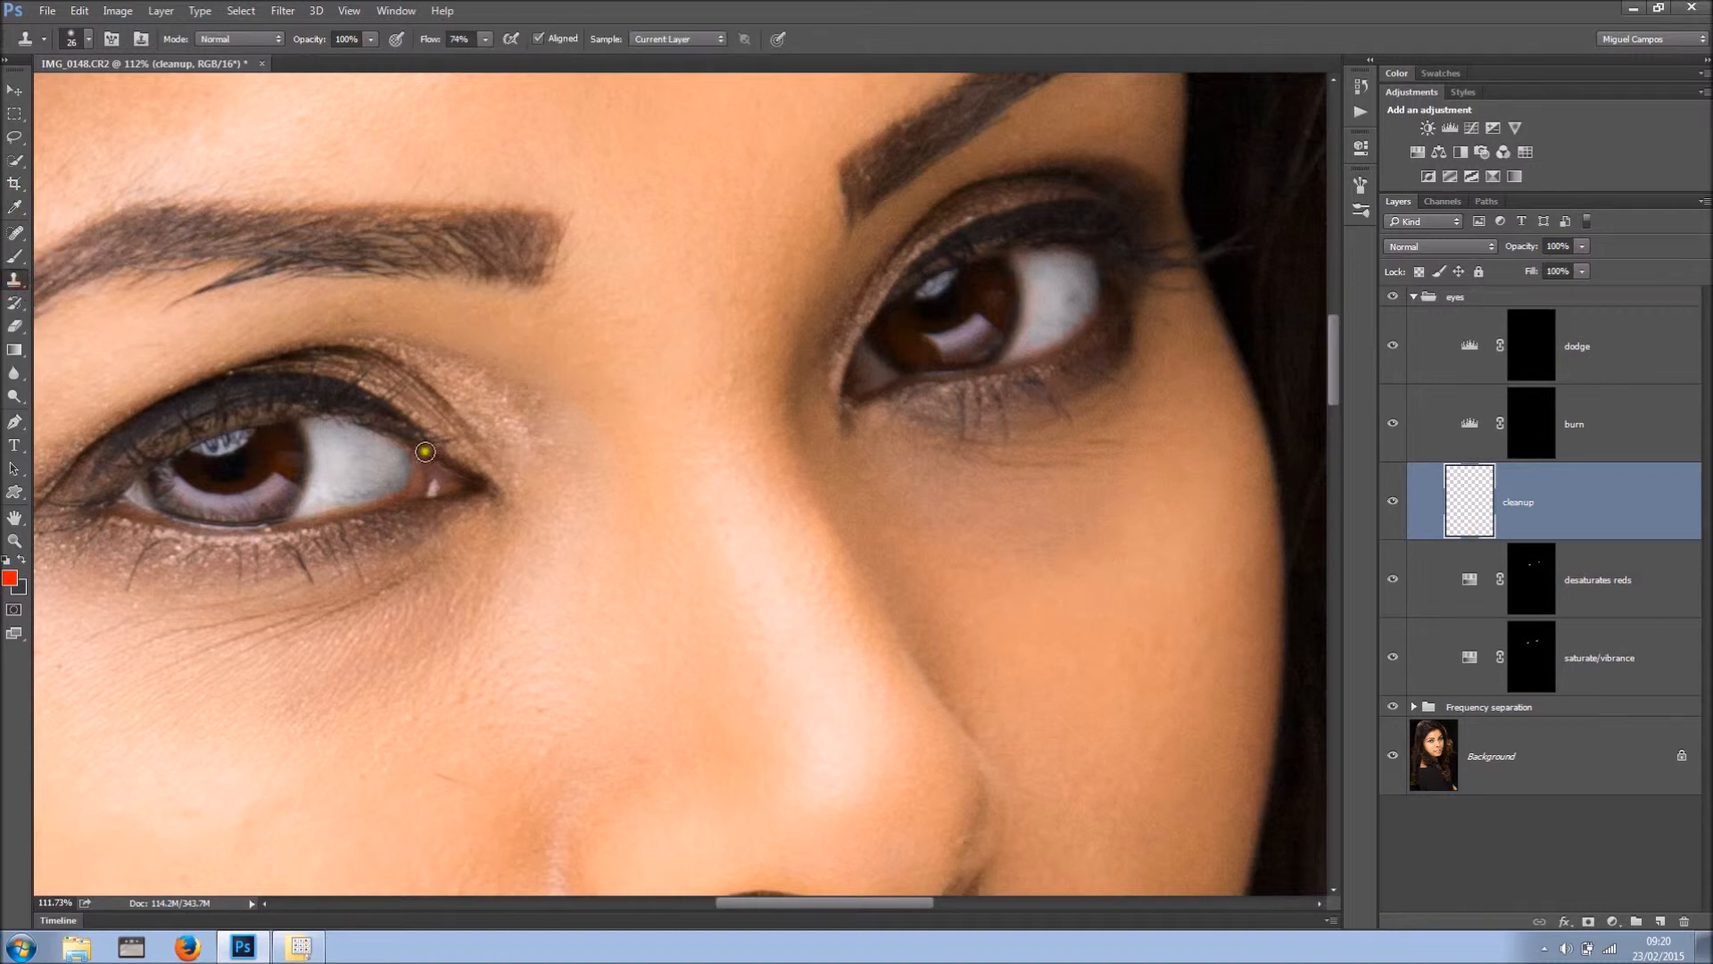
pyautogui.scroll(5, 379, 461)
pyautogui.keyDown('alt'); pyautogui.click(424, 471); pyautogui.keyUp('alt')
pyautogui.press('[')
pyautogui.press('[')
pyautogui.moveTo(485, 38); pyautogui.dragTo(444, 113)
pyautogui.click(452, 507)
pyautogui.moveTo(473, 548)
pyautogui.mouseDown()
pyautogui.moveTo(439, 532)
pyautogui.moveTo(463, 490)
pyautogui.mouseUp()
pyautogui.click(695, 39)
pyautogui.click(700, 68)
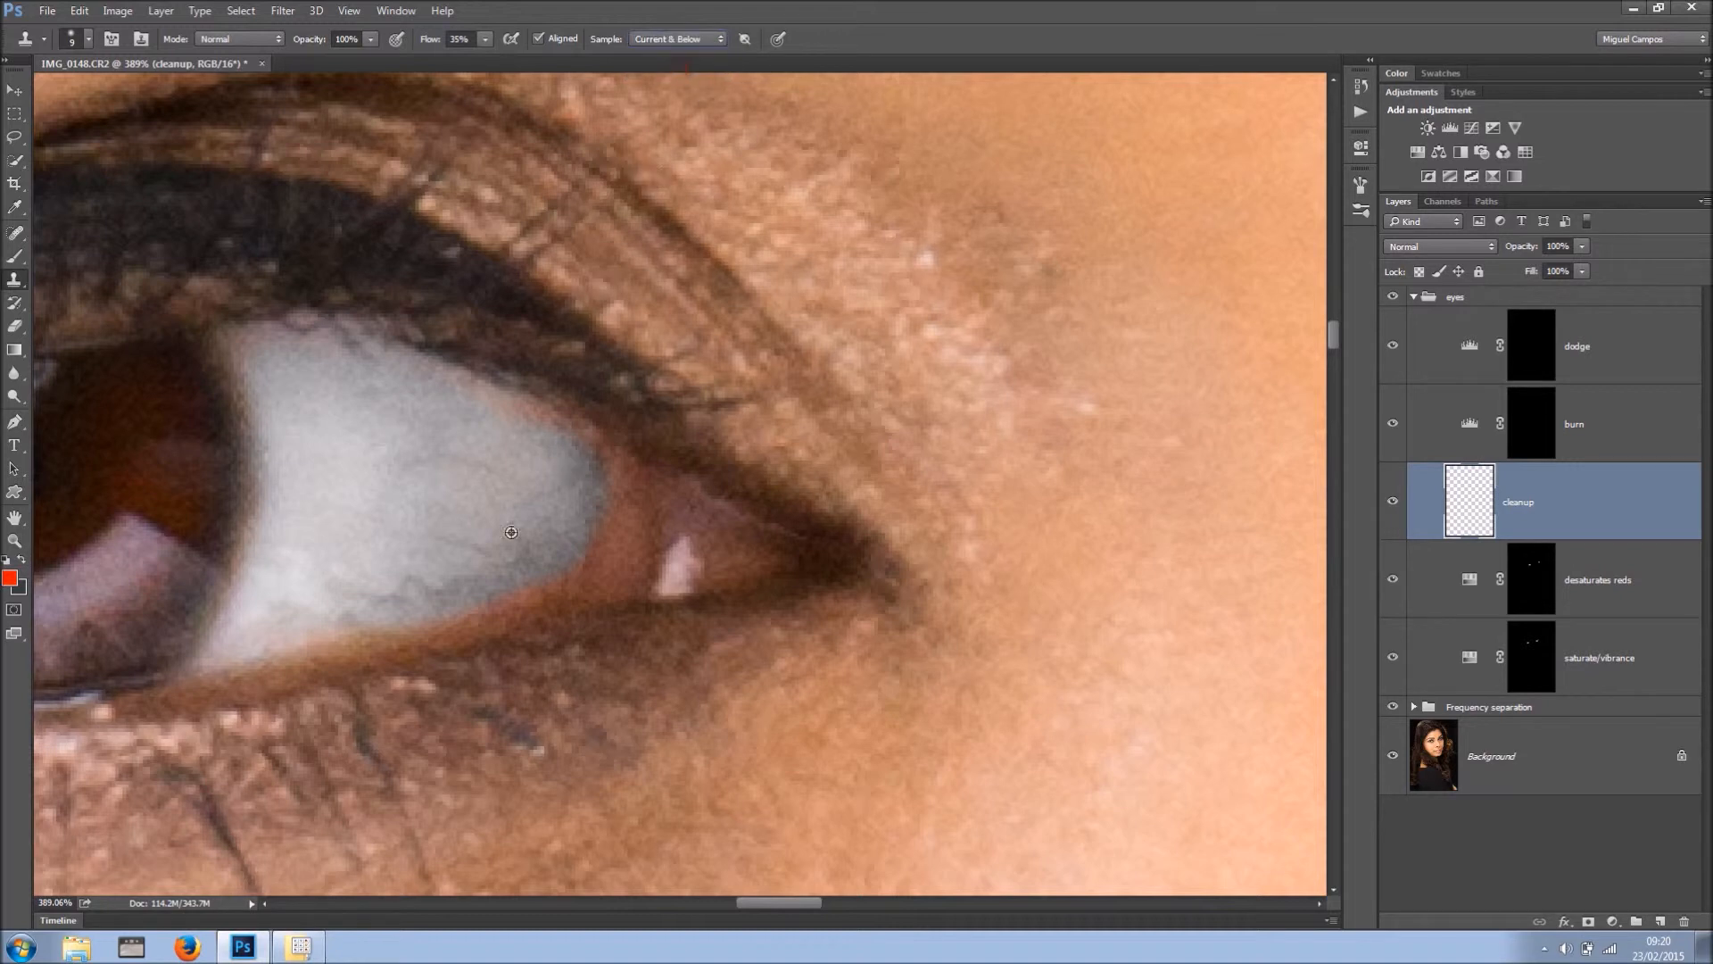
# - Clone clean areas over the veins and blemishes in the white and inner corner of the nearer eye
pyautogui.keyDown('alt'); pyautogui.click(480, 518); pyautogui.keyUp('alt')
pyautogui.moveTo(463, 547)
pyautogui.mouseDown()
pyautogui.moveTo(465, 539)
pyautogui.moveTo(454, 458)
pyautogui.moveTo(406, 461)
pyautogui.moveTo(488, 474)
pyautogui.mouseUp()
pyautogui.keyDown('alt'); pyautogui.click(470, 483); pyautogui.keyUp('alt')
pyautogui.keyDown('alt'); pyautogui.click(437, 455); pyautogui.keyUp('alt')
pyautogui.moveTo(412, 430)
pyautogui.mouseDown()
pyautogui.moveTo(431, 423)
pyautogui.moveTo(363, 421)
pyautogui.moveTo(386, 410)
pyautogui.moveTo(340, 376)
pyautogui.moveTo(360, 363)
pyautogui.moveTo(339, 335)
pyautogui.mouseUp()
pyautogui.keyDown('alt'); pyautogui.click(359, 388); pyautogui.keyUp('alt')
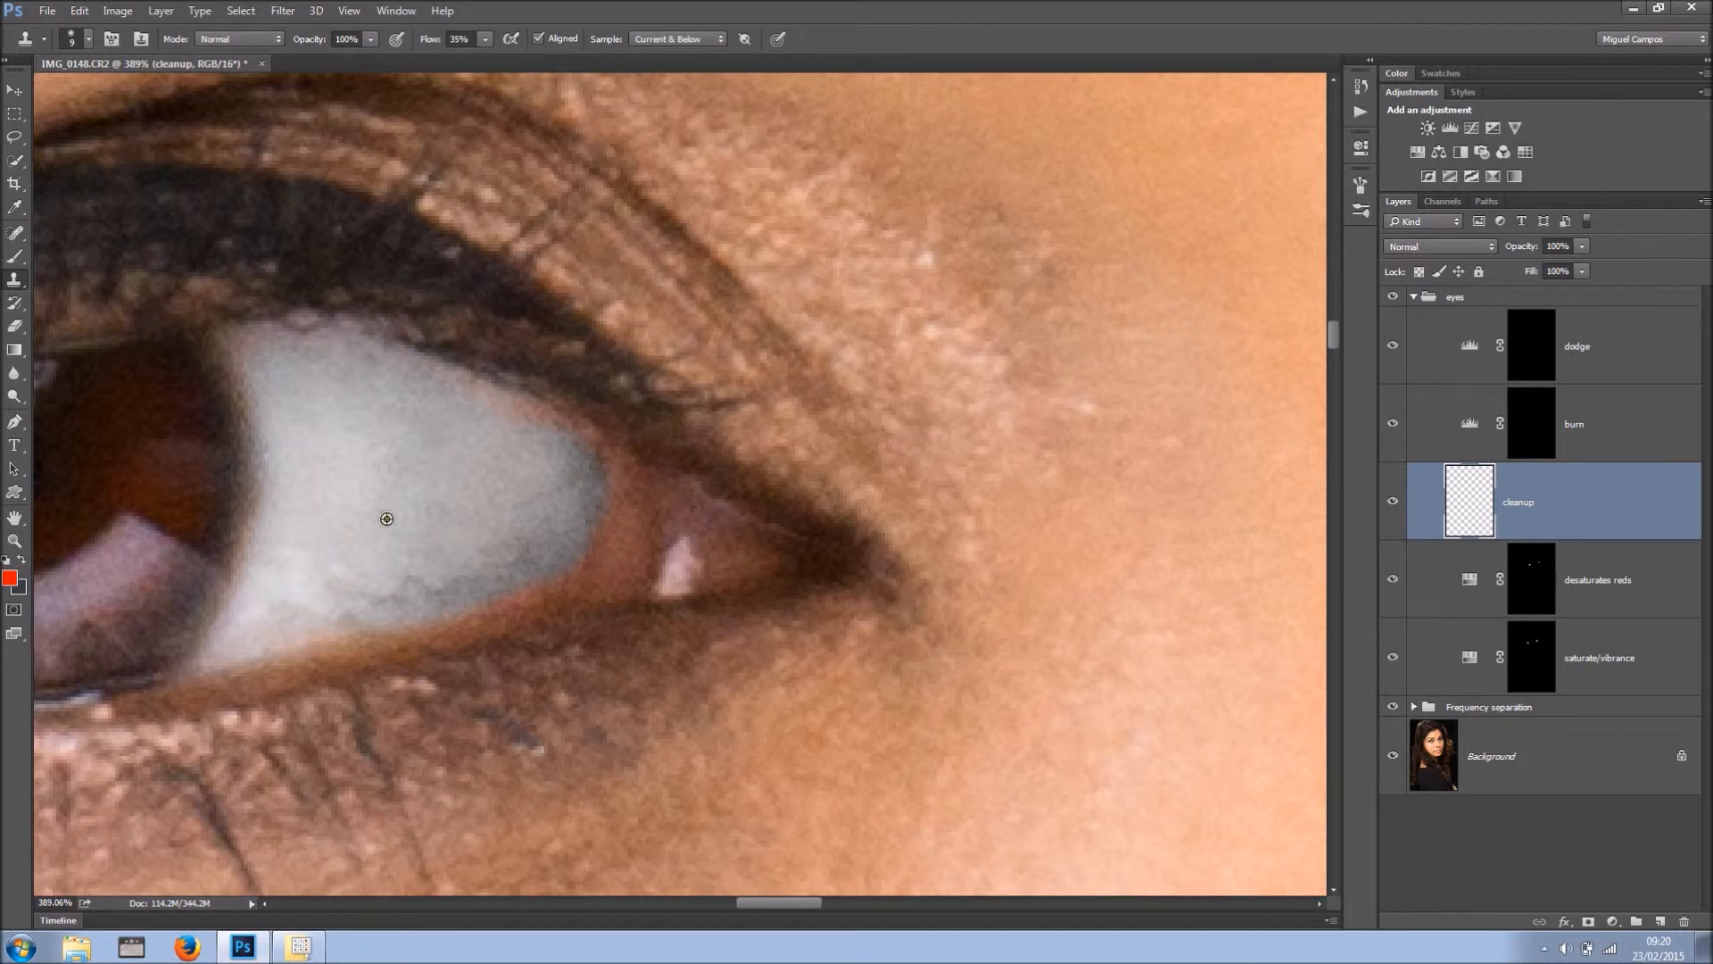
pyautogui.moveTo(411, 556)
pyautogui.mouseDown()
pyautogui.moveTo(393, 592)
pyautogui.moveTo(356, 585)
pyautogui.moveTo(398, 577)
pyautogui.moveTo(356, 559)
pyautogui.moveTo(386, 600)
pyautogui.moveTo(337, 585)
pyautogui.moveTo(433, 588)
pyautogui.moveTo(509, 539)
pyautogui.mouseUp()
pyautogui.keyDown('alt'); pyautogui.click(799, 466); pyautogui.keyUp('alt')
pyautogui.click(804, 526)
pyautogui.scroll(-10, 768, 564)
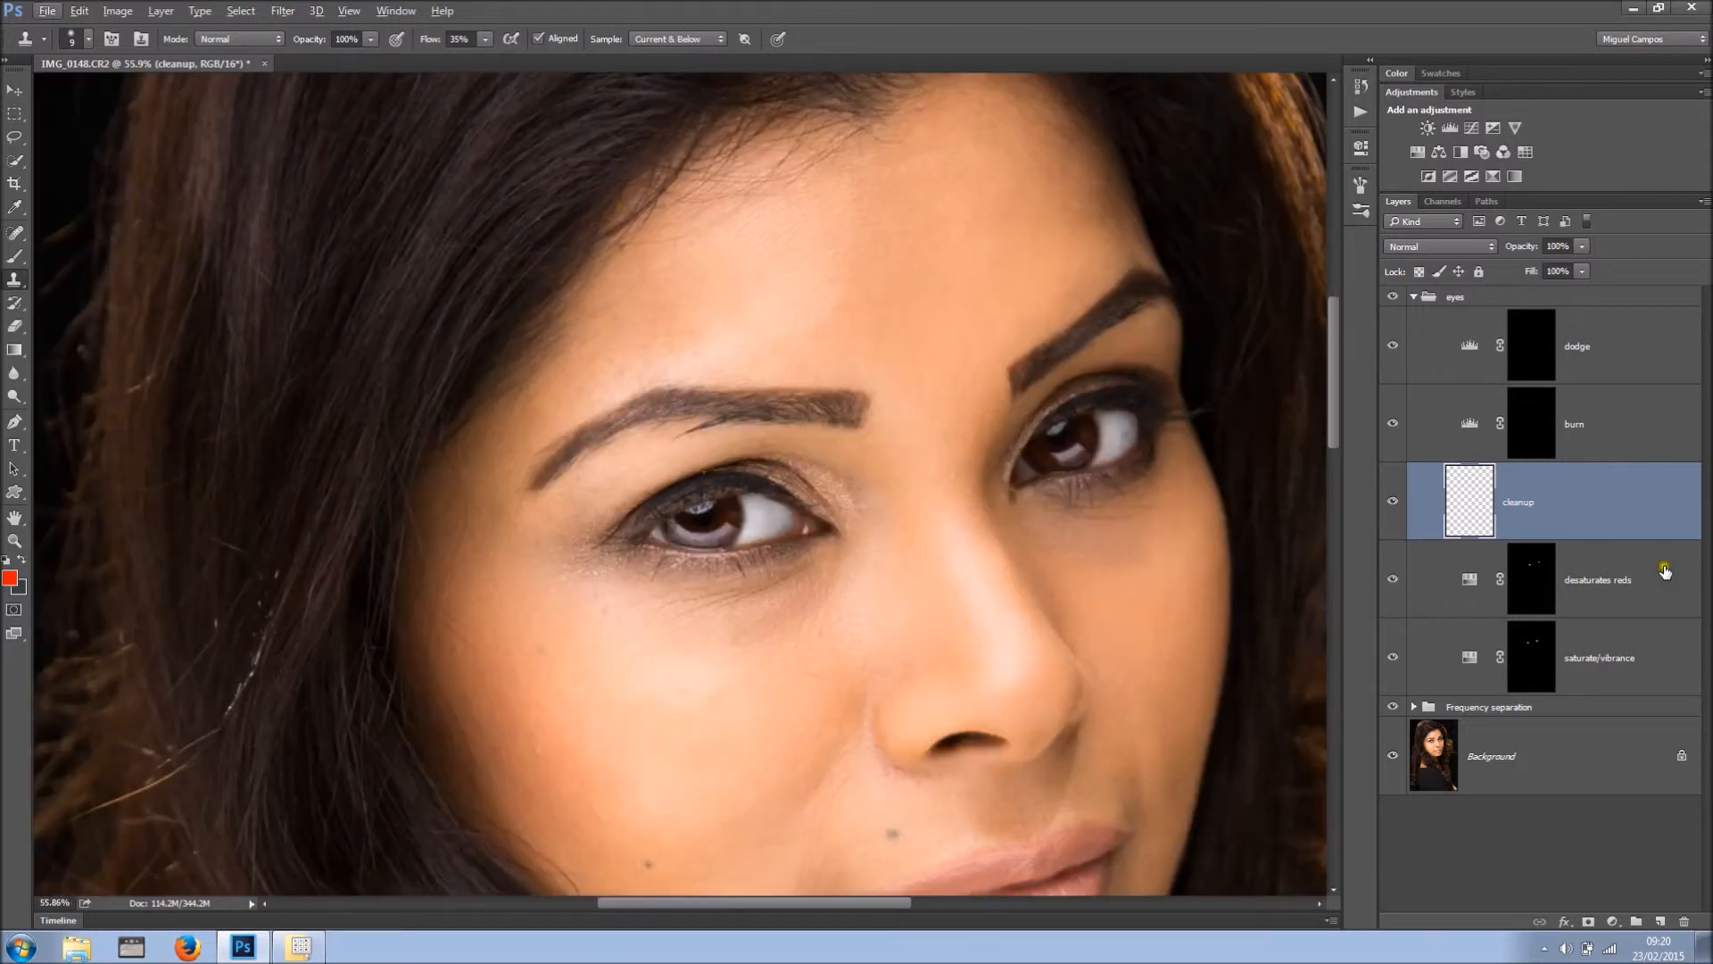
# - Paint white along the inner-corner side of the nearer iris on the burn layer mask with the Brush tool
pyautogui.click(1524, 434)
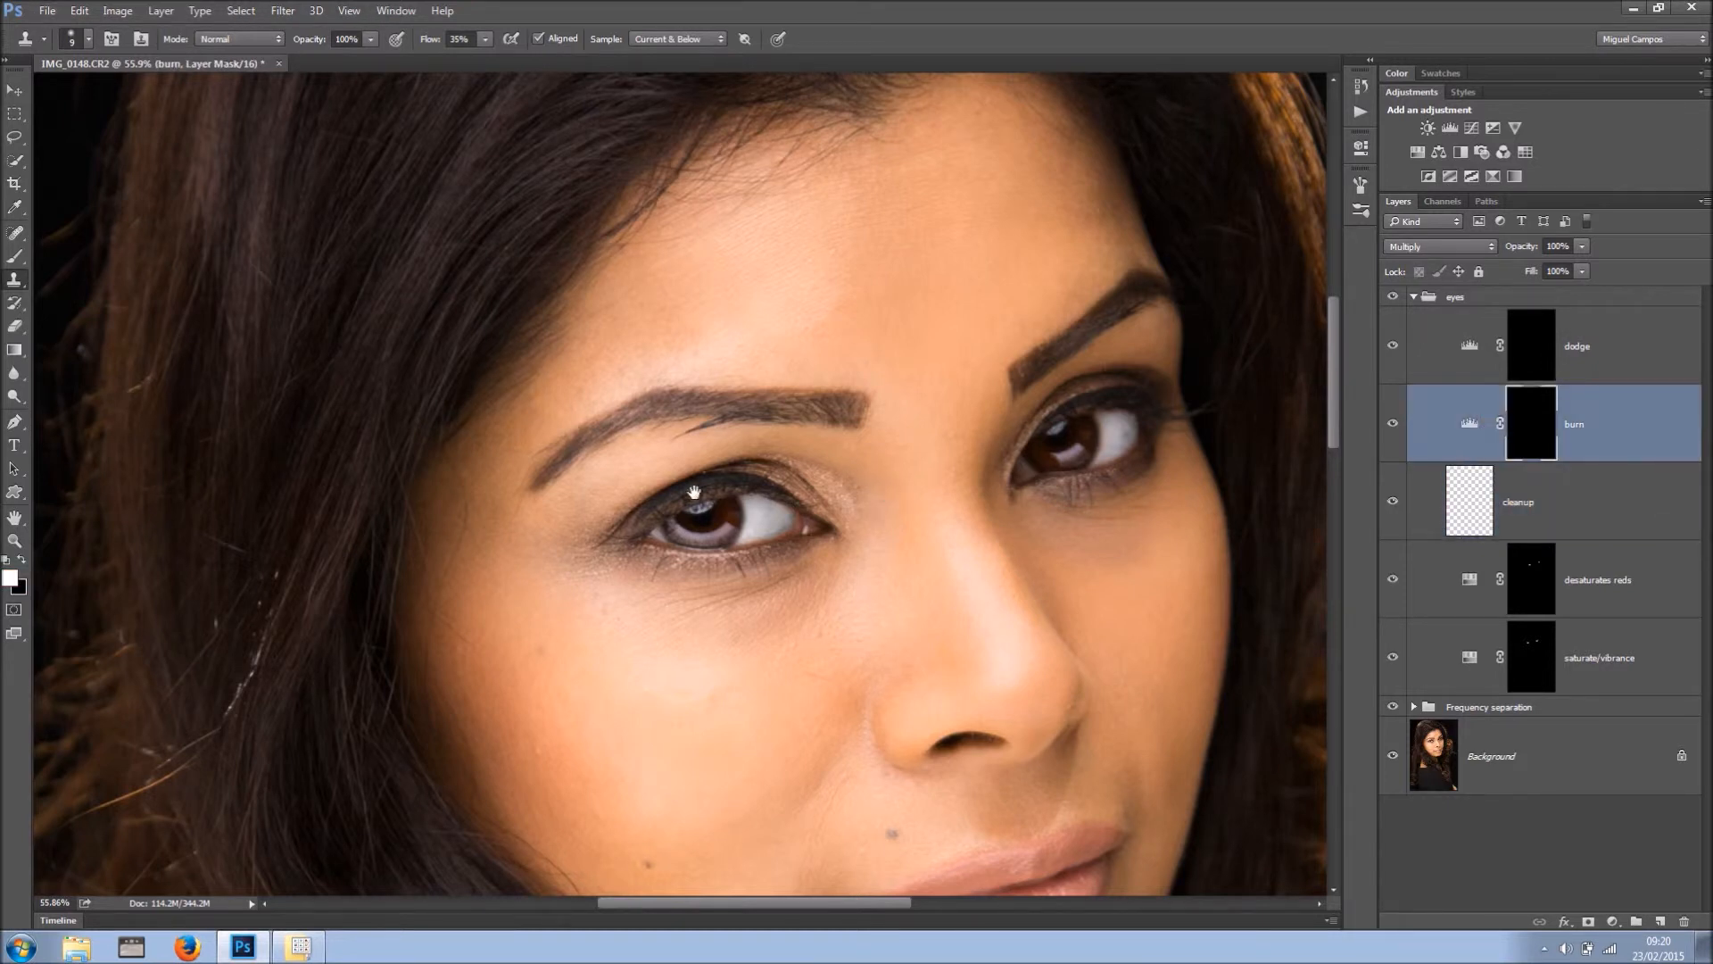
pyautogui.scroll(6, 694, 492)
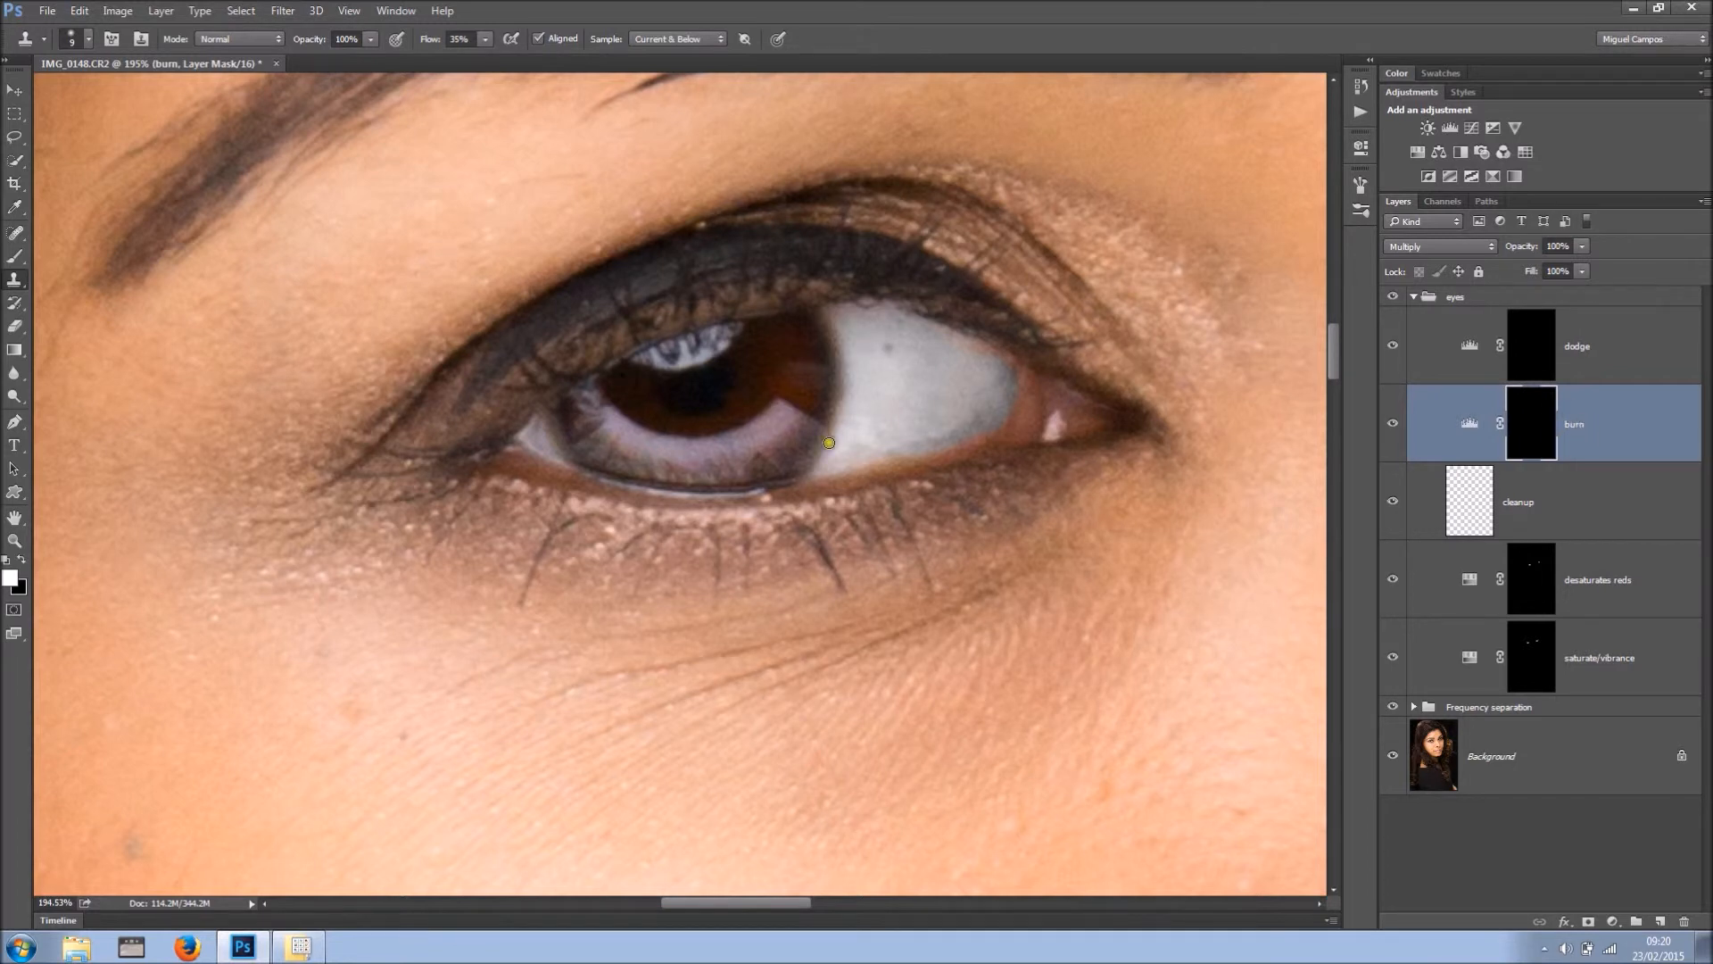
pyautogui.click(1531, 428)
pyautogui.click(15, 257)
pyautogui.click(834, 364)
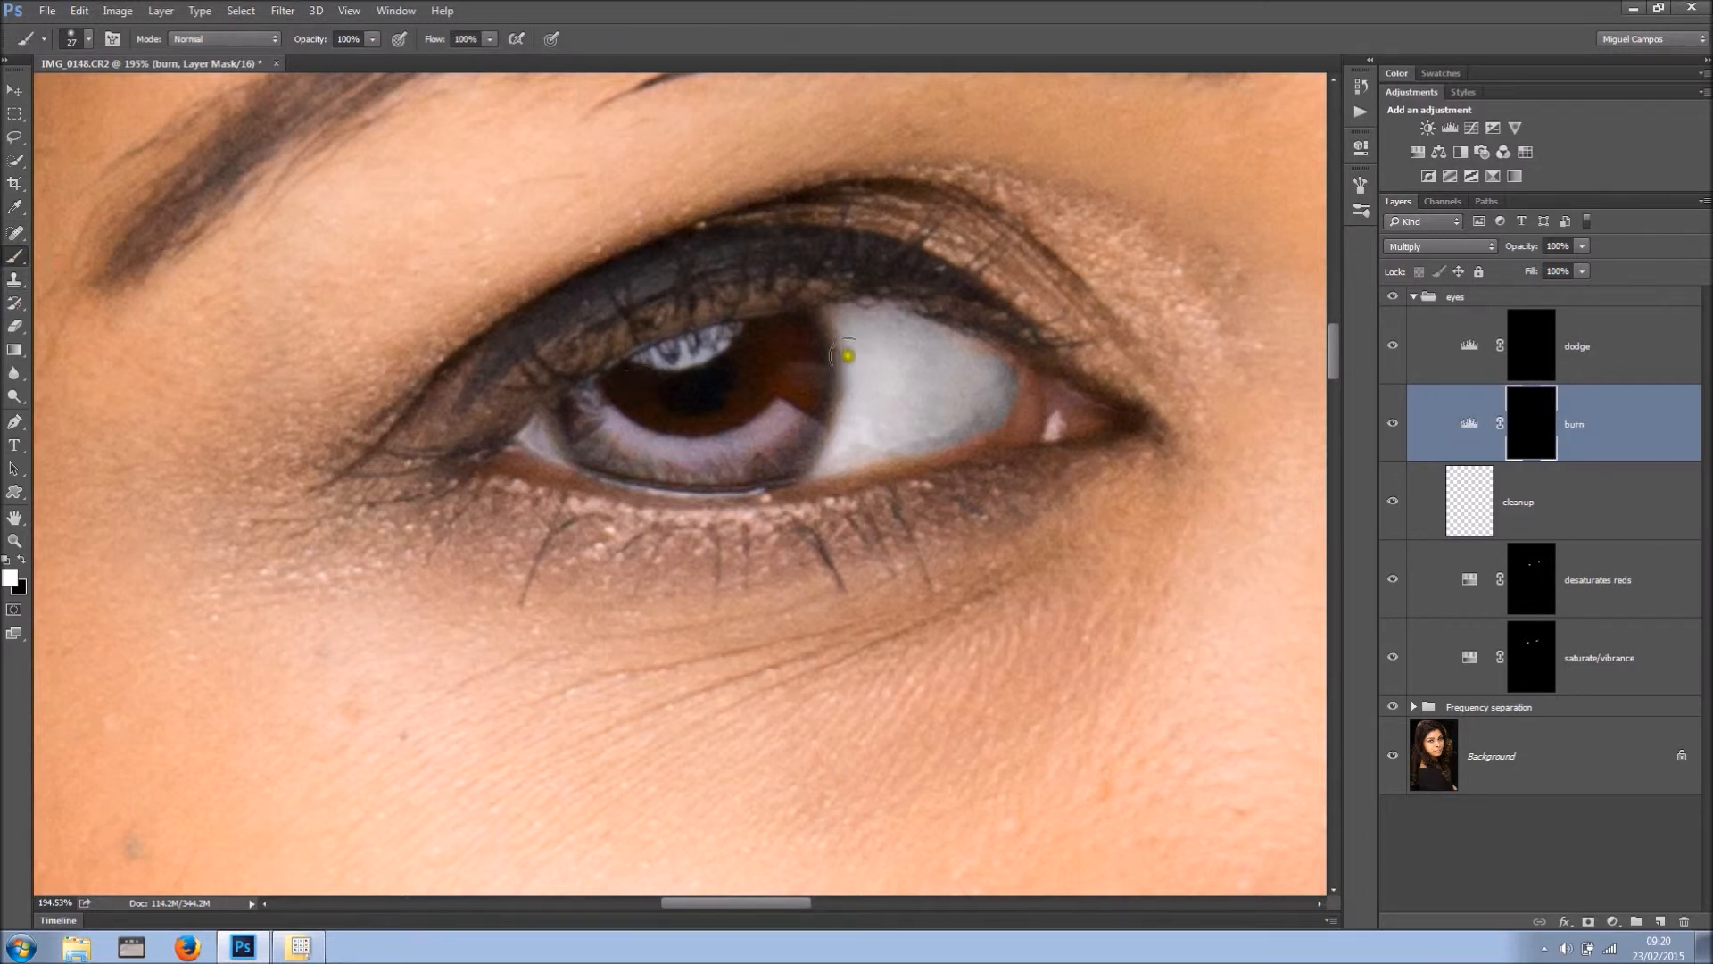
pyautogui.moveTo(837, 372)
pyautogui.mouseDown()
pyautogui.moveTo(818, 322)
pyautogui.moveTo(830, 413)
pyautogui.moveTo(810, 479)
pyautogui.moveTo(806, 428)
pyautogui.moveTo(833, 413)
pyautogui.mouseUp()
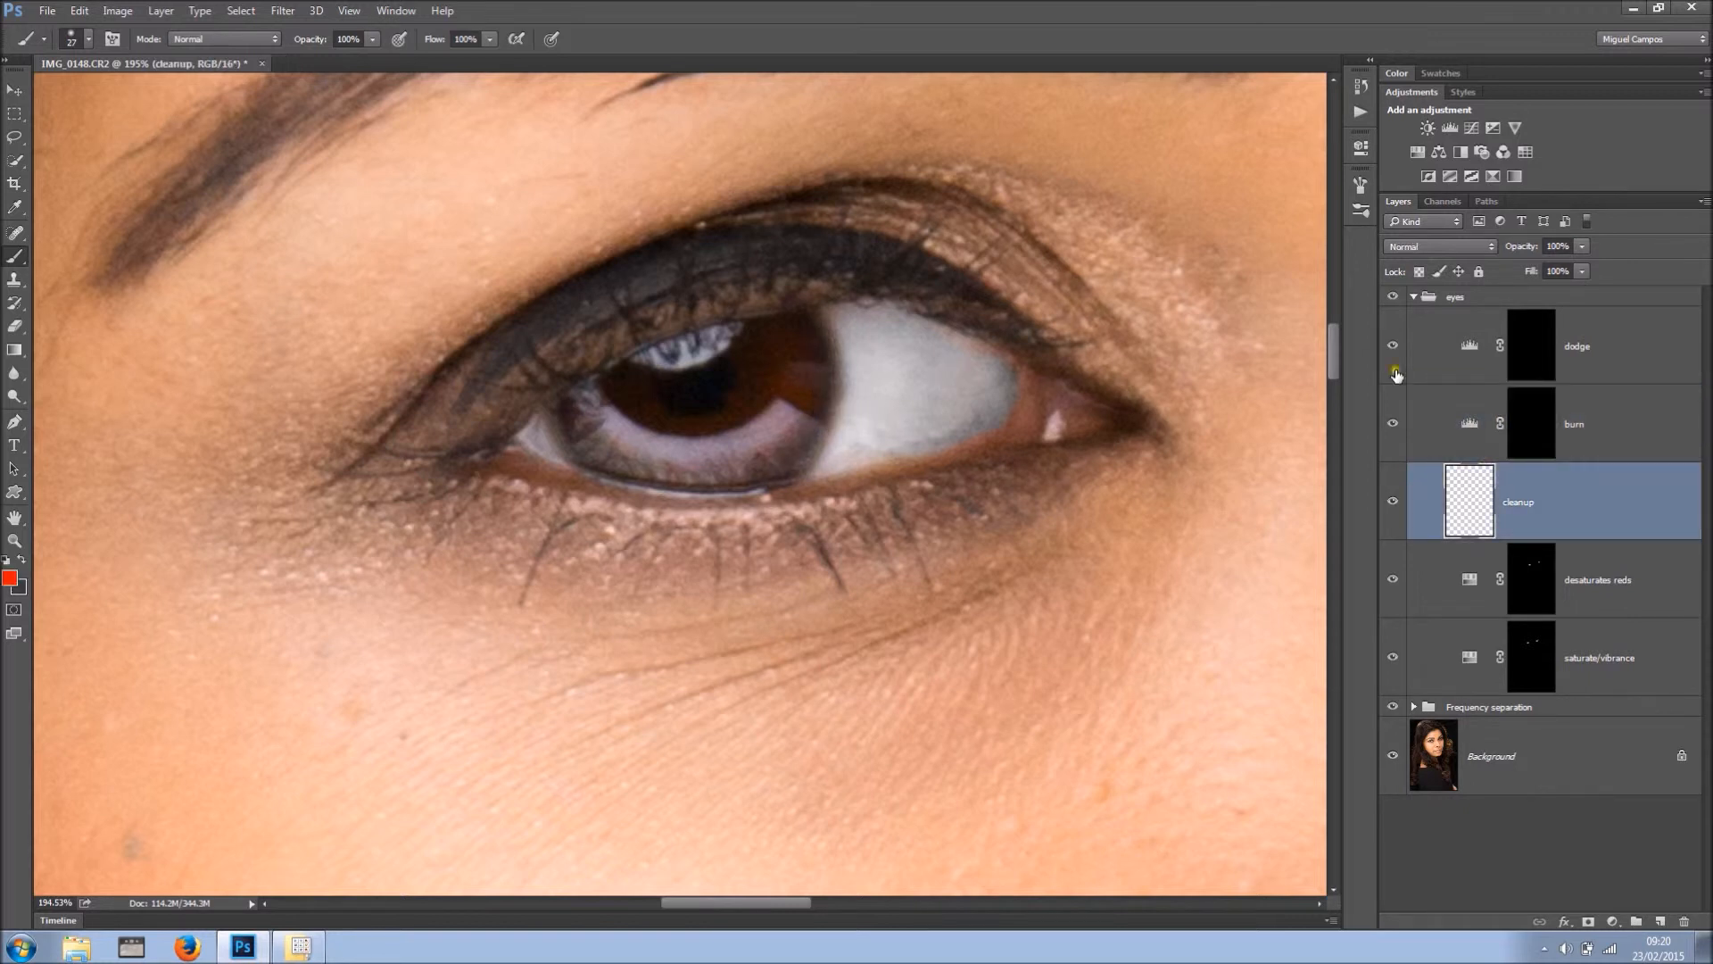
# - Set the brush flow to 25% and paint the outer rim of the nearer iris on the burn layer mask
pyautogui.click(1529, 434)
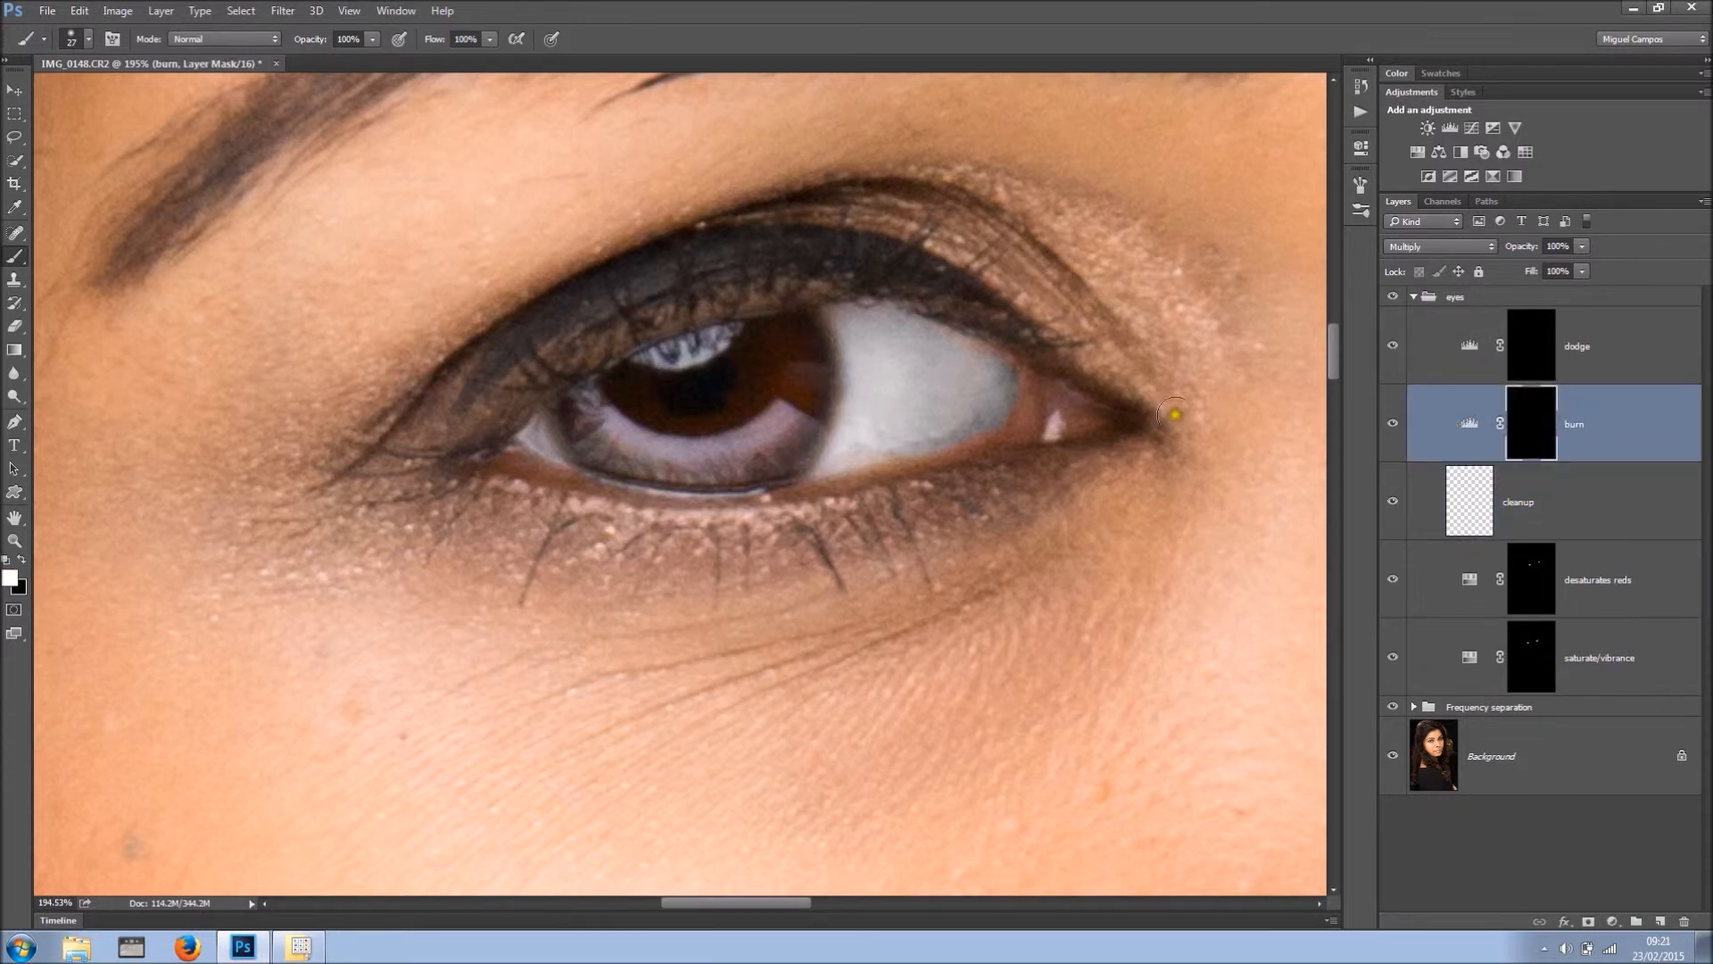
pyautogui.click(489, 39)
pyautogui.moveTo(492, 58); pyautogui.dragTo(421, 58)
pyautogui.moveTo(808, 331)
pyautogui.mouseDown()
pyautogui.moveTo(800, 440)
pyautogui.moveTo(818, 332)
pyautogui.mouseUp()
pyautogui.moveTo(571, 420)
pyautogui.mouseDown()
pyautogui.moveTo(616, 470)
pyautogui.moveTo(693, 477)
pyautogui.moveTo(797, 453)
pyautogui.mouseUp()
# - Paint the outer rim of the farther eye's iris on the burn layer mask
pyautogui.moveTo(1134, 483); pyautogui.dragTo(378, 530)
pyautogui.moveTo(1000, 436); pyautogui.dragTo(715, 532)
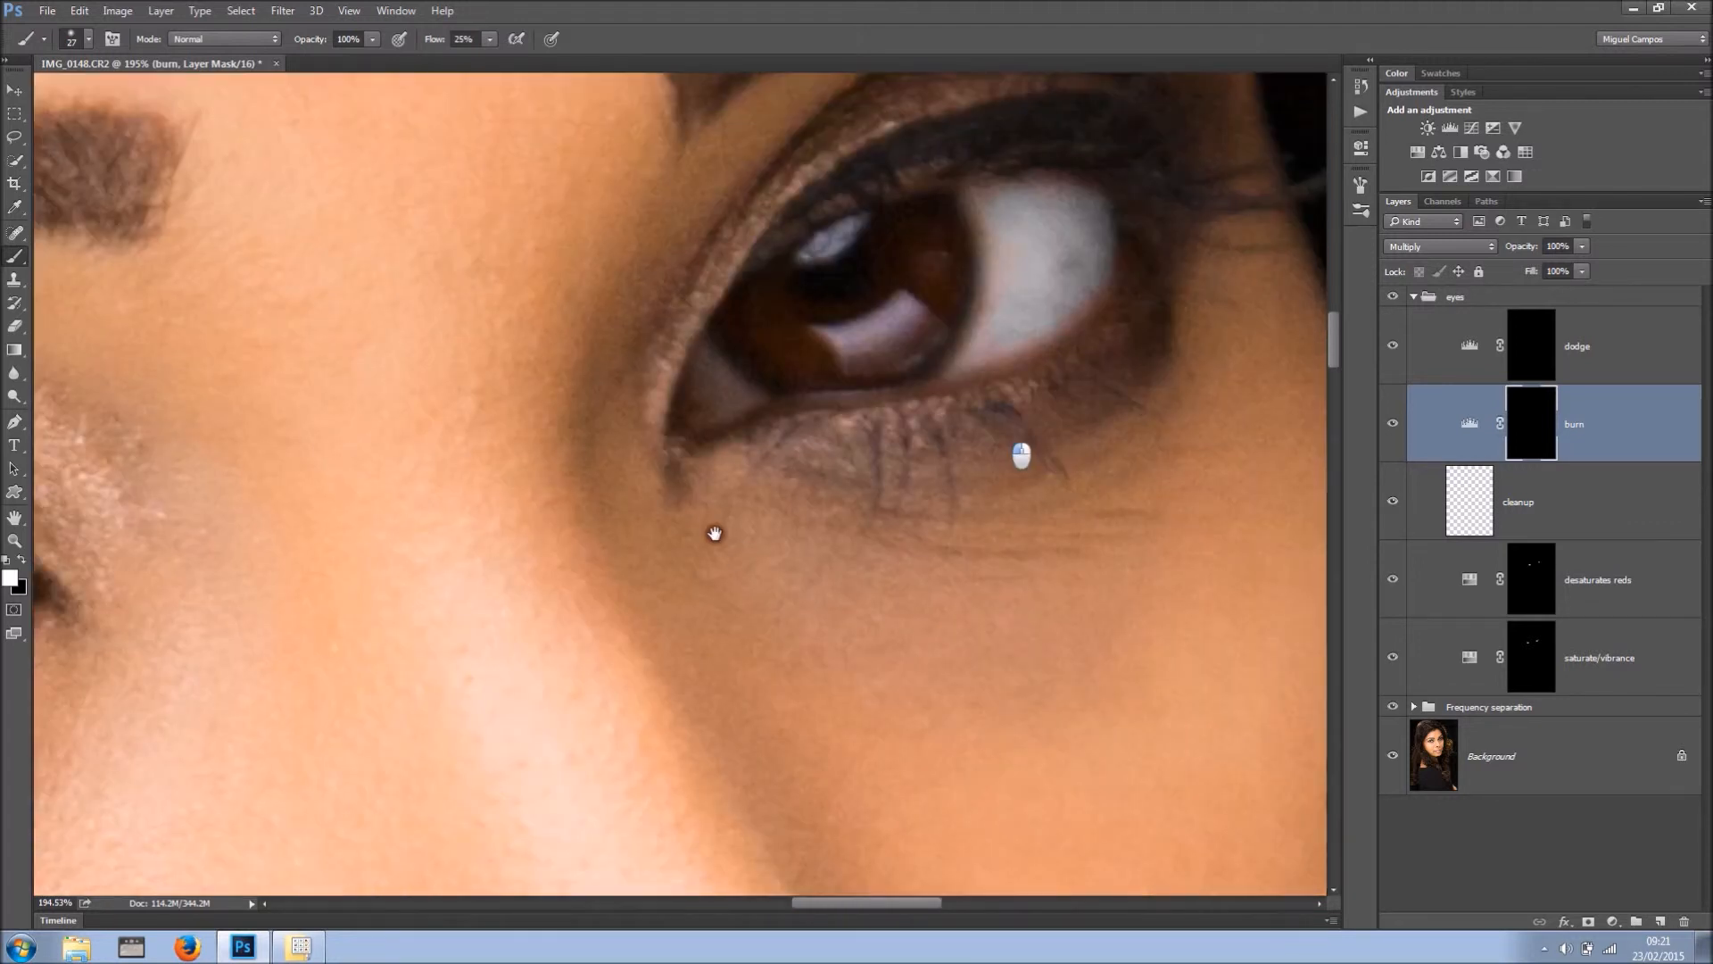
pyautogui.click(934, 346)
pyautogui.moveTo(934, 346)
pyautogui.mouseDown()
pyautogui.moveTo(878, 380)
pyautogui.moveTo(793, 385)
pyautogui.moveTo(716, 337)
pyautogui.moveTo(724, 301)
pyautogui.mouseUp()
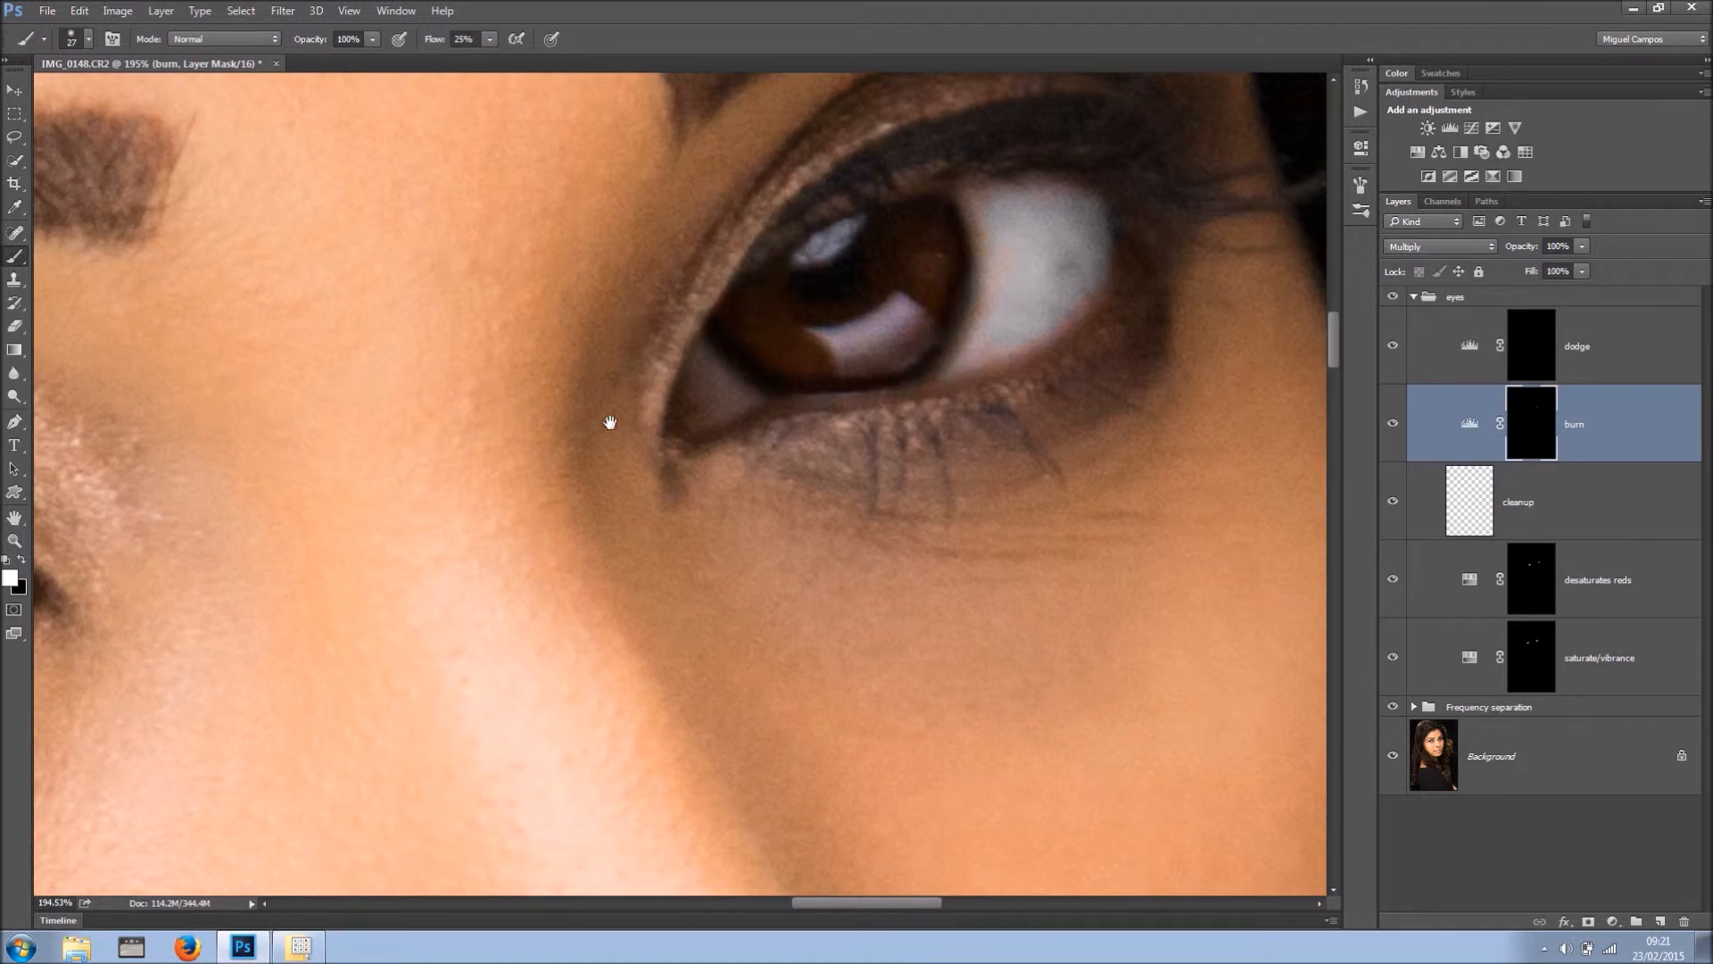
pyautogui.moveTo(643, 428); pyautogui.dragTo(500, 470)
pyautogui.moveTo(500, 469); pyautogui.dragTo(671, 447)
pyautogui.click(973, 410)
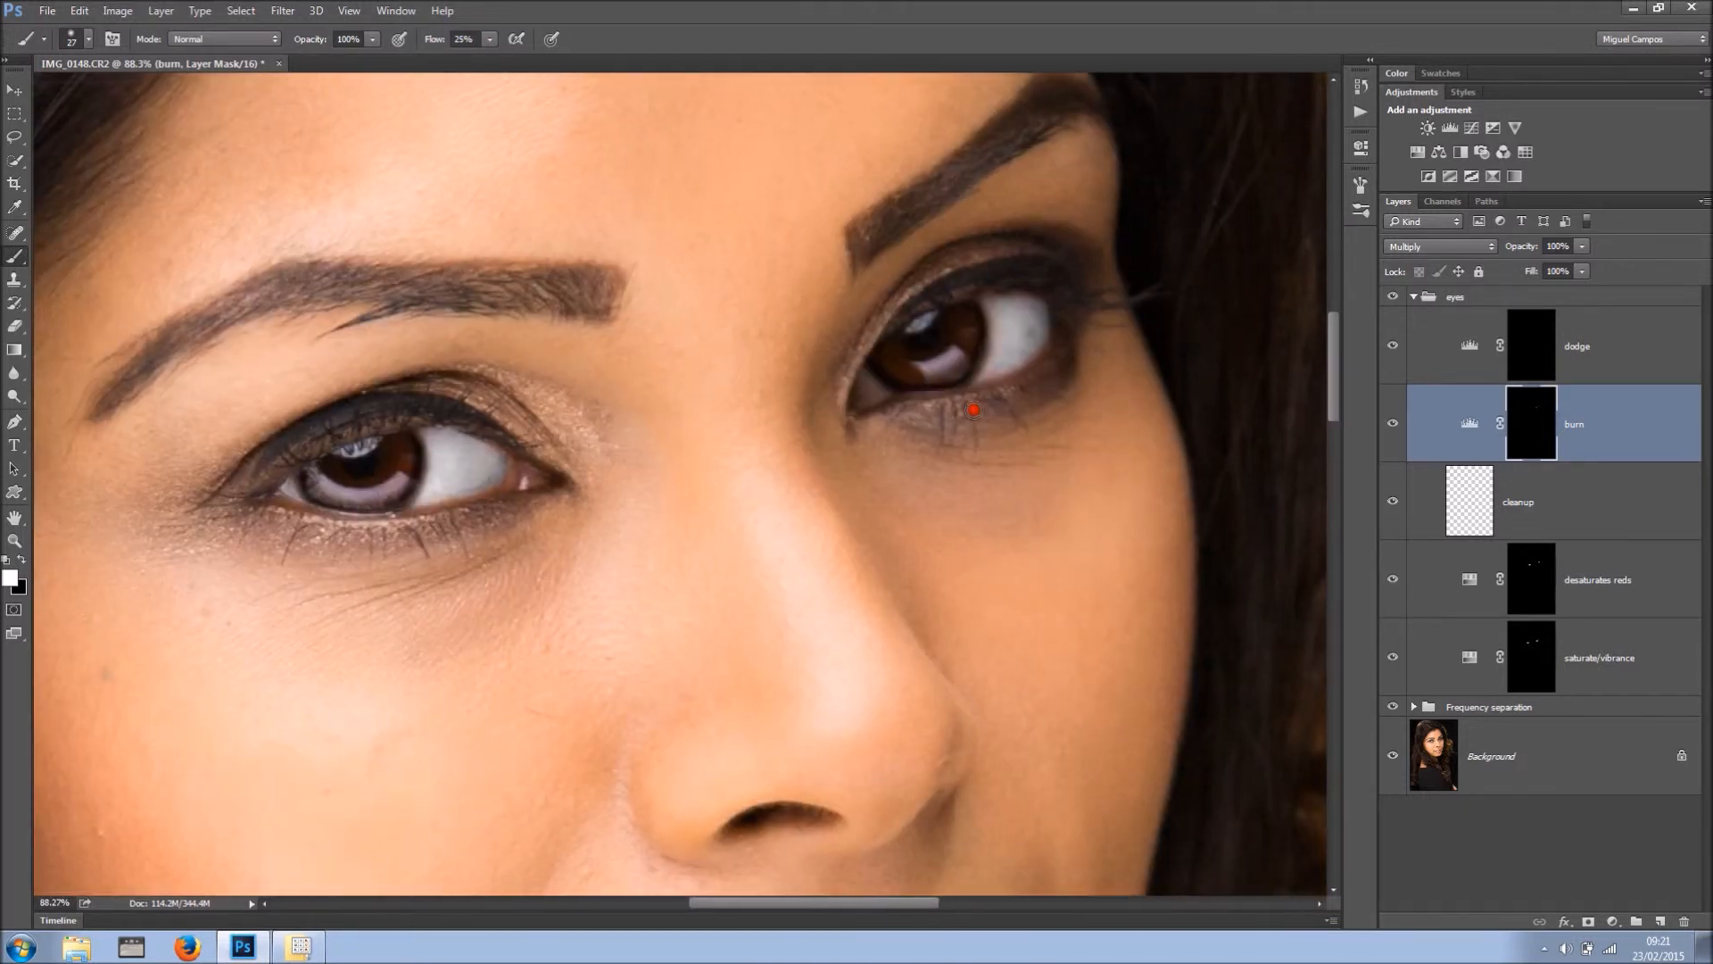
# - Soften the burn layer mask with Gaussian Blur and reduce the burn layer's opacity to 62%
pyautogui.click(1520, 425)
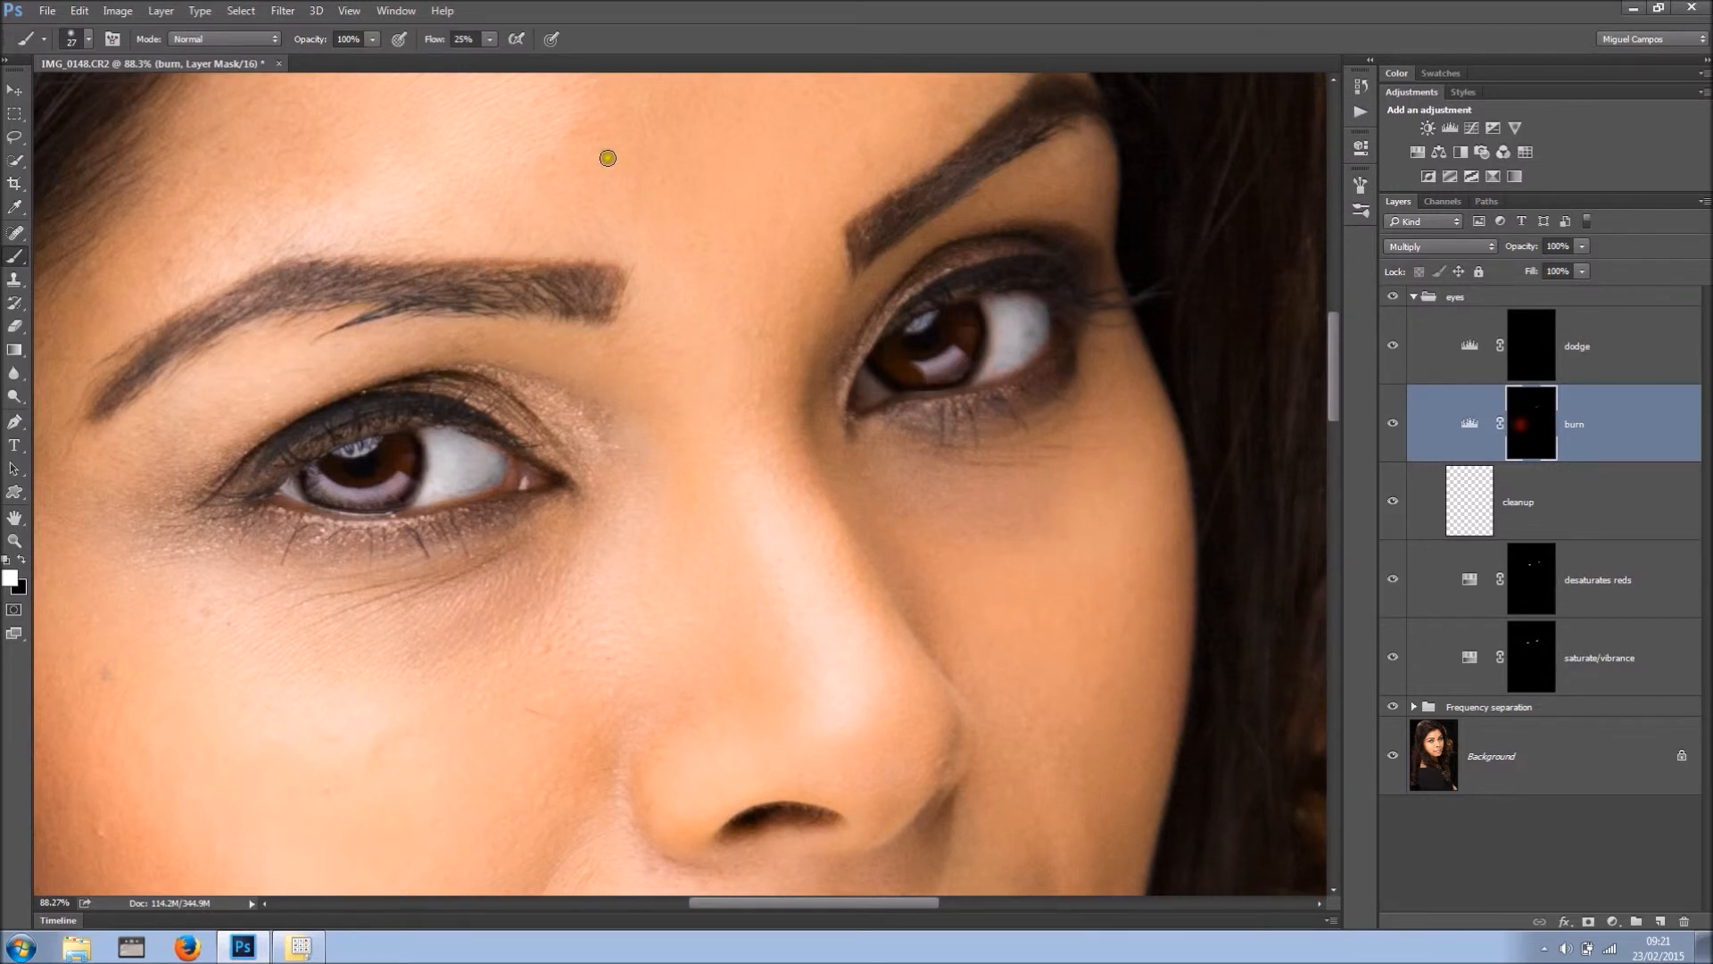
pyautogui.click(283, 11)
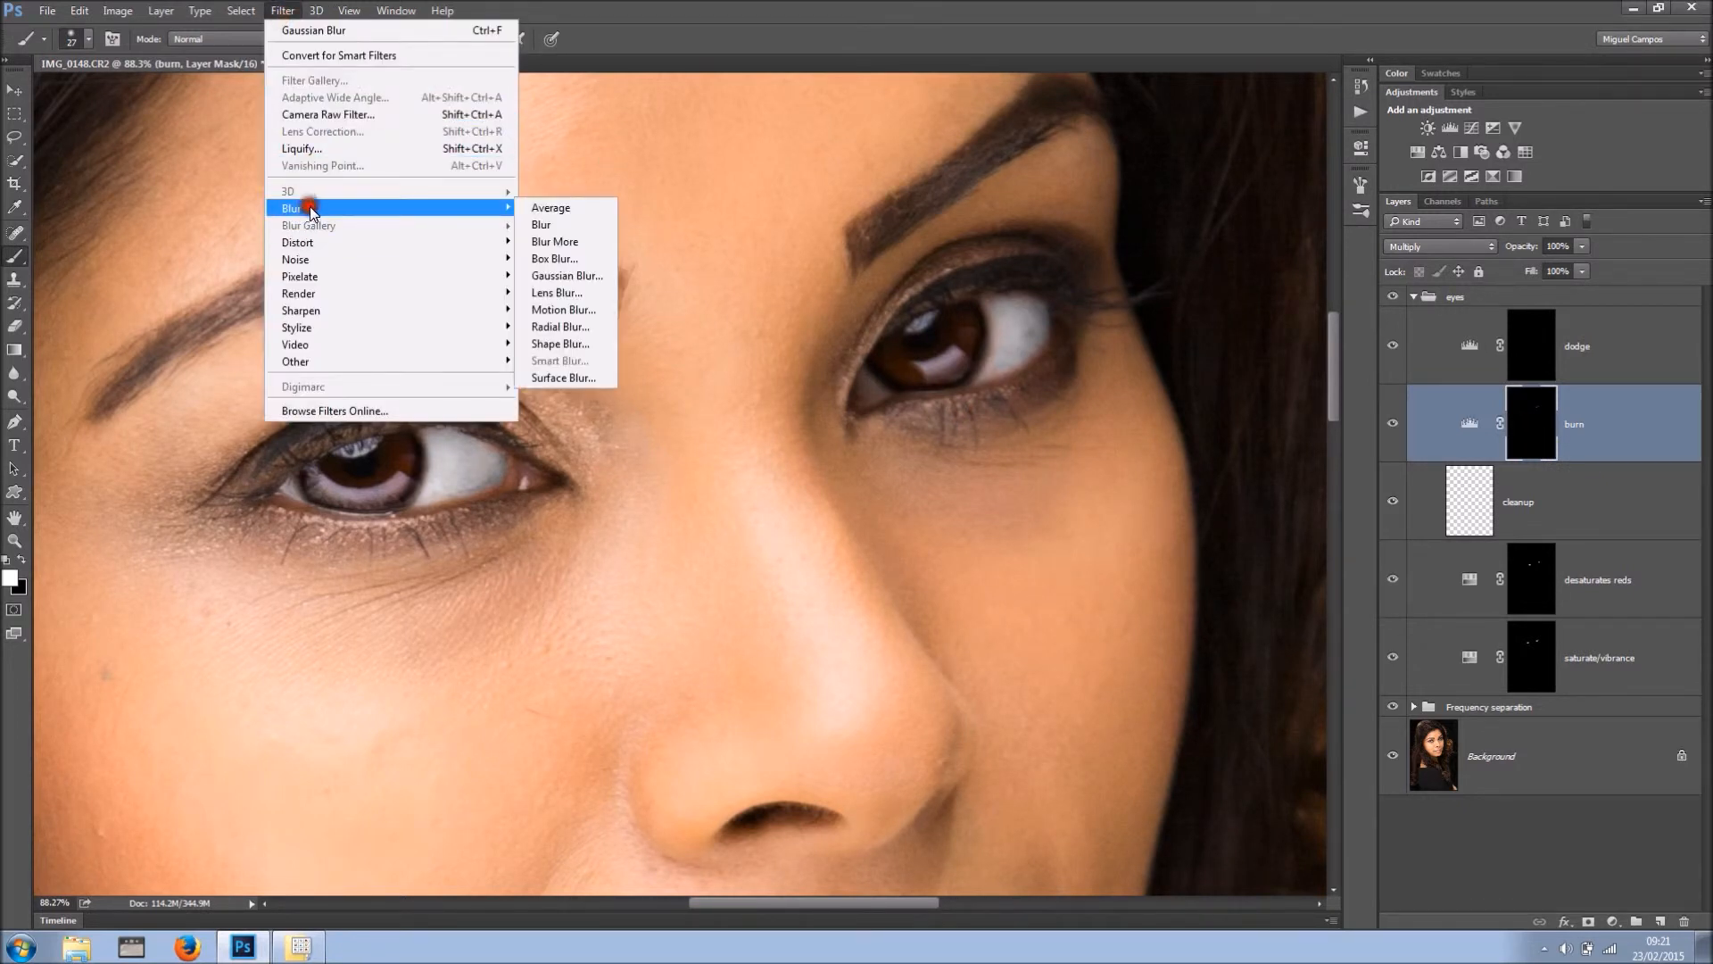
pyautogui.moveTo(326, 210)
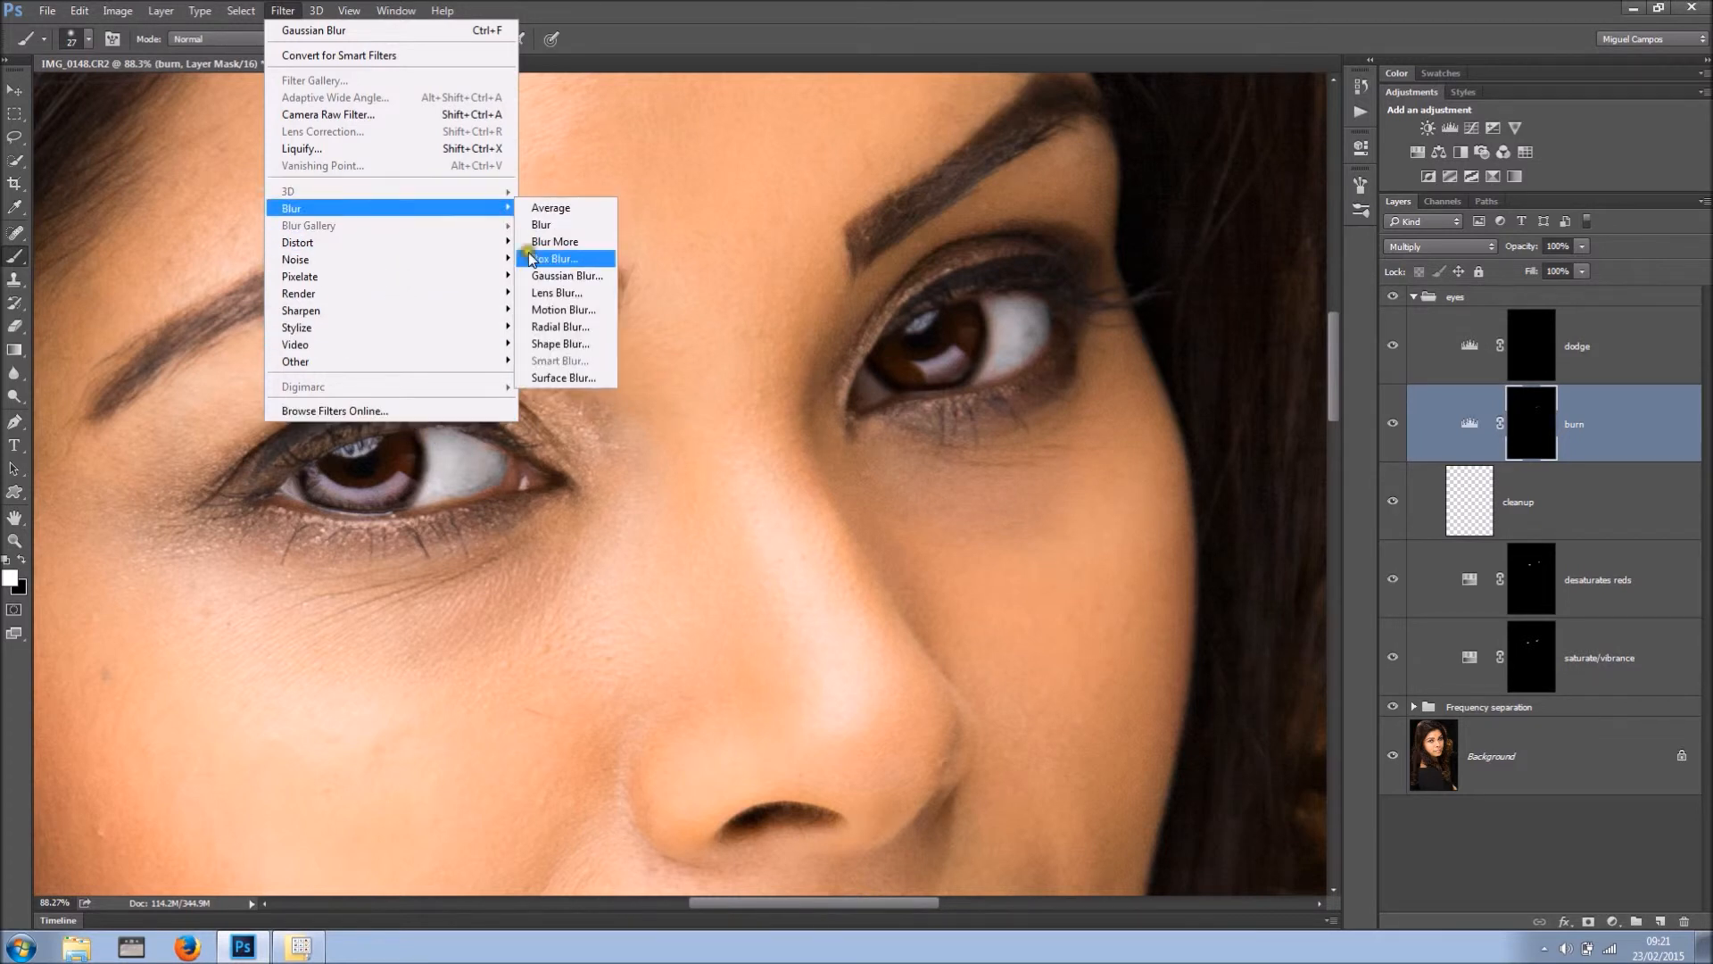
pyautogui.click(562, 273)
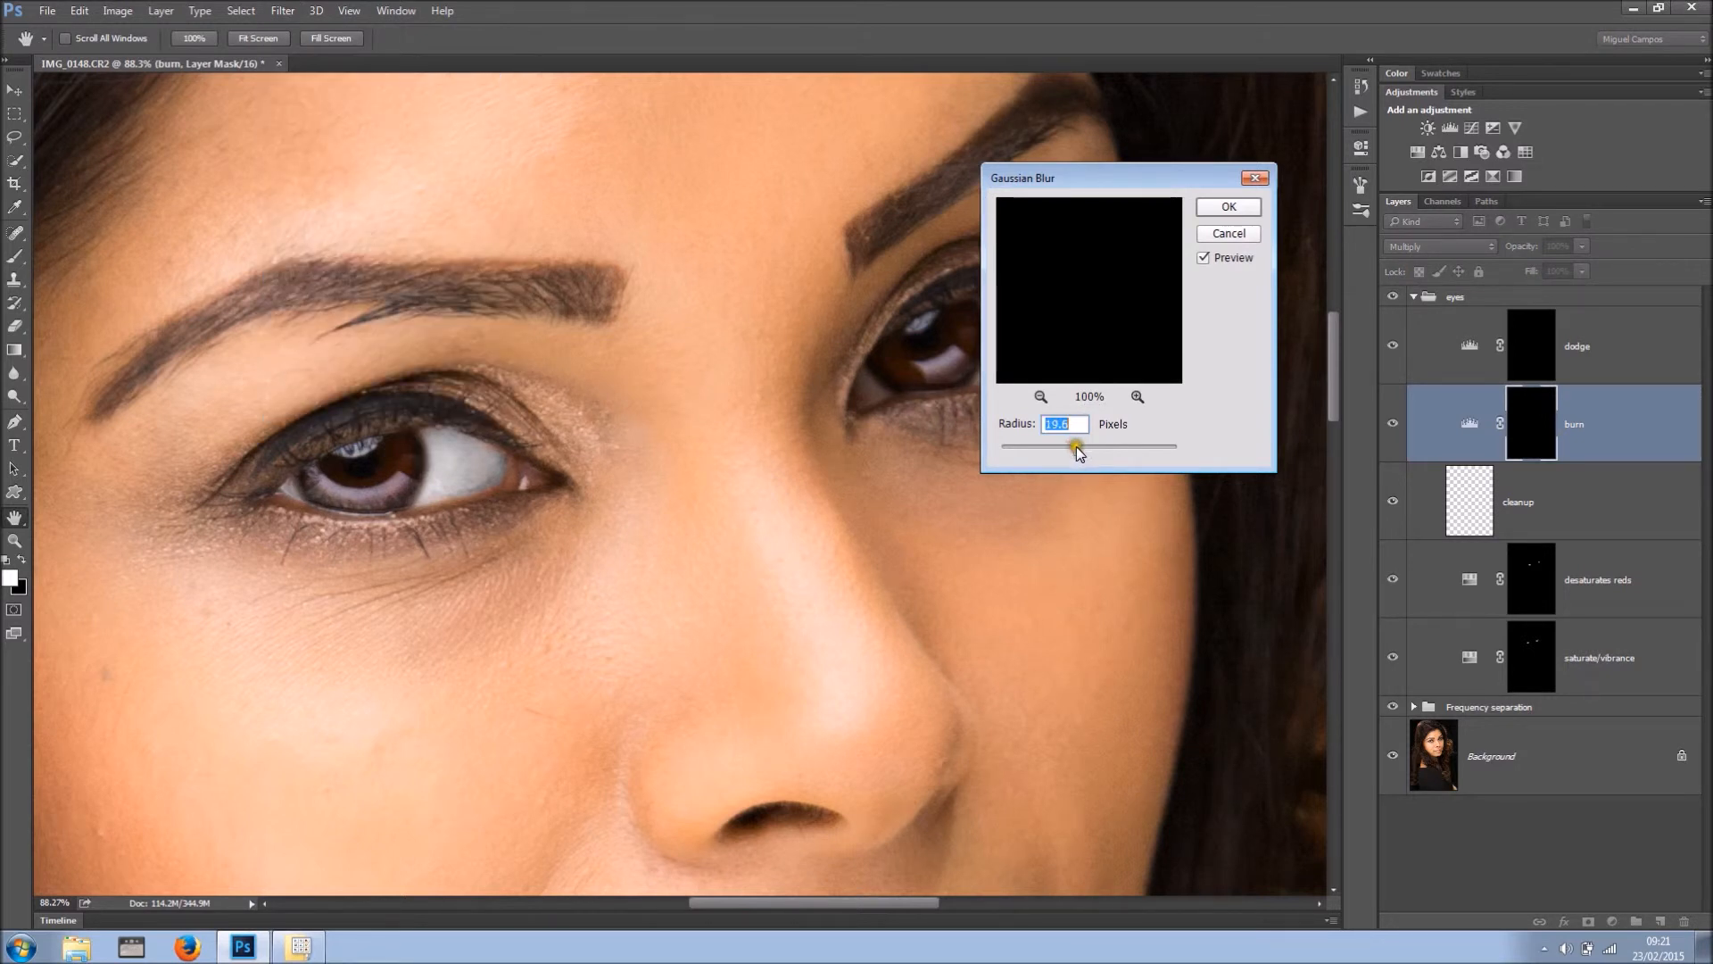
pyautogui.click(1229, 212)
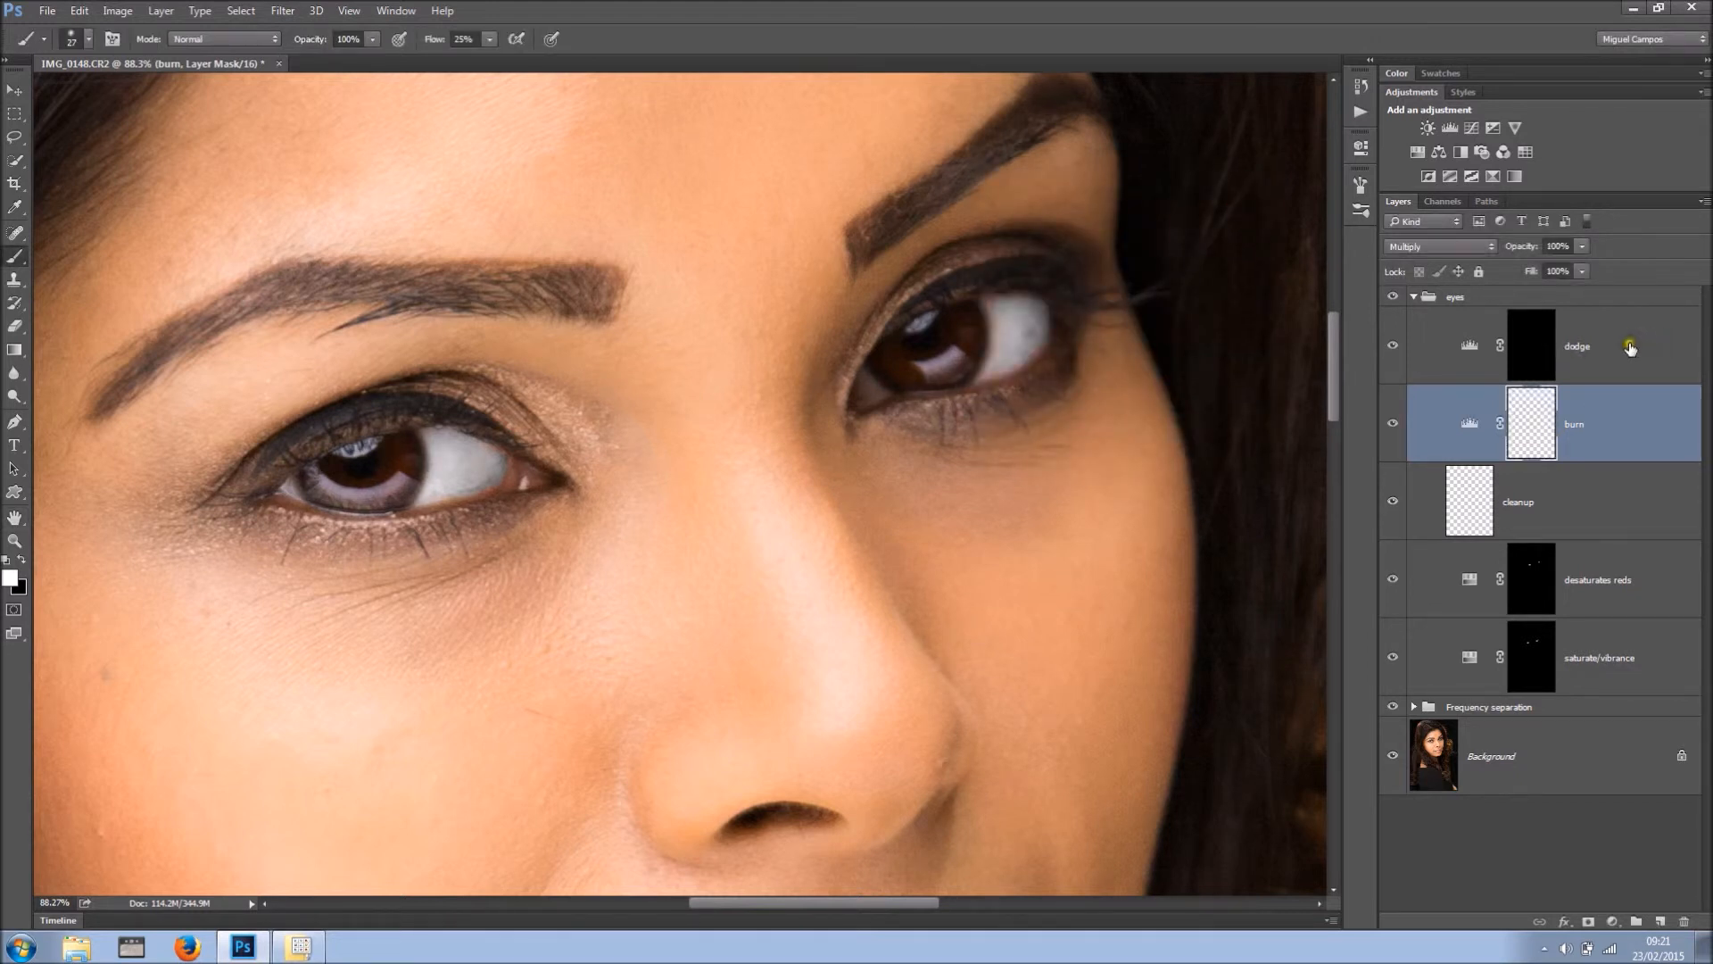
pyautogui.click(1582, 247)
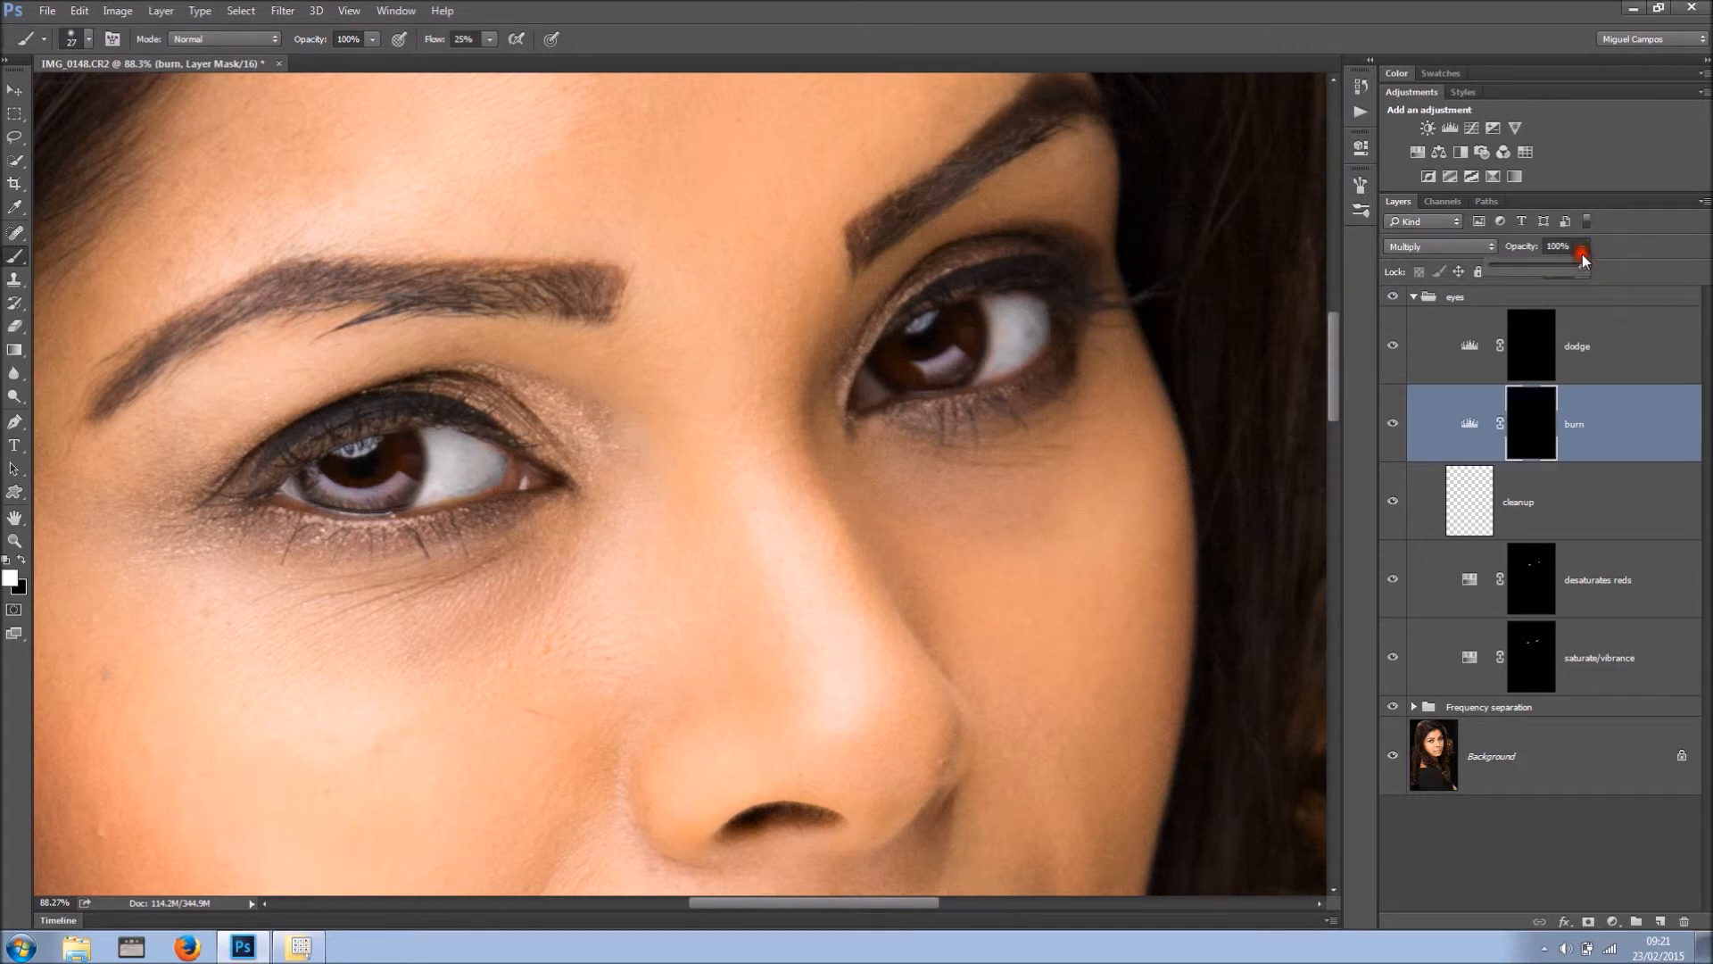
pyautogui.moveTo(1551, 264); pyautogui.dragTo(1542, 266)
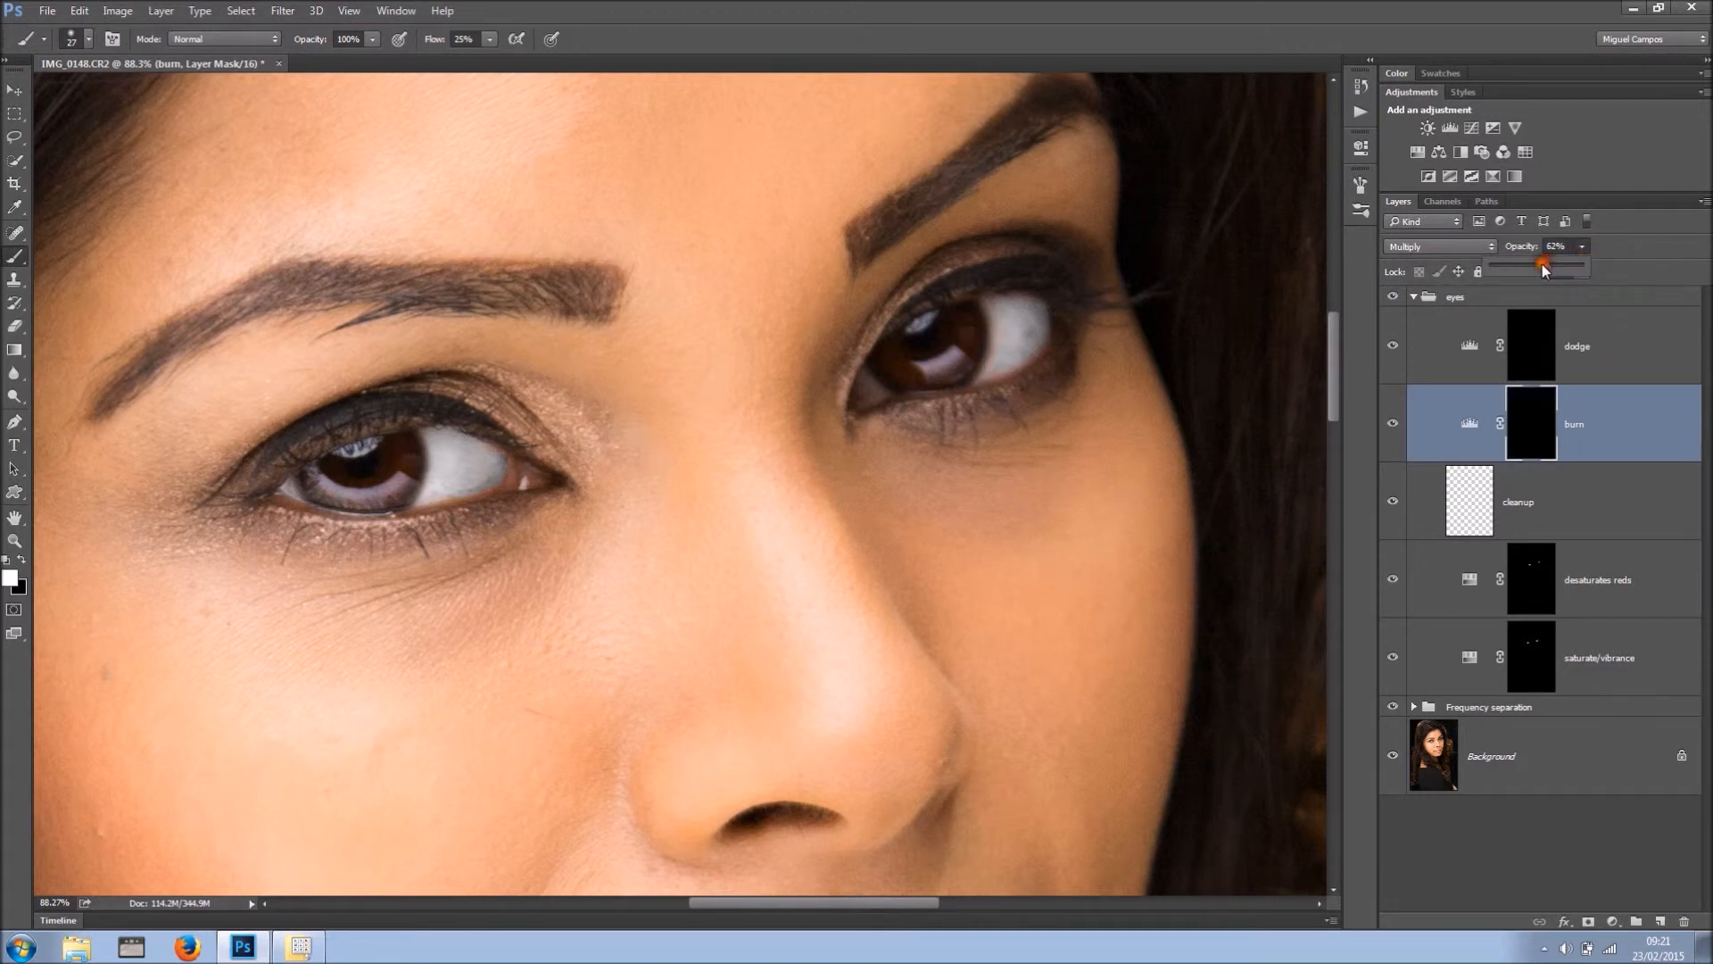
# - Paint white over the nearer iris on the dodge layer mask with a 31 px brush
pyautogui.click(1522, 370)
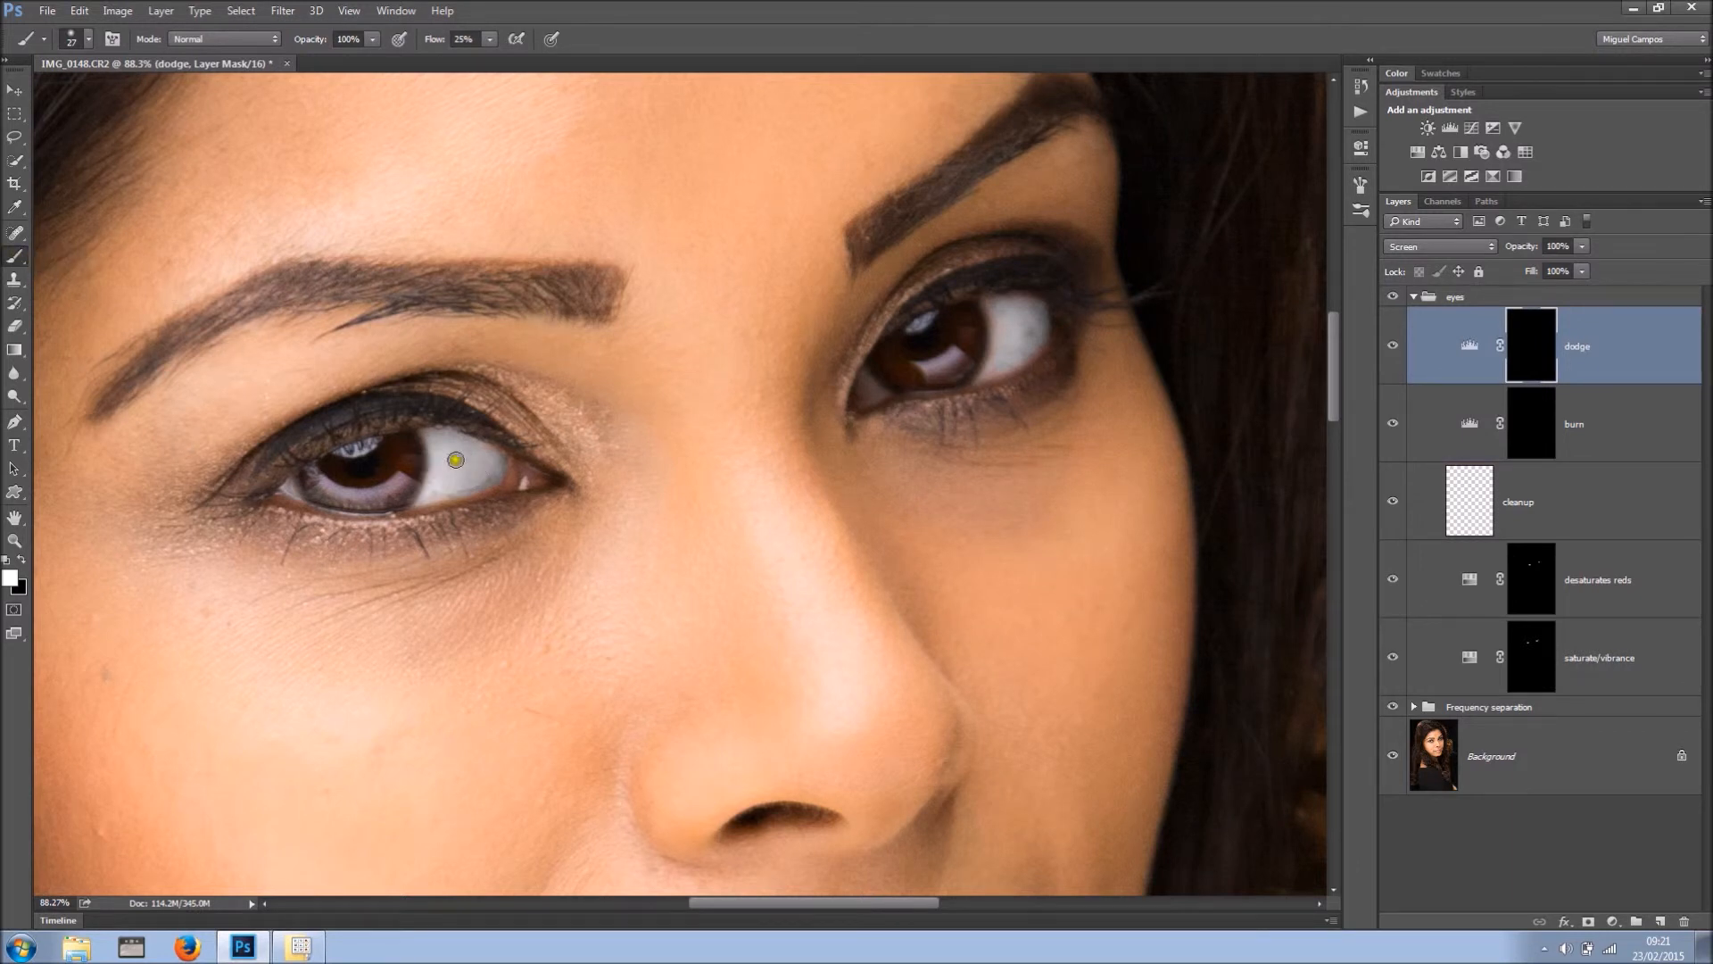
pyautogui.keyDown('alt'); pyautogui.rightClick(387, 474); pyautogui.keyUp('alt')
pyautogui.moveTo(407, 448)
pyautogui.mouseDown()
pyautogui.moveTo(394, 488)
pyautogui.moveTo(381, 484)
pyautogui.moveTo(404, 459)
pyautogui.moveTo(358, 491)
pyautogui.moveTo(324, 484)
pyautogui.moveTo(366, 497)
pyautogui.moveTo(406, 455)
pyautogui.moveTo(387, 490)
pyautogui.moveTo(450, 468)
pyautogui.mouseUp()
# - Enlarge the brush to 43 px and brighten both irises by painting on the dodge layer mask
pyautogui.rightClick(802, 375)
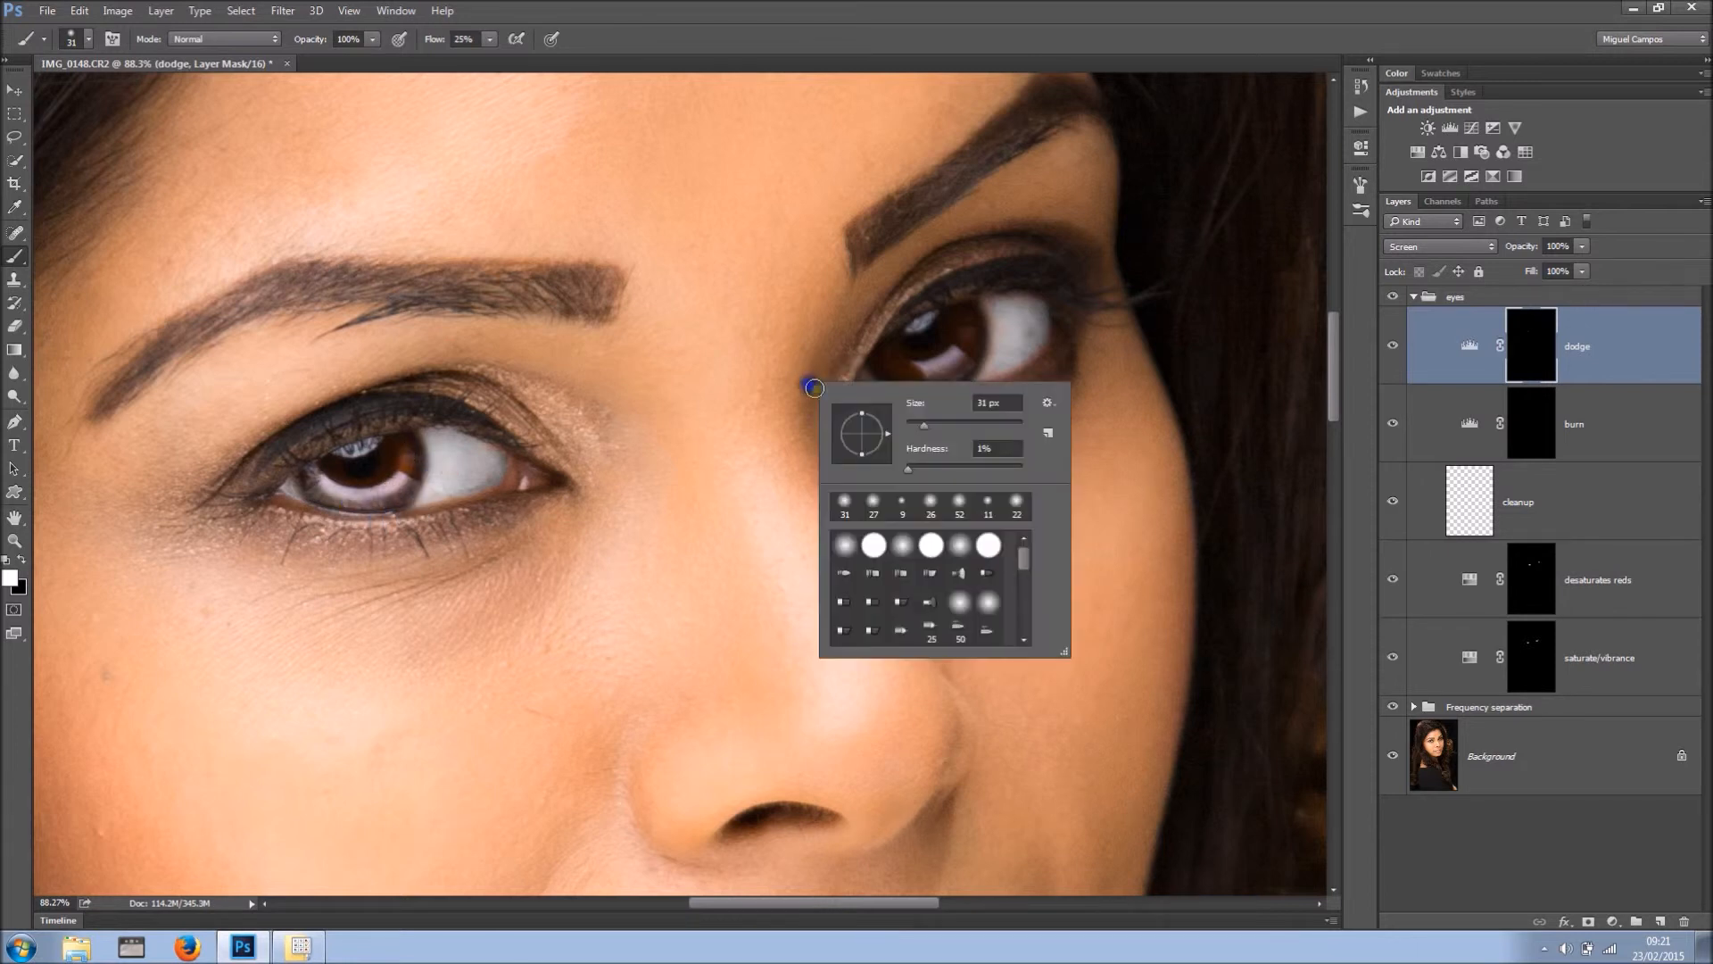
pyautogui.moveTo(925, 424); pyautogui.dragTo(935, 424)
pyautogui.click(964, 323)
pyautogui.moveTo(981, 348)
pyautogui.mouseDown()
pyautogui.moveTo(921, 372)
pyautogui.moveTo(896, 357)
pyautogui.moveTo(910, 370)
pyautogui.moveTo(969, 349)
pyautogui.moveTo(969, 321)
pyautogui.moveTo(962, 346)
pyautogui.moveTo(907, 333)
pyautogui.mouseUp()
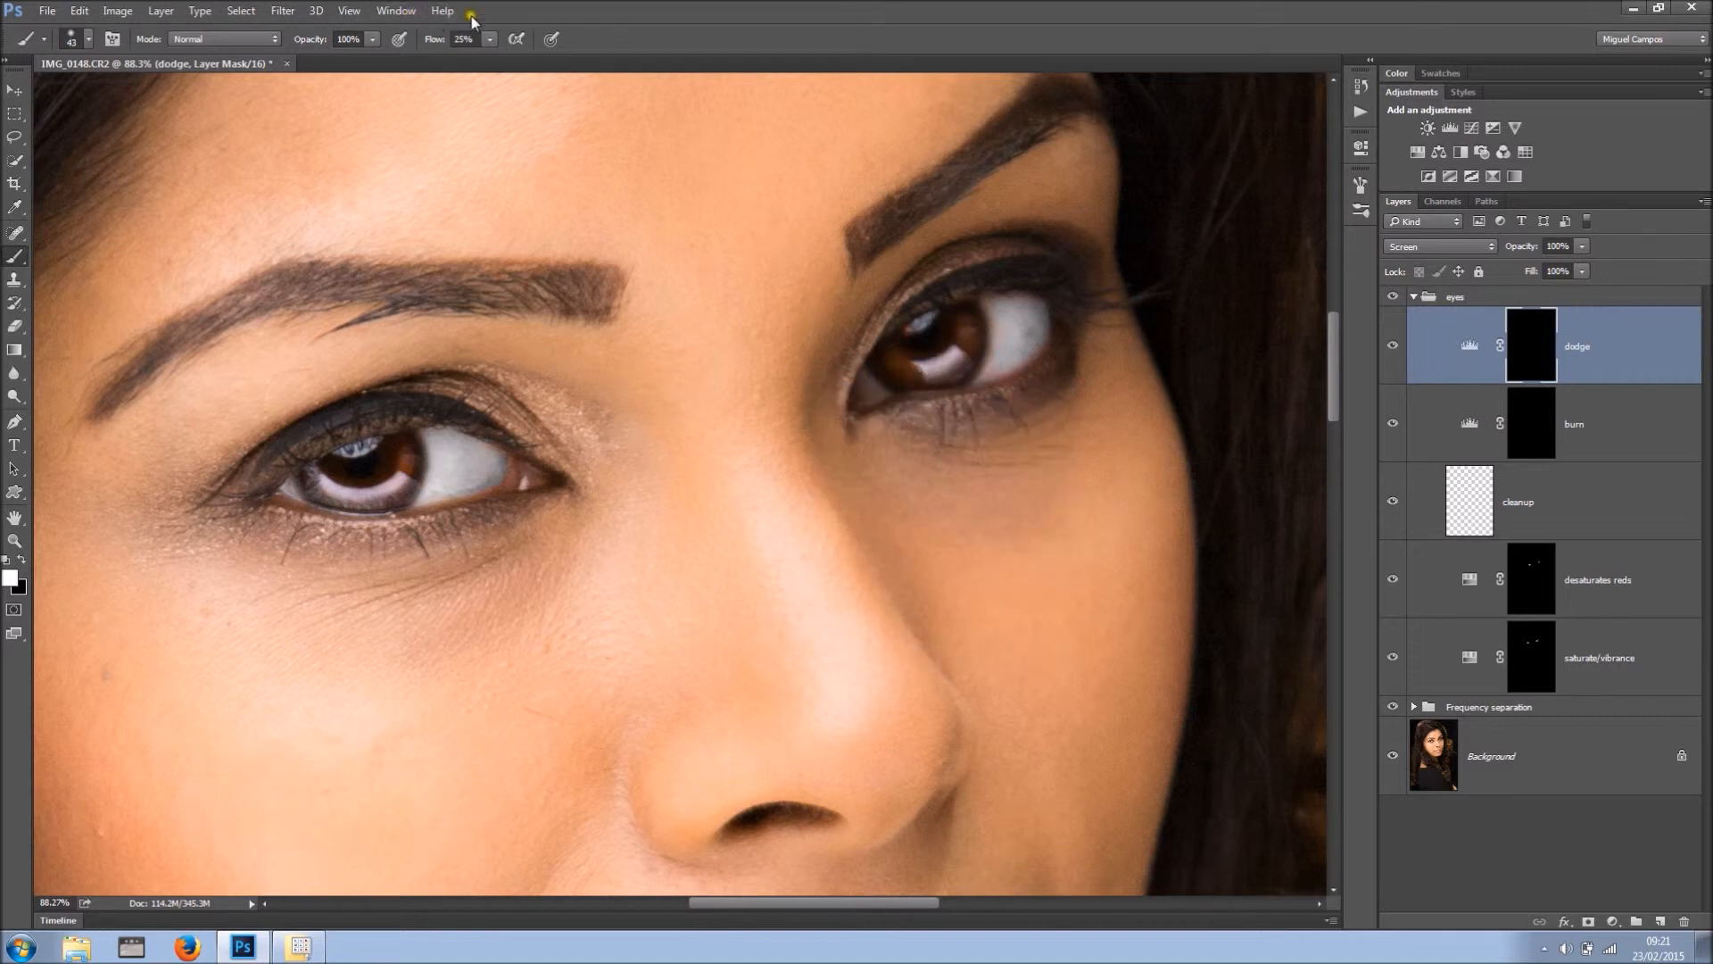
pyautogui.moveTo(404, 452)
pyautogui.mouseDown()
pyautogui.moveTo(399, 473)
pyautogui.moveTo(322, 480)
pyautogui.mouseUp()
pyautogui.moveTo(967, 334)
pyautogui.mouseDown()
pyautogui.moveTo(894, 360)
pyautogui.moveTo(939, 363)
pyautogui.moveTo(1002, 337)
pyautogui.mouseUp()
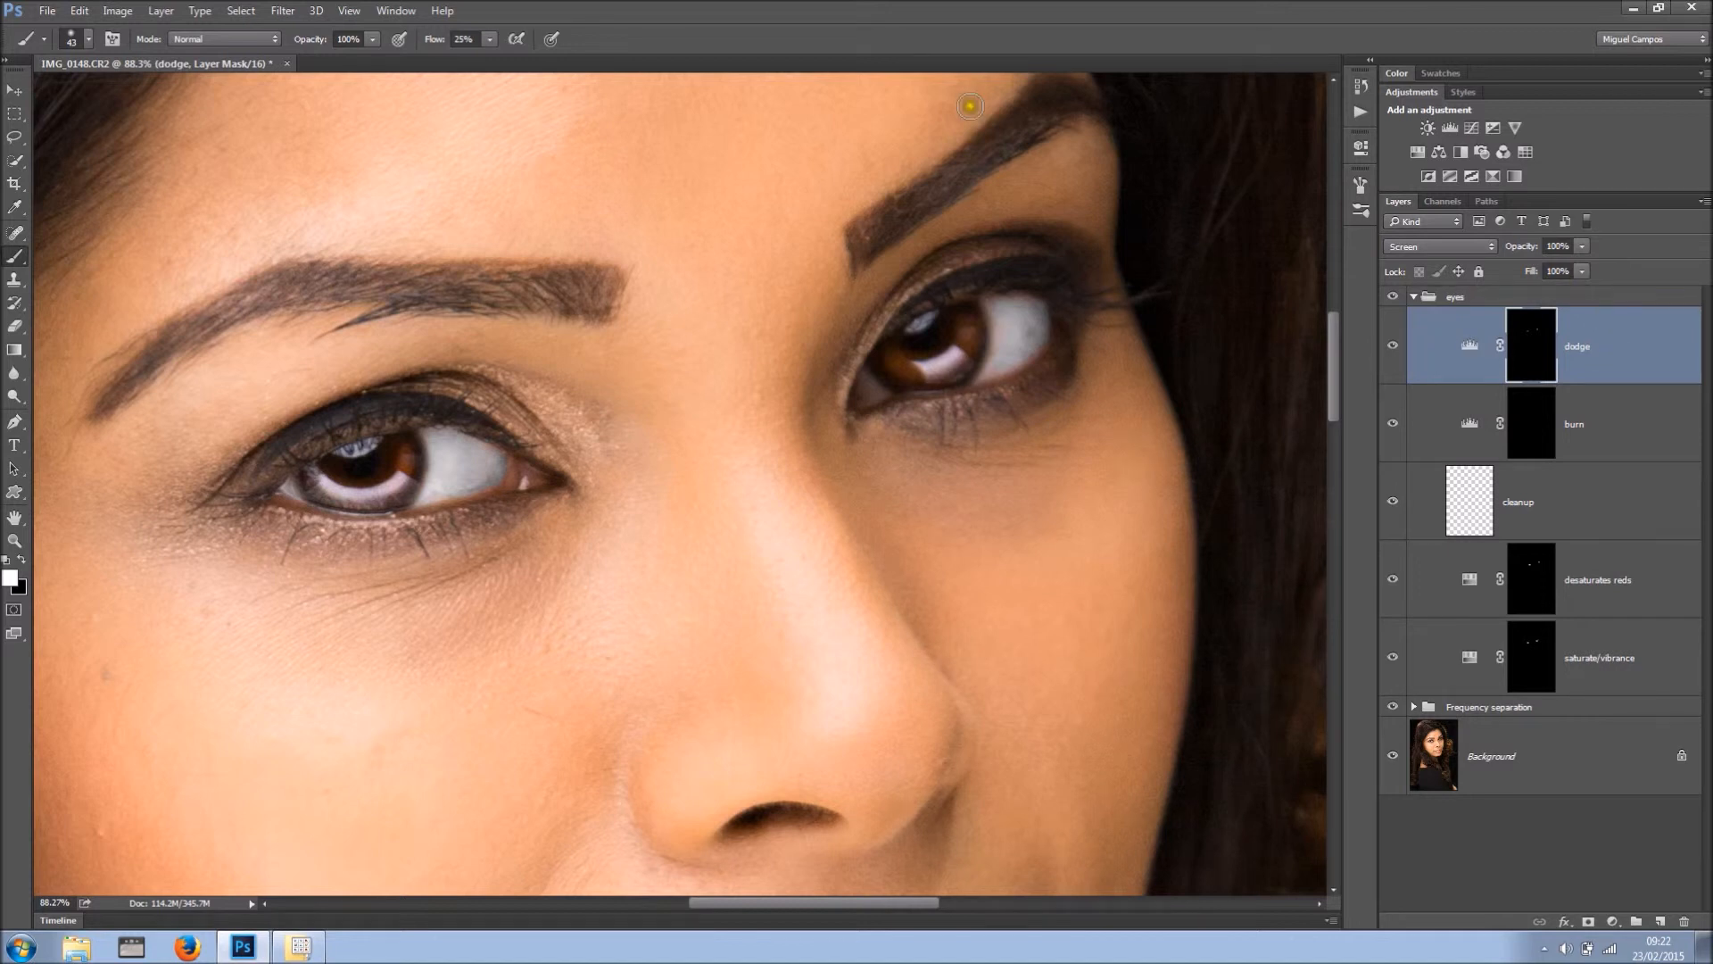
# - Soften the dodge layer mask with Gaussian Blur and lower the dodge layer's opacity to 52%
pyautogui.click(351, 11)
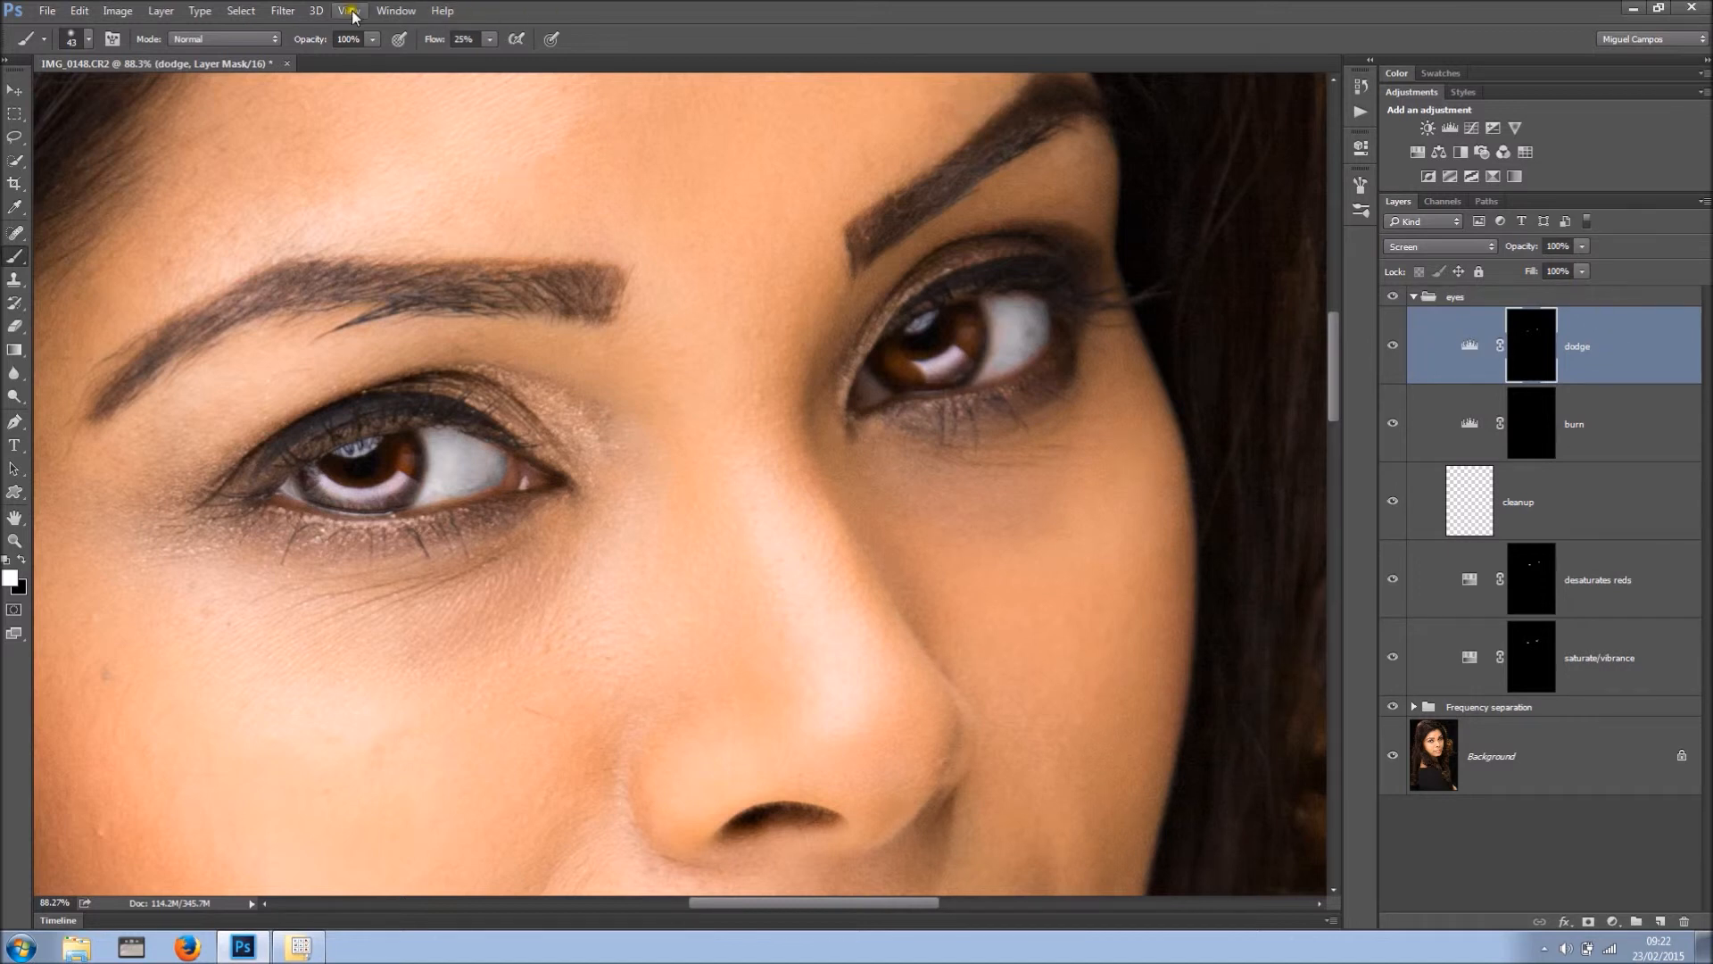
pyautogui.click(282, 12)
pyautogui.moveTo(493, 210)
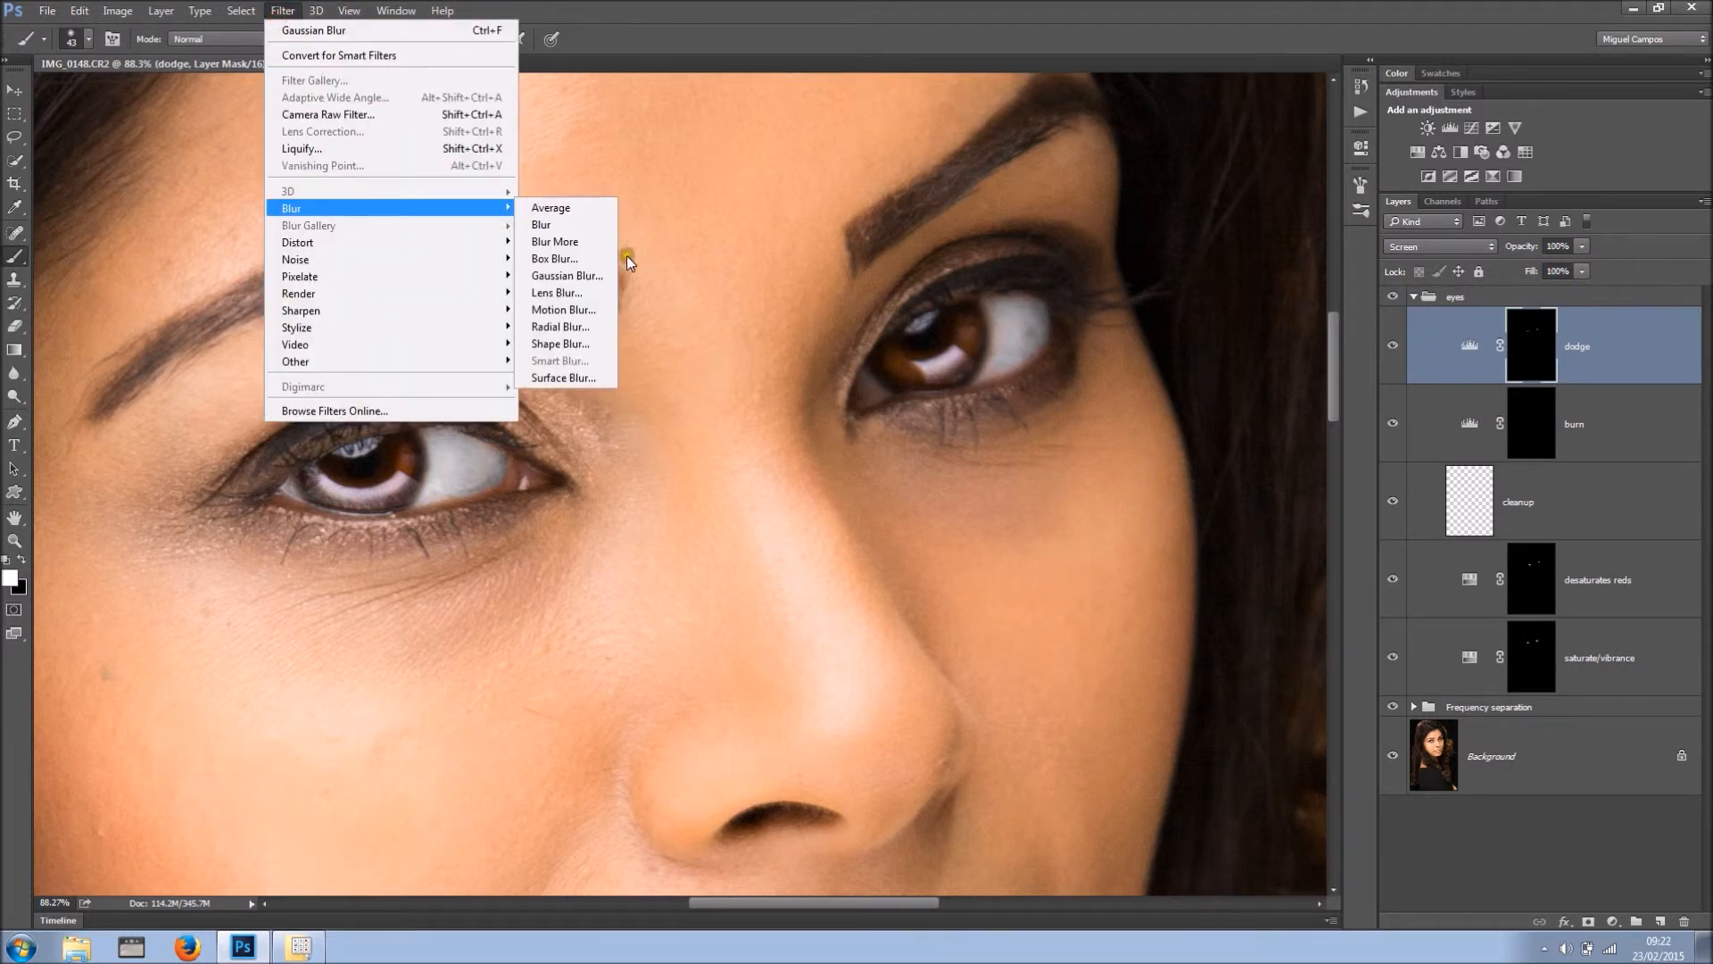
pyautogui.click(582, 276)
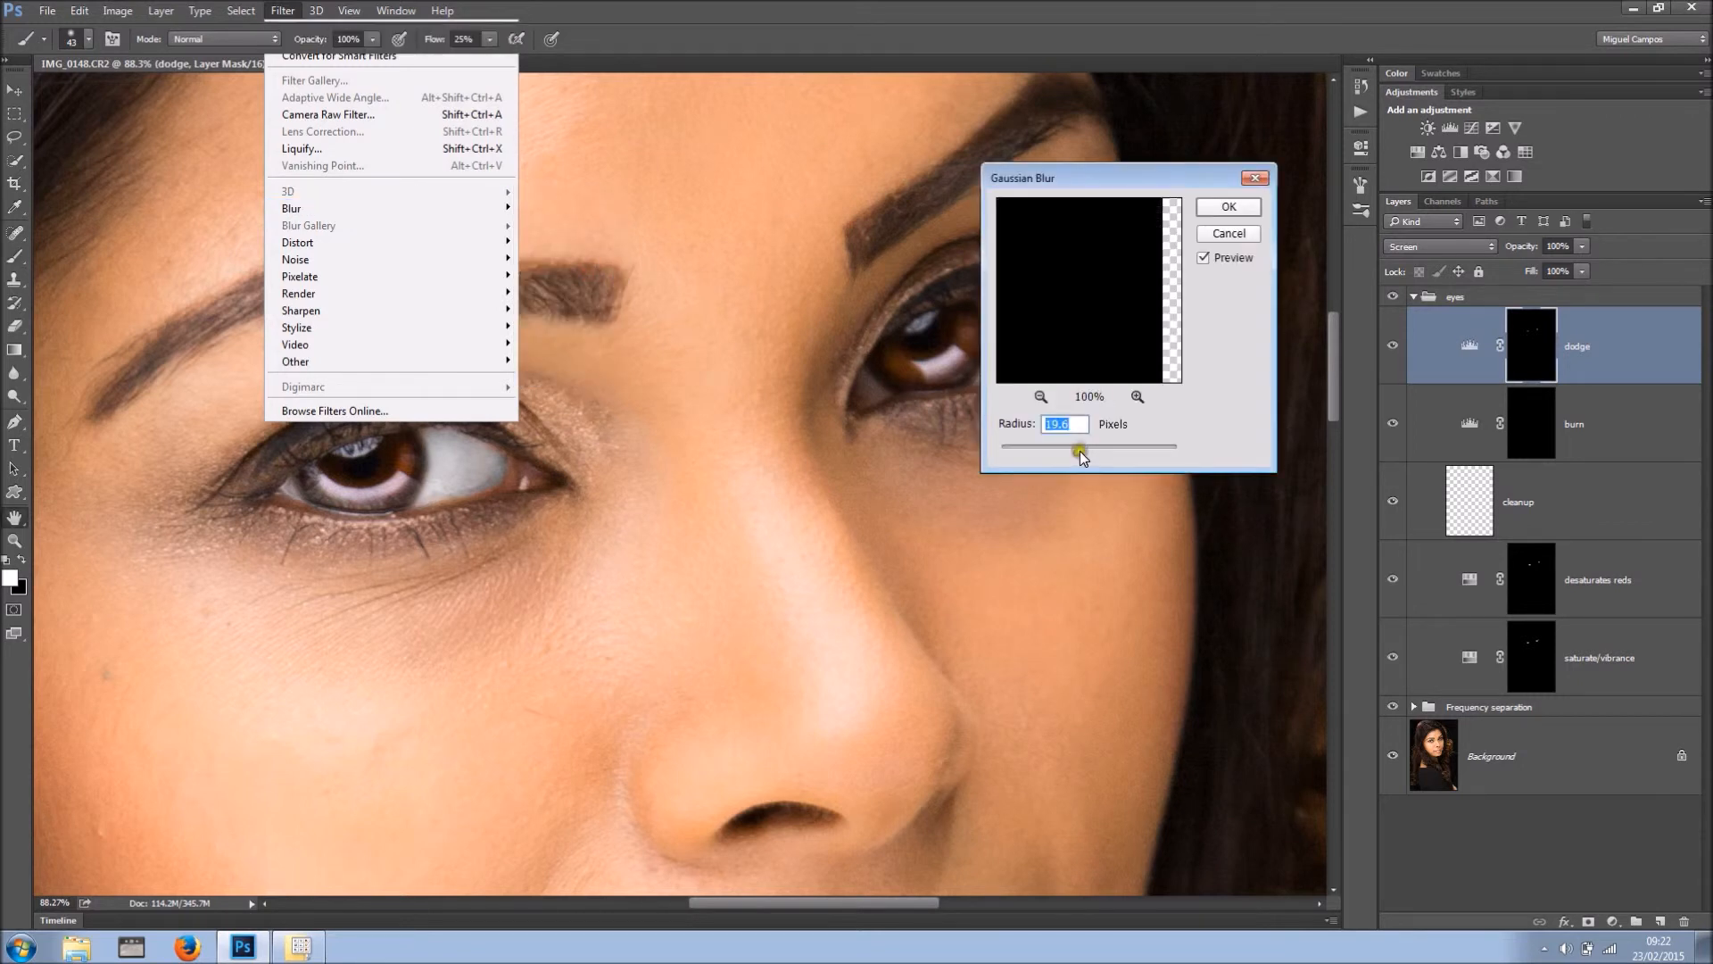
pyautogui.click(1228, 207)
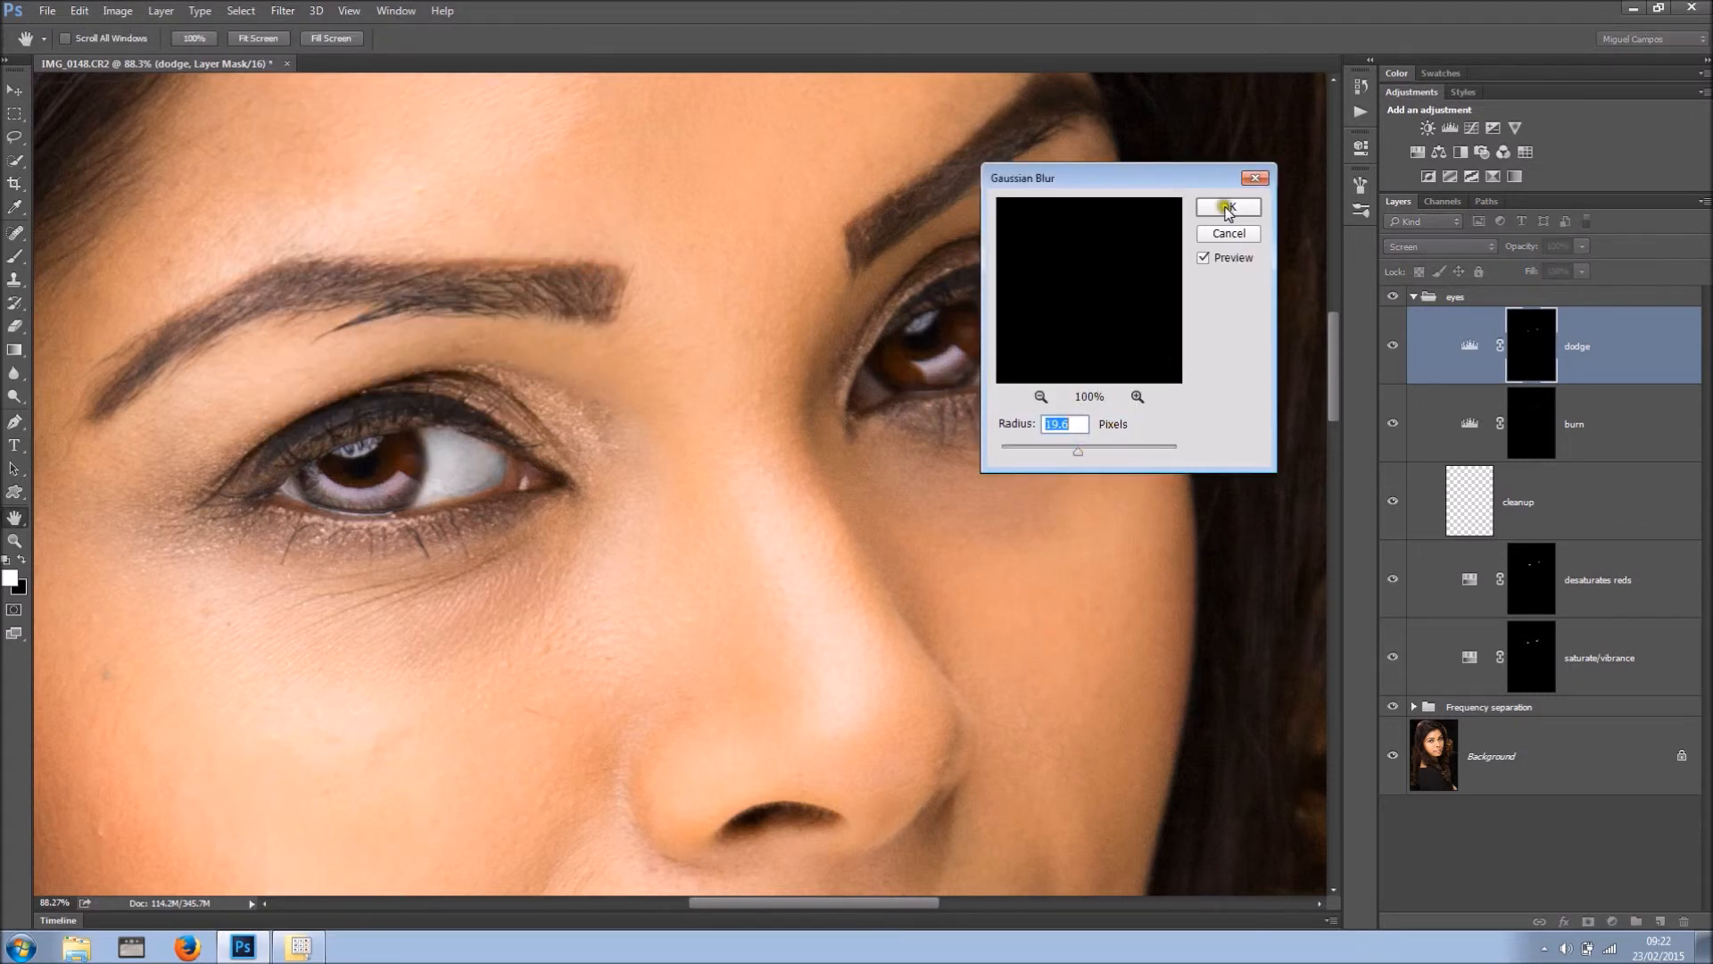
pyautogui.click(1233, 208)
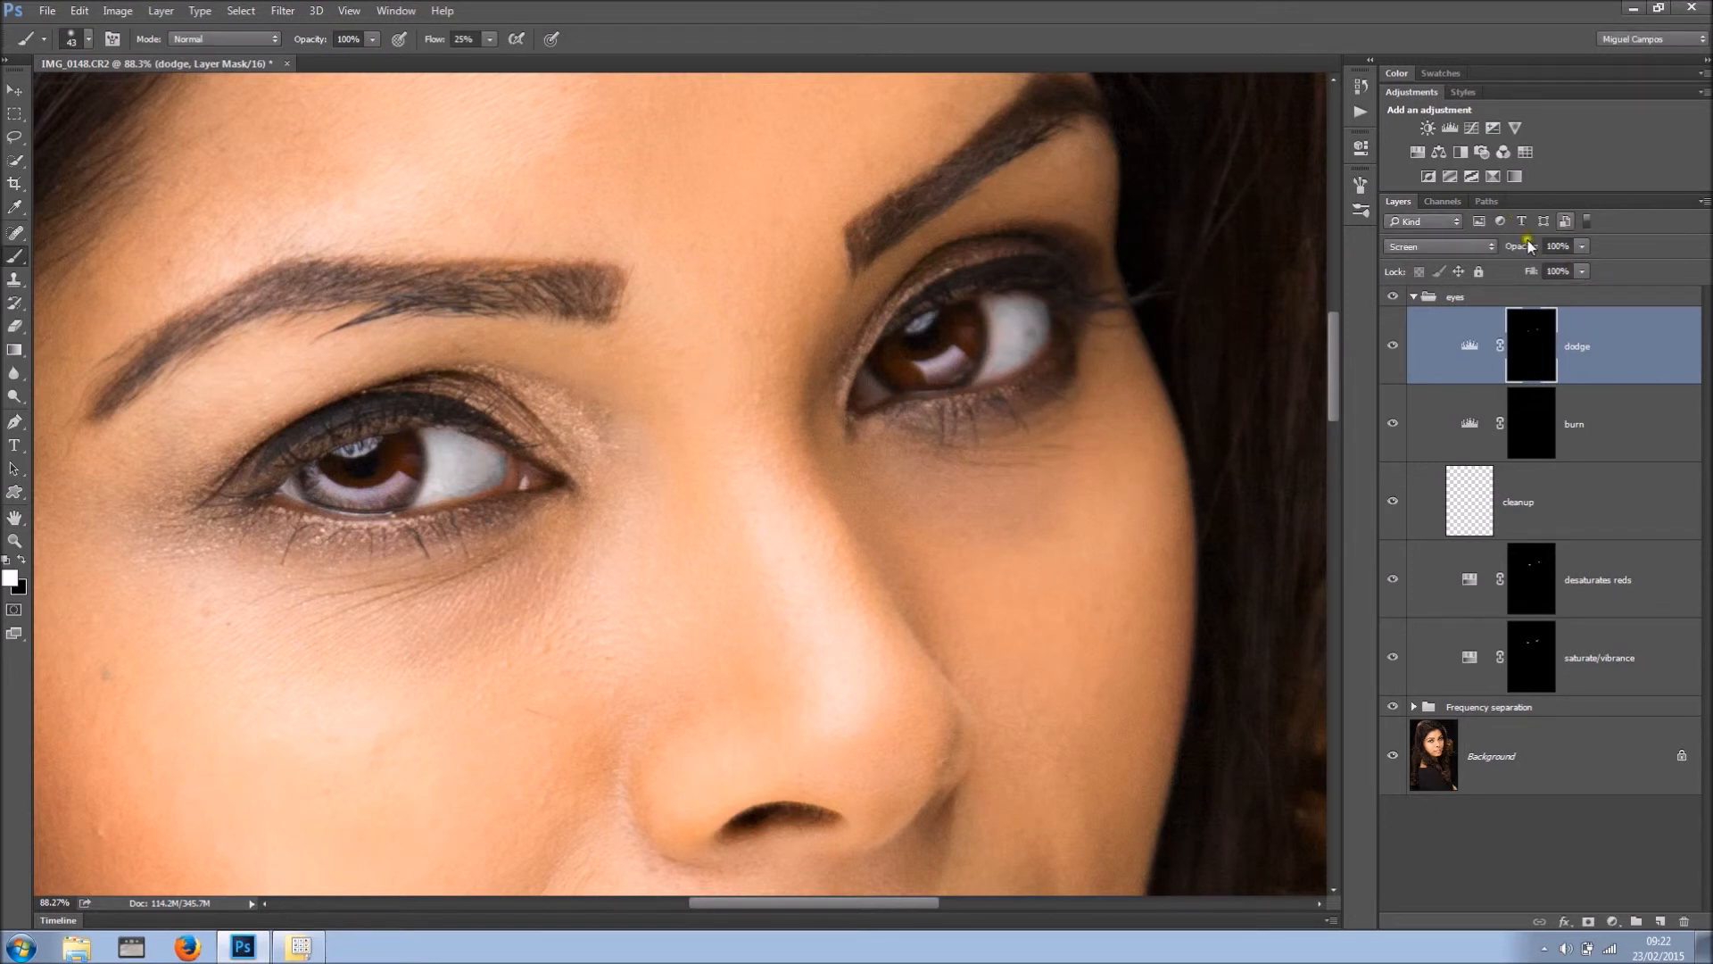
pyautogui.click(1581, 247)
pyautogui.click(1540, 265)
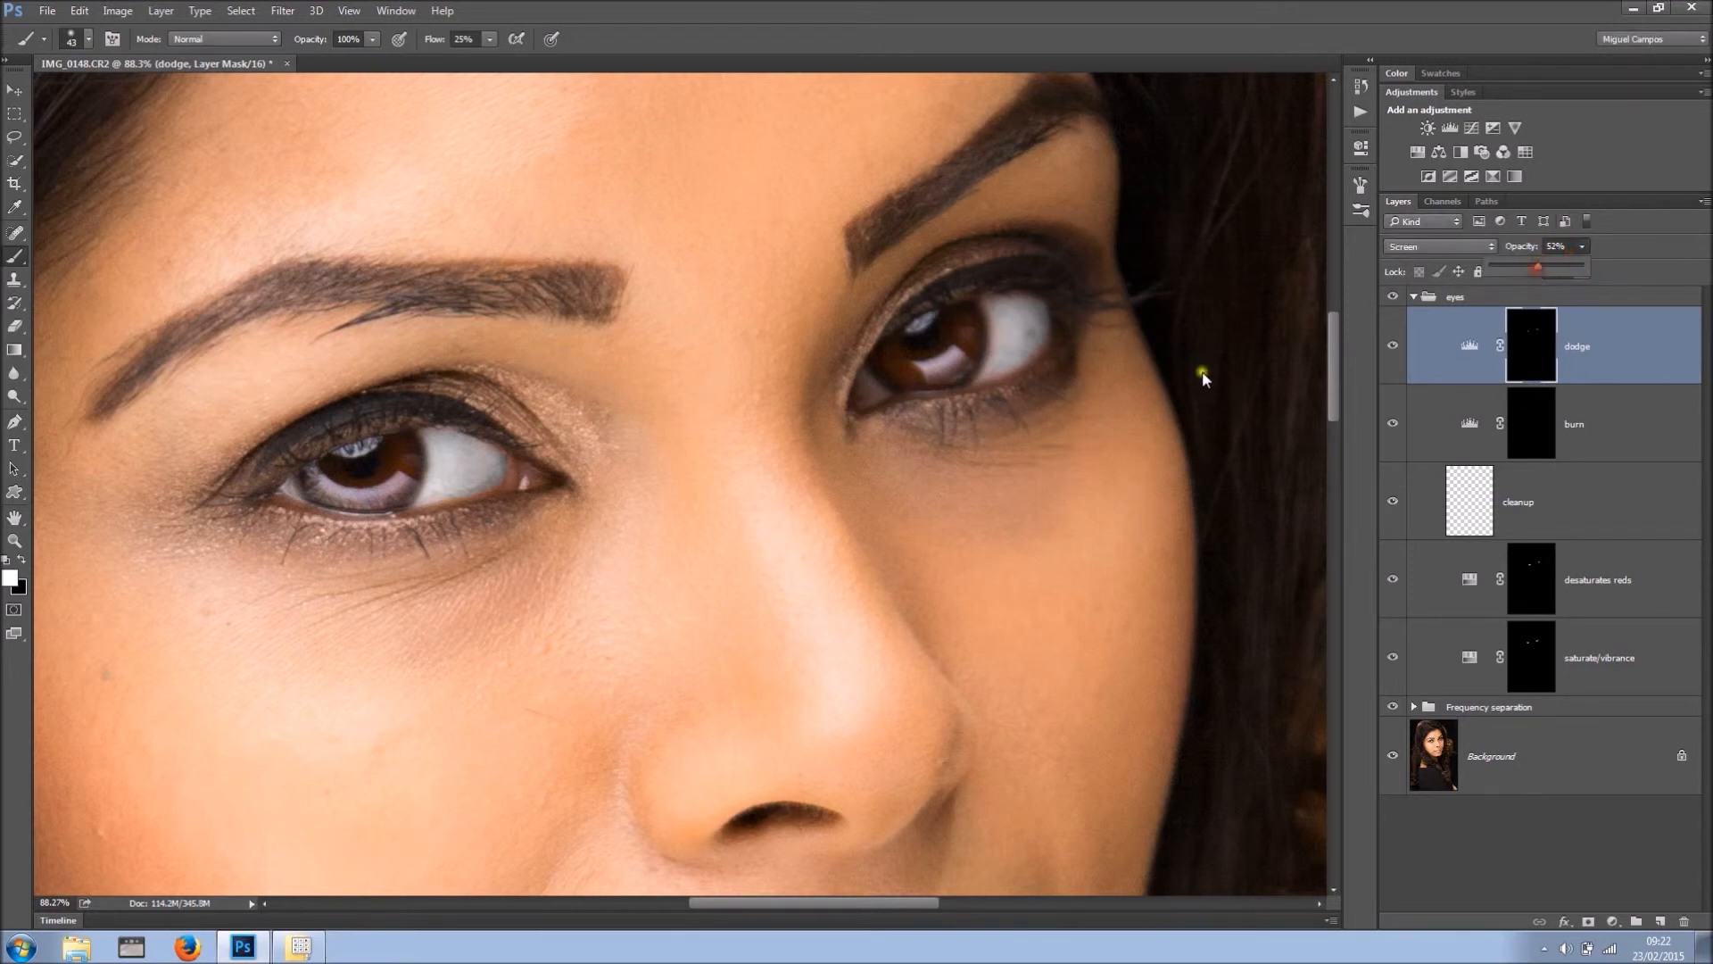
# - Compare the whole retouched face with the original by isolating the Background layer and restoring the other layers
pyautogui.moveTo(1101, 452); pyautogui.dragTo(899, 446)
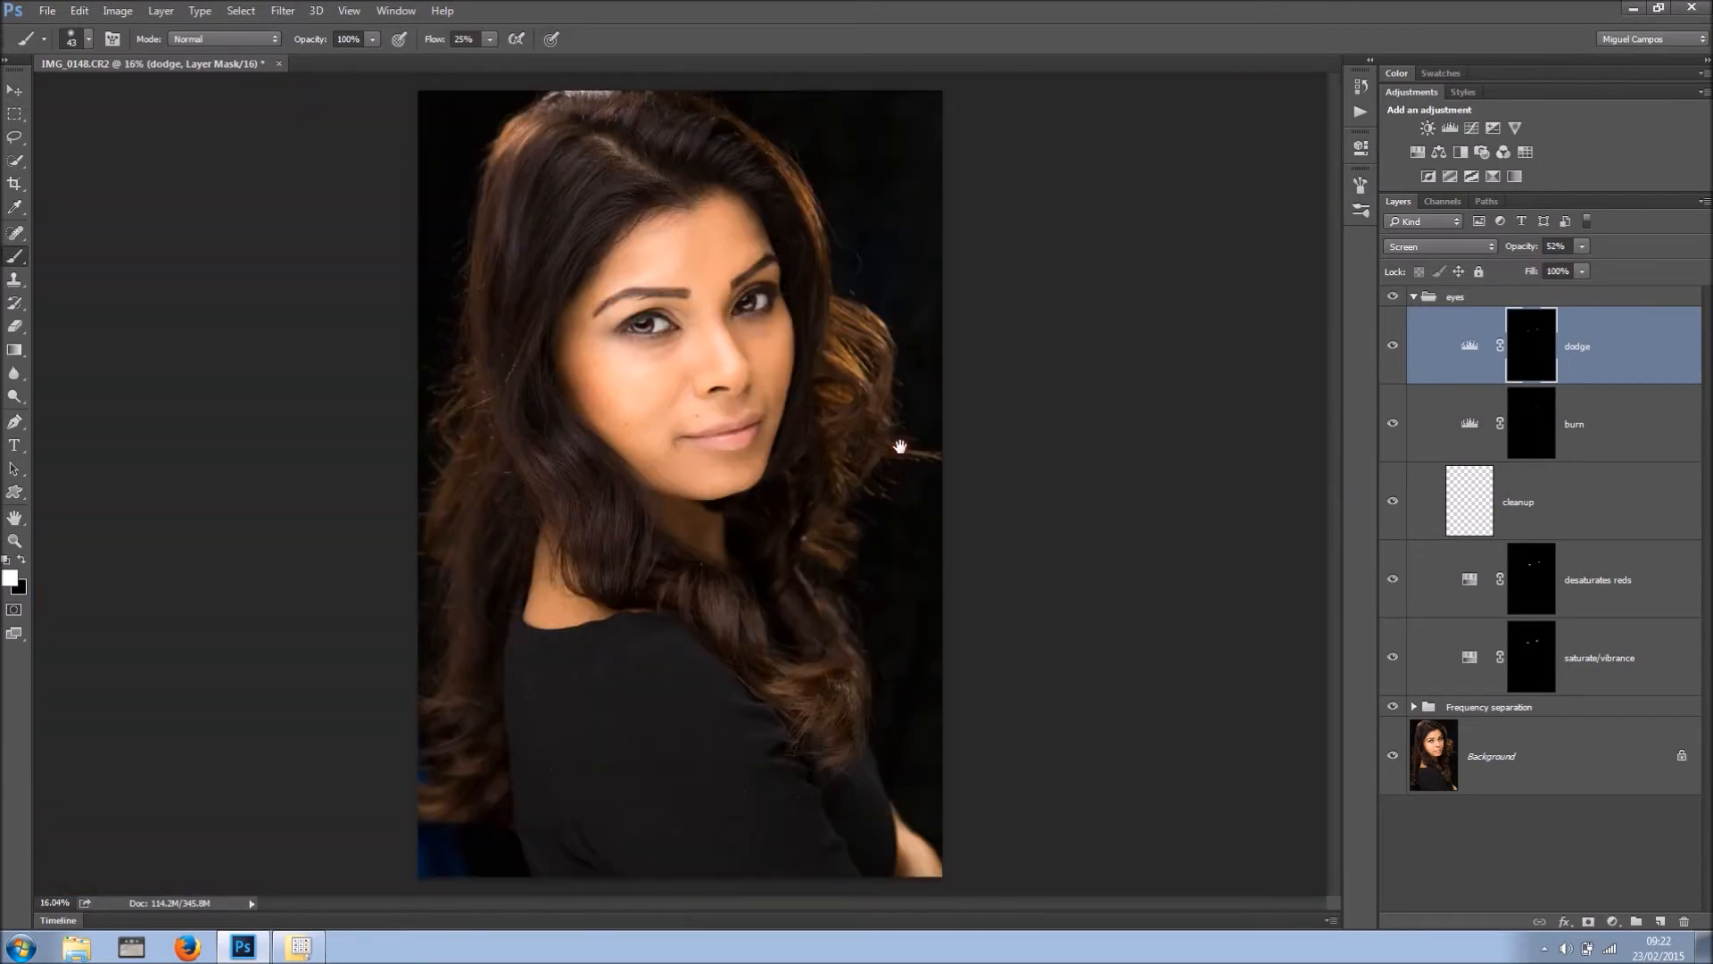
pyautogui.moveTo(714, 382); pyautogui.dragTo(810, 523)
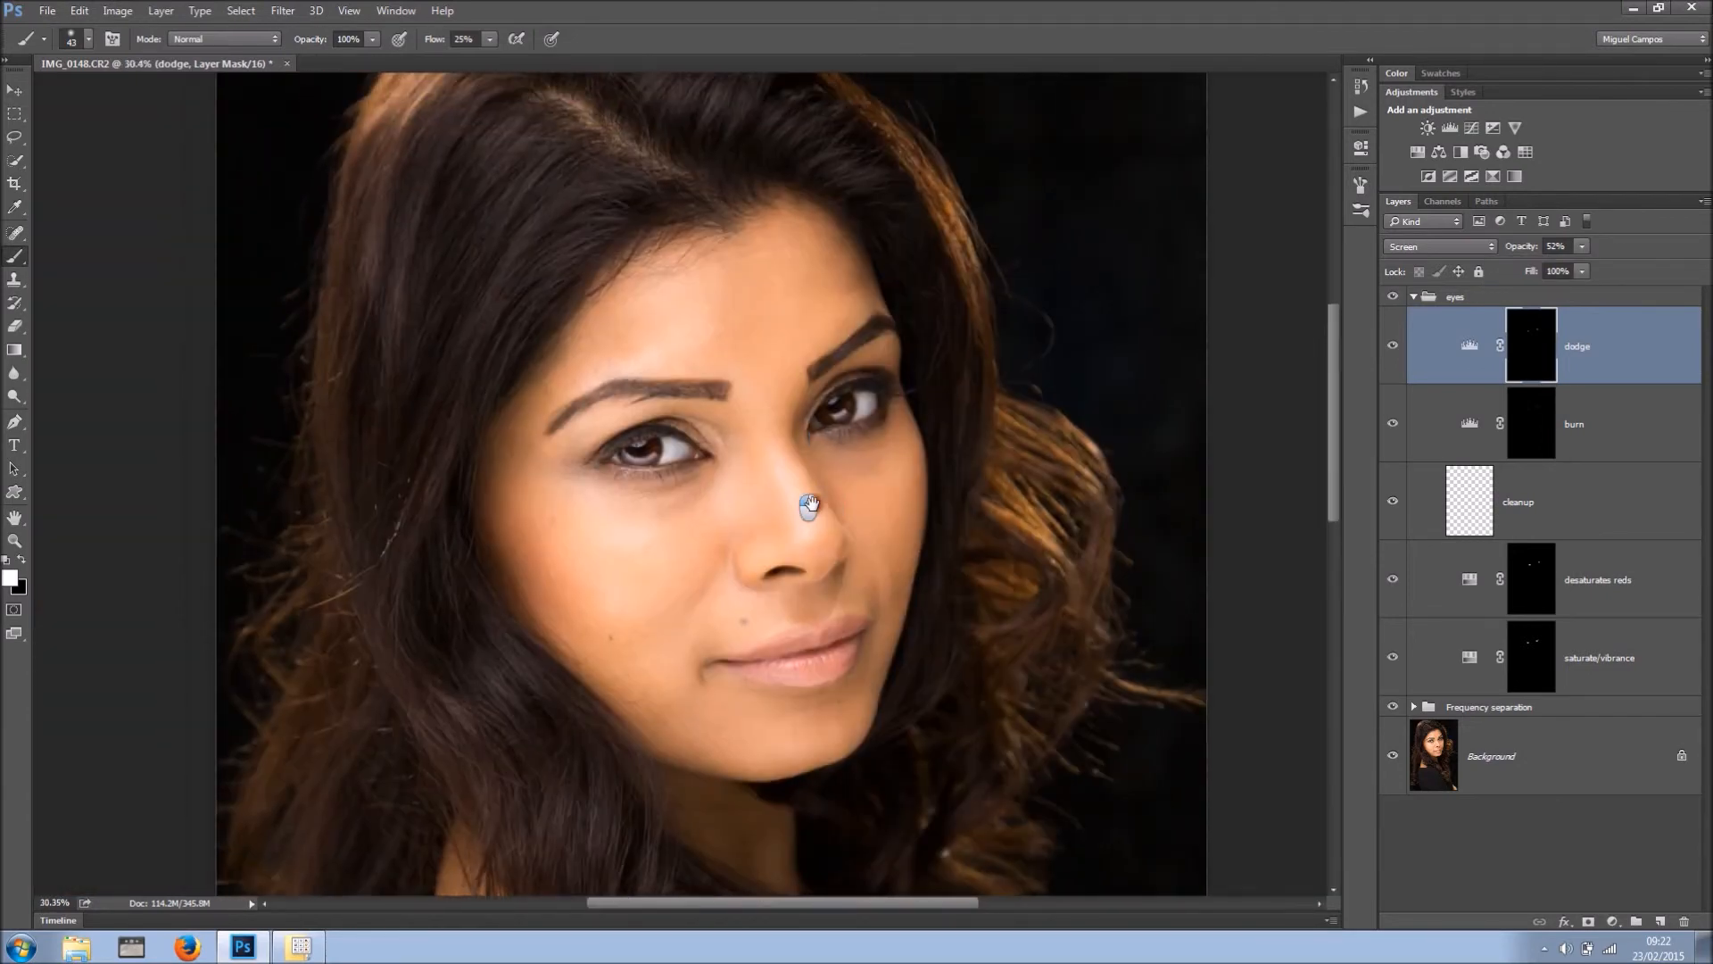
pyautogui.keyDown('alt'); pyautogui.click(1392, 760); pyautogui.keyUp('alt')
pyautogui.keyDown('alt'); pyautogui.click(1392, 764); pyautogui.keyUp('alt')
pyautogui.keyDown('alt'); pyautogui.click(1392, 768); pyautogui.keyUp('alt')
pyautogui.keyDown('alt'); pyautogui.click(1388, 772); pyautogui.keyUp('alt')
# - Compare the retouched eyes up close with the original Background and return to the full portrait
pyautogui.moveTo(713, 420); pyautogui.dragTo(790, 414)
pyautogui.moveTo(955, 624); pyautogui.dragTo(902, 436)
pyautogui.keyDown('alt'); pyautogui.click(1392, 758); pyautogui.keyUp('alt')
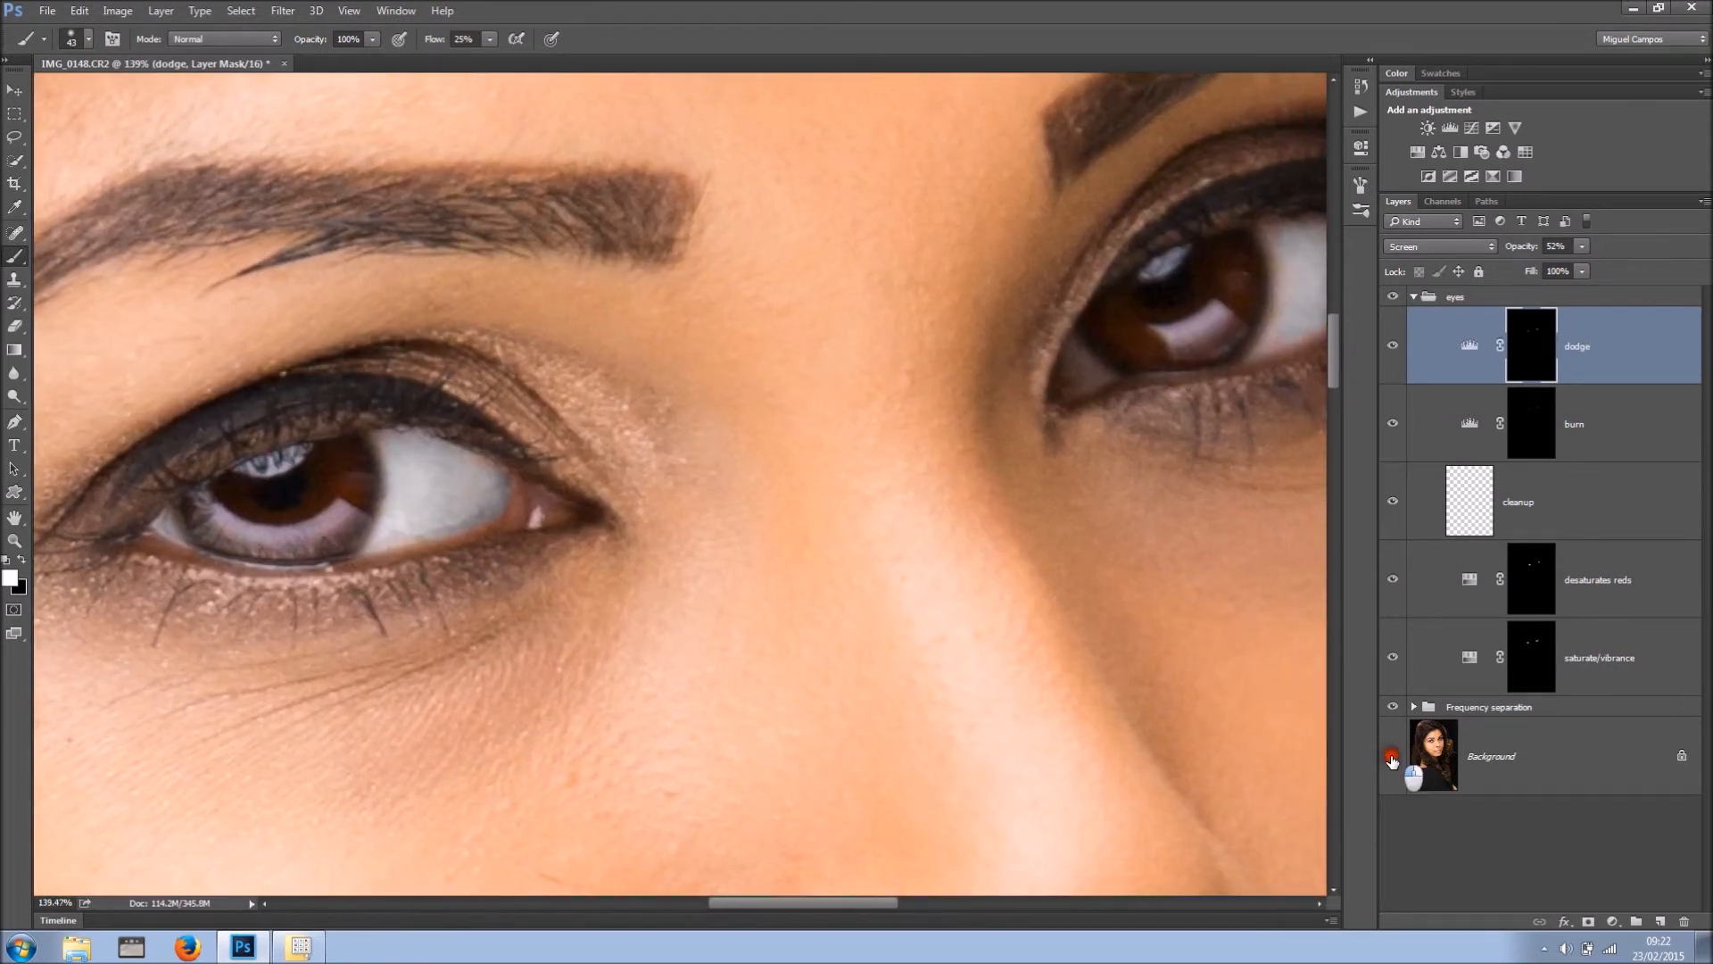
pyautogui.keyDown('alt'); pyautogui.click(1394, 760); pyautogui.keyUp('alt')
pyautogui.keyDown('alt'); pyautogui.click(953, 541); pyautogui.keyUp('alt')
pyautogui.moveTo(884, 539); pyautogui.dragTo(864, 568)
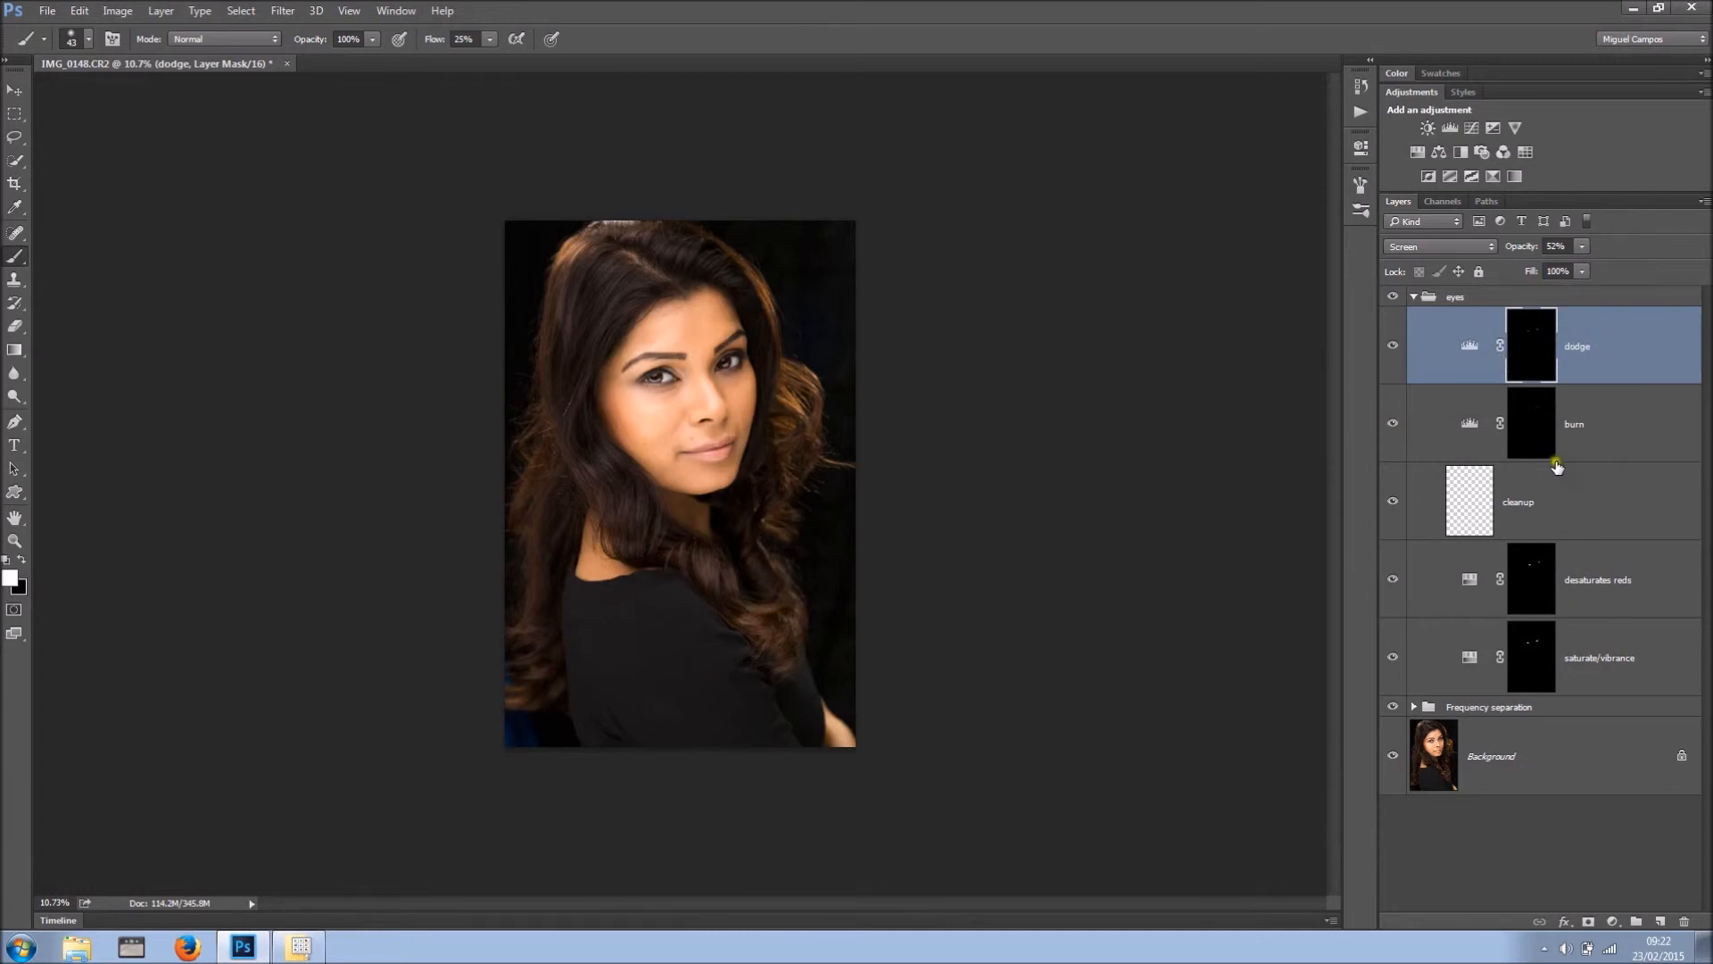
# - Collapse the eyes group and delete both the eyes and Frequency separation groups, keeping only the Background layer
pyautogui.click(1413, 296)
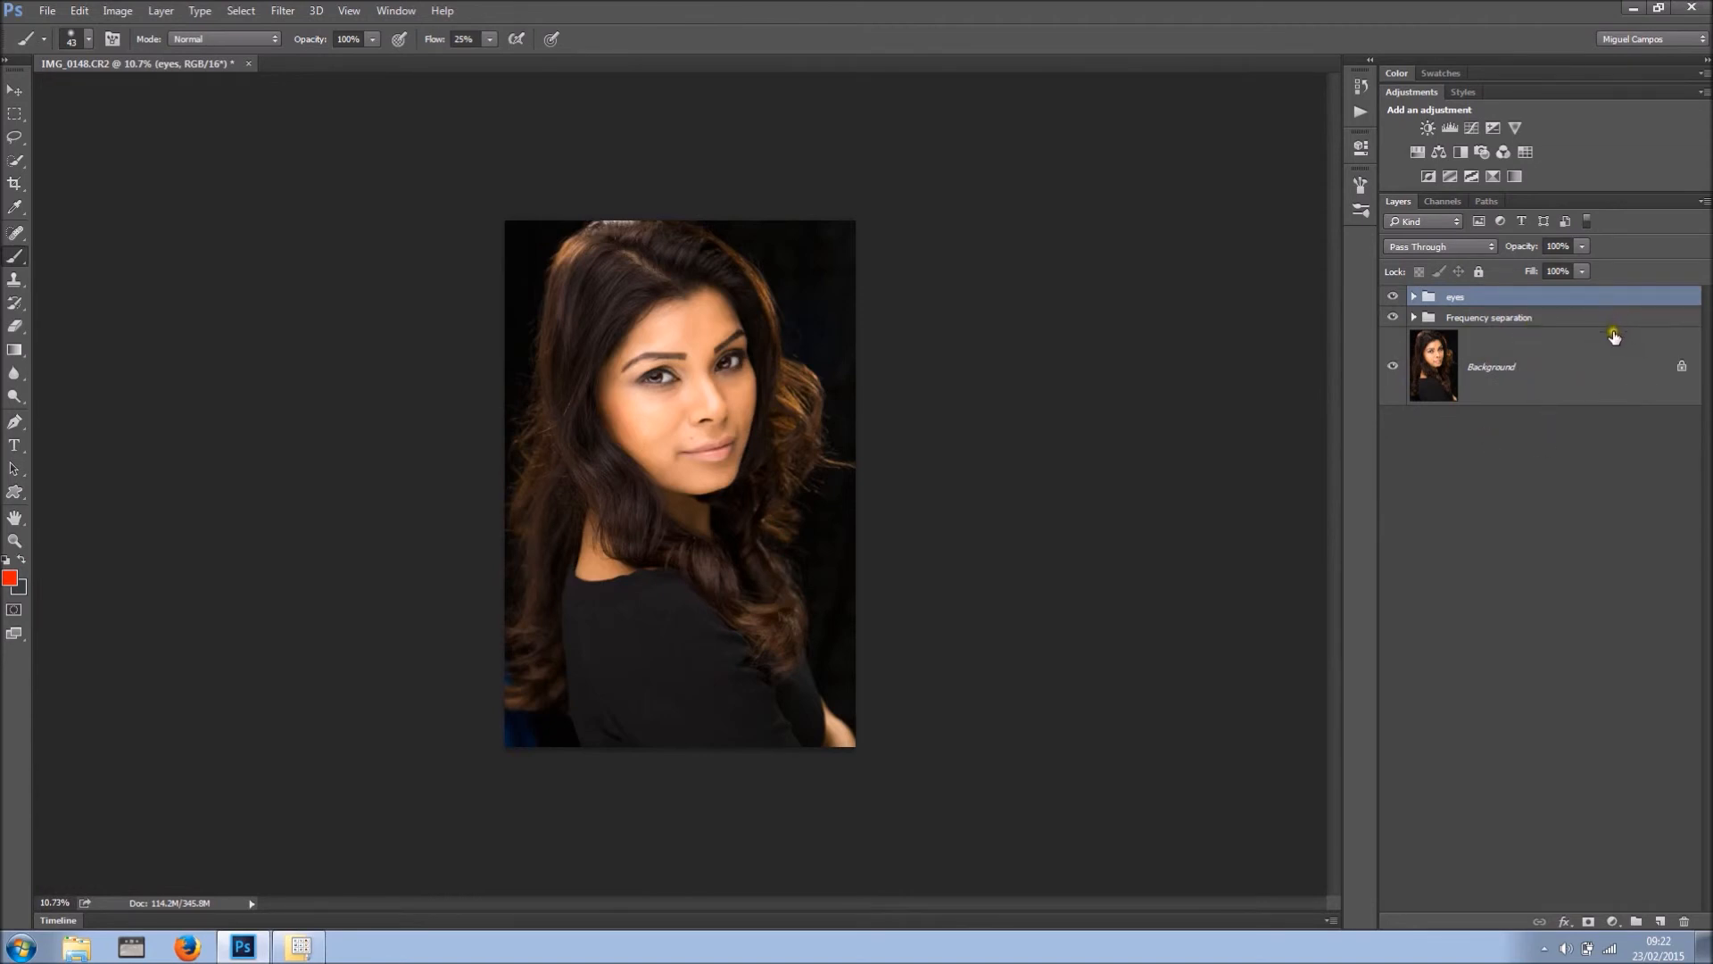
pyautogui.press('Delete')
pyautogui.press('Delete')
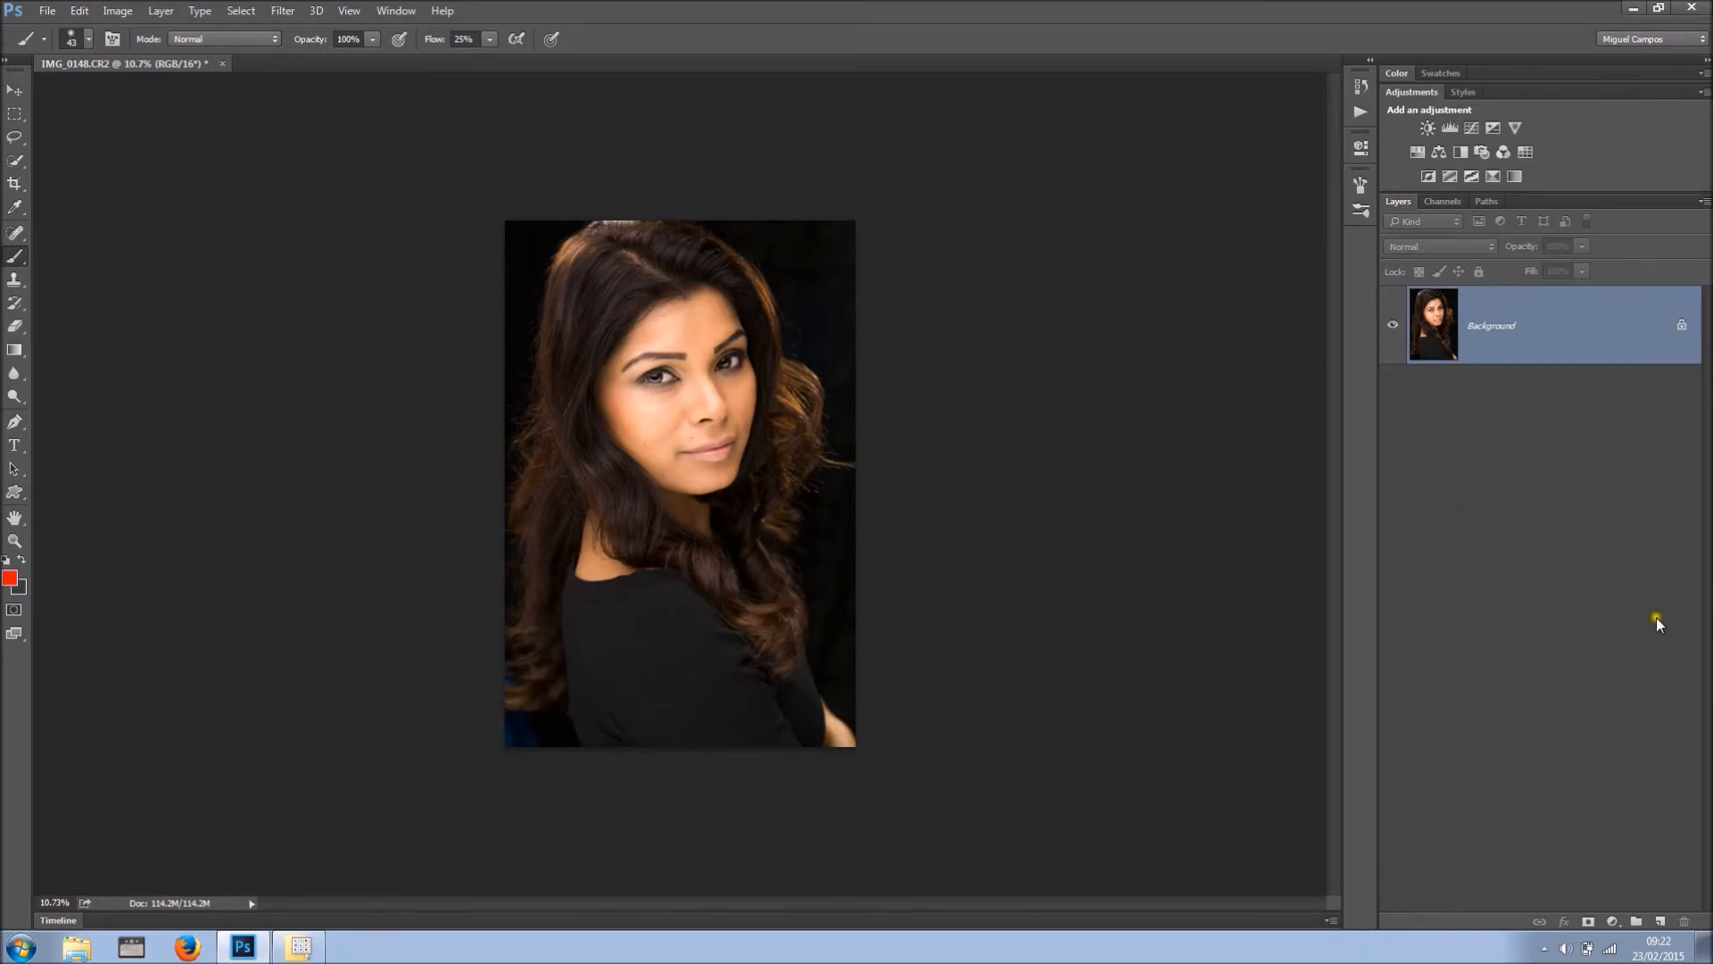
# - Try a Black & White adjustment with Reds 44, Yellows 166, Greens -60 and Cyans 122, and delete that adjustment layer
pyautogui.click(1612, 920)
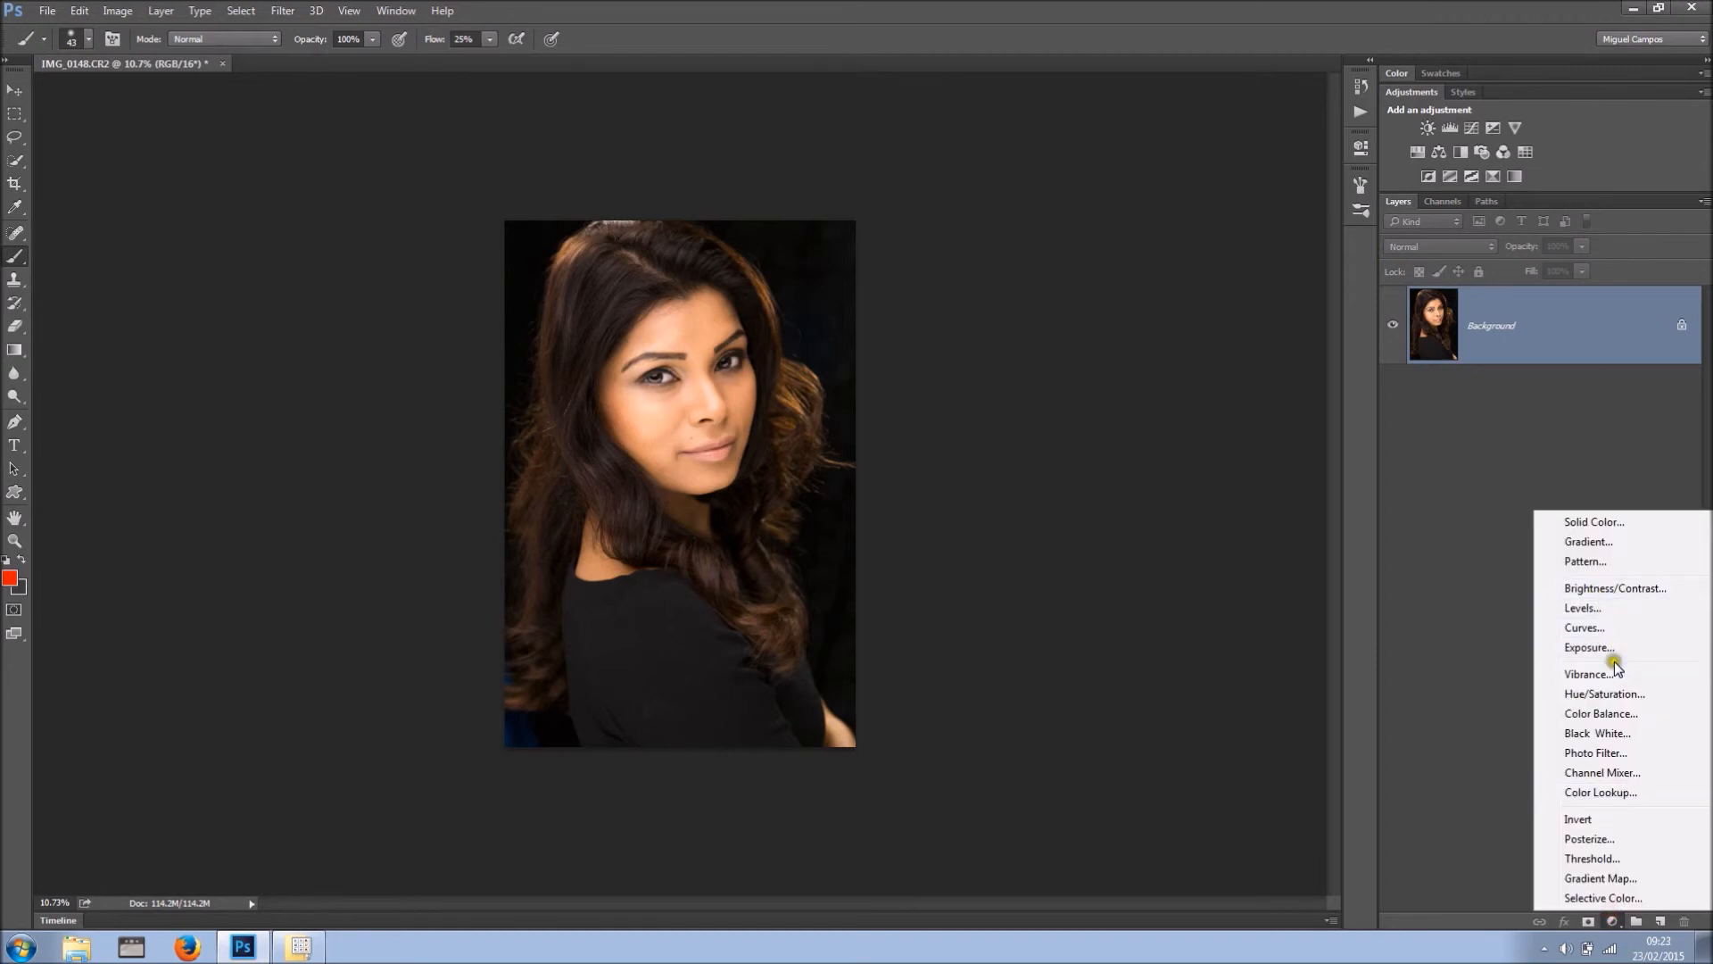
pyautogui.click(1602, 733)
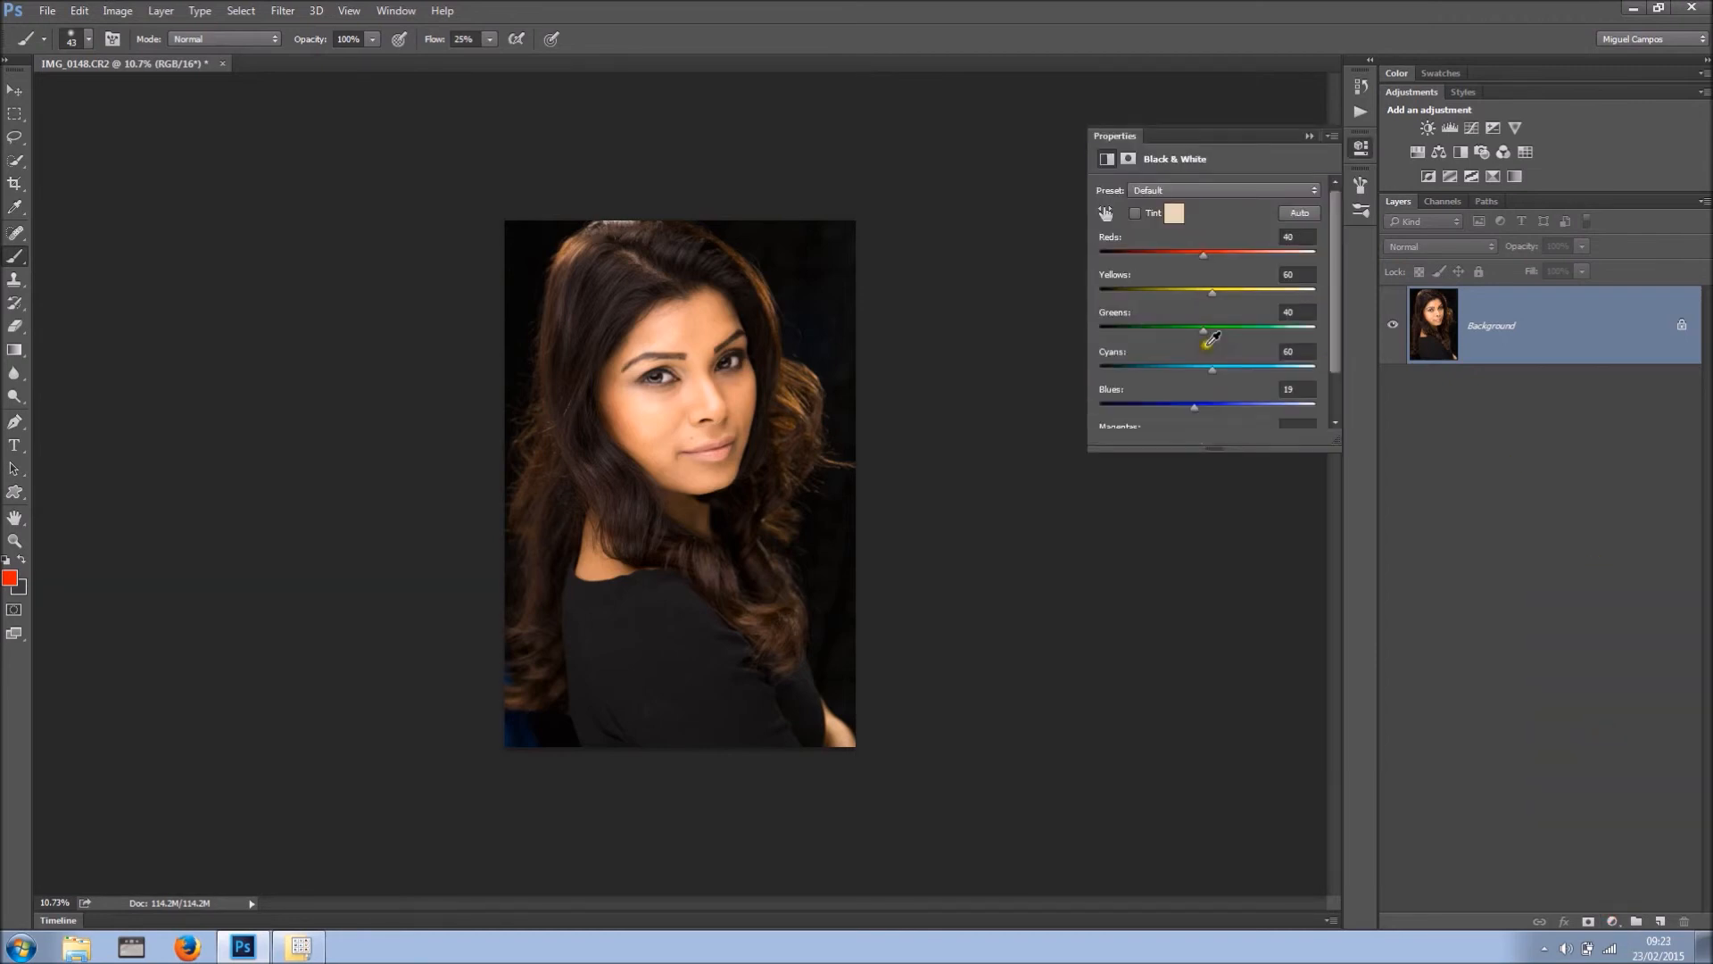
pyautogui.moveTo(1210, 291)
pyautogui.mouseDown()
pyautogui.moveTo(1146, 282)
pyautogui.moveTo(1238, 303)
pyautogui.mouseUp()
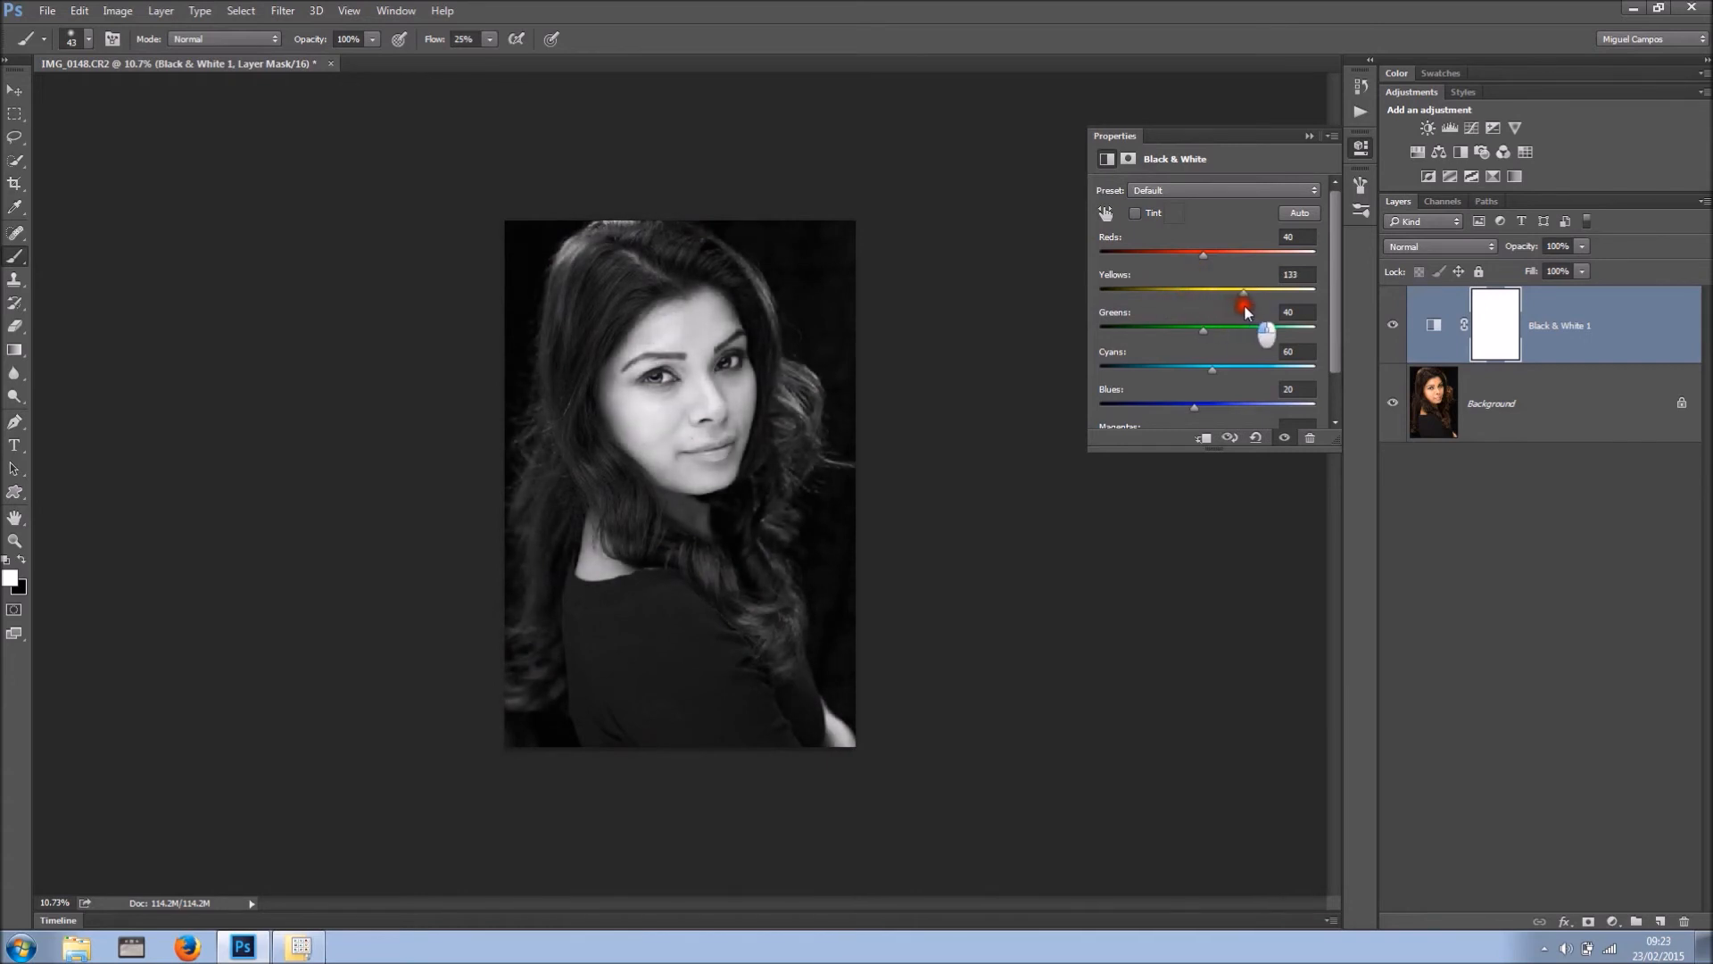
pyautogui.moveTo(1212, 362); pyautogui.dragTo(1238, 365)
pyautogui.moveTo(1203, 255); pyautogui.dragTo(1232, 258)
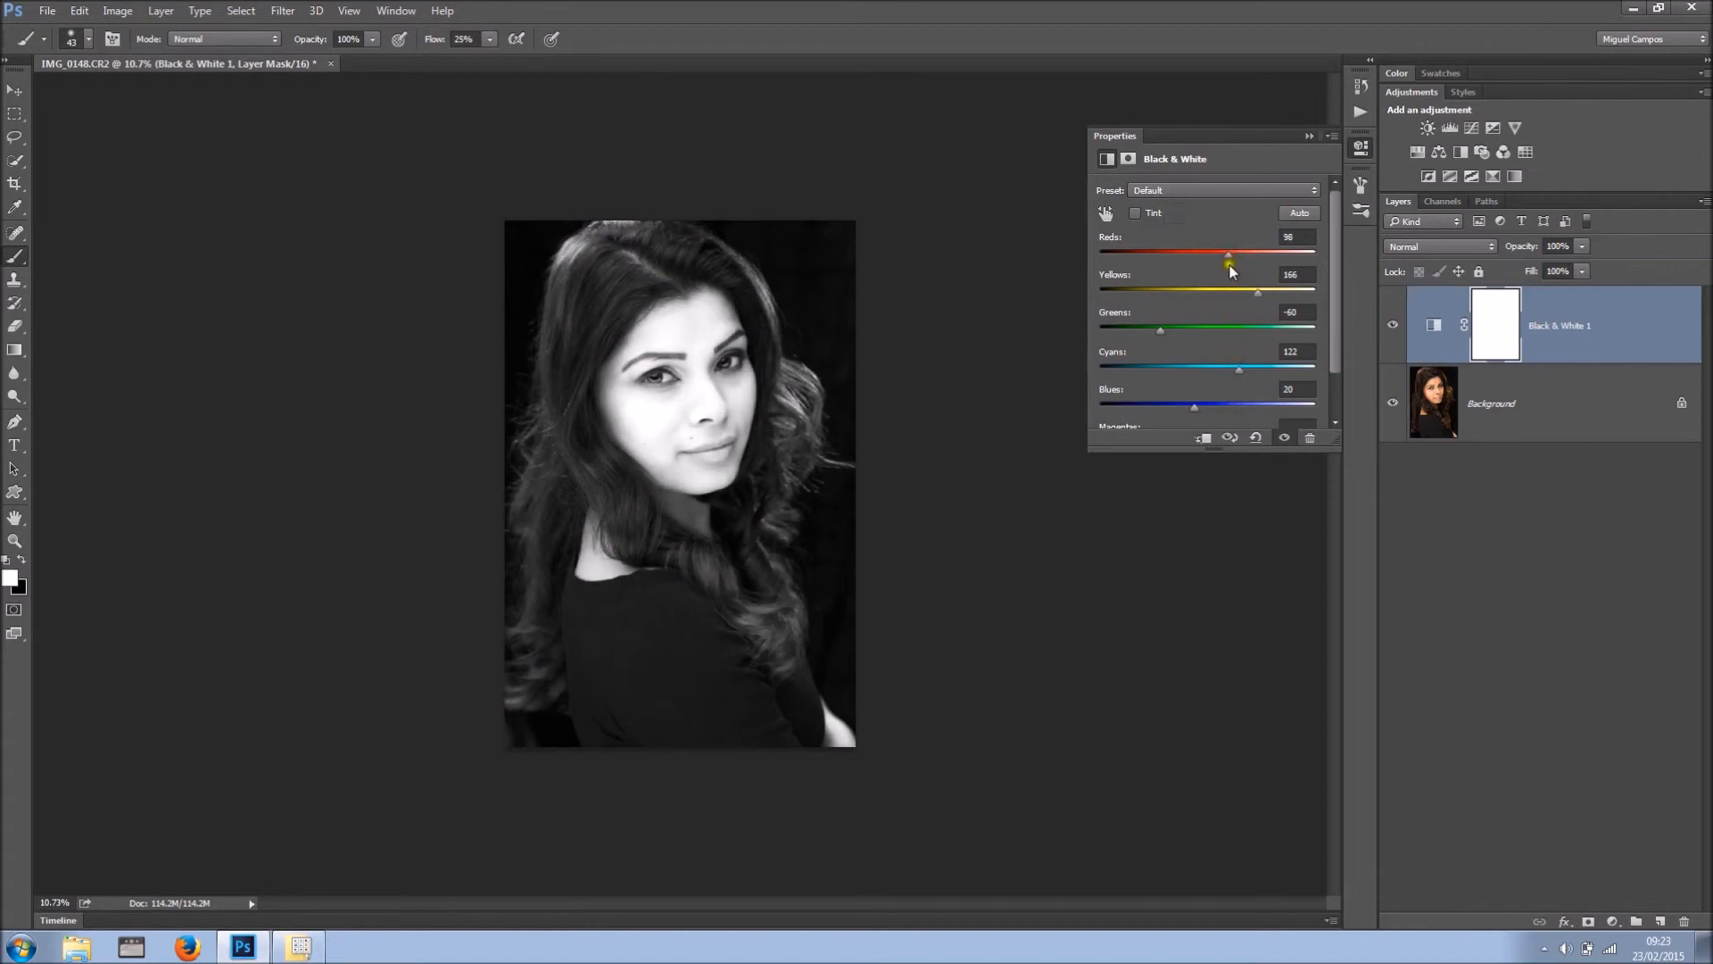
pyautogui.moveTo(1228, 254); pyautogui.dragTo(1203, 254)
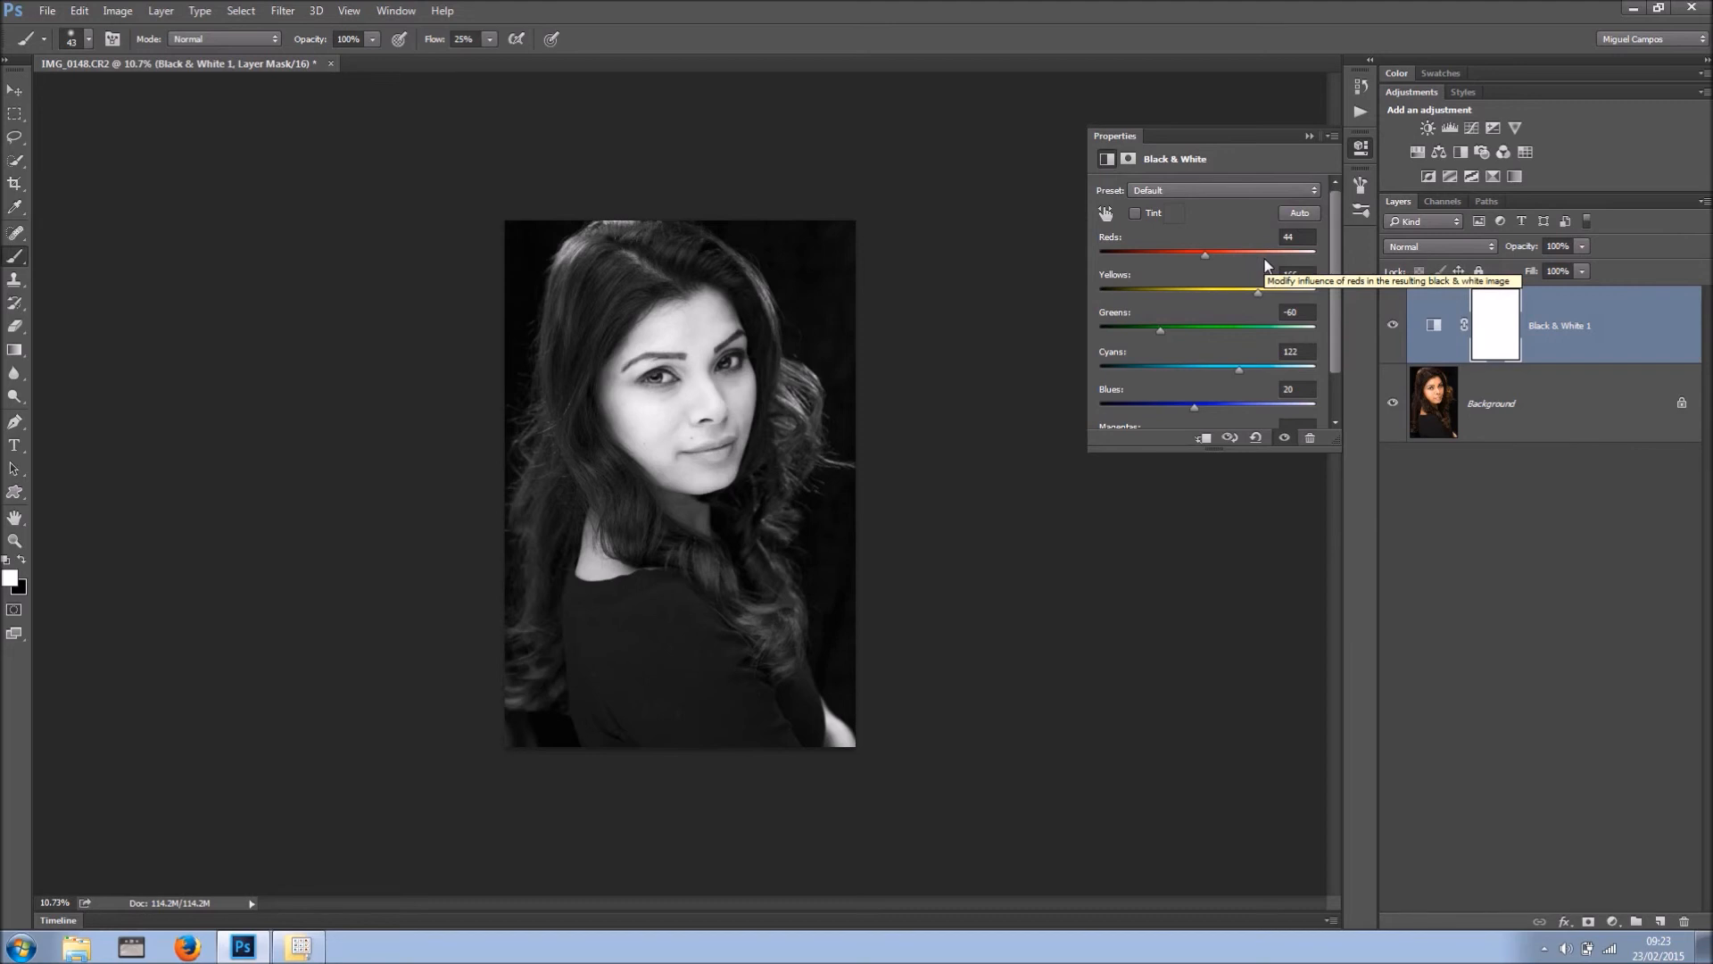
pyautogui.click(1311, 139)
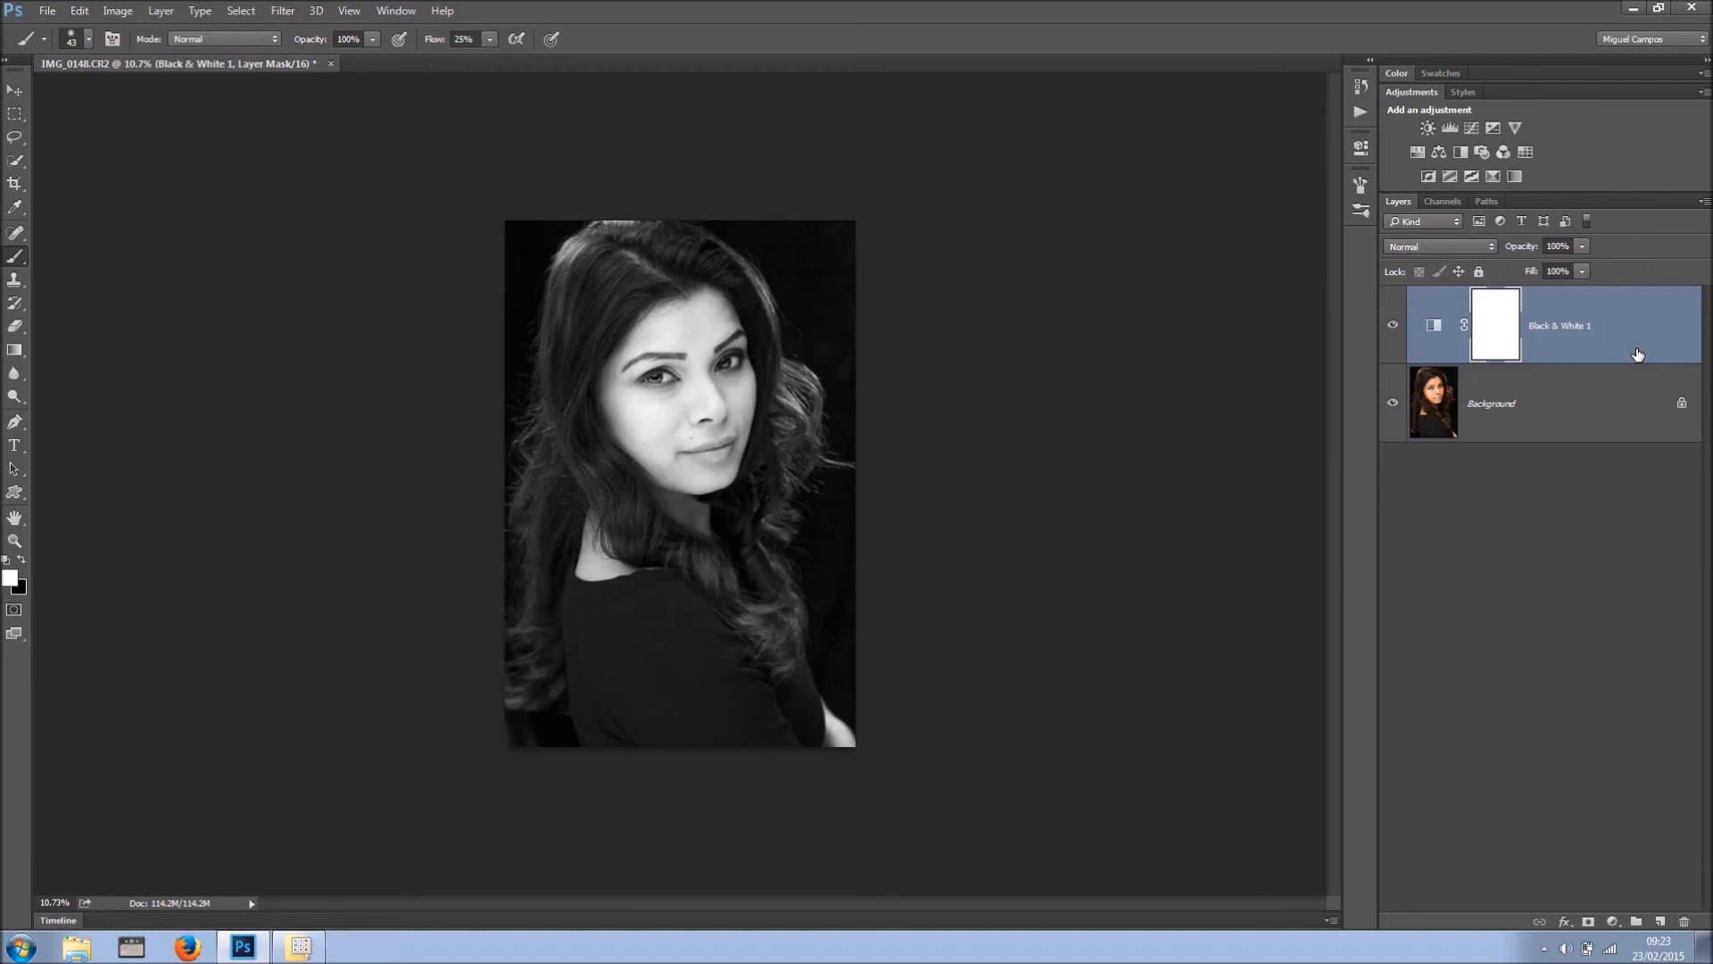
pyautogui.moveTo(1636, 329); pyautogui.dragTo(1684, 911)
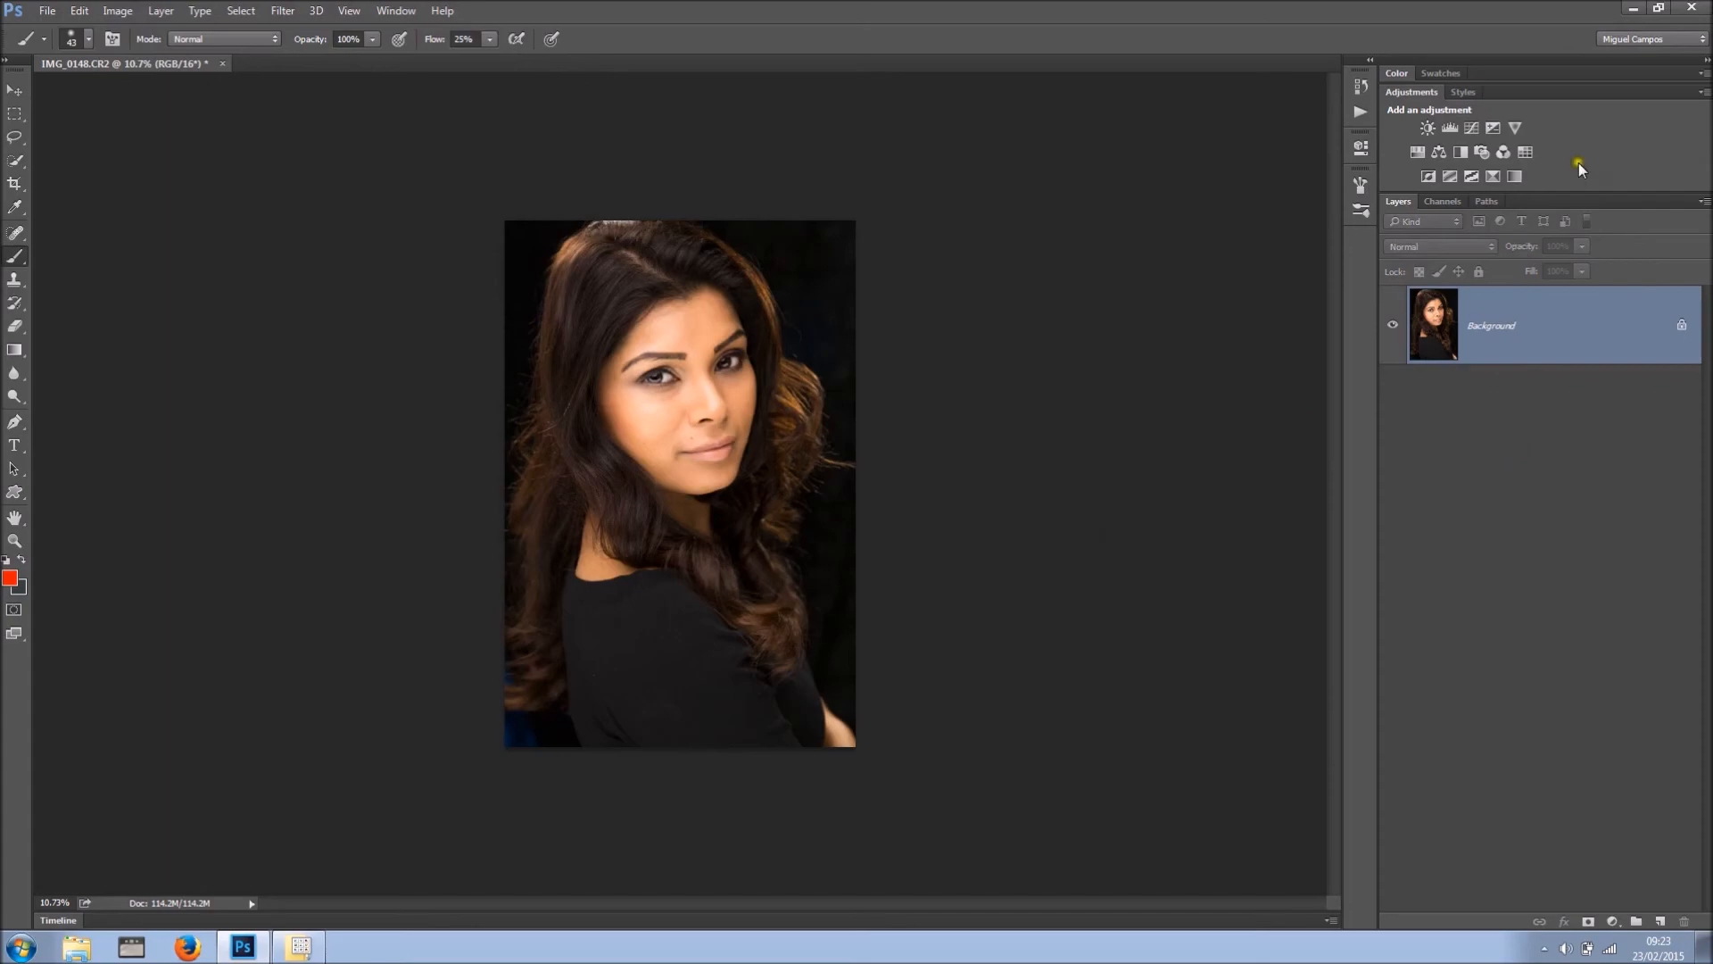
# - Open retouch full.jpg as a new document and run the retouch action from the tutorial2 set on it
pyautogui.click(1632, 9)
pyautogui.moveTo(352, 509); pyautogui.dragTo(367, 62)
pyautogui.click(1358, 114)
pyautogui.click(1231, 349)
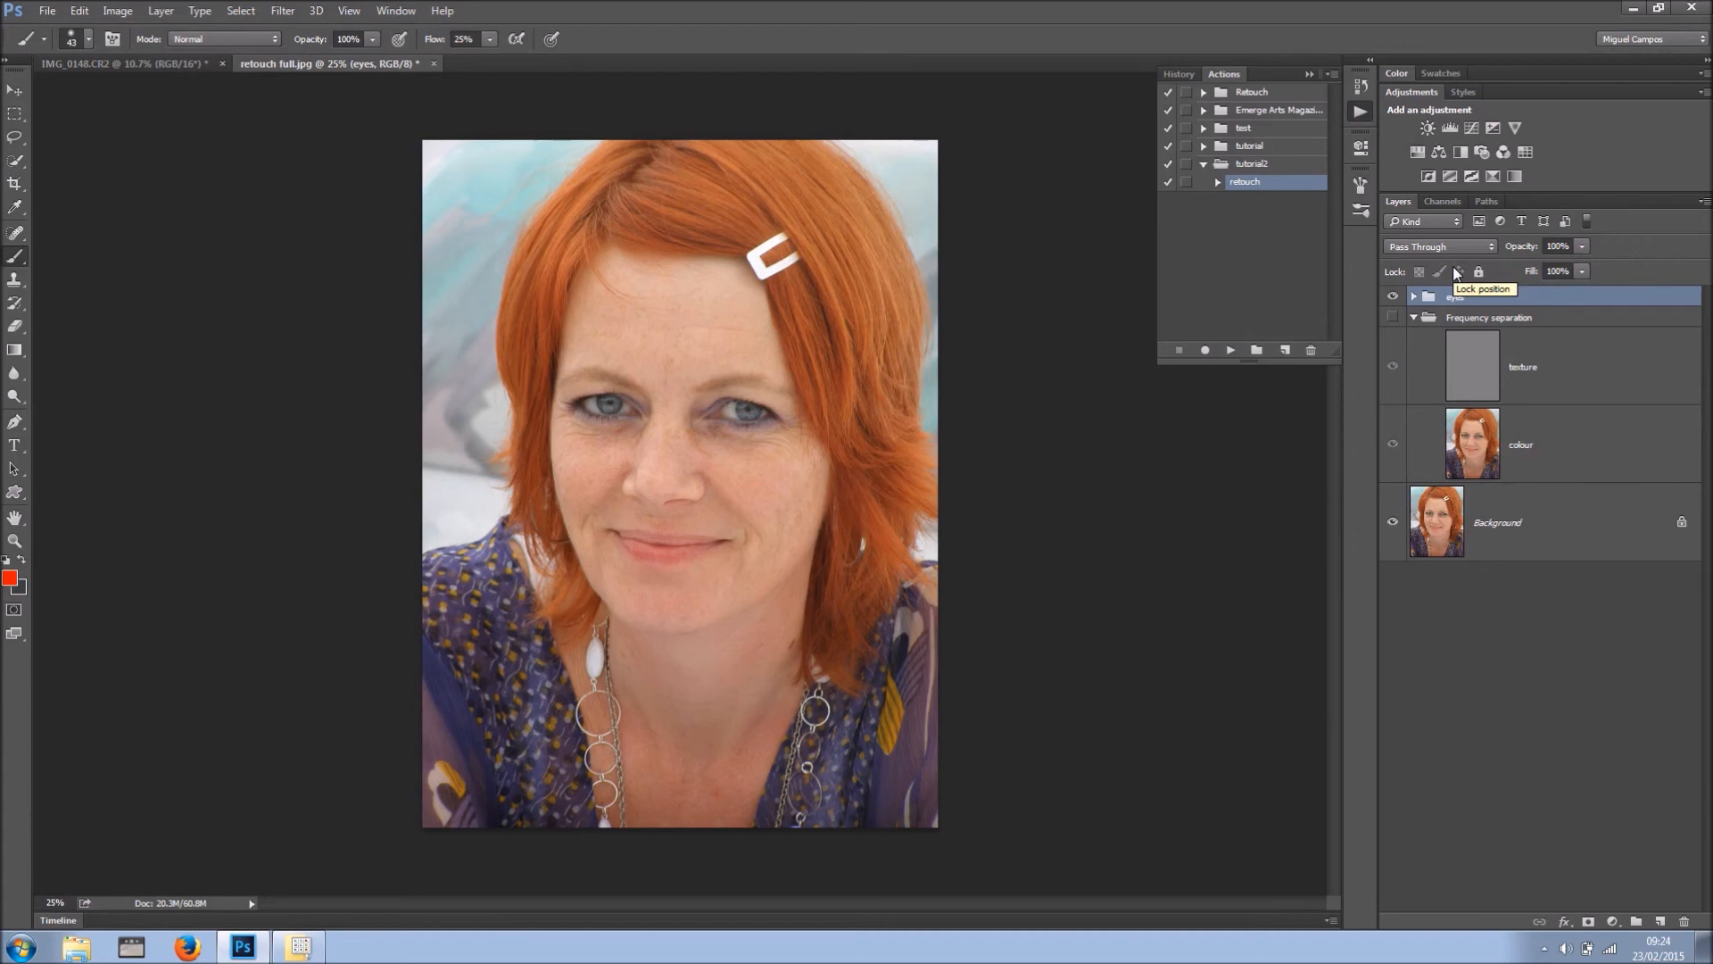
# - Select the texture layer in the Frequency separation group of retouch full.jpg
pyautogui.click(1568, 469)
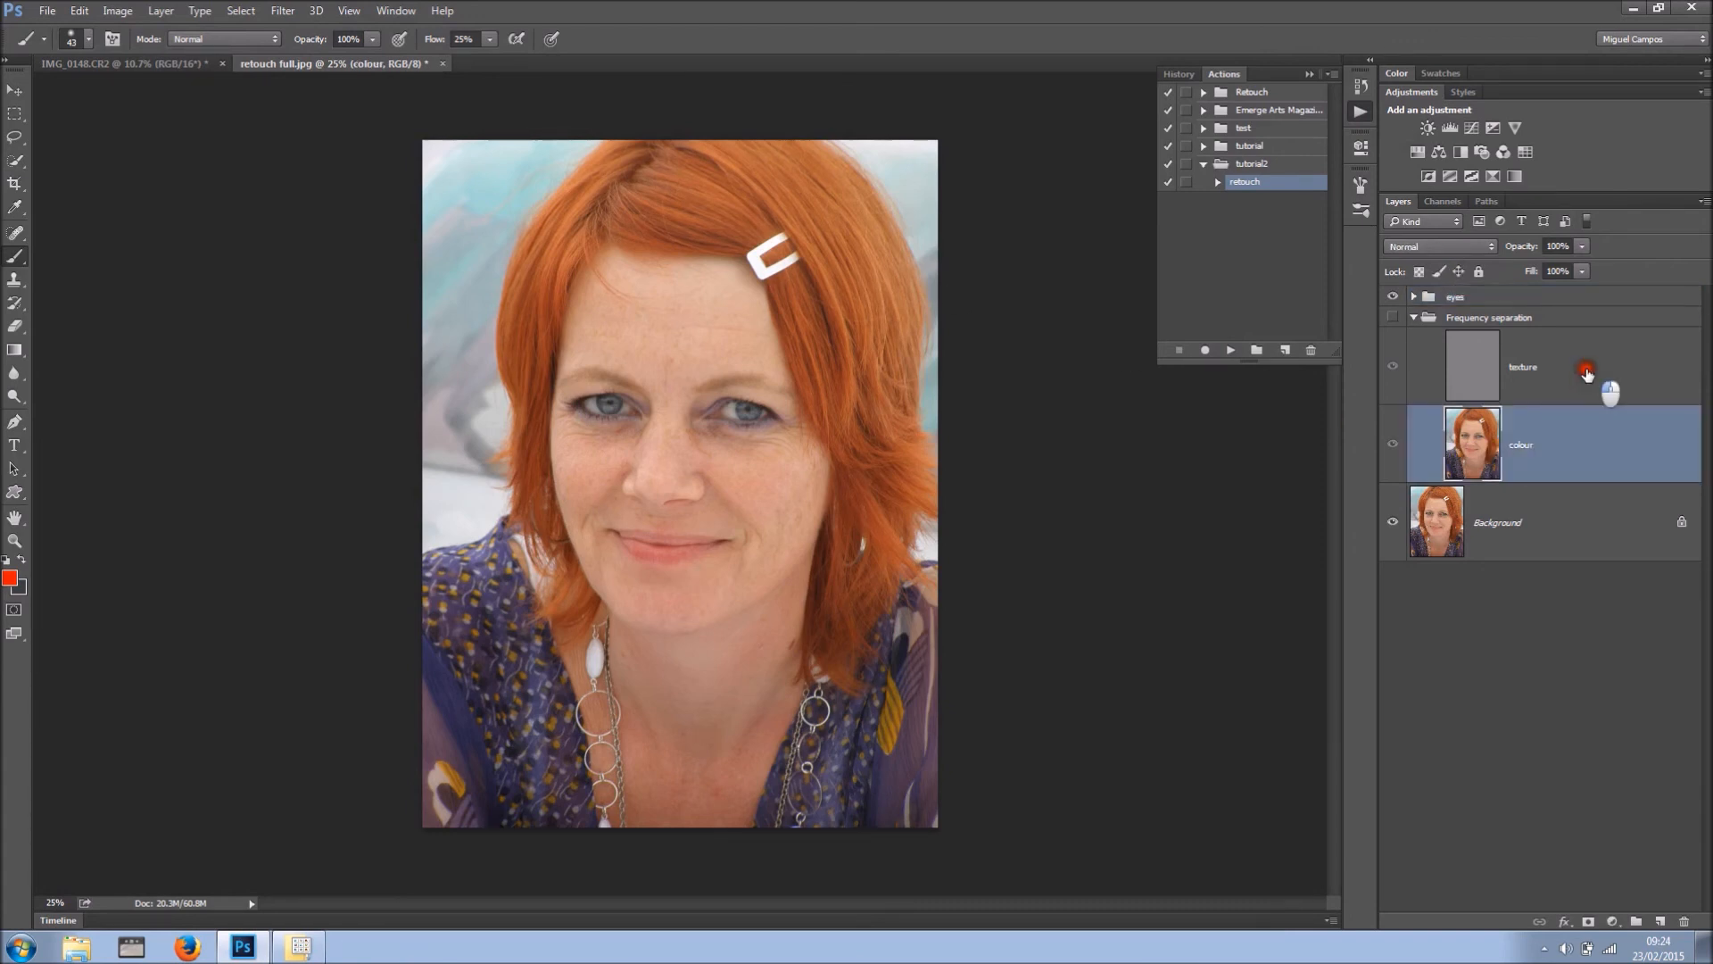
pyautogui.click(1589, 338)
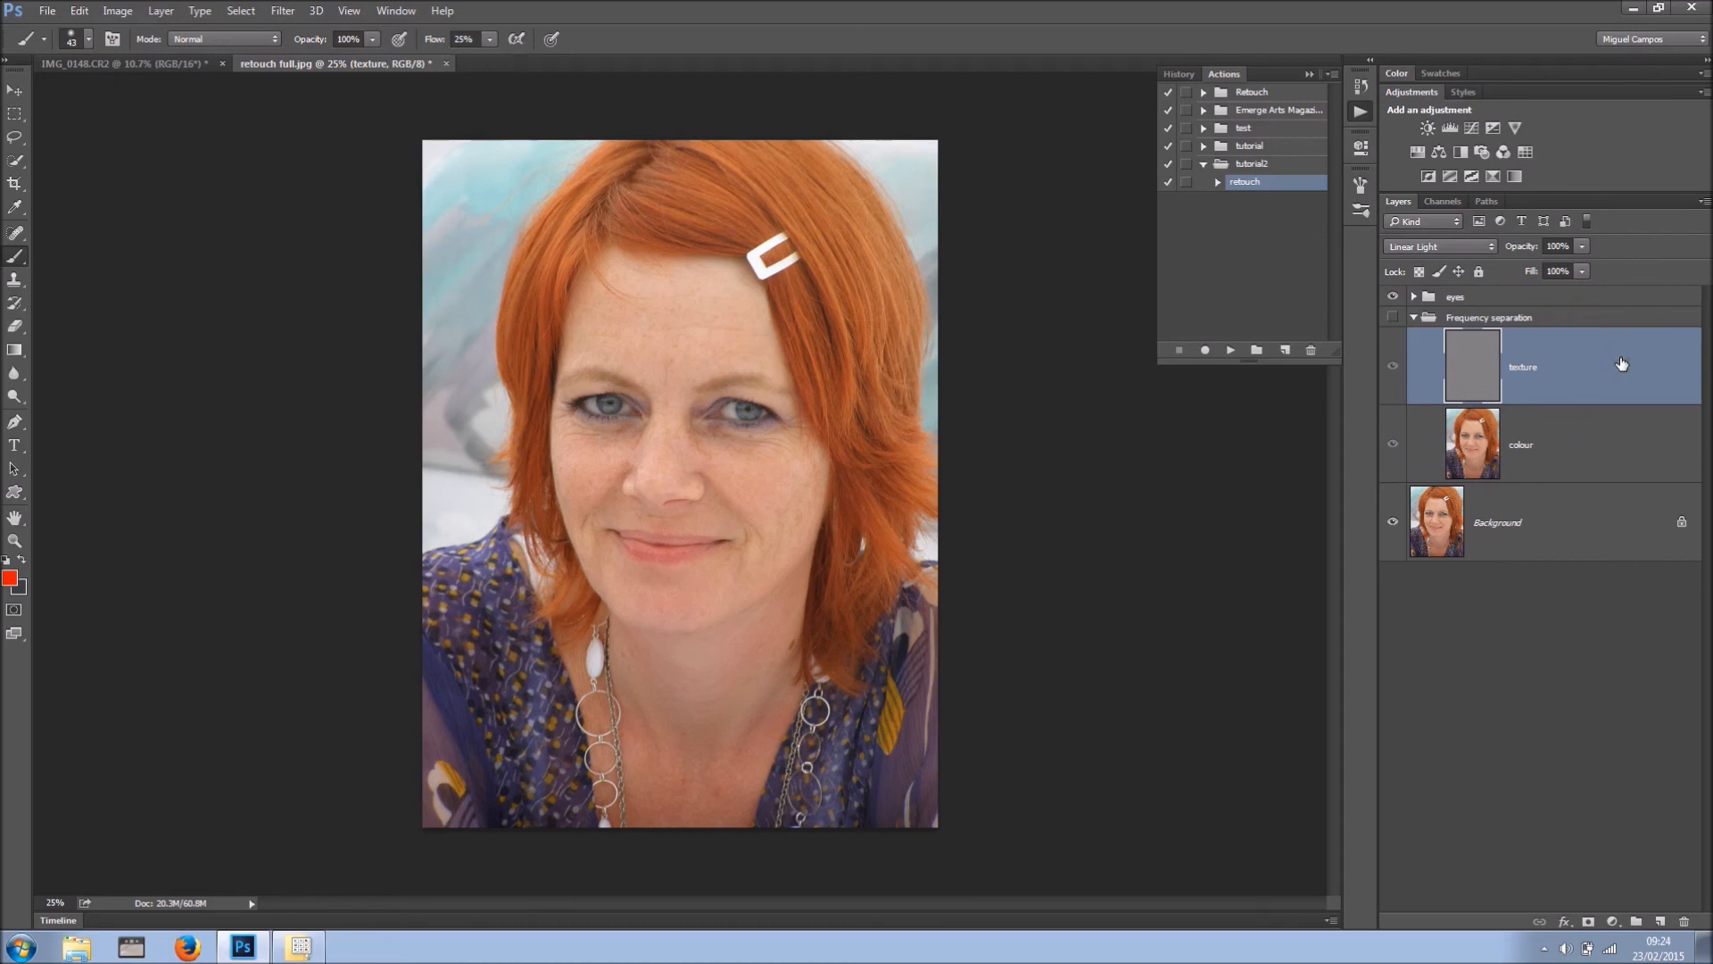